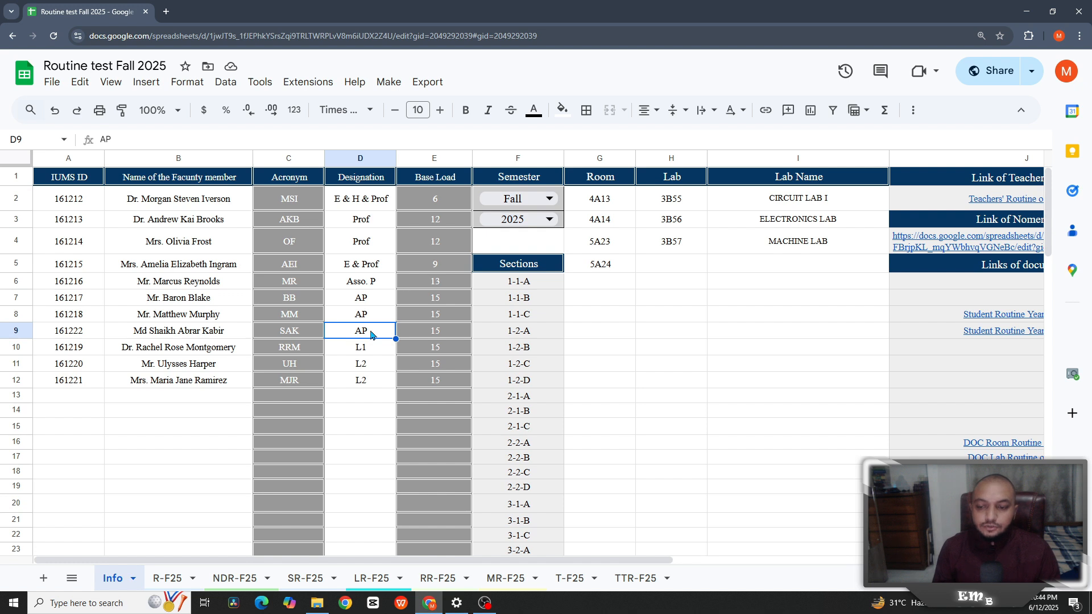
- Review the Info sheet's faculty table and the custom routine menu without running any command
left_click(376, 384)
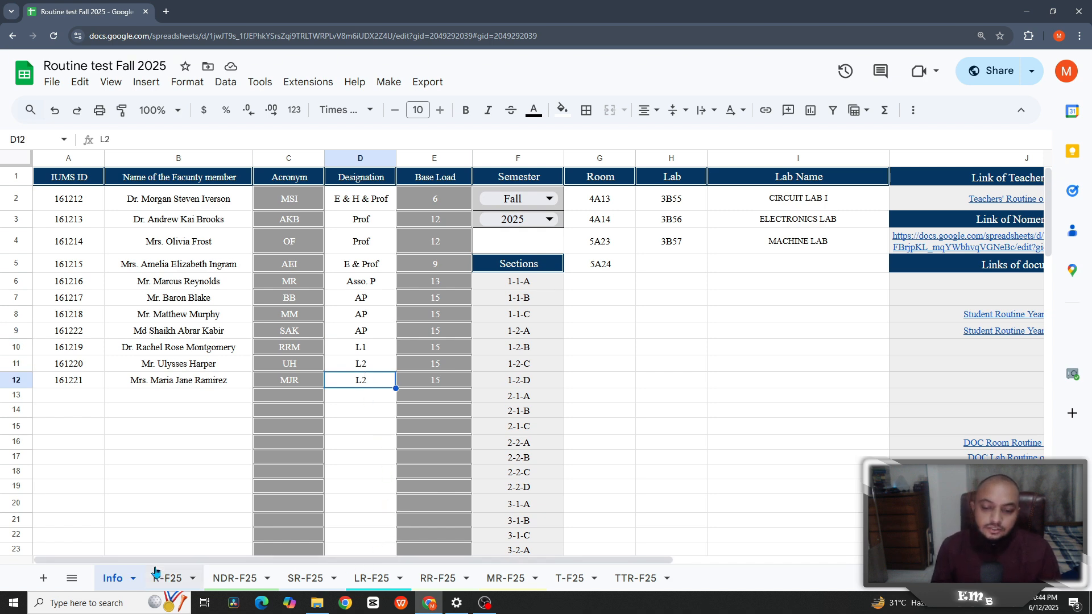
left_click_drag(159, 564, 98, 567)
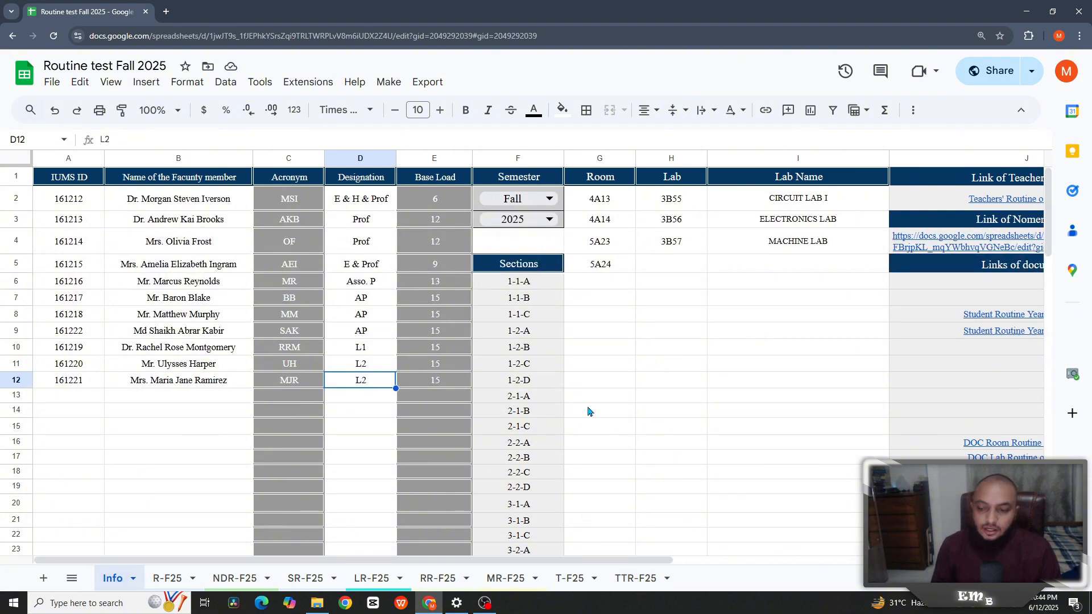
left_click(589, 386)
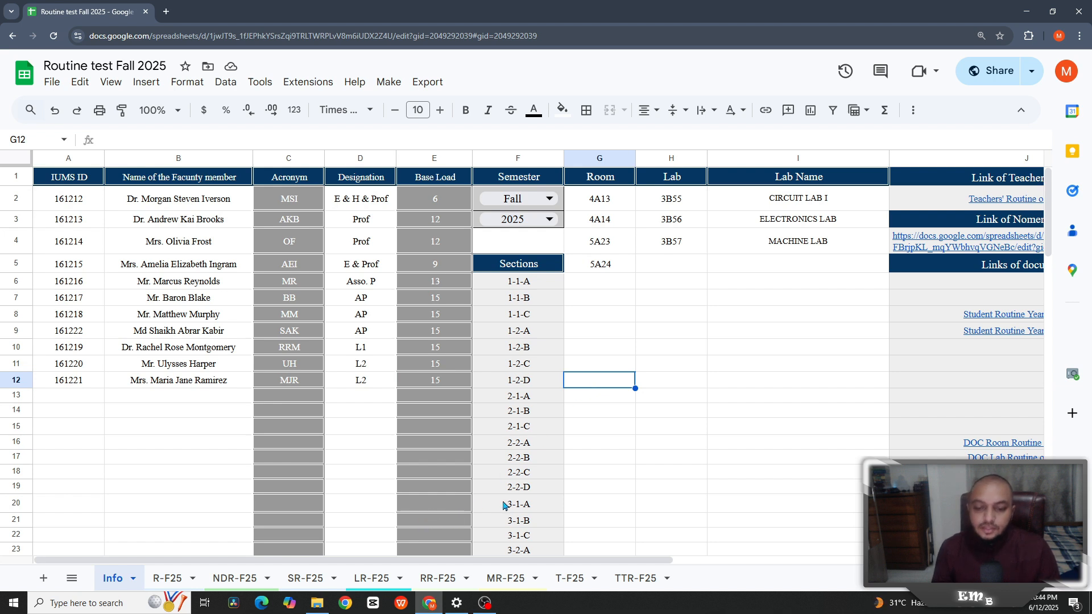
left_click(199, 434)
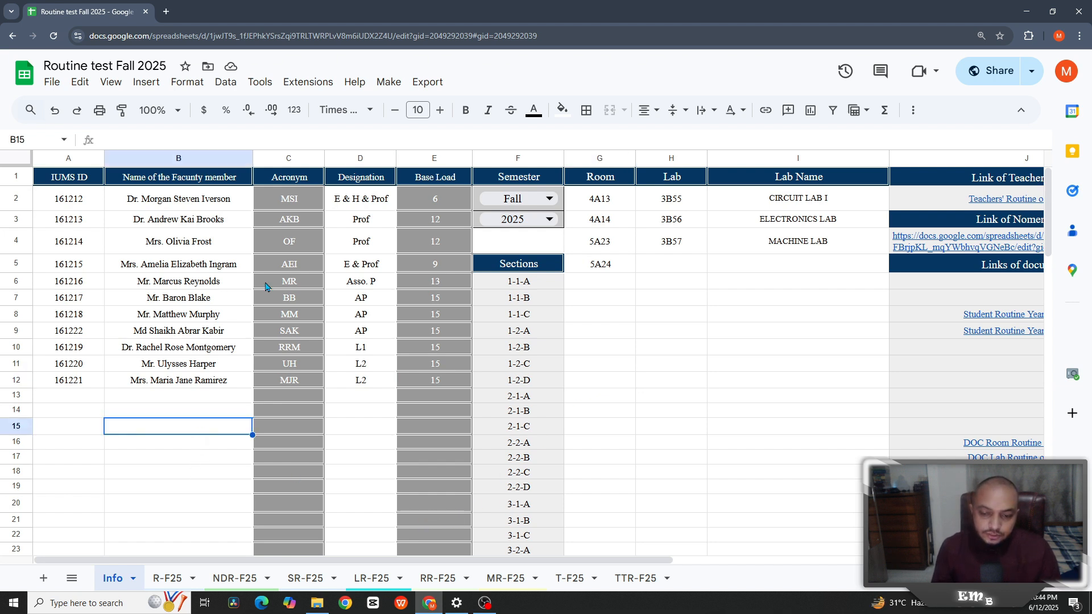
left_click(396, 85)
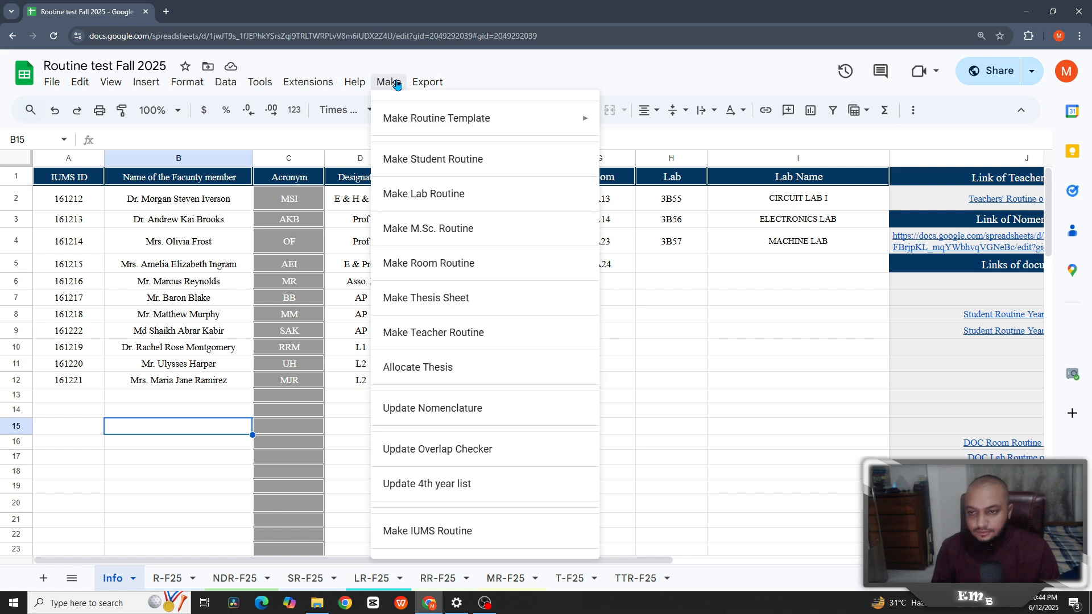
mouse_move(412, 119)
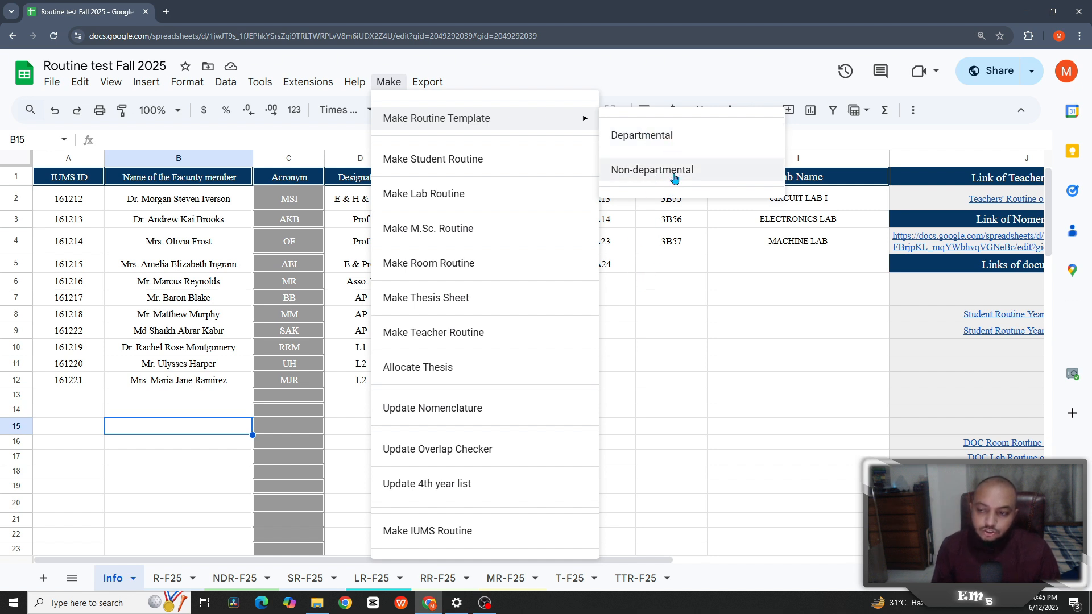
left_click(674, 320)
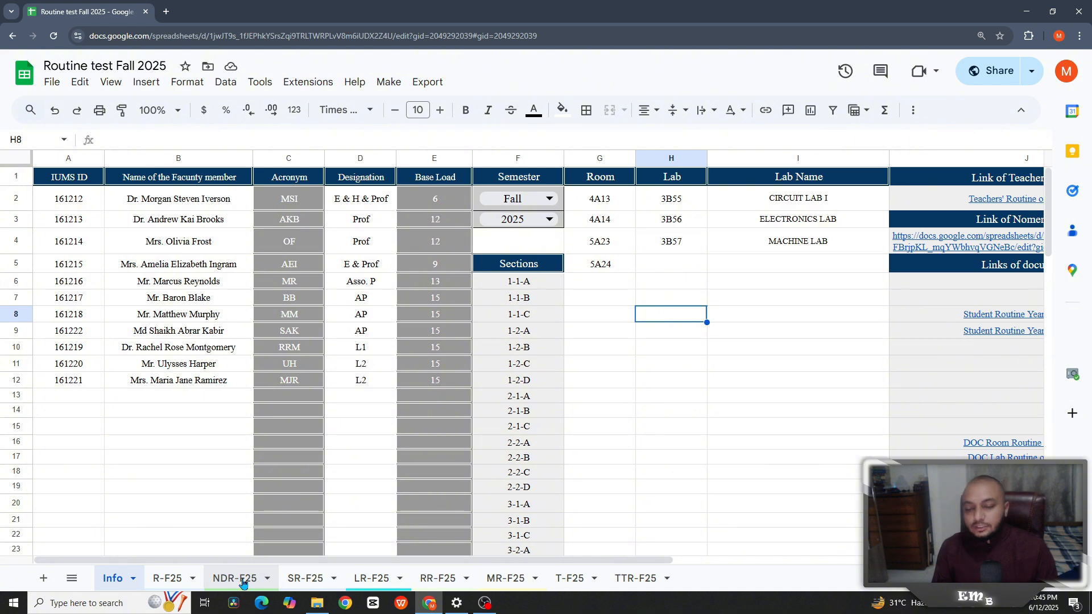
- Browse the R-F25, NDR-F25, SR-F25, LR-F25, RR-F25 and MR-F25 sheets, then return to Info
left_click(175, 580)
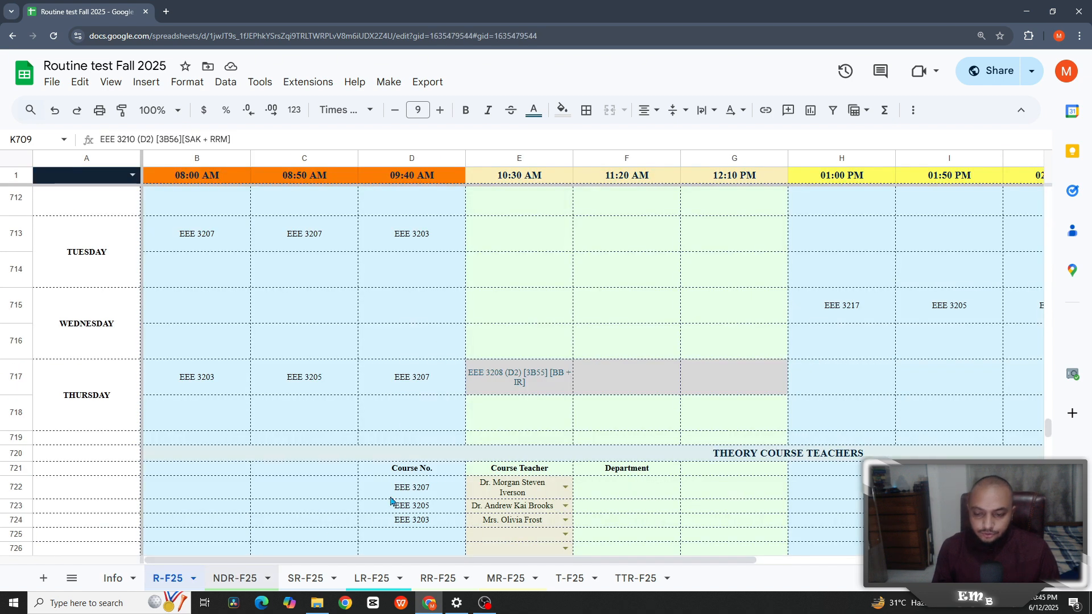
left_click(235, 579)
left_click(390, 87)
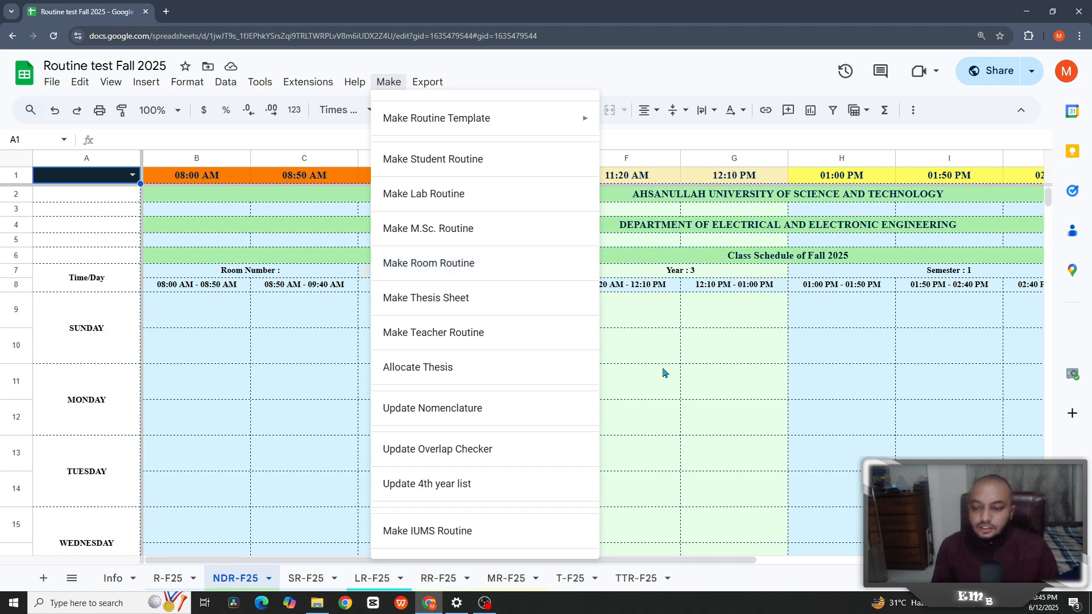
left_click(691, 353)
left_click(312, 580)
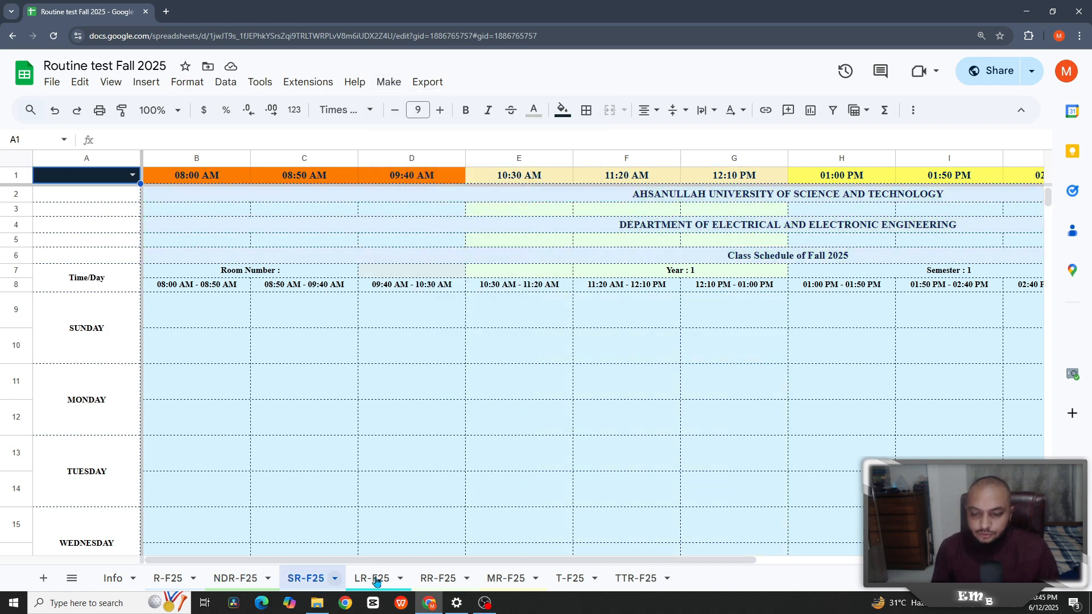
left_click(378, 580)
left_click(438, 580)
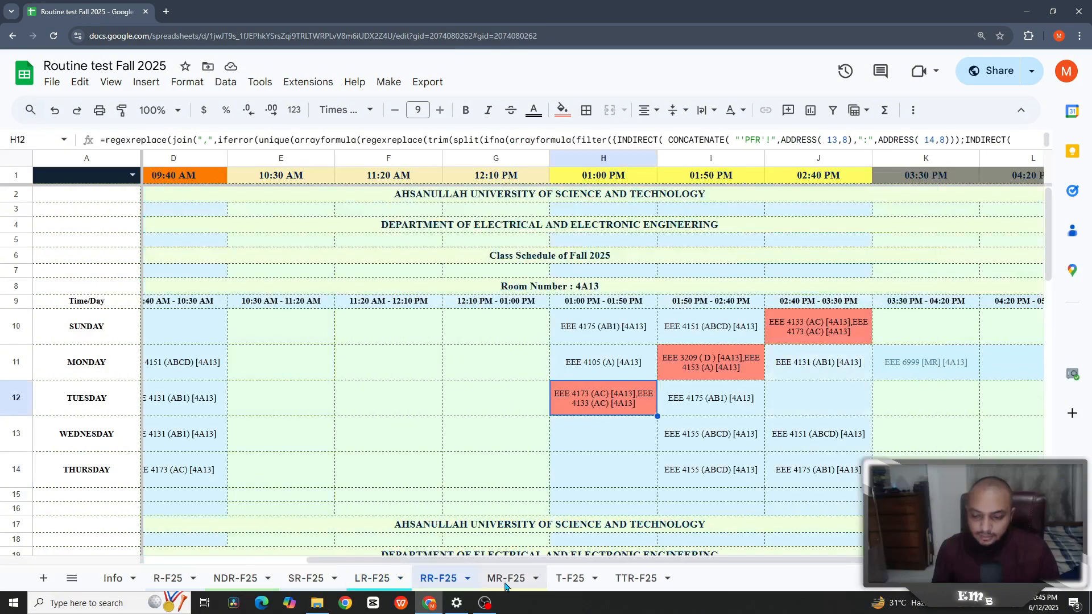
left_click(505, 583)
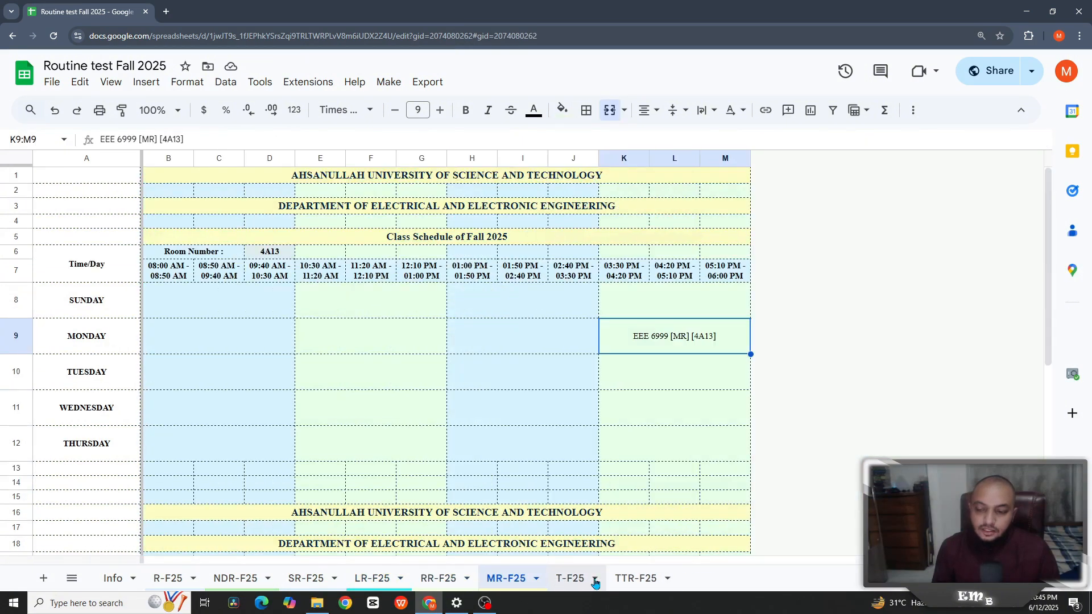
left_click(112, 579)
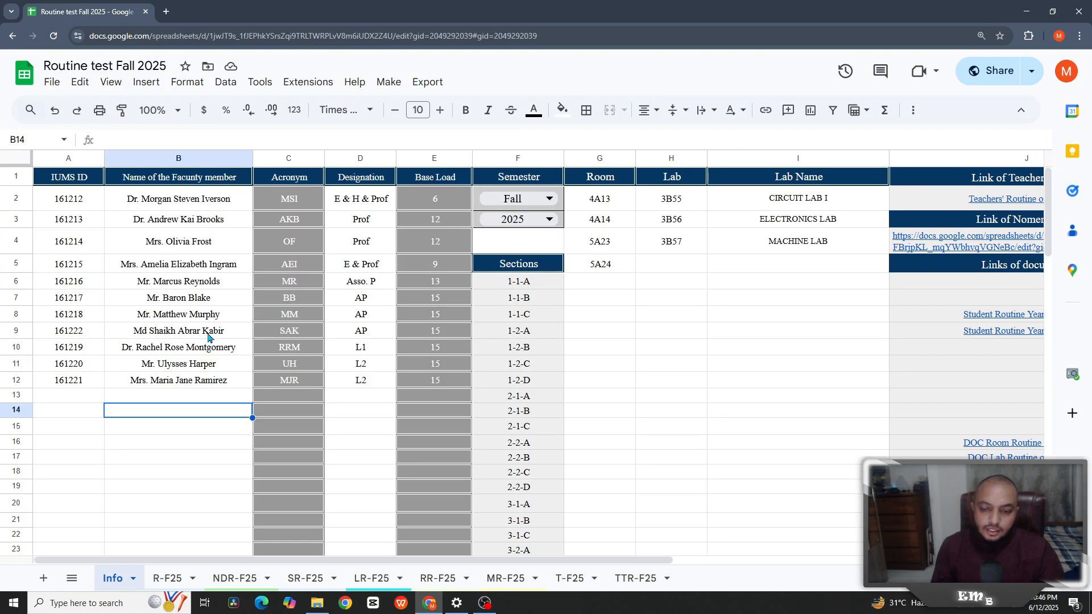
- Select the faculty names B2:B12 and IUMS IDs A2:A12 on the Info sheet
left_click(206, 205)
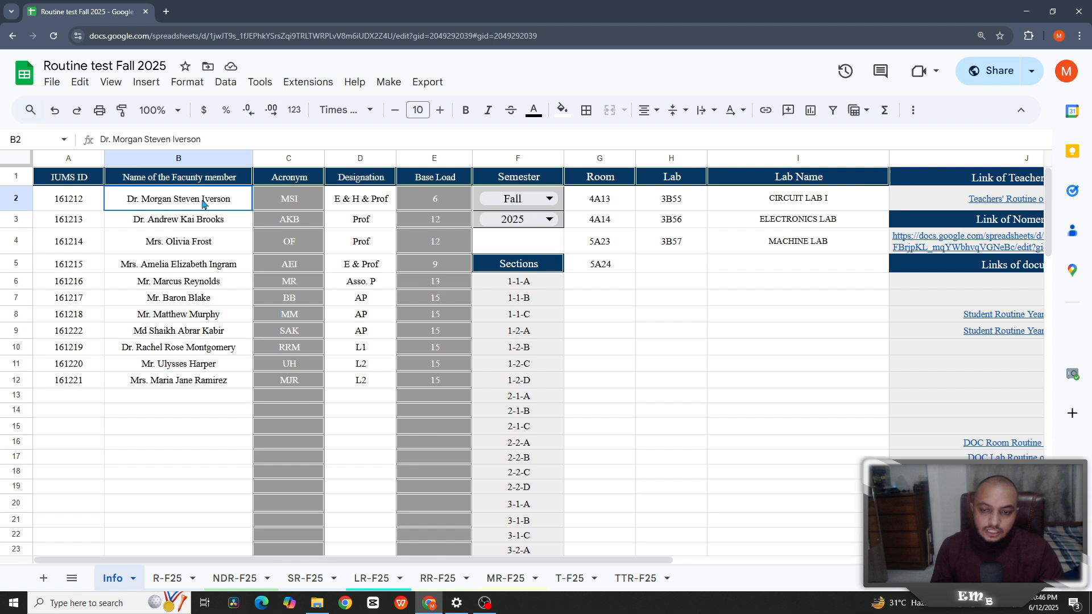
left_click(197, 381, "shift")
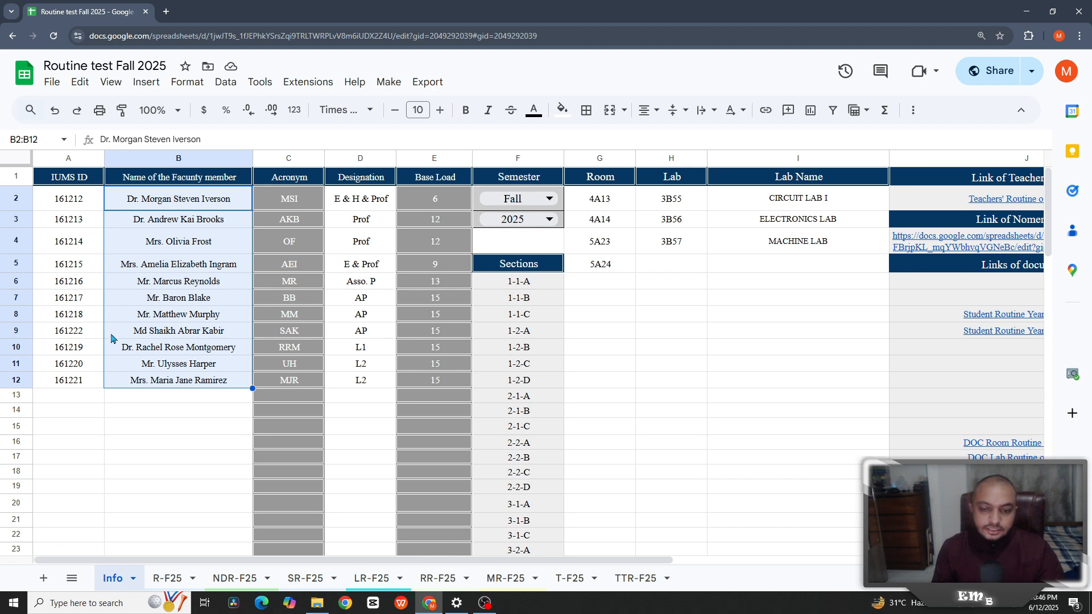
key("Left")
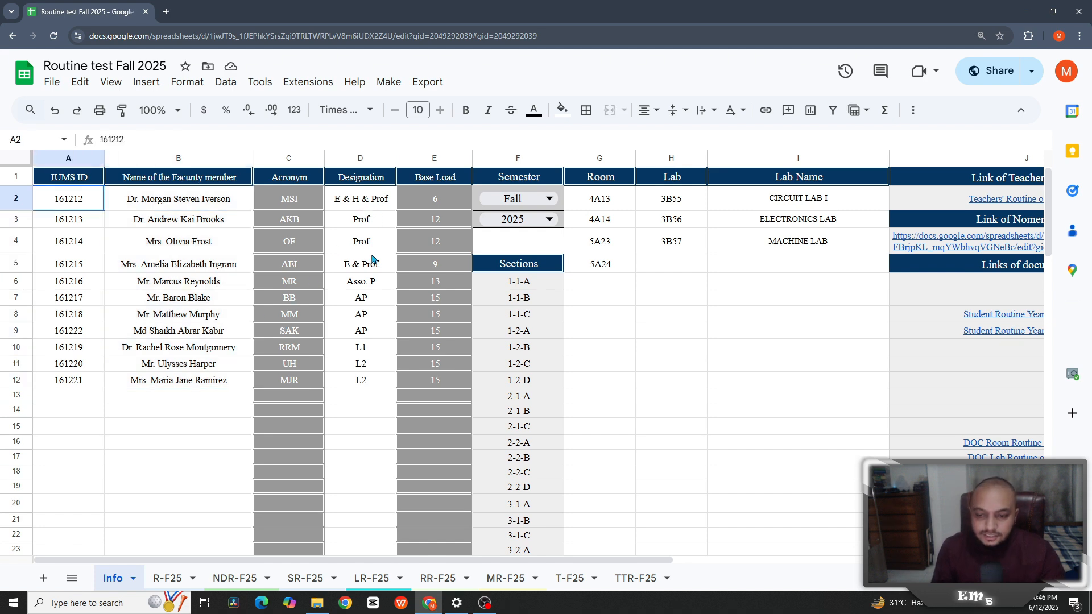
key("ctrl+shift+Down")
left_click(359, 396)
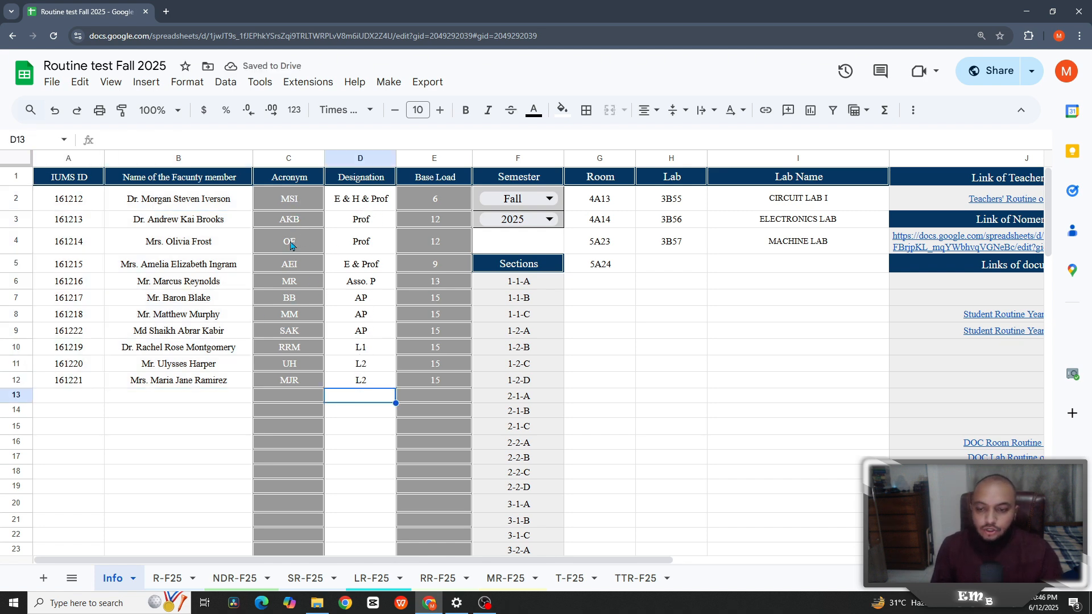
left_click(213, 397)
- Test duplicate detection by pasting B7's faculty name into B13, checking the red C13 acronym, then undoing
left_click(216, 301)
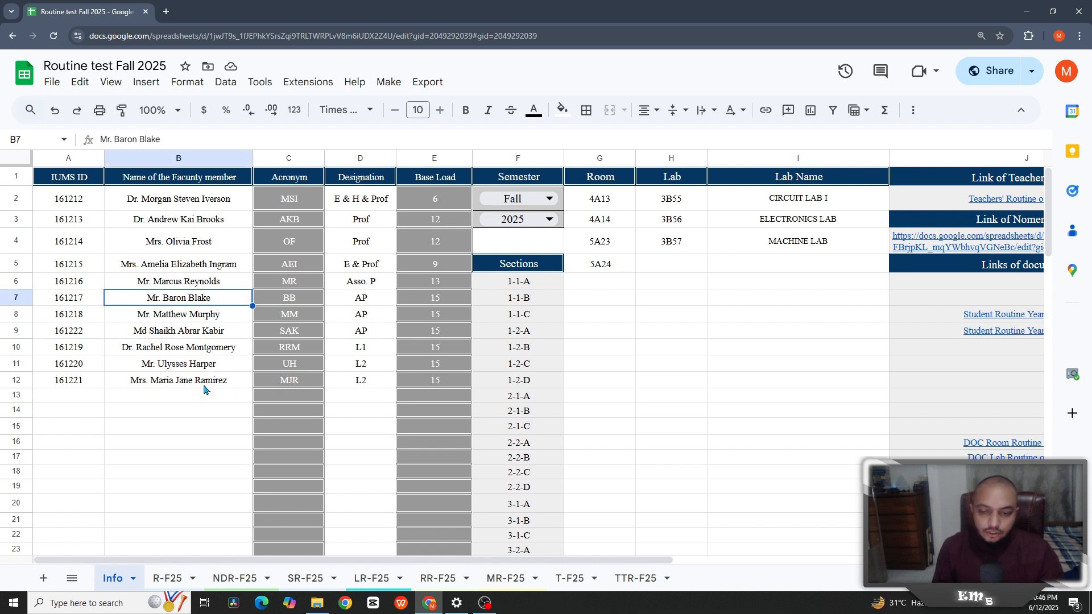
key("ctrl+c")
left_click(197, 400)
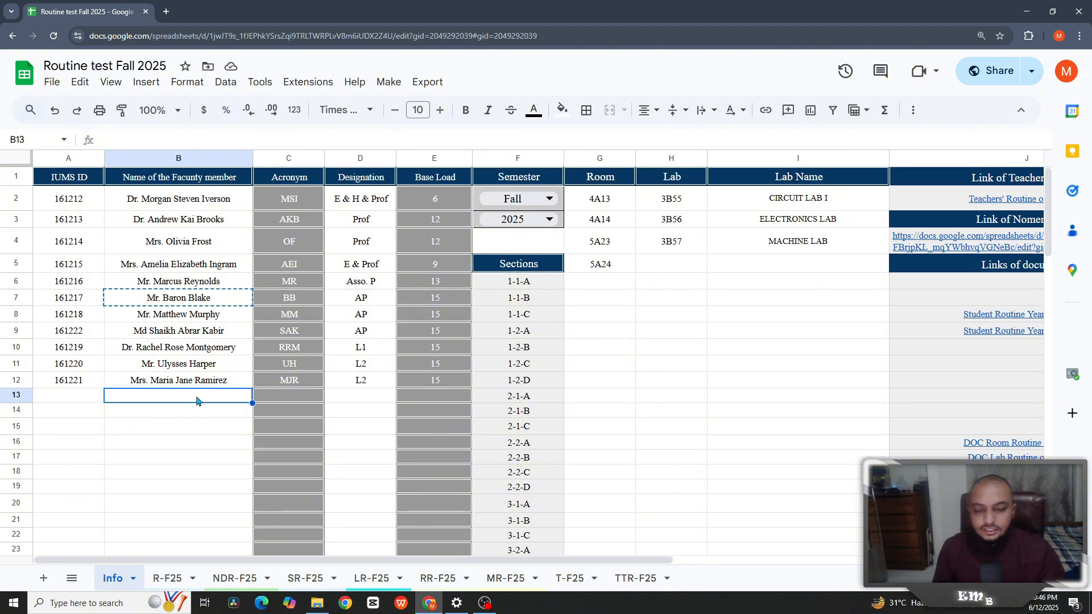
key("ctrl+v")
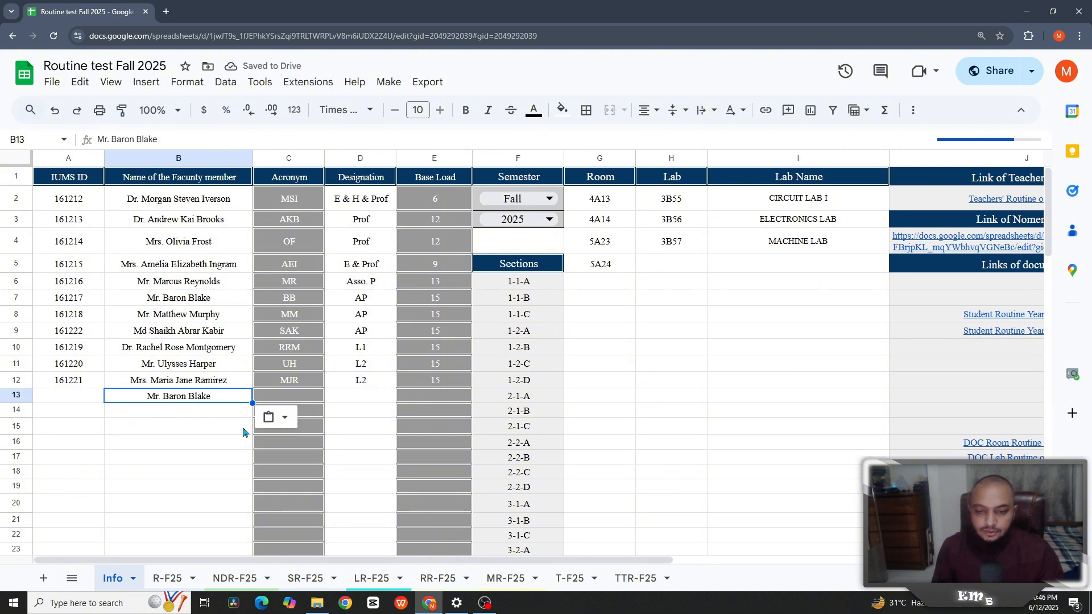
left_click(286, 402)
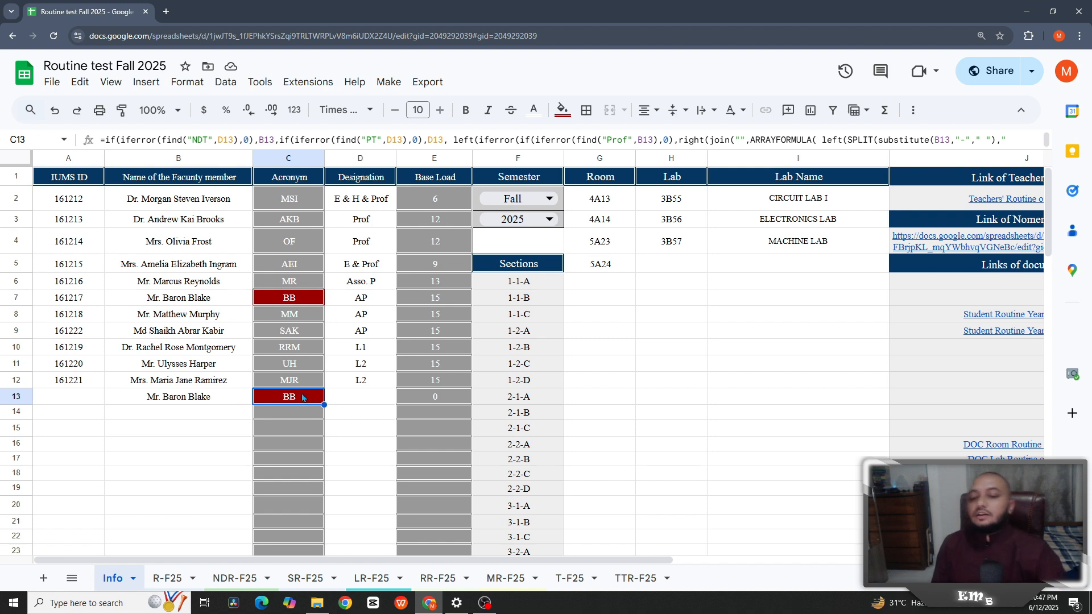
key("ctrl+z")
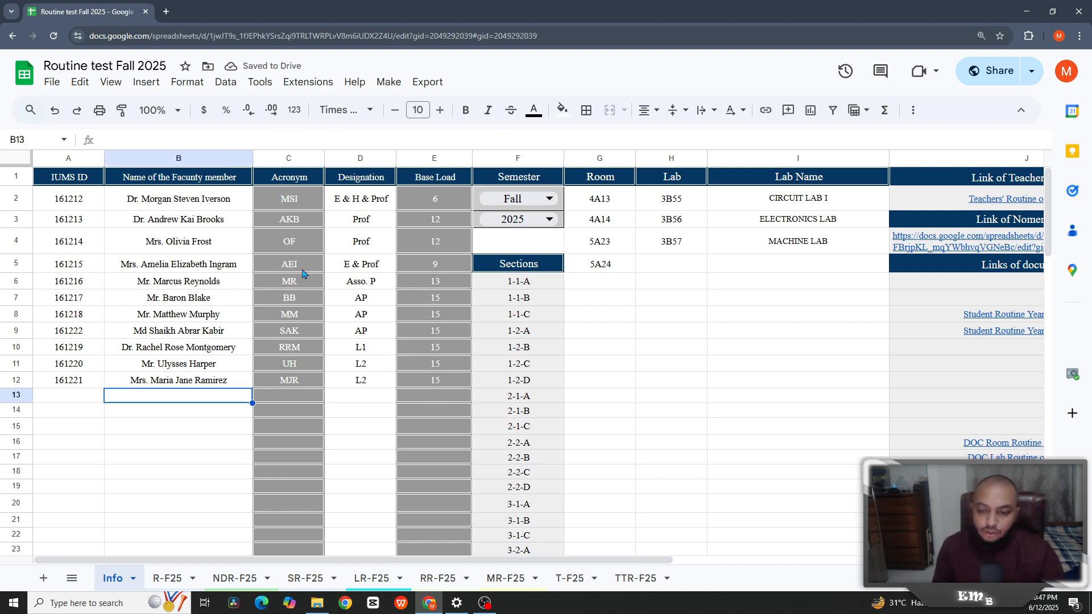
- Select the designations D2:D12 and base loads E2:E12 in the faculty table
left_click(364, 379)
left_click(385, 203)
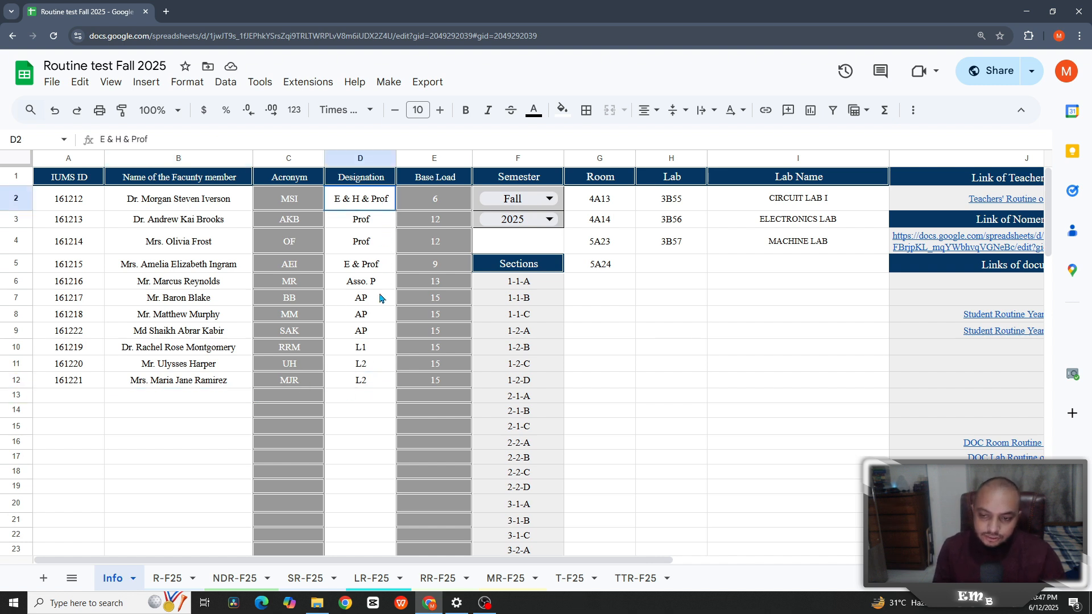
left_click(382, 373, "shift")
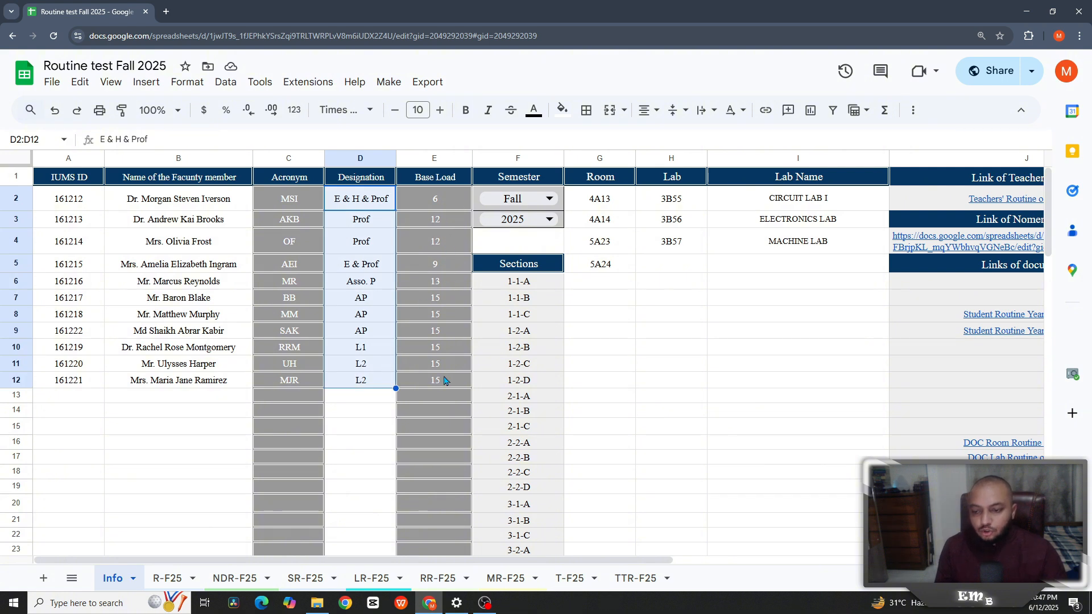
key("Right")
key("ctrl+shift+Down")
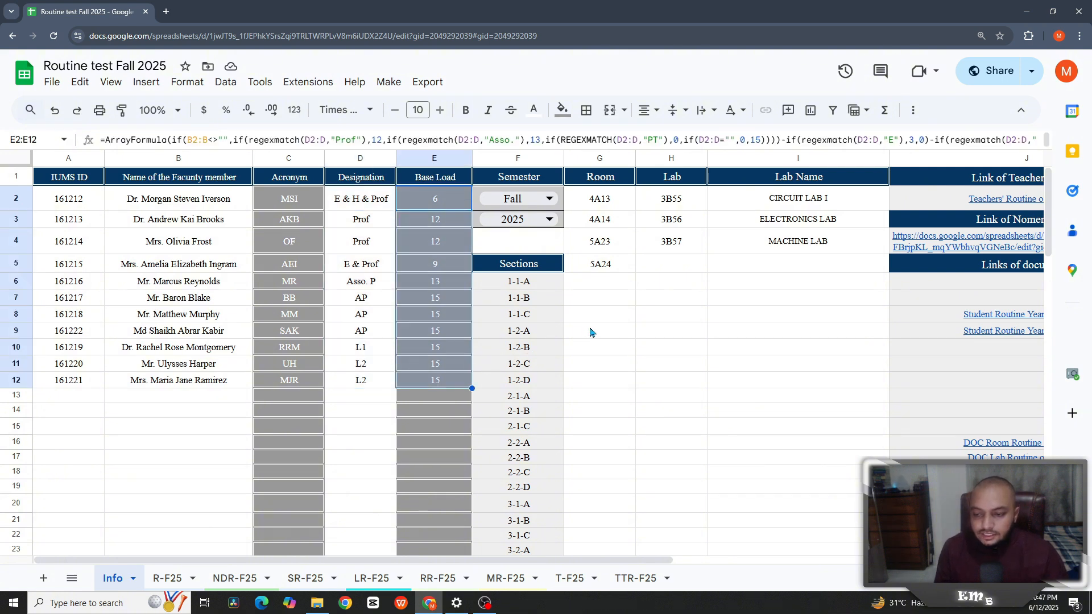
left_click(597, 319)
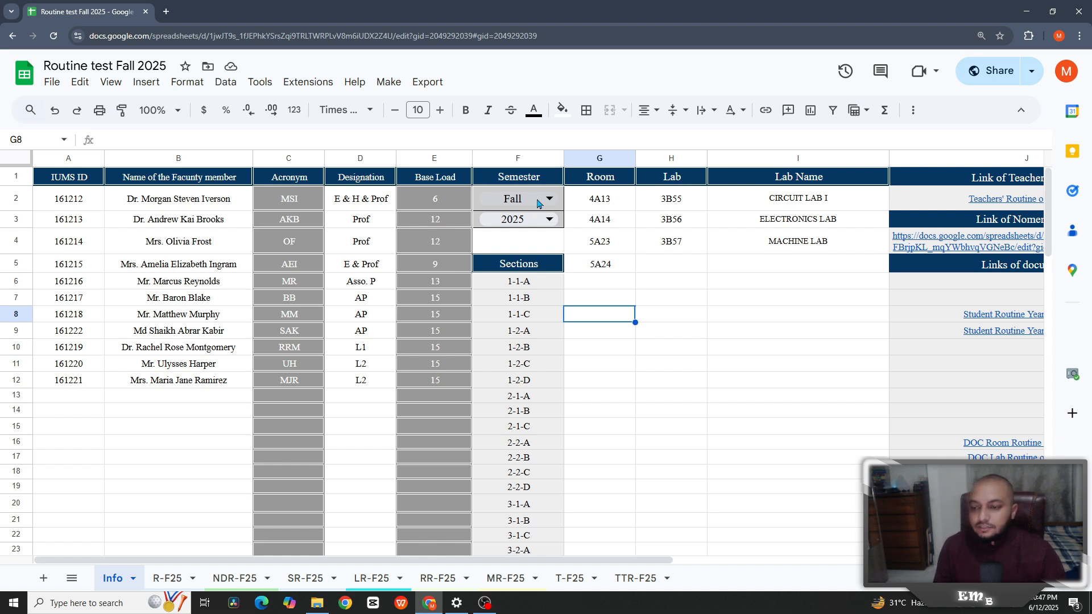
- Select the room list 4A13 to 5A24, lab room codes 3B55 to 3B57, and lab names
left_click(649, 283)
left_click(613, 206)
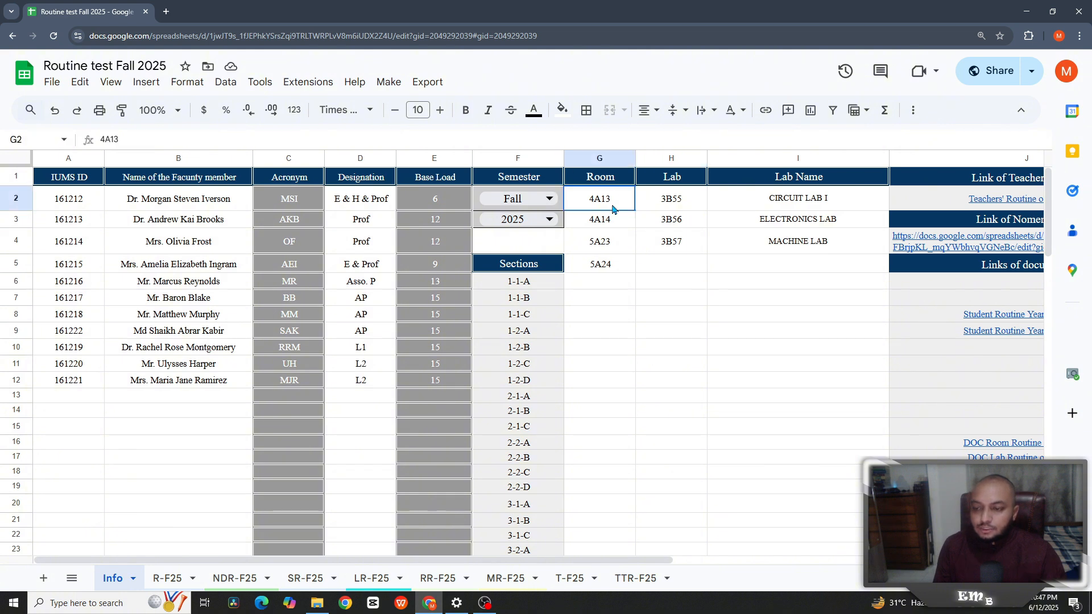
left_click(630, 256, "shift")
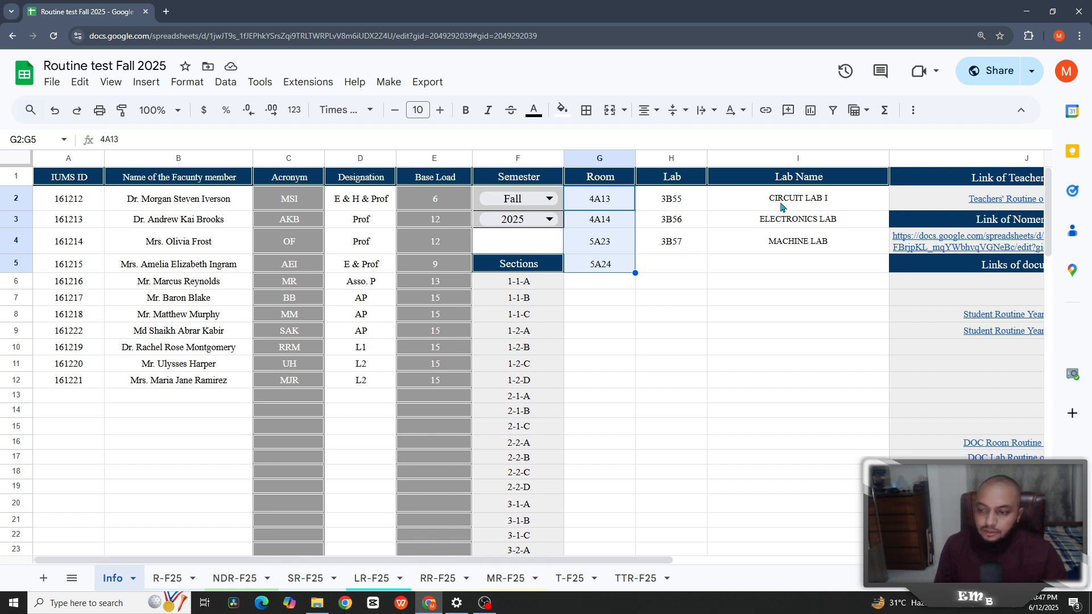
key("Right")
key("shift+Down")
key("shift+Down")
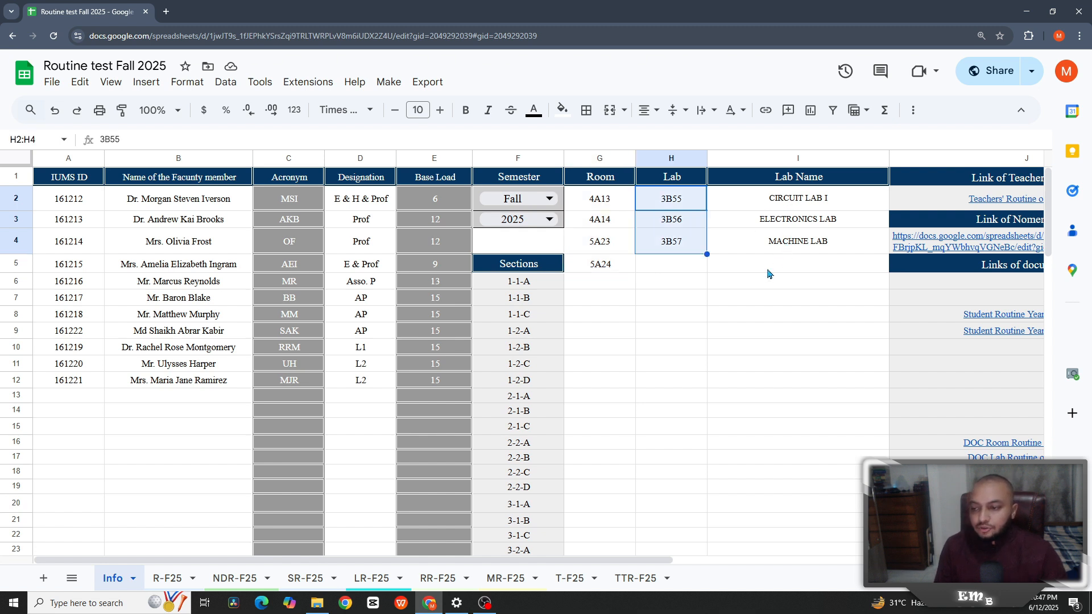
left_click_drag(765, 199, 763, 242)
left_click(757, 281)
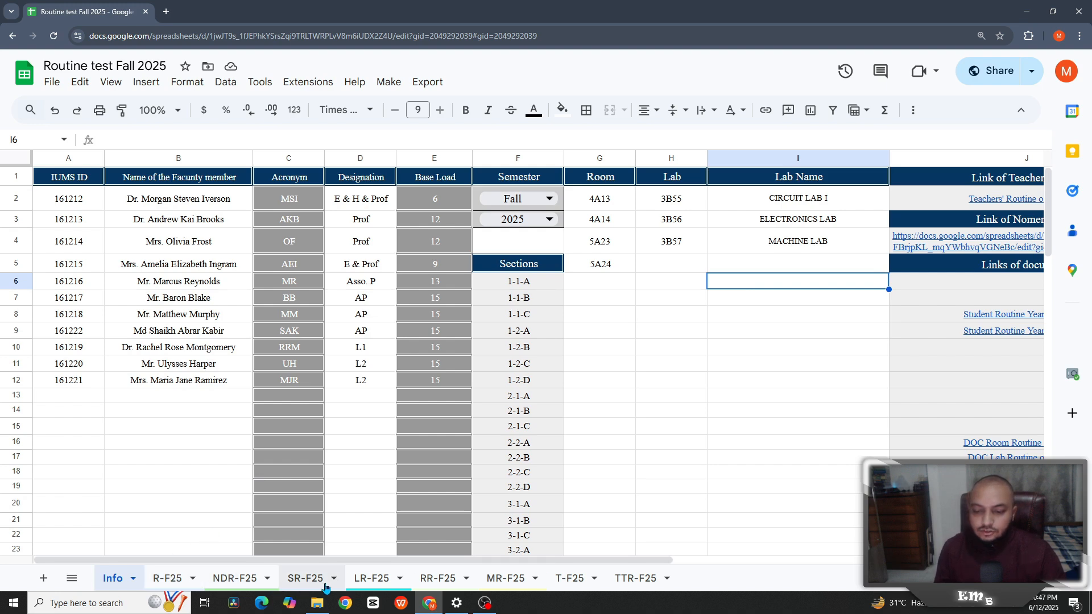
- Inspect the Sunday 8:00 AM to 3:30 PM slot formulas on the LR-F25 sheet
left_click(374, 583)
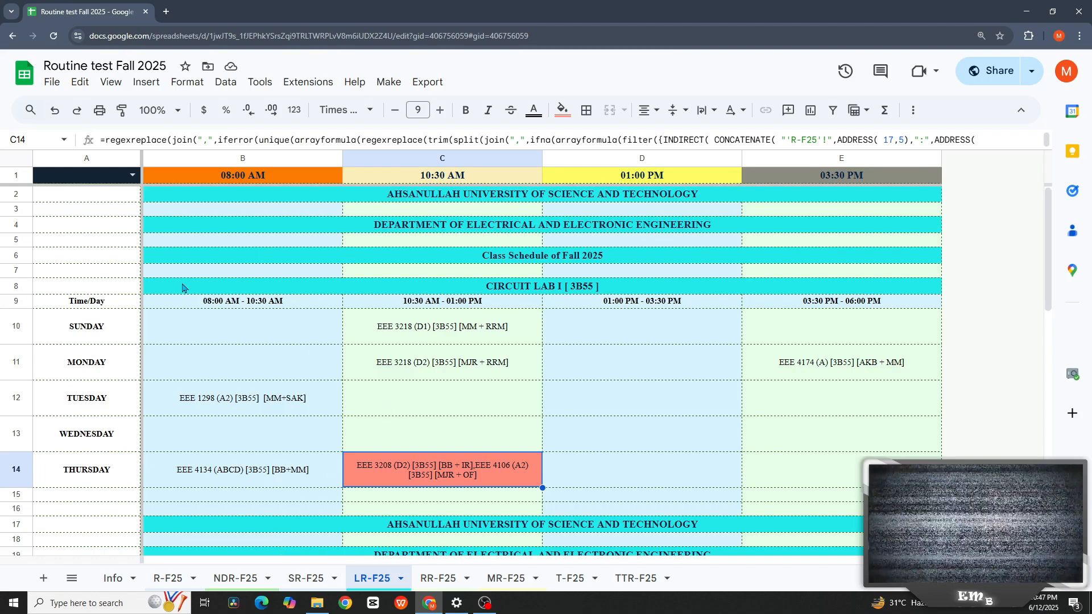
left_click(297, 333)
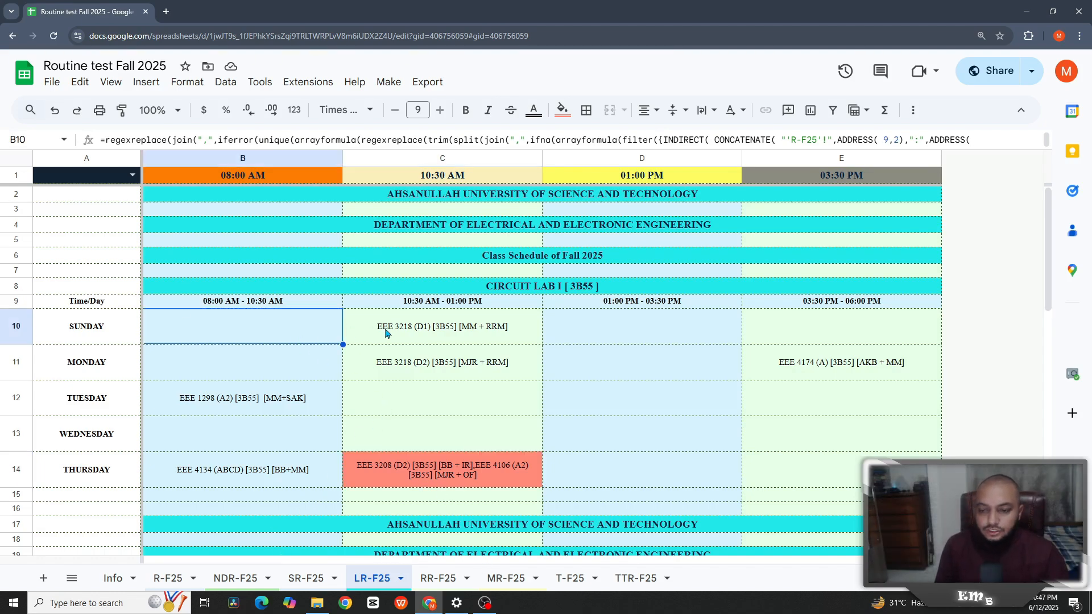
left_click(387, 334)
left_click(650, 338)
left_click(837, 333)
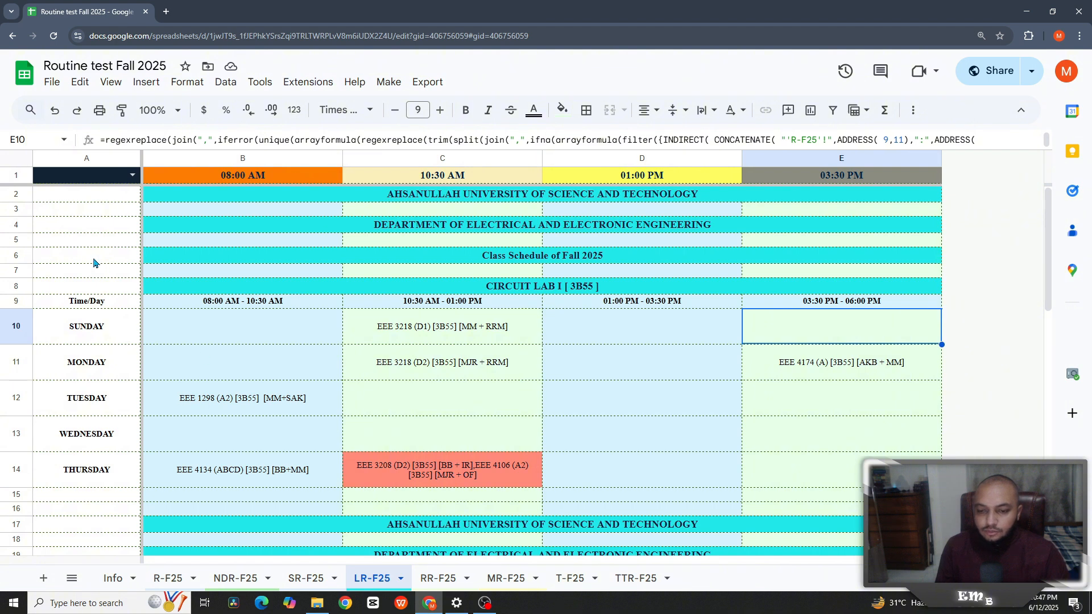
- Enter =len(FORMULATEXT(B10)) in A7, read the 7453 result, and clear it
left_click(109, 270)
type("=")
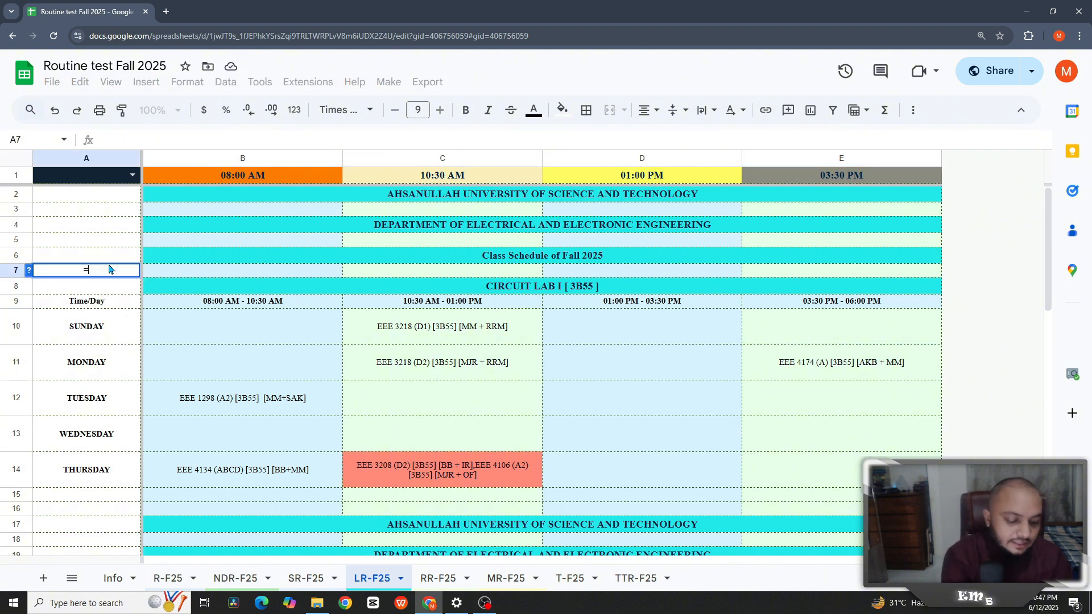
type("len(f")
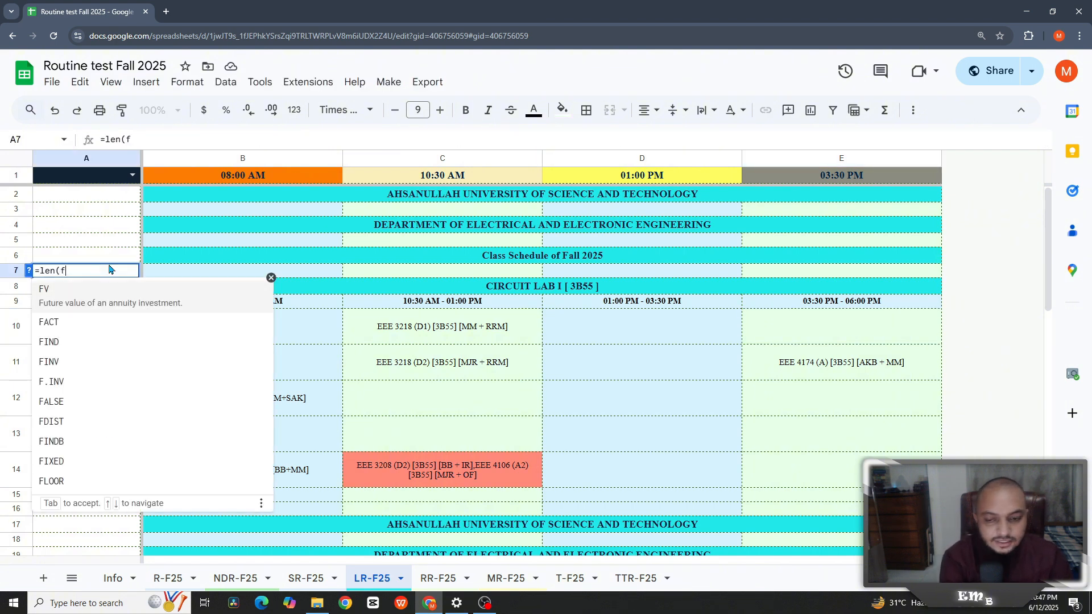
type("o")
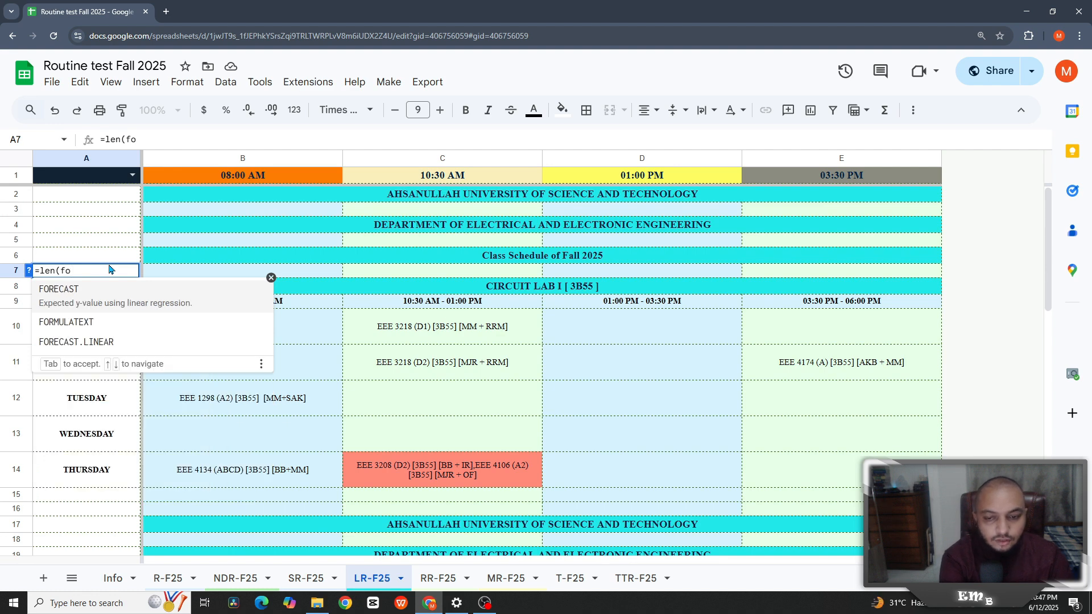
left_click(83, 331)
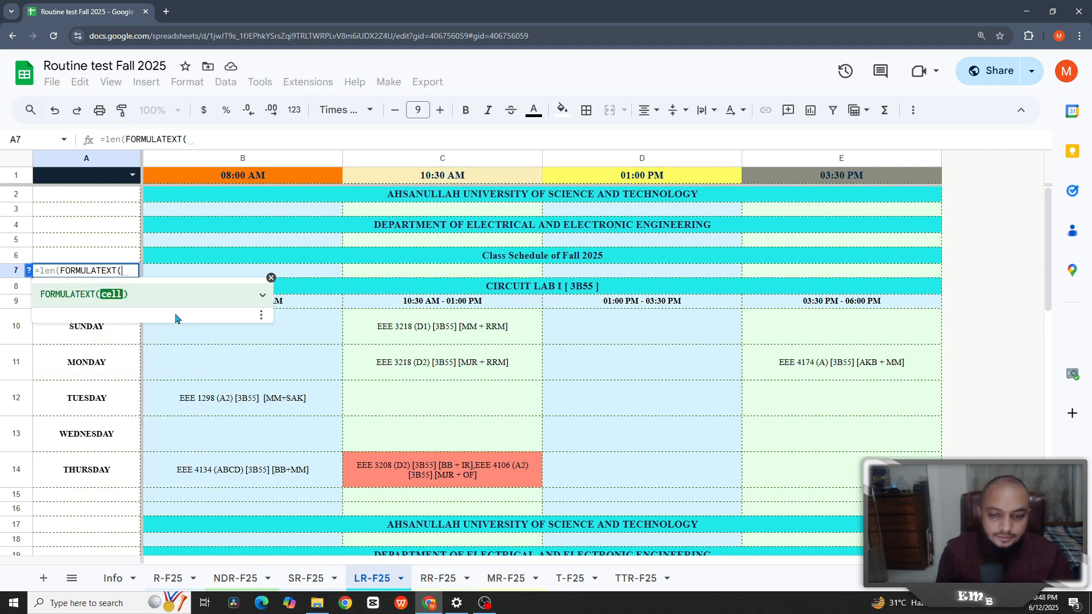
left_click(301, 335)
type("))")
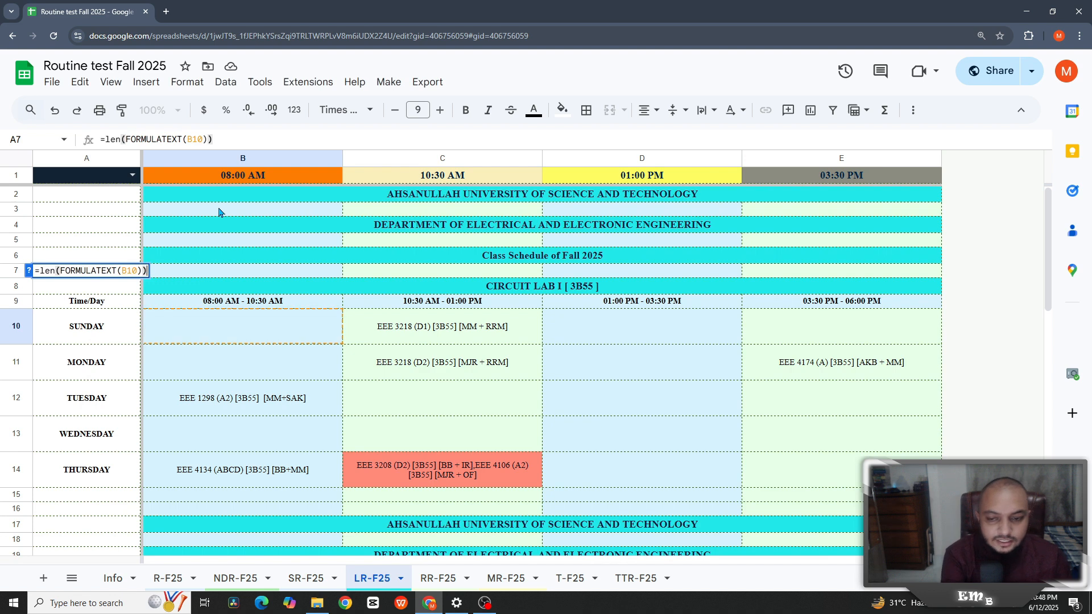
key("Return")
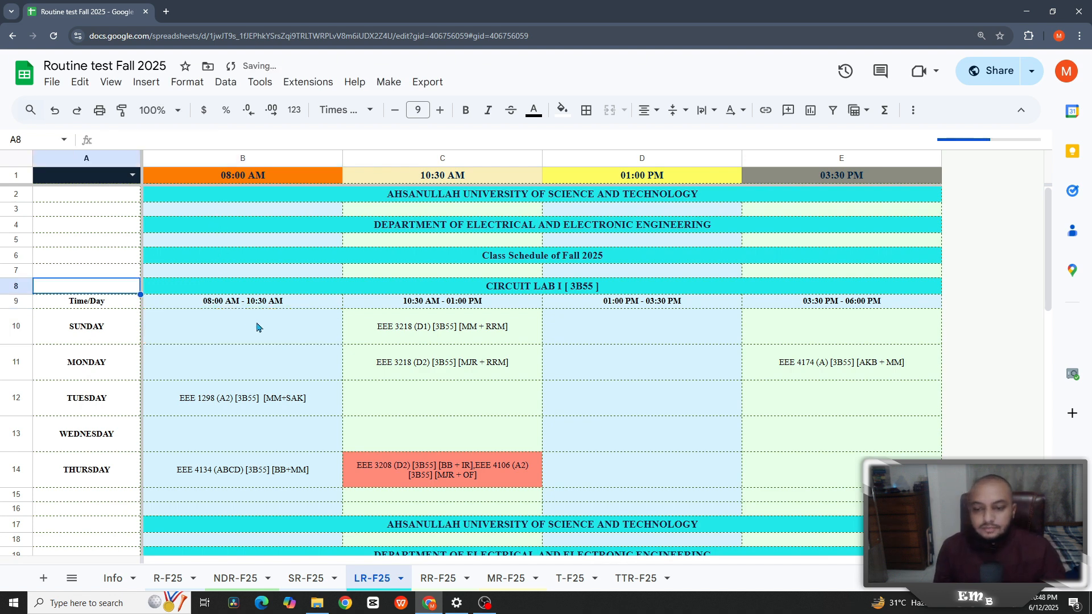
left_click(101, 274)
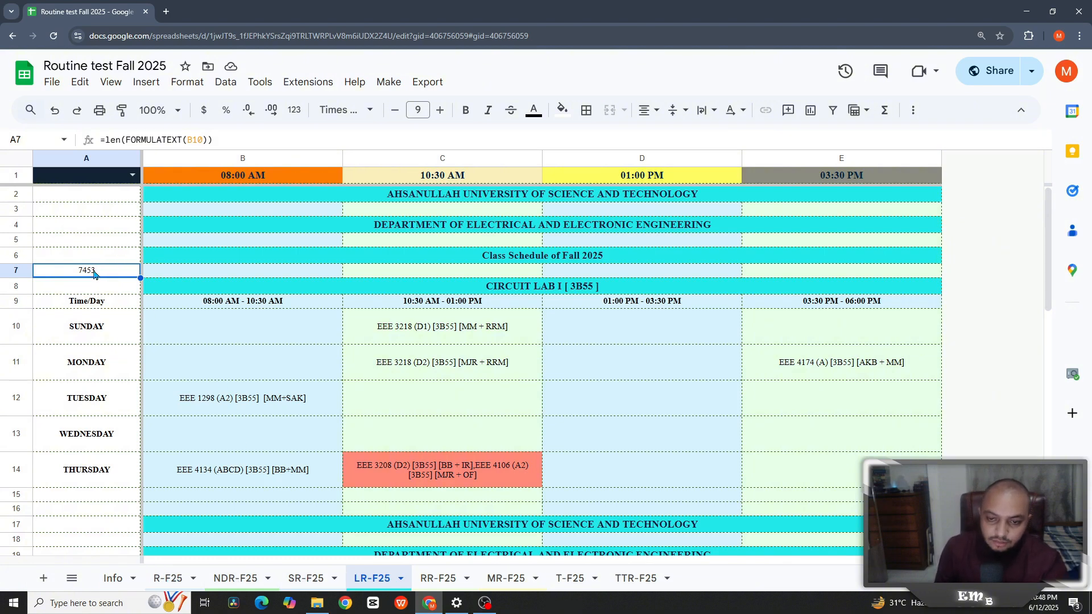
key("Delete")
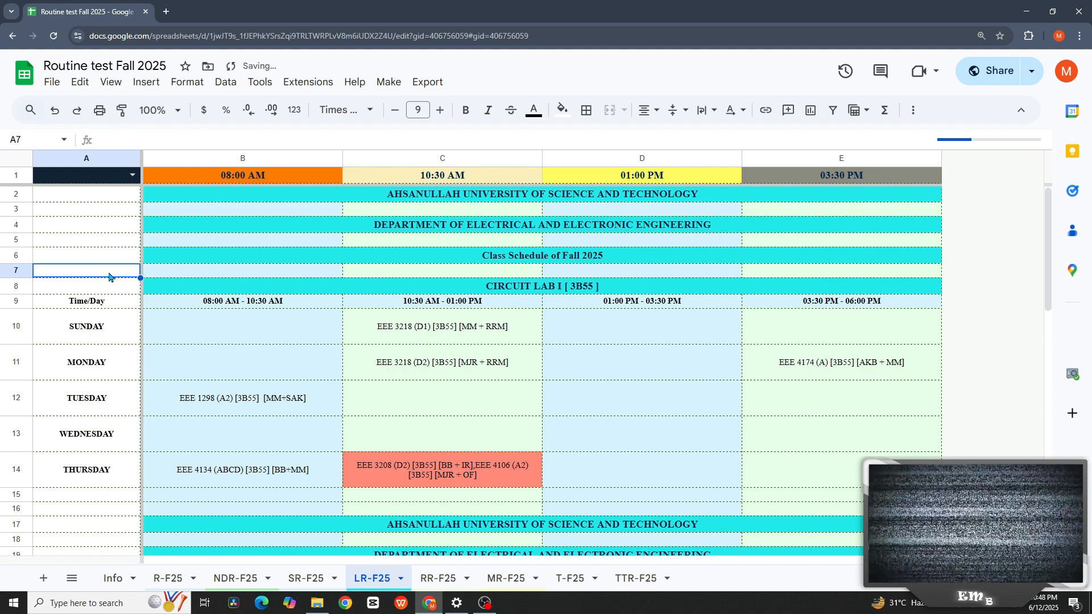
- Open the R-F25 routine sheet and scroll to its top
left_click(168, 579)
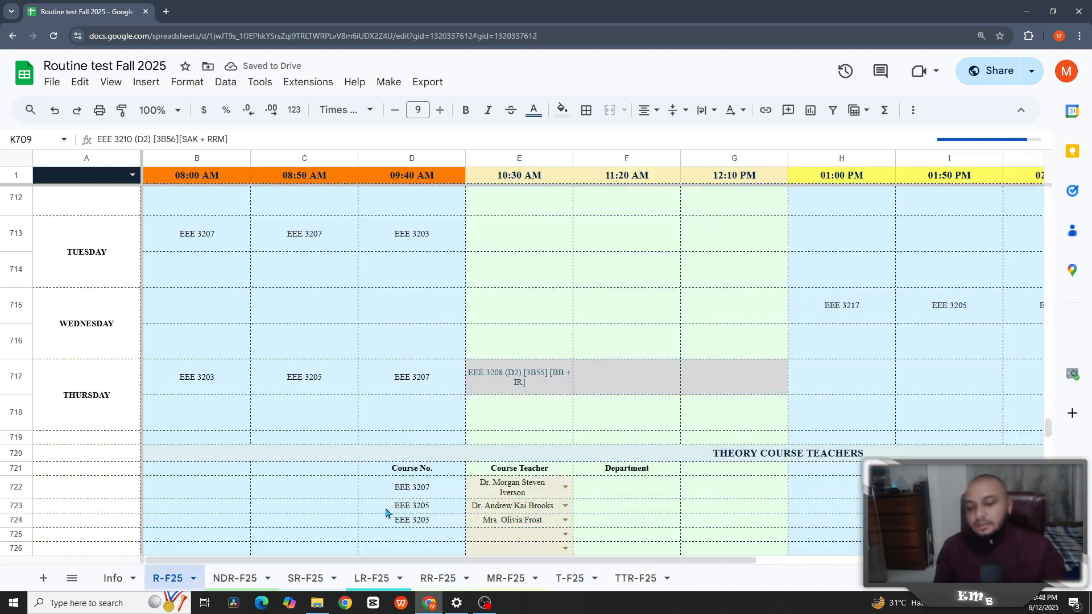
scroll(341, 341, "up", 10)
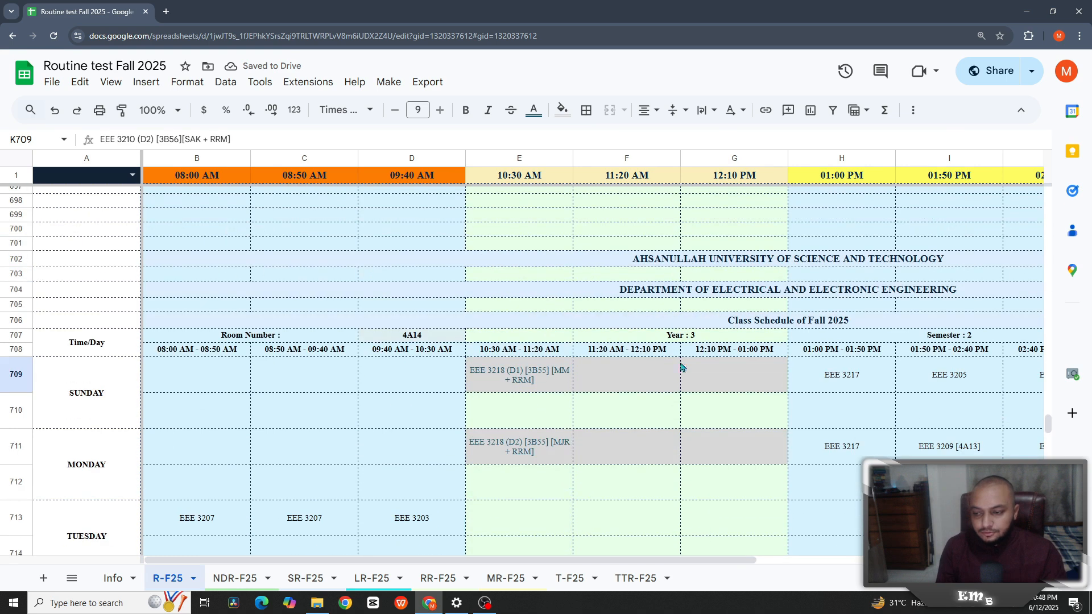
scroll(793, 425, "up", 4)
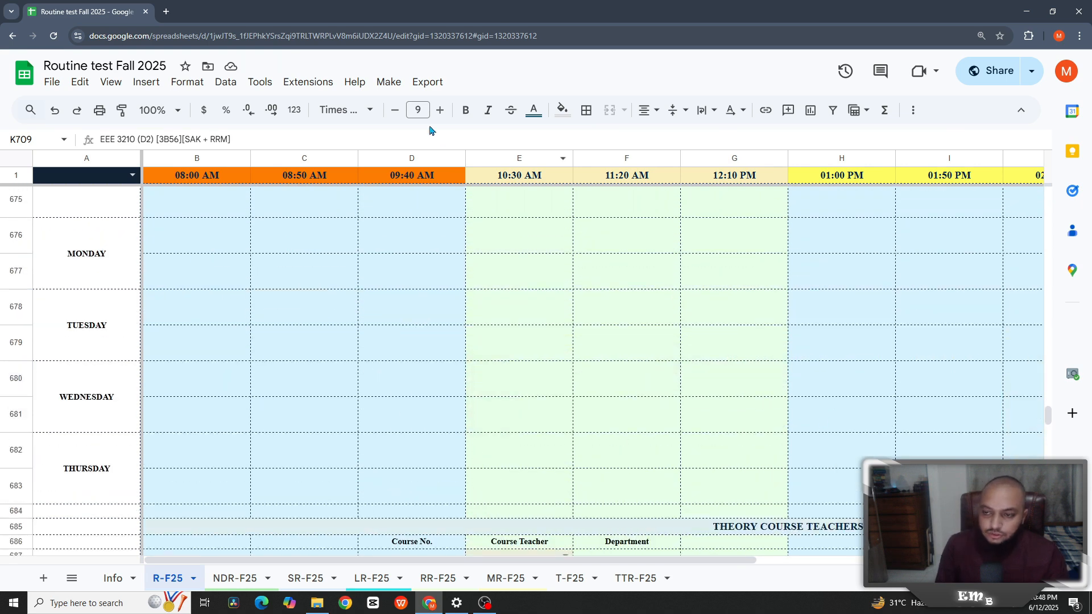
left_click(387, 83)
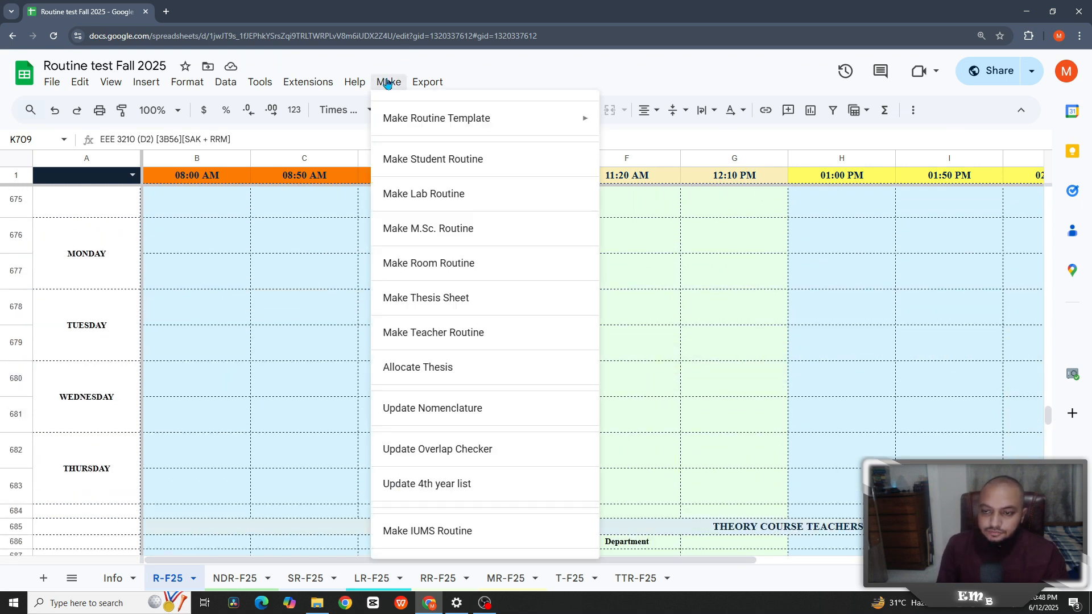
mouse_move(558, 114)
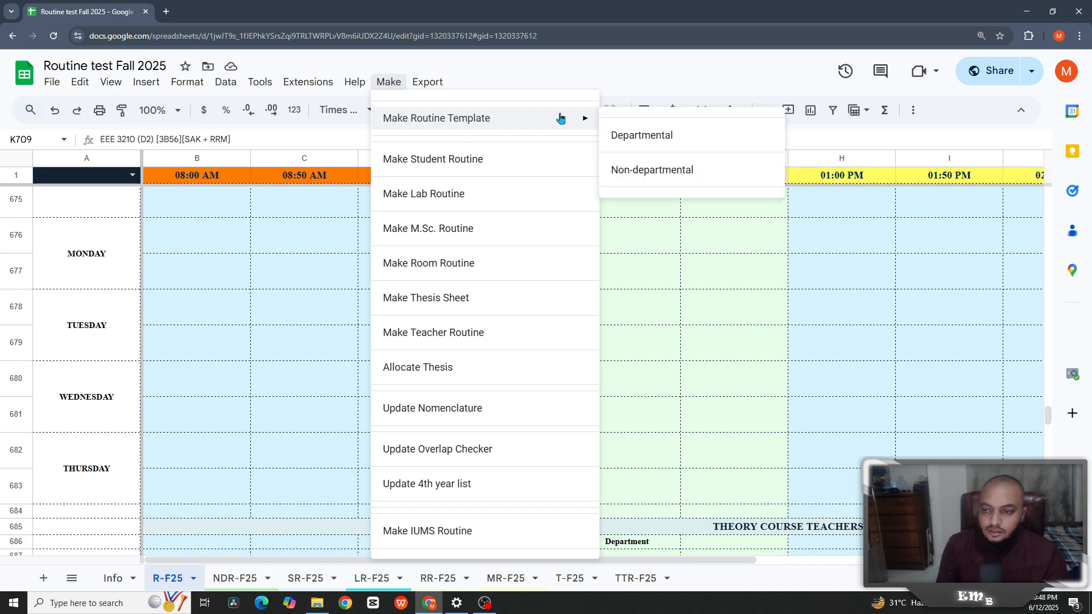
left_click(678, 87)
left_click_drag(1050, 417, 1064, 161)
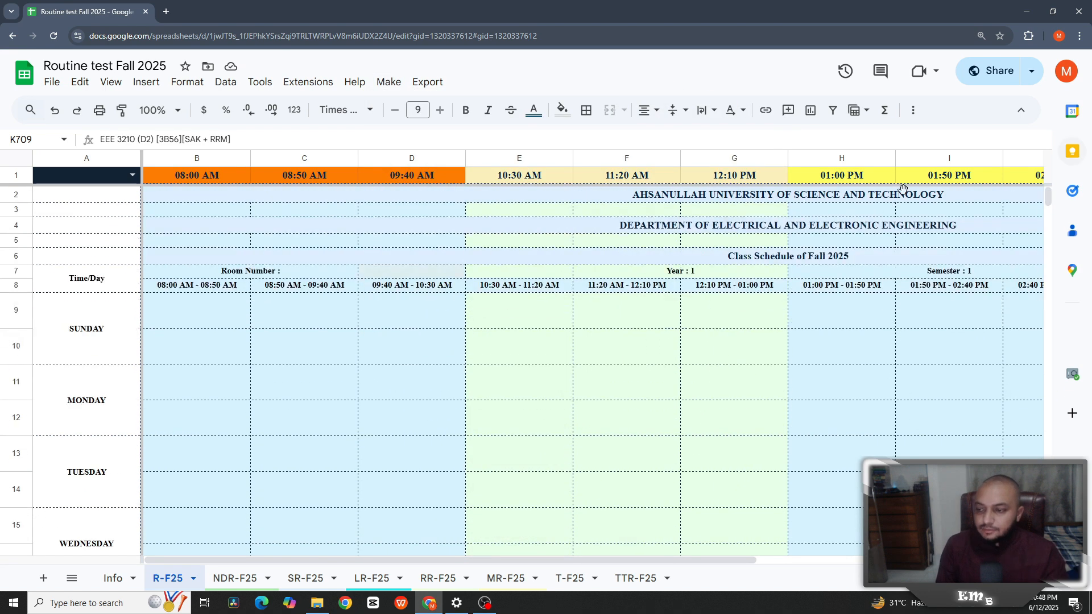
left_click_drag(697, 561, 967, 567)
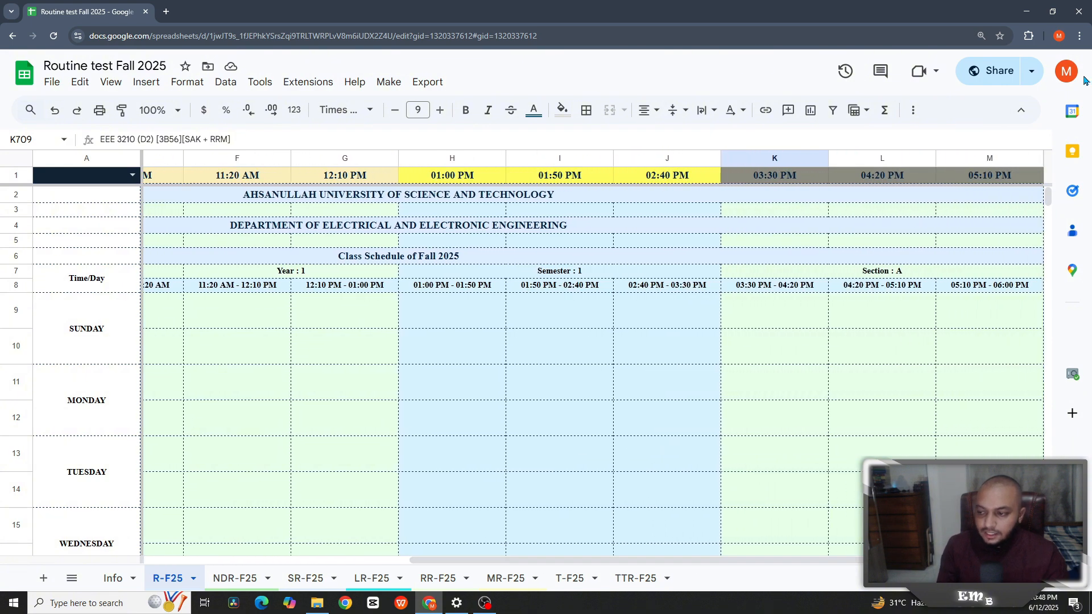
left_click_drag(1048, 196, 1049, 549)
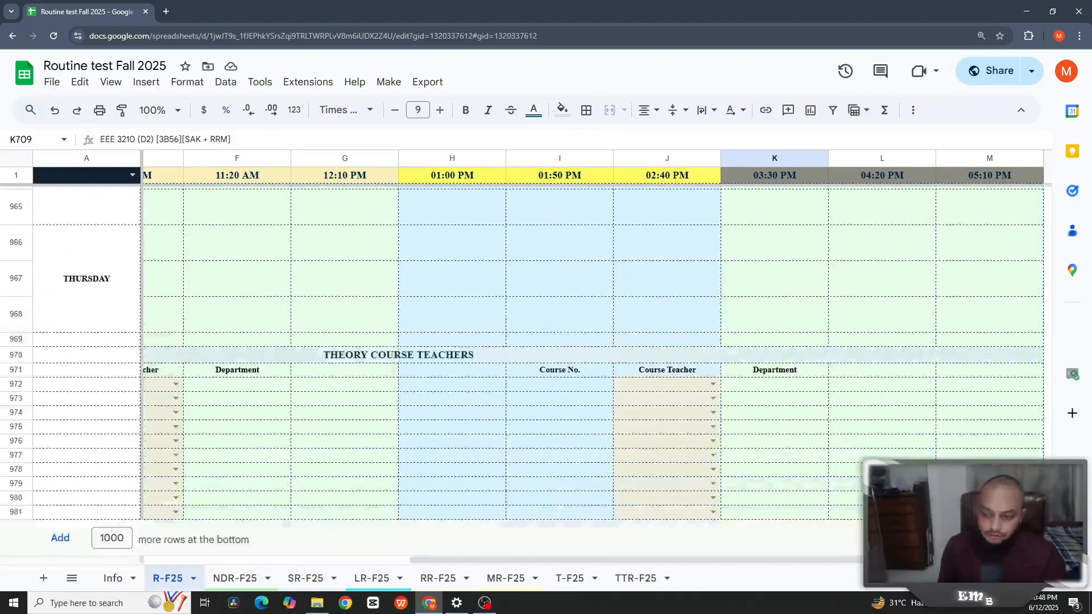
scroll(795, 409, "left", 5)
scroll(794, 410, "up", 15)
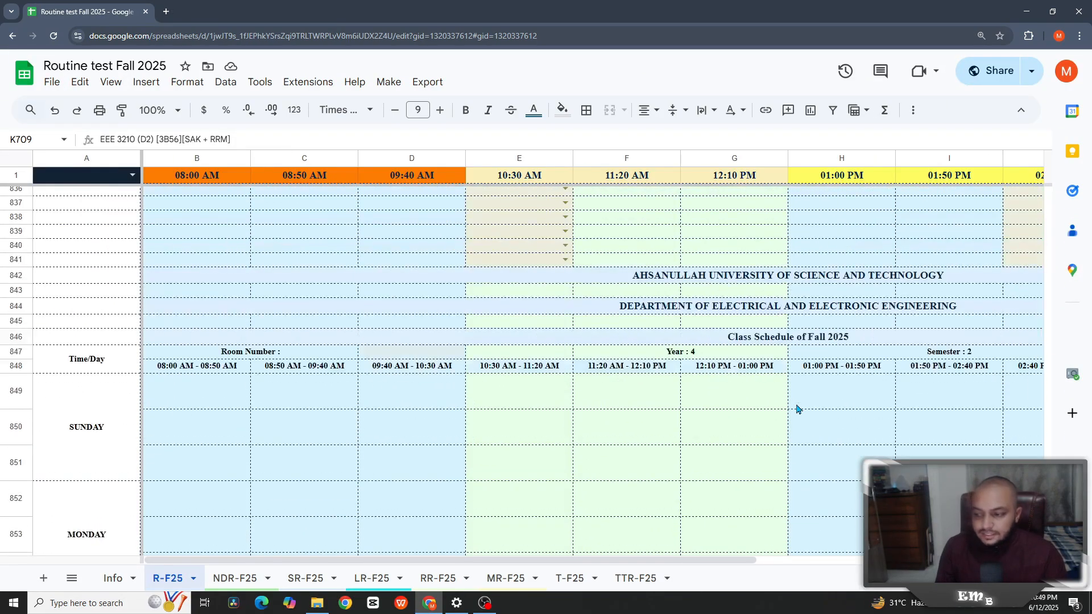
scroll(797, 410, "up", 15)
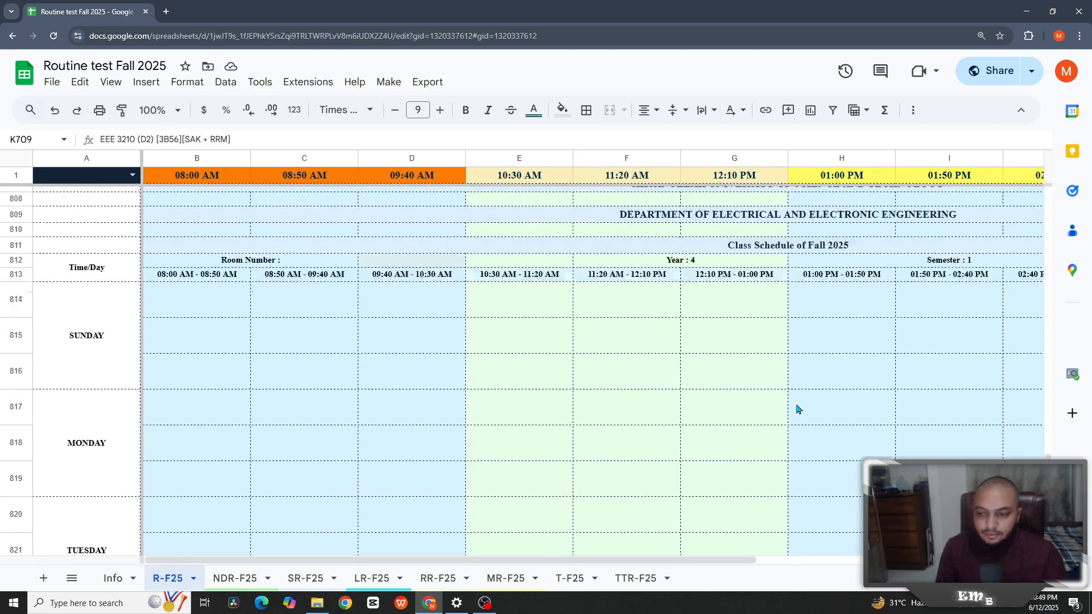
scroll(797, 410, "up", 15)
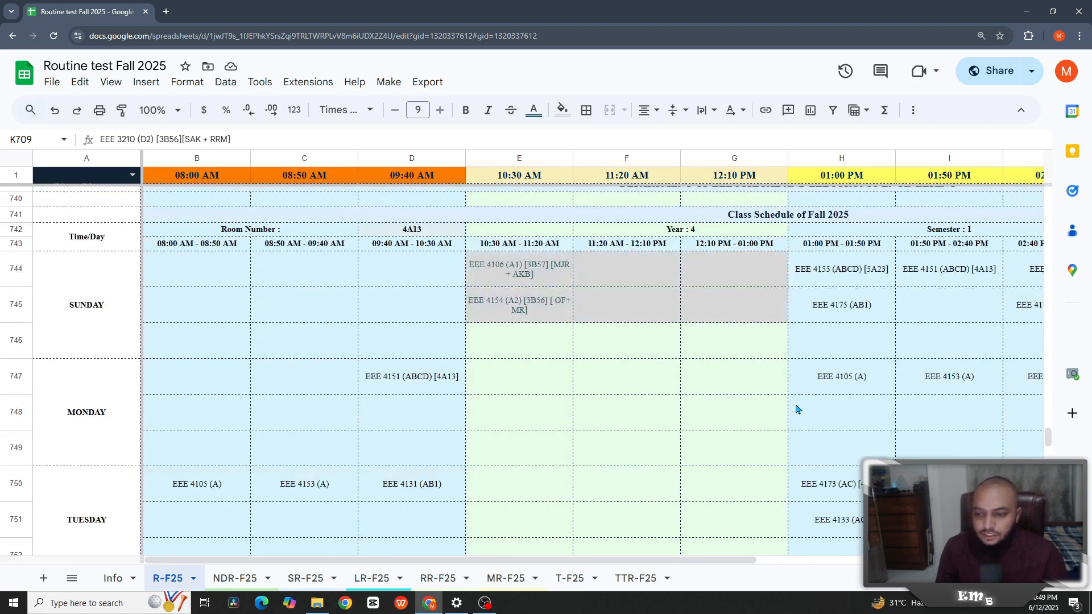
scroll(797, 410, "up", 5)
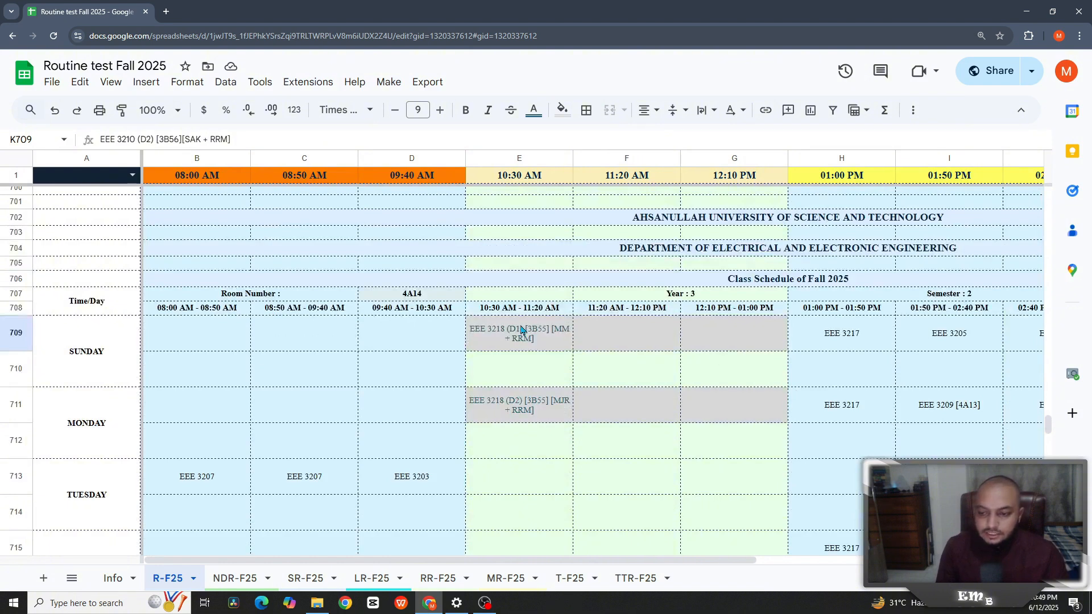
left_click(522, 331)
left_click_drag(679, 561, 765, 572)
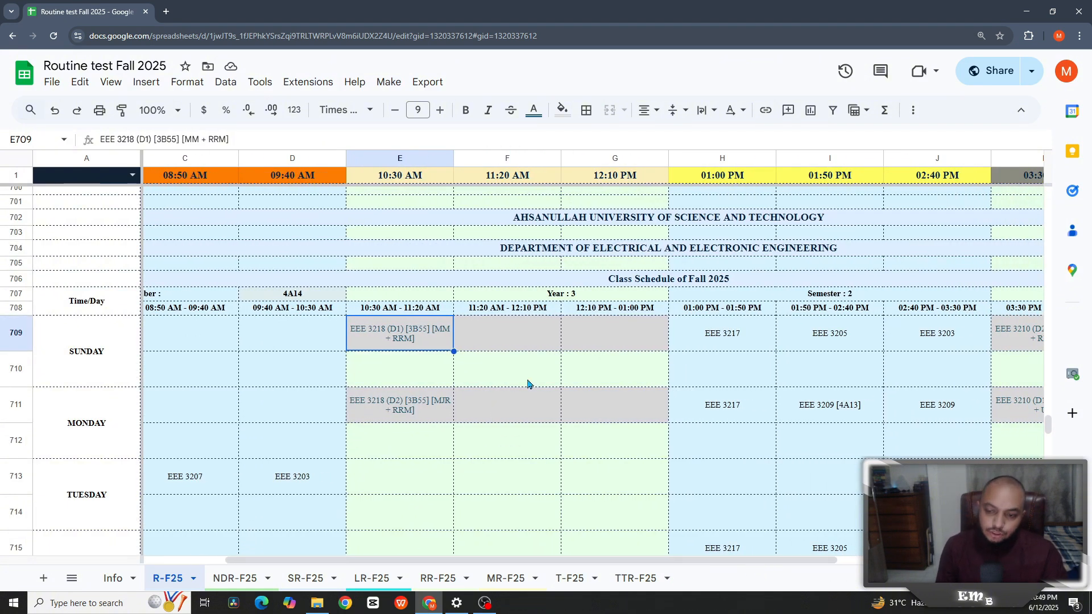
key("ctrl+plus")
key("ctrl+plus")
key("ctrl+plus")
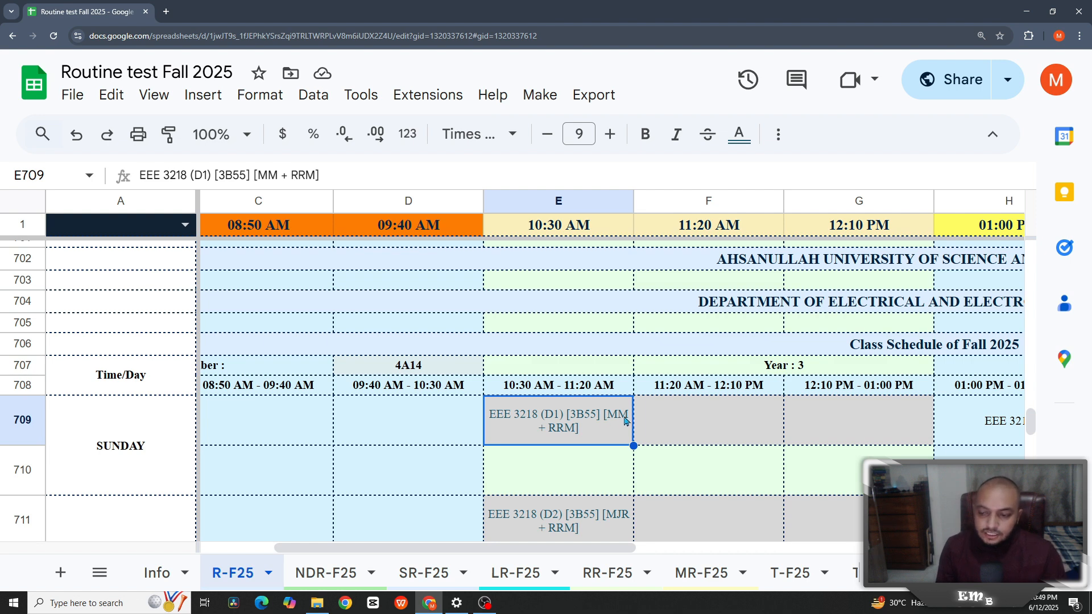
left_click(653, 423)
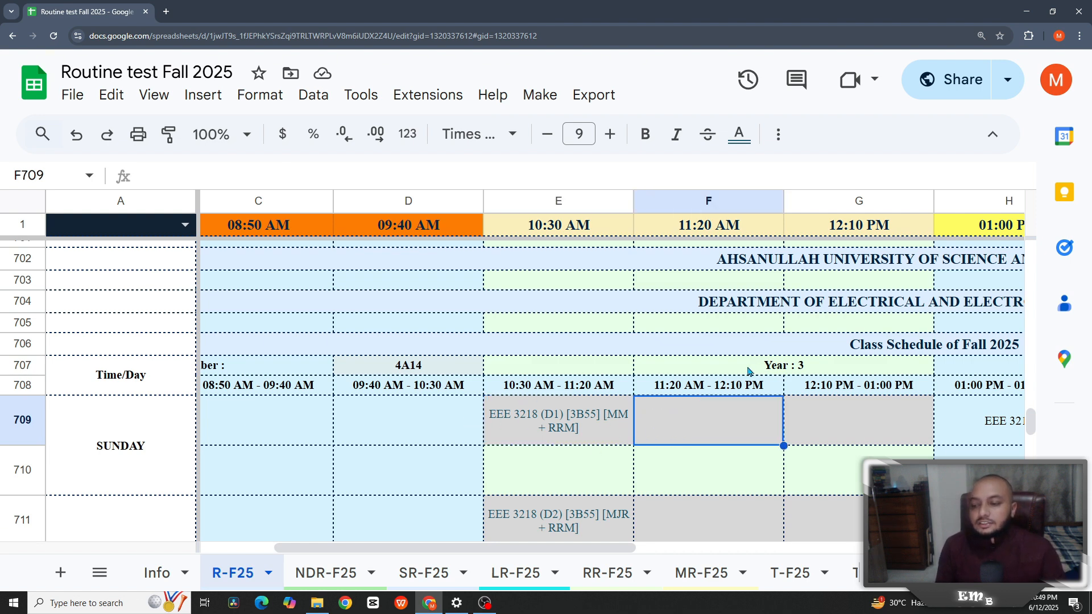
scroll(566, 445, "down", 8)
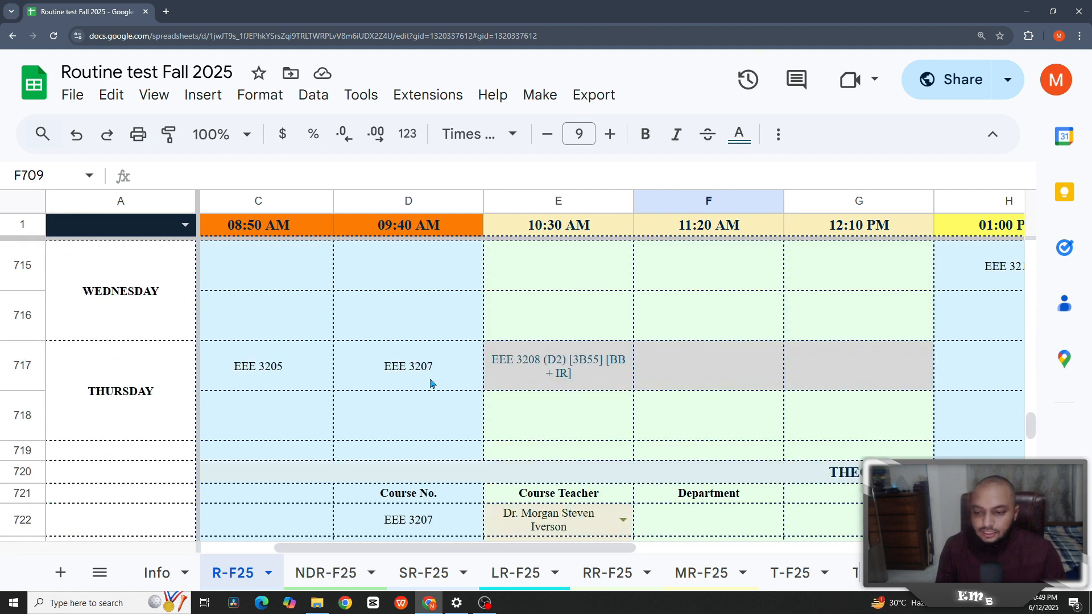
scroll(430, 384, "down", 1)
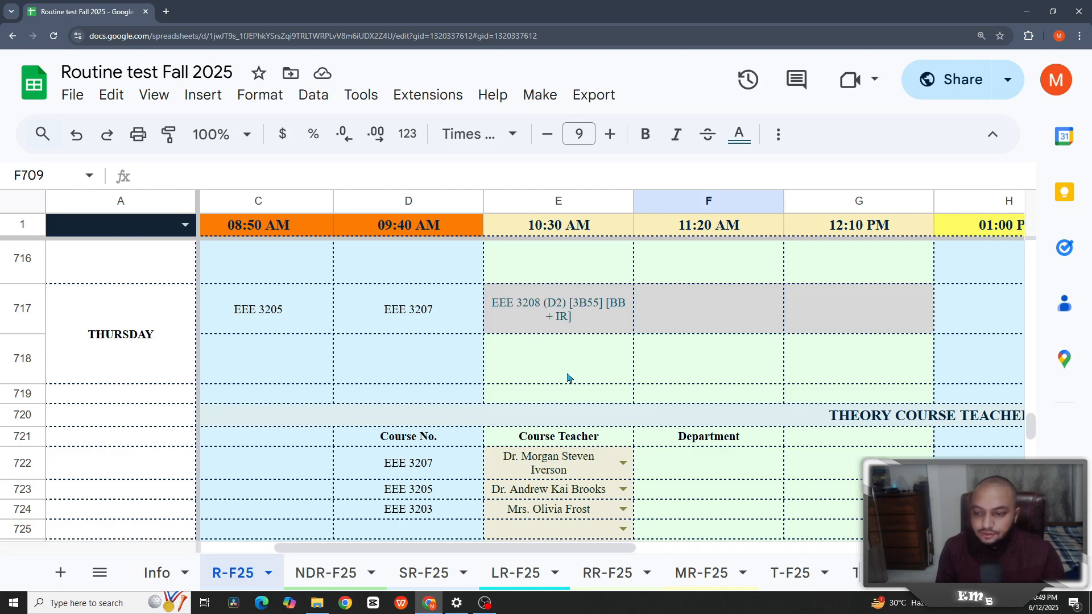
scroll(567, 377, "down", 1)
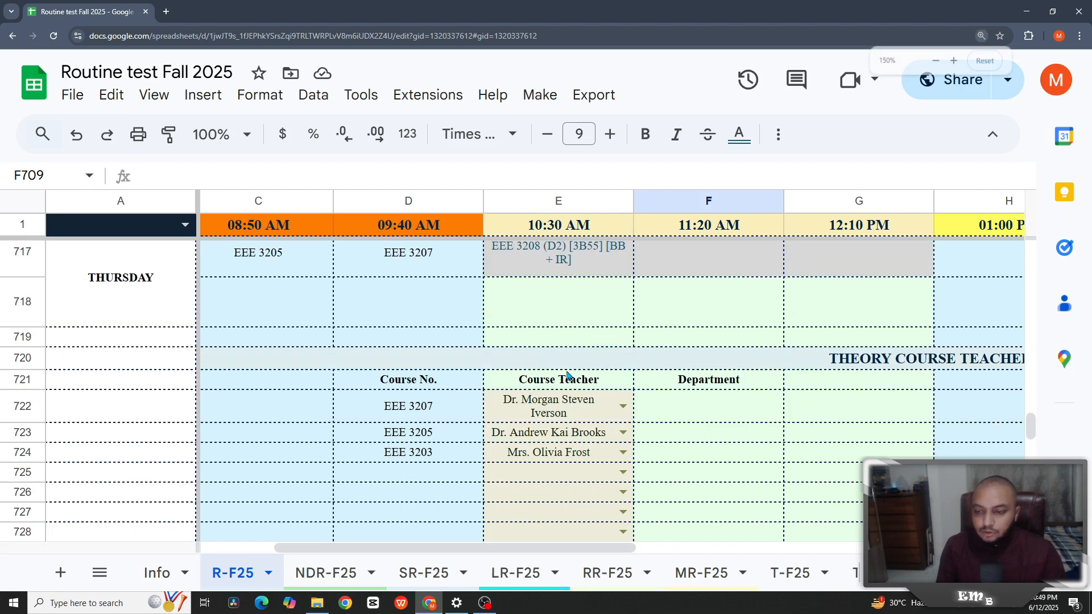
key("ctrl+minus")
scroll(487, 358, "up", 6)
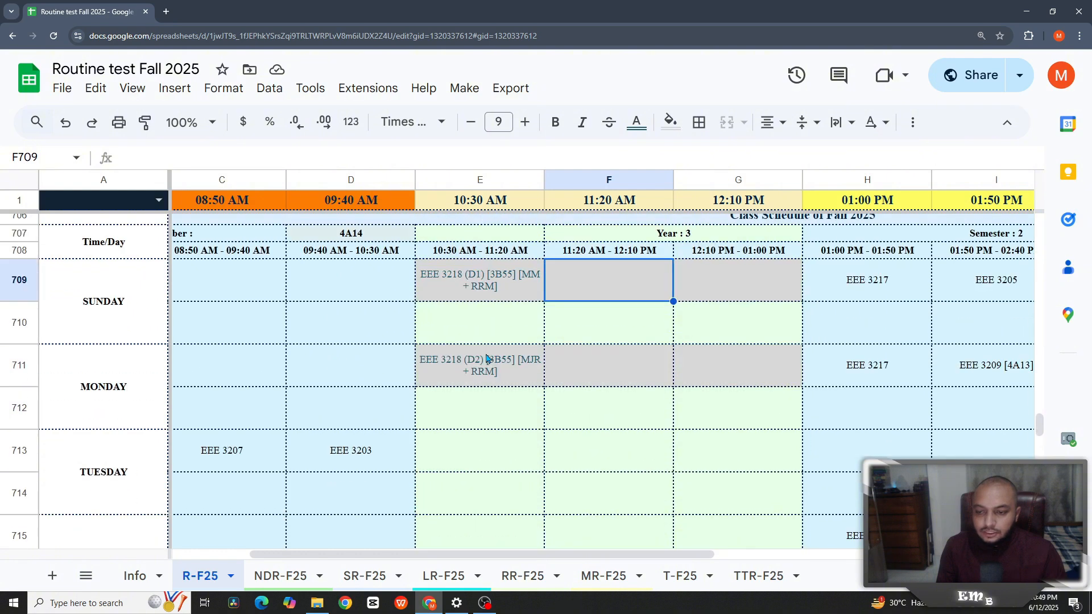
left_click(293, 240)
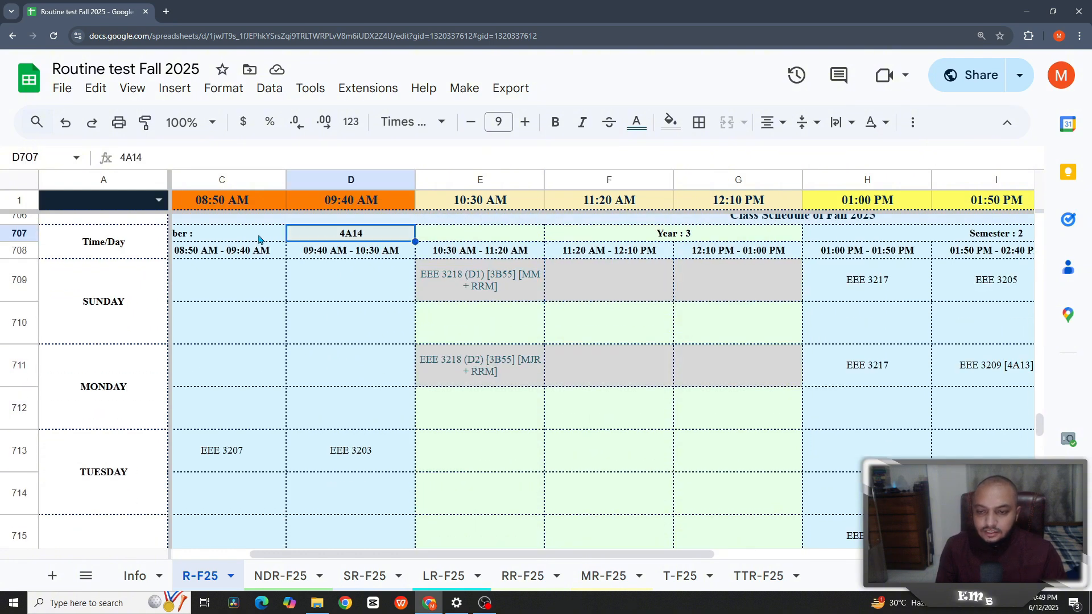
left_click(259, 239)
left_click(345, 242)
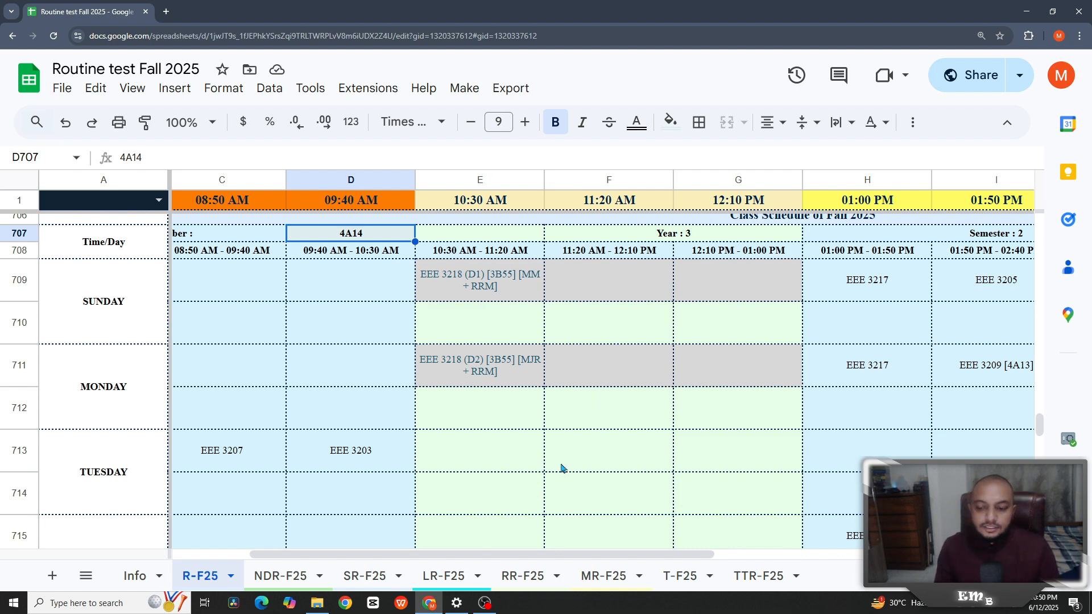
left_click_drag(548, 555, 707, 566)
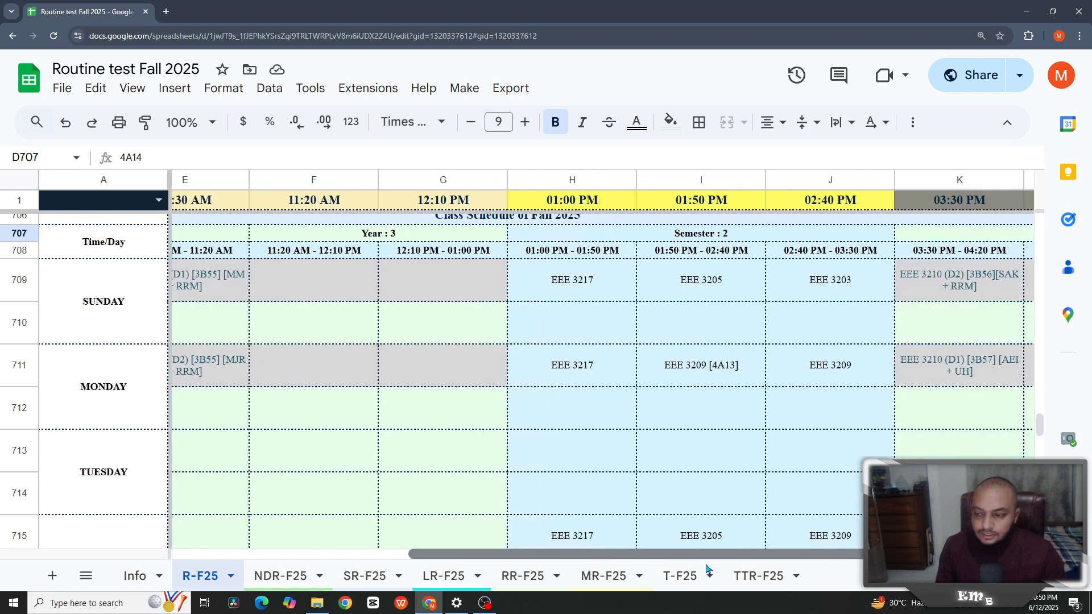
left_click(686, 382)
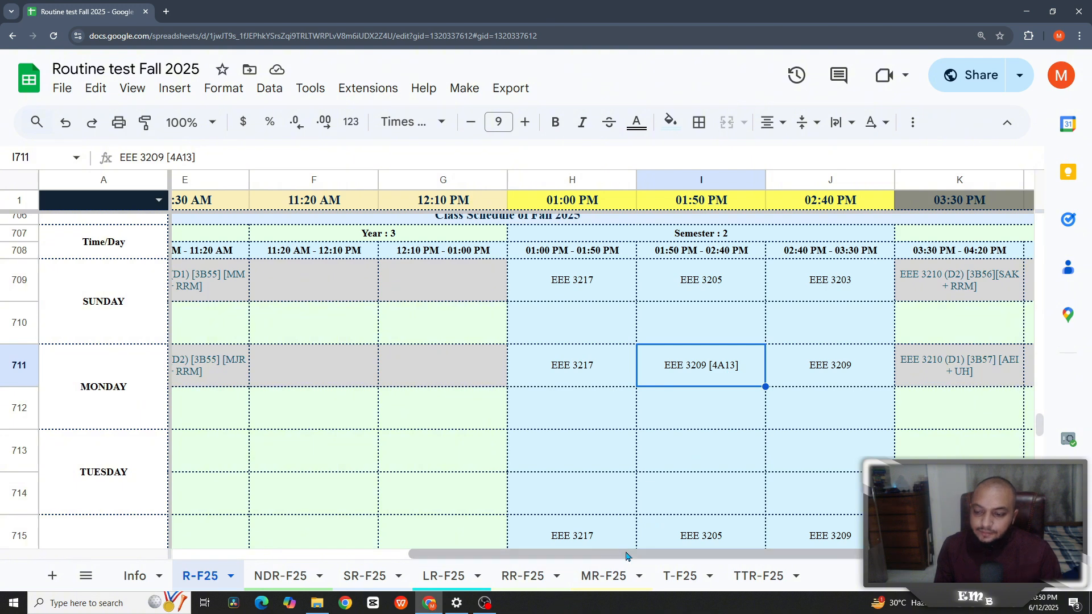
scroll(591, 312, "left", 5)
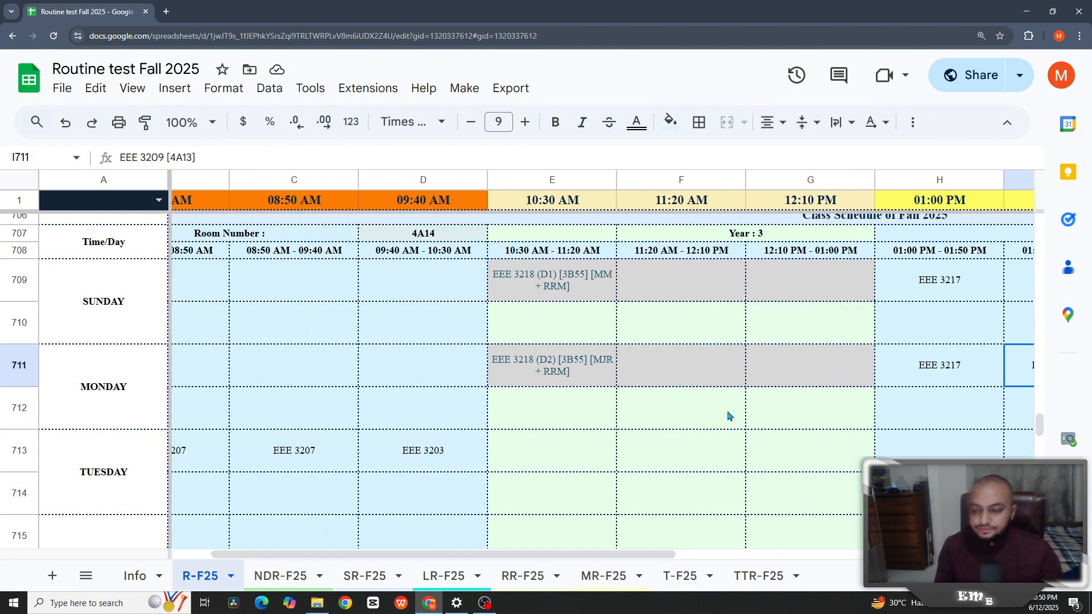
scroll(732, 414, "down", 1)
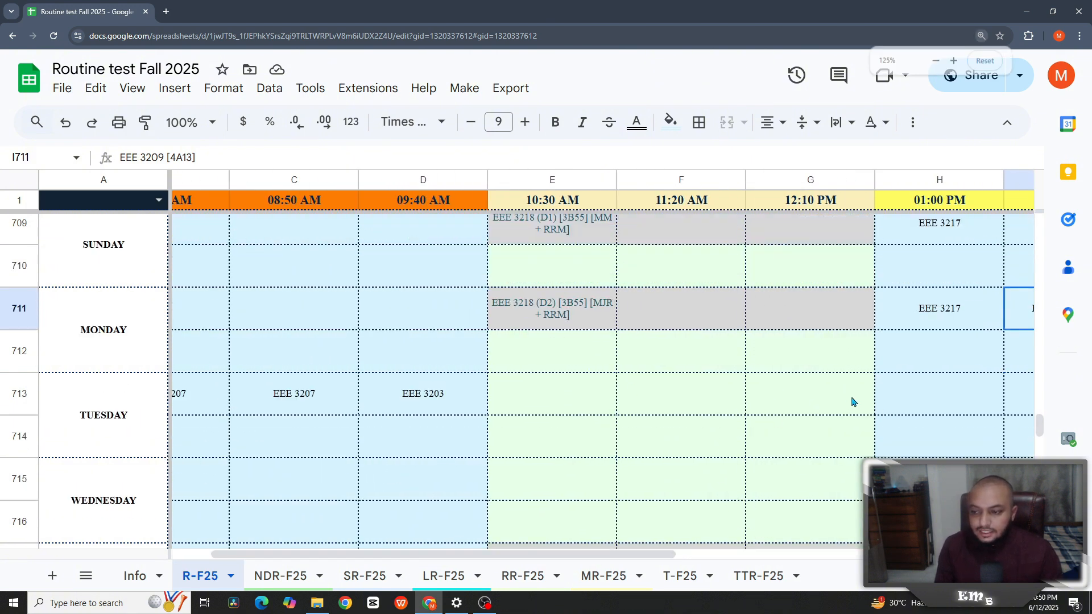
key("ctrl+minus")
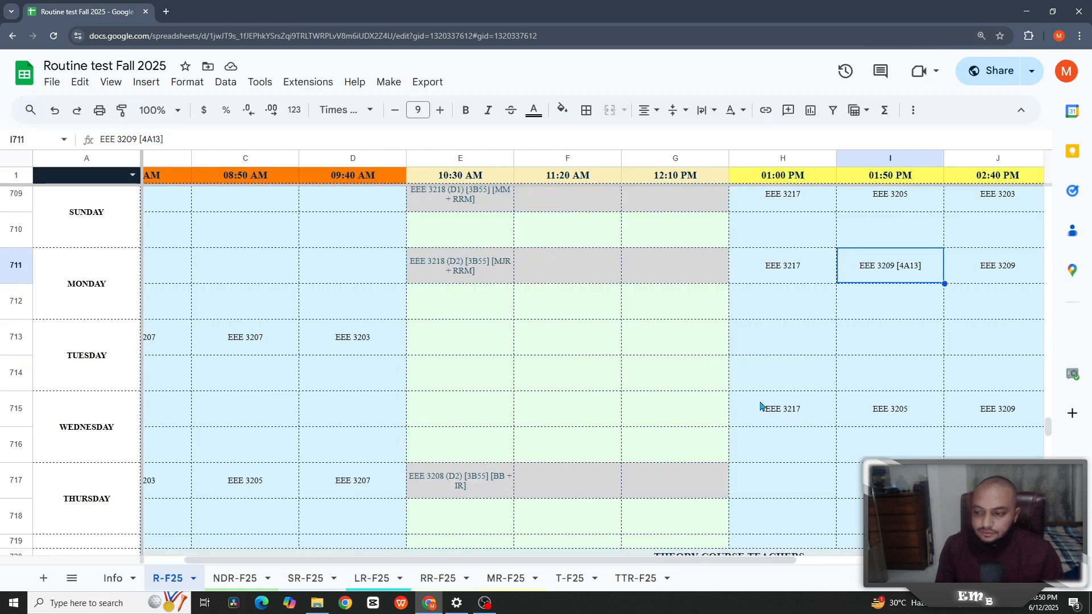
scroll(421, 529, "left", 1)
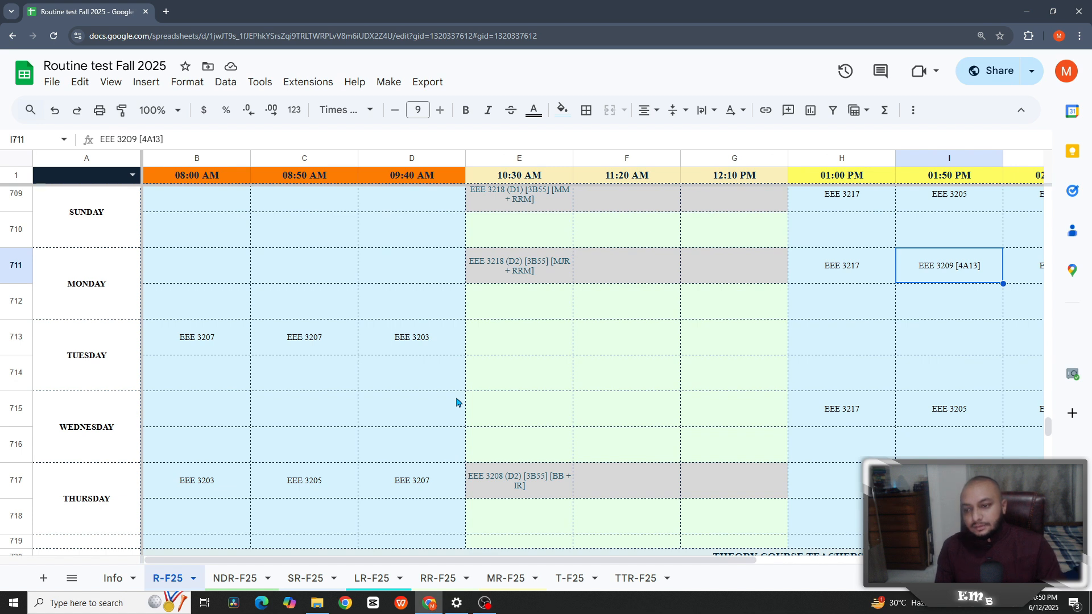
left_click(409, 350)
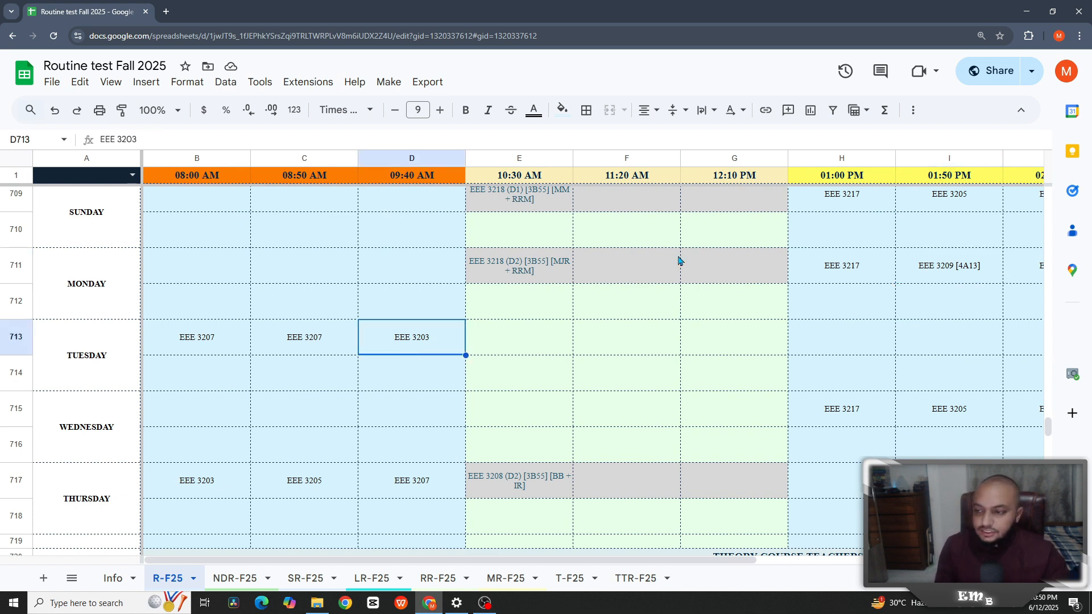
- Search for 3203, undo a trial paste into F714, and delete EEE 3203 from D713
key("ctrl+f")
type("3203")
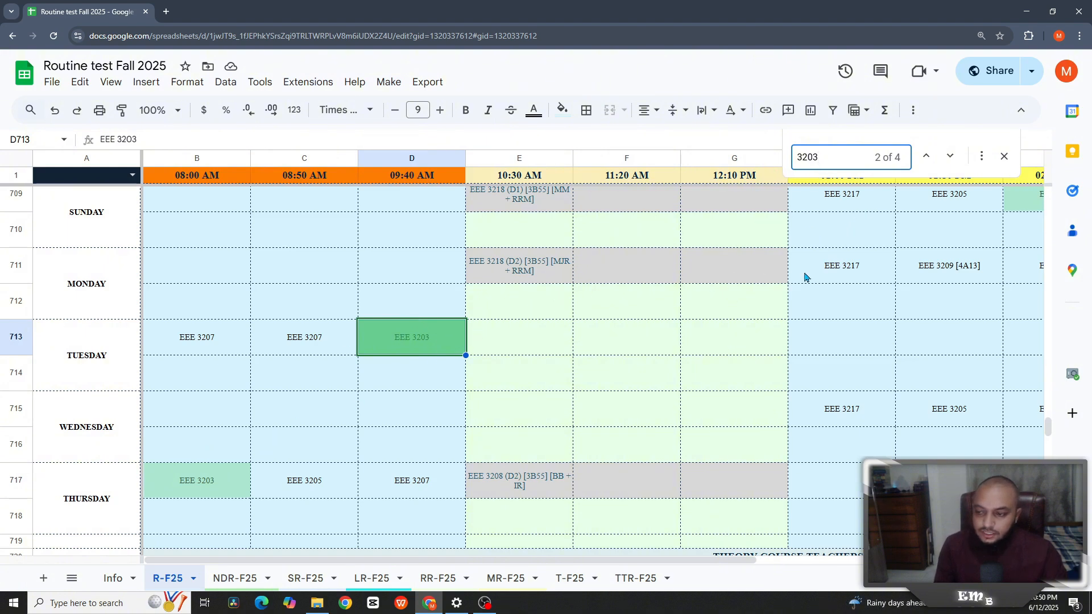
scroll(552, 388, "down", 2)
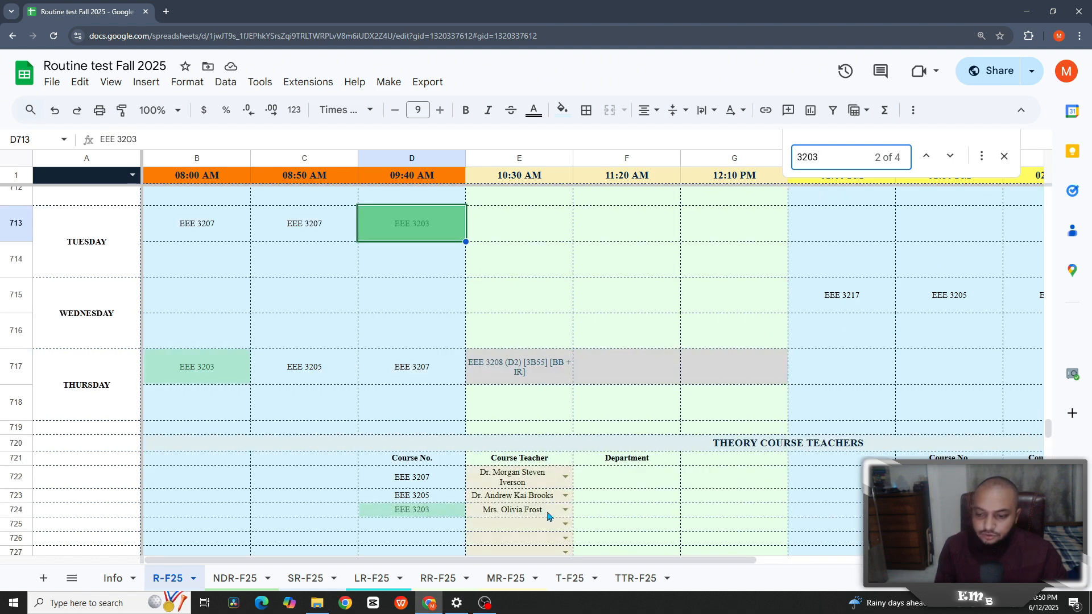
left_click(613, 263)
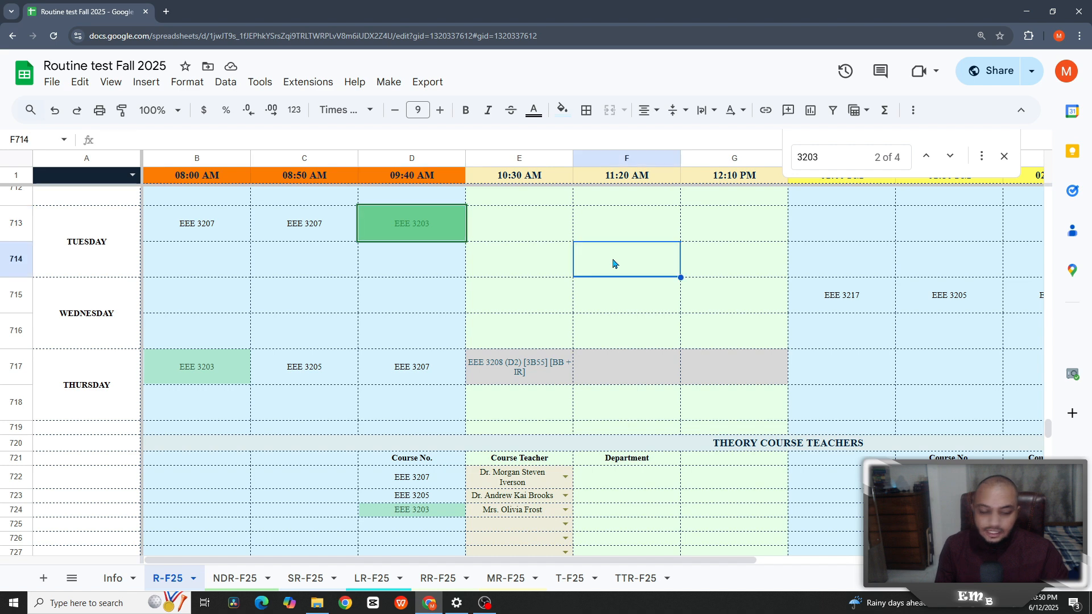
type("EEE 3203")
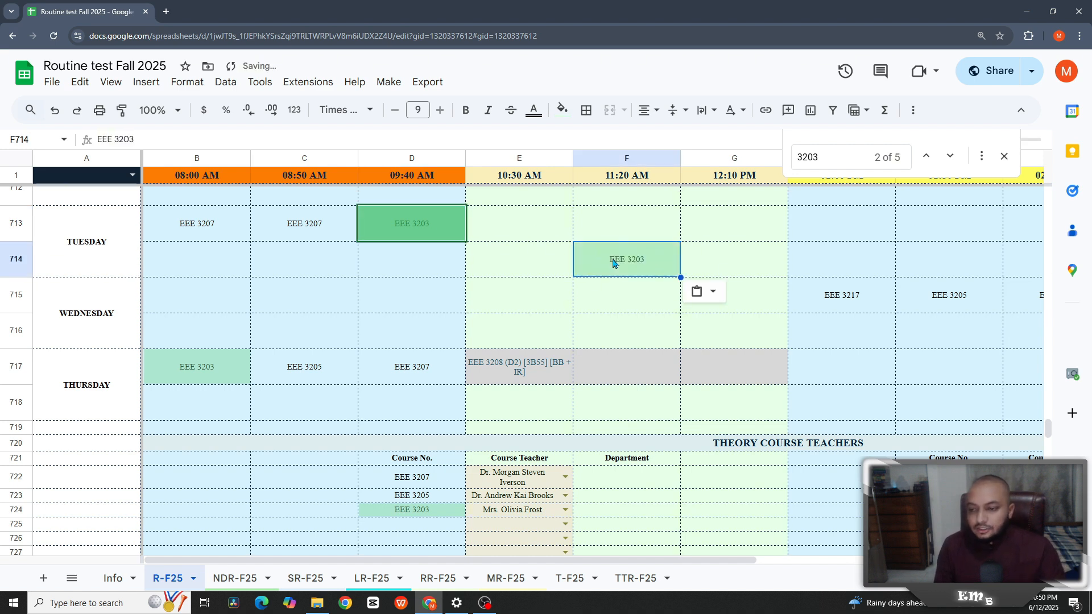
scroll(654, 296, "up", 1)
left_click(684, 326)
left_click(659, 331)
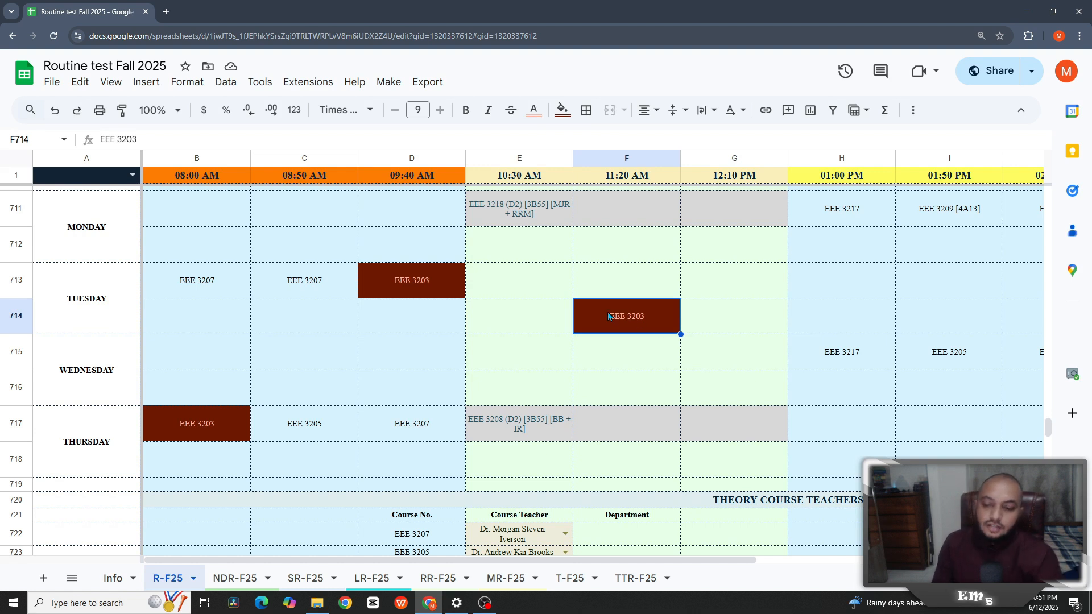
key("Delete")
left_click(407, 290)
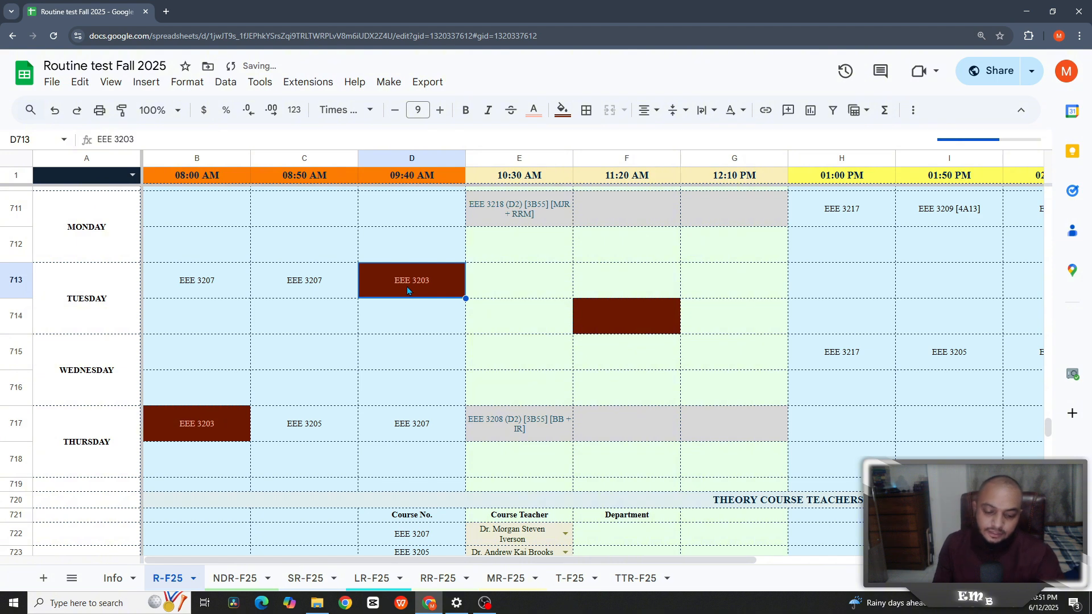
key("Delete")
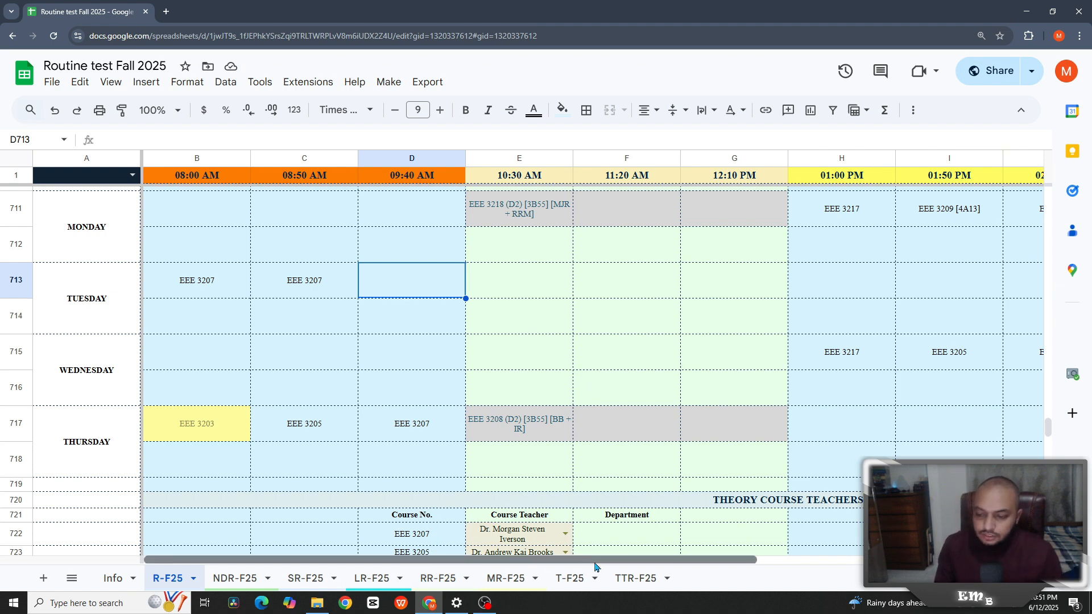
- Copy Thursday's EEE 3203 from B717 and paste it without fill back into D713
mouse_move(595, 567)
left_mouse_down()
mouse_move(823, 566)
mouse_move(603, 566)
left_mouse_up()
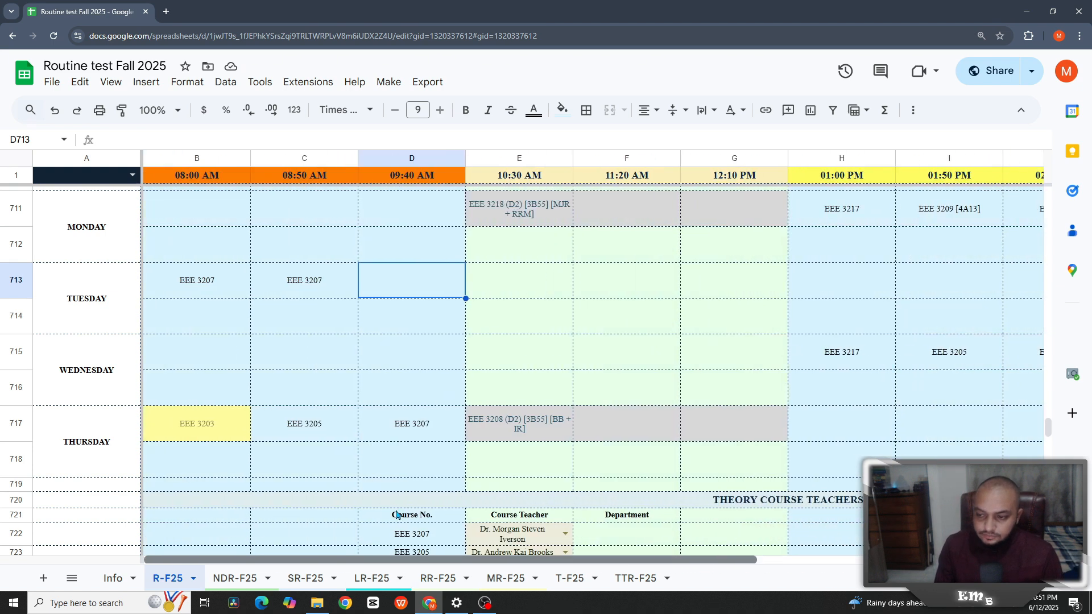
scroll(512, 405, "up", 4)
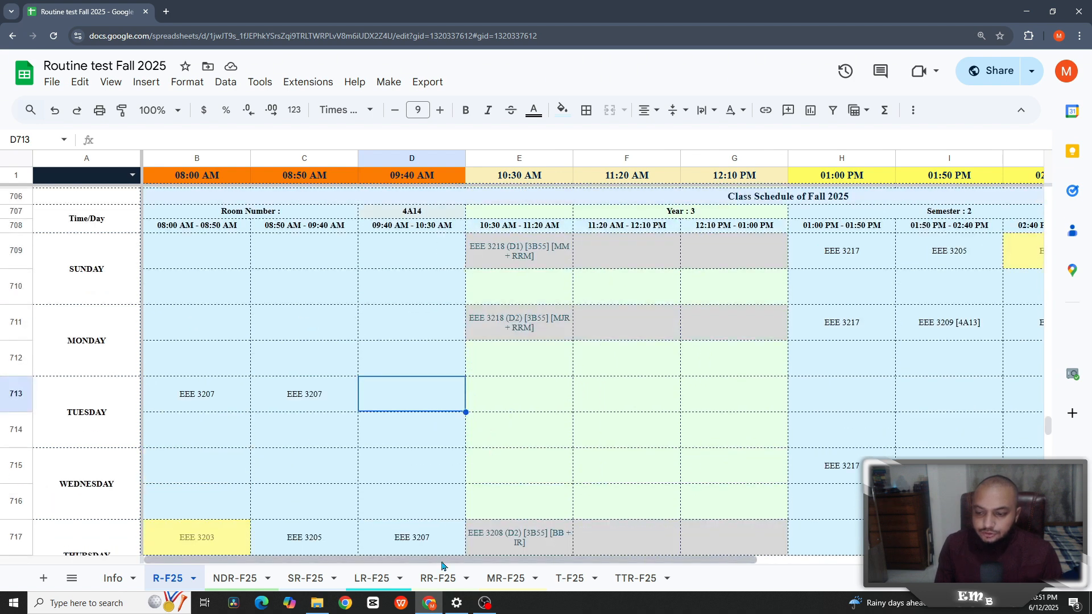
left_click_drag(507, 562, 366, 541)
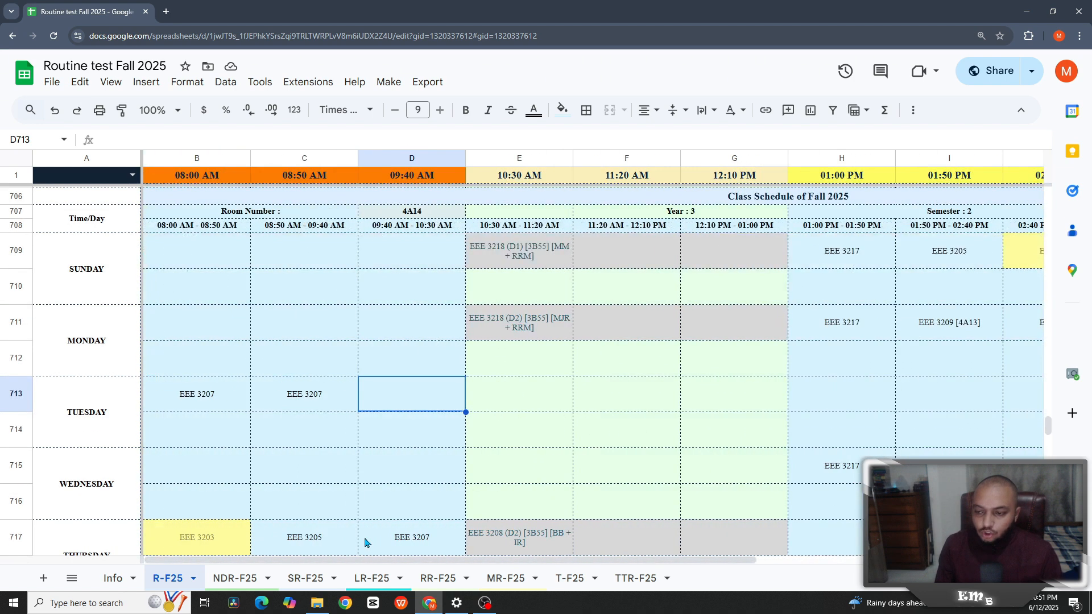
scroll(362, 487, "down", 1)
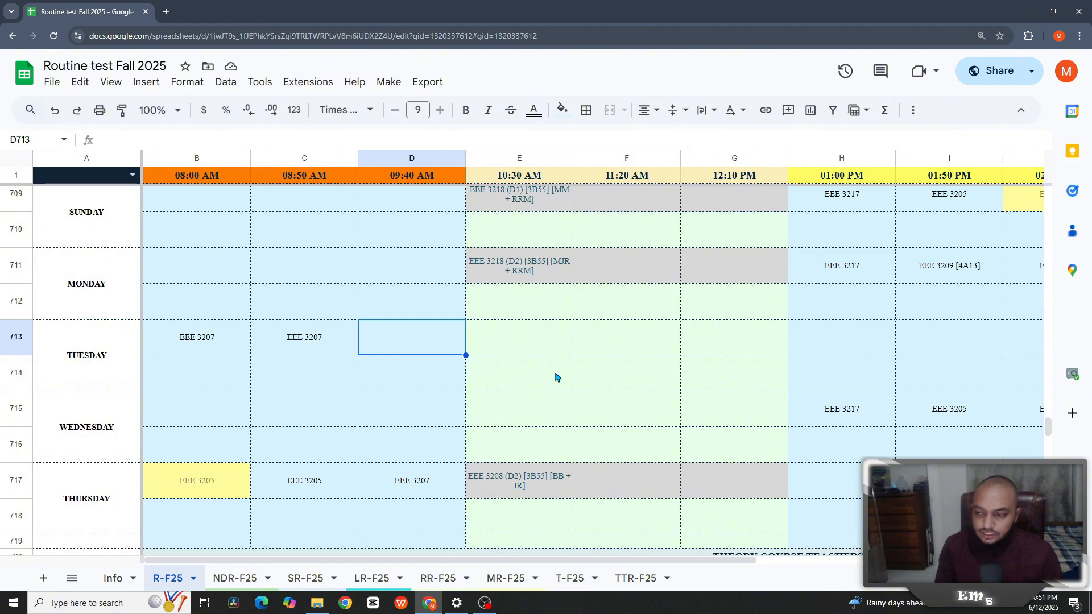
left_click(229, 481)
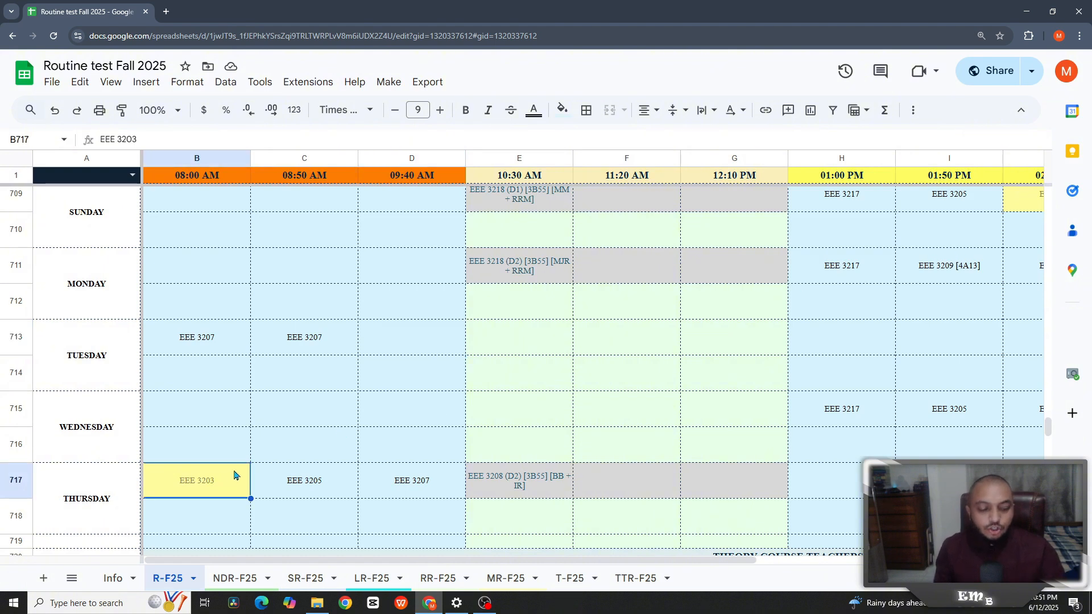
key("ctrl+c")
left_click(398, 337)
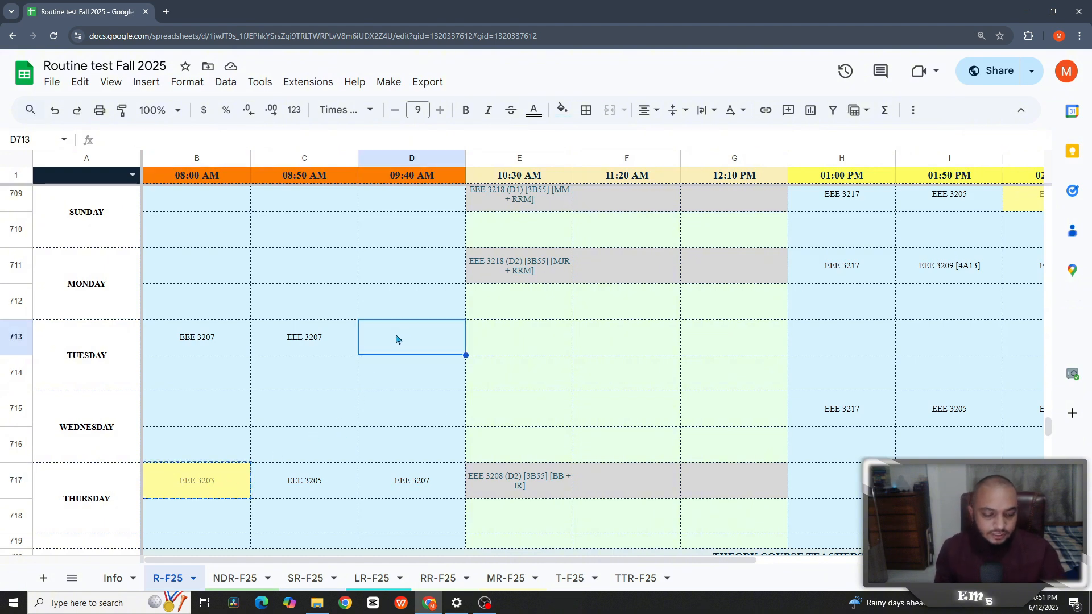
key("ctrl+shift+v")
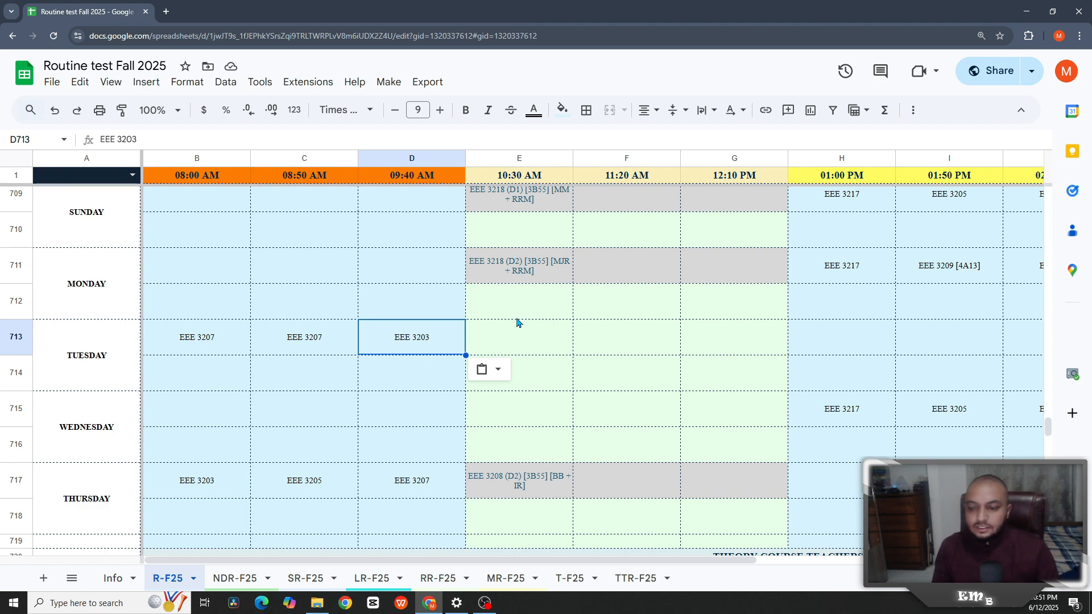
- Copy Monday's EEE 3218 (D2) lab entry from E711 into D712
left_click(487, 288)
scroll(534, 340, "up", 1)
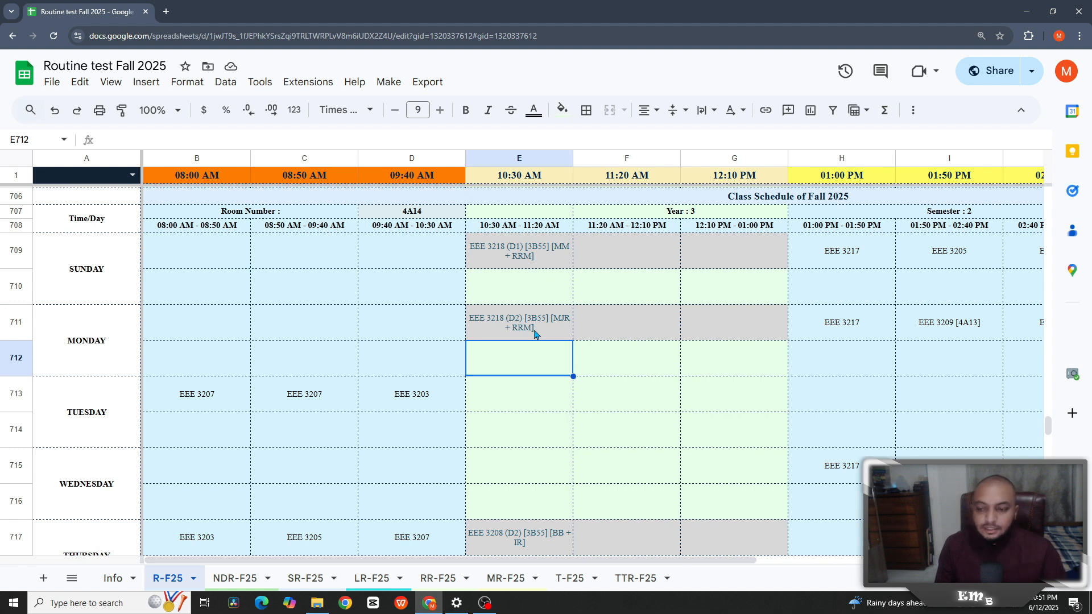
left_click(560, 325)
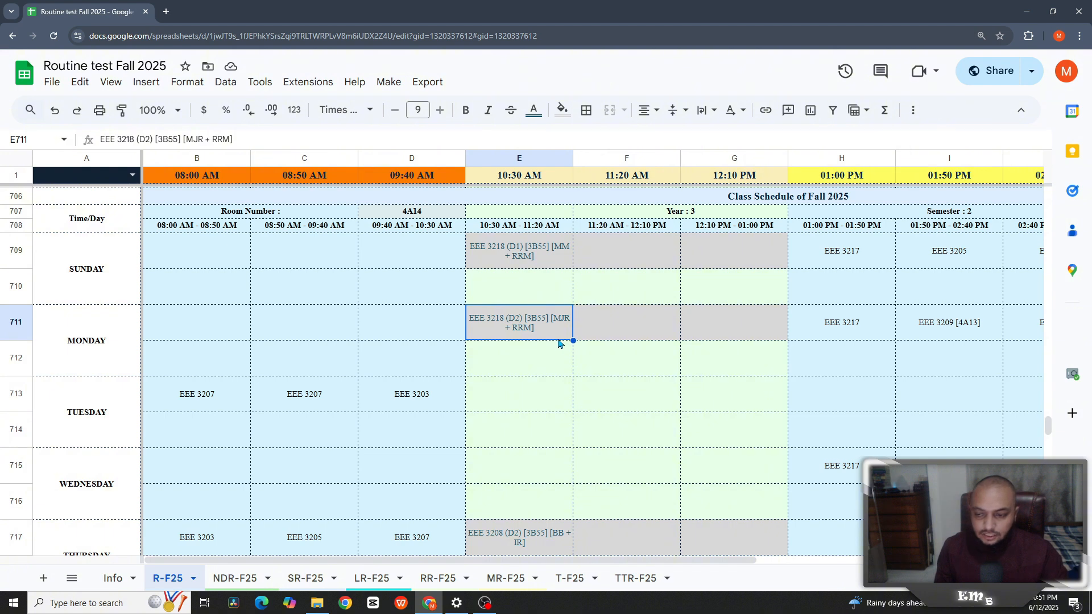
key("ctrl+c")
left_click(428, 359)
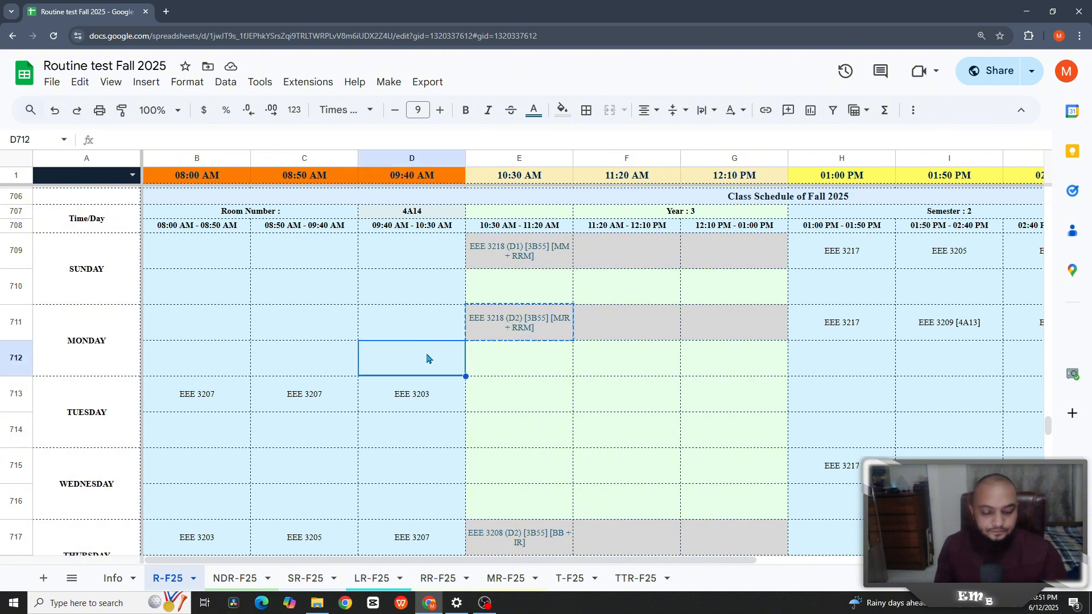
key("ctrl+v")
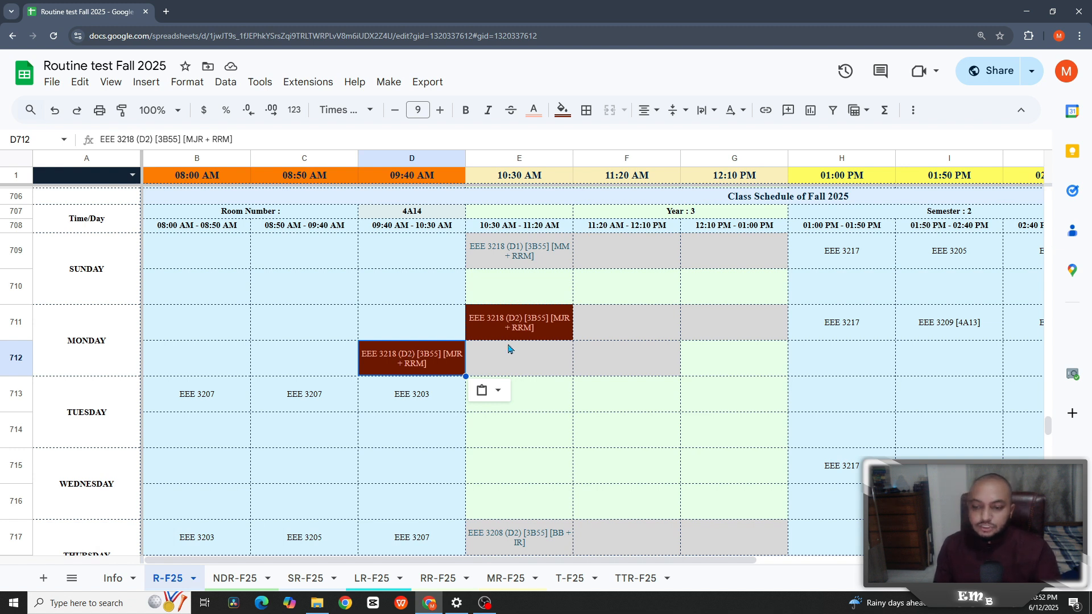
- Check the Monday cells around D712, then delete the duplicate EEE 3218 (D2) from E711
left_click(711, 365)
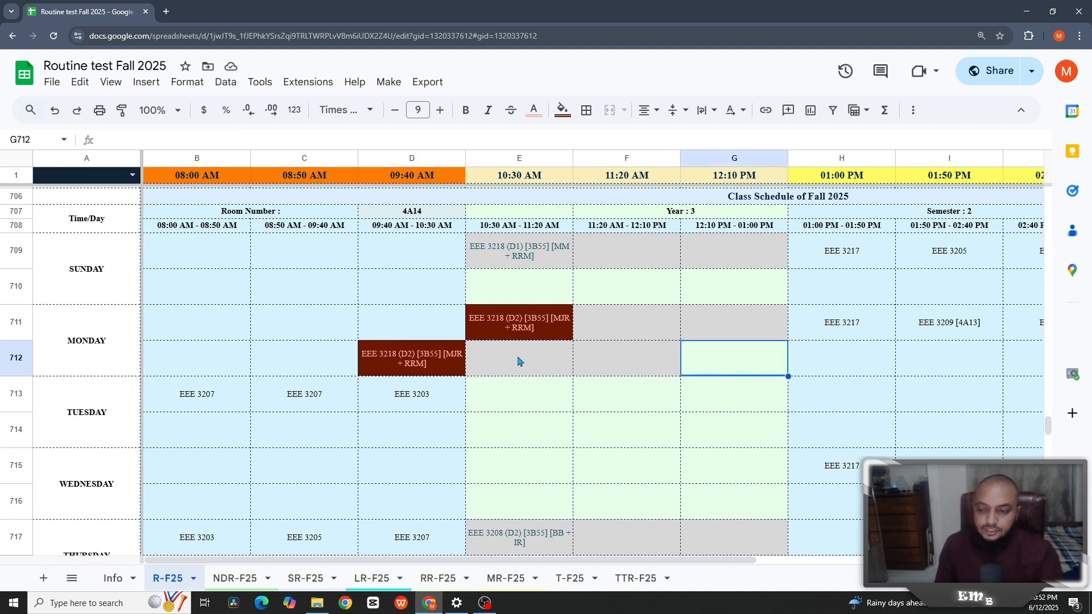
left_click(605, 363)
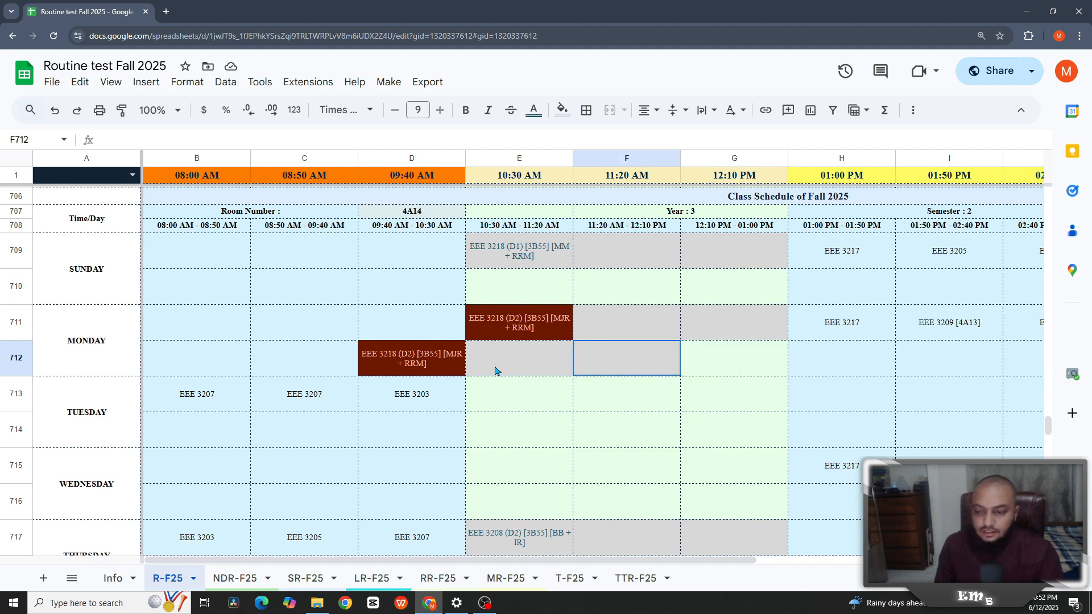
left_click(389, 366)
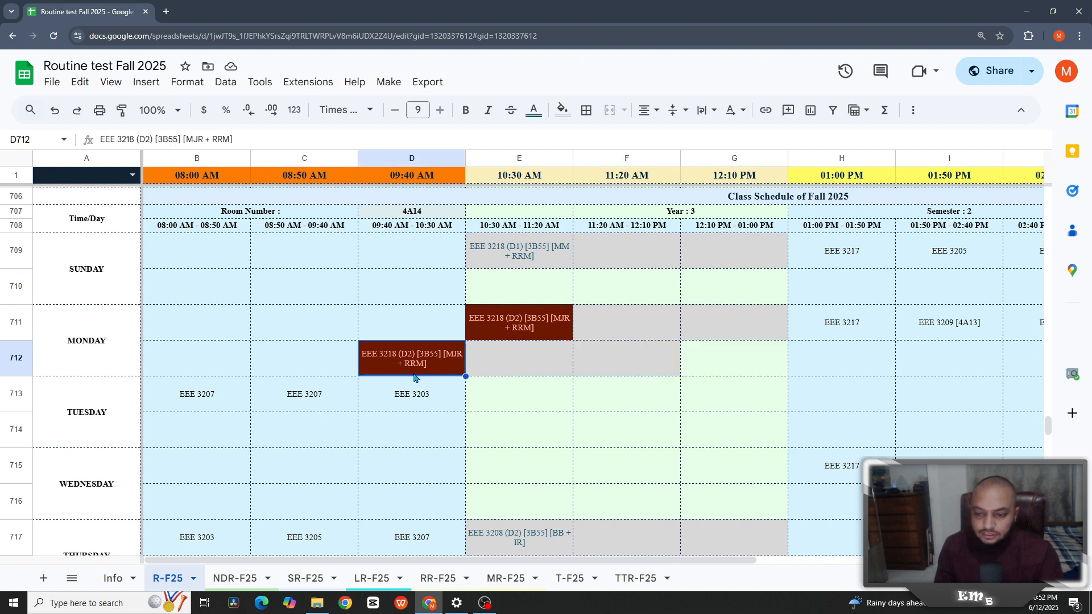
left_click(702, 364)
left_click(432, 365)
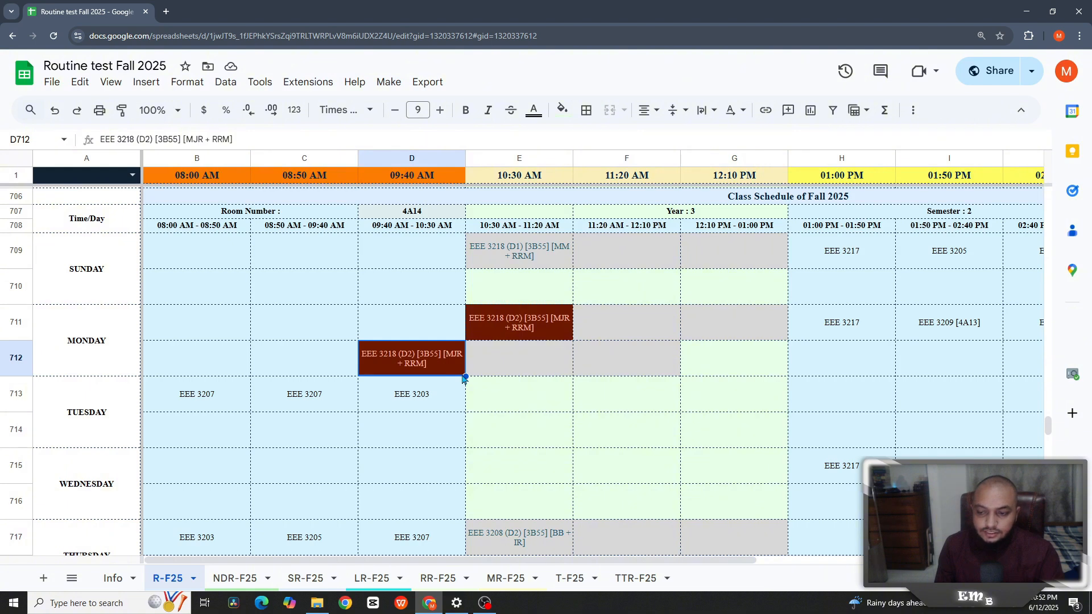
left_click(622, 367)
key("Left")
key("Left")
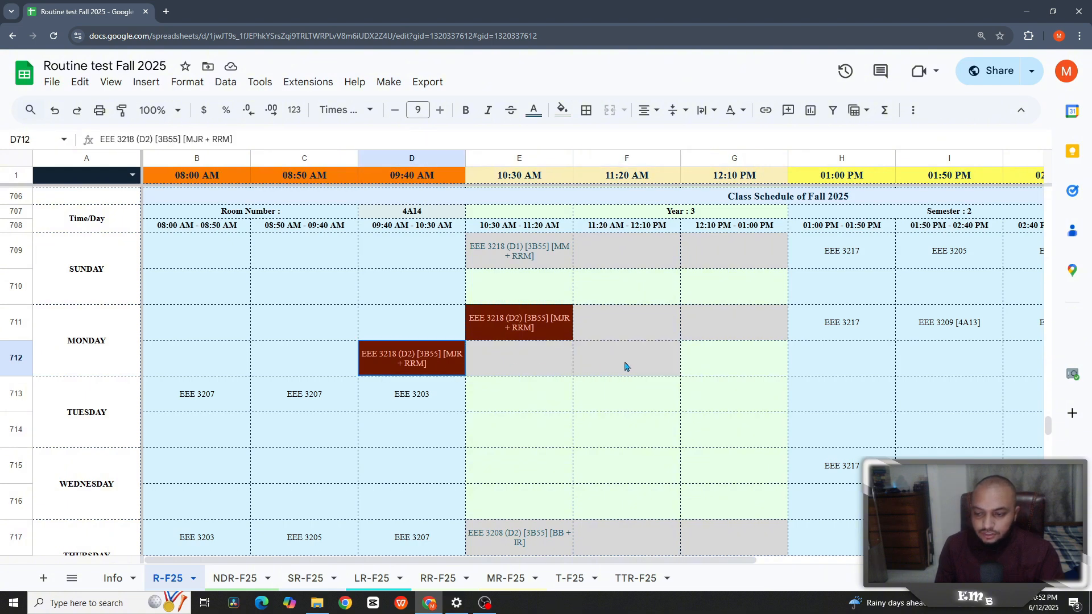
left_click(692, 366)
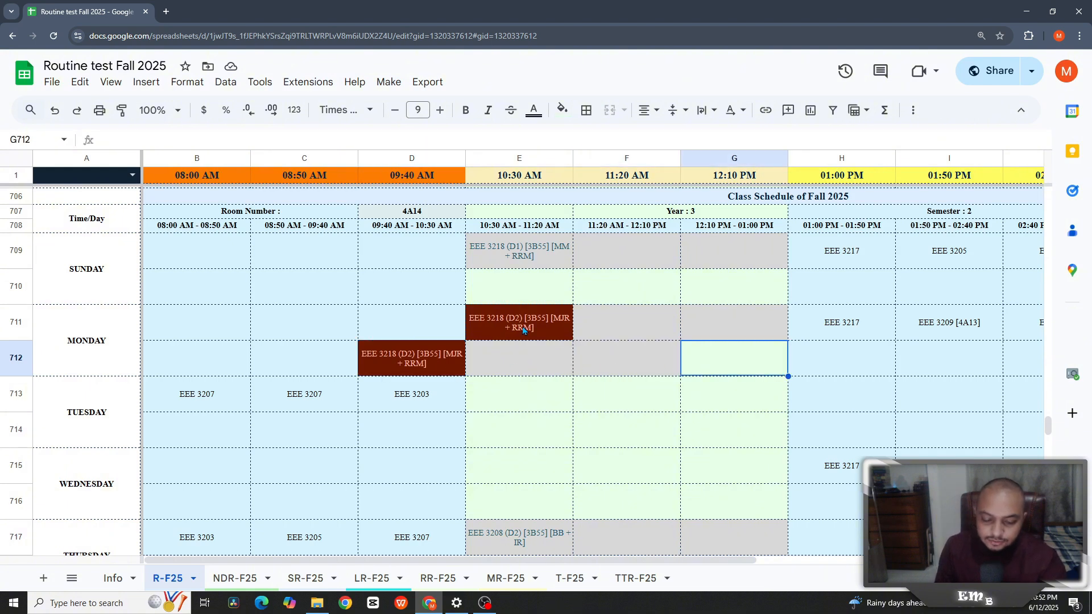
left_click(524, 330)
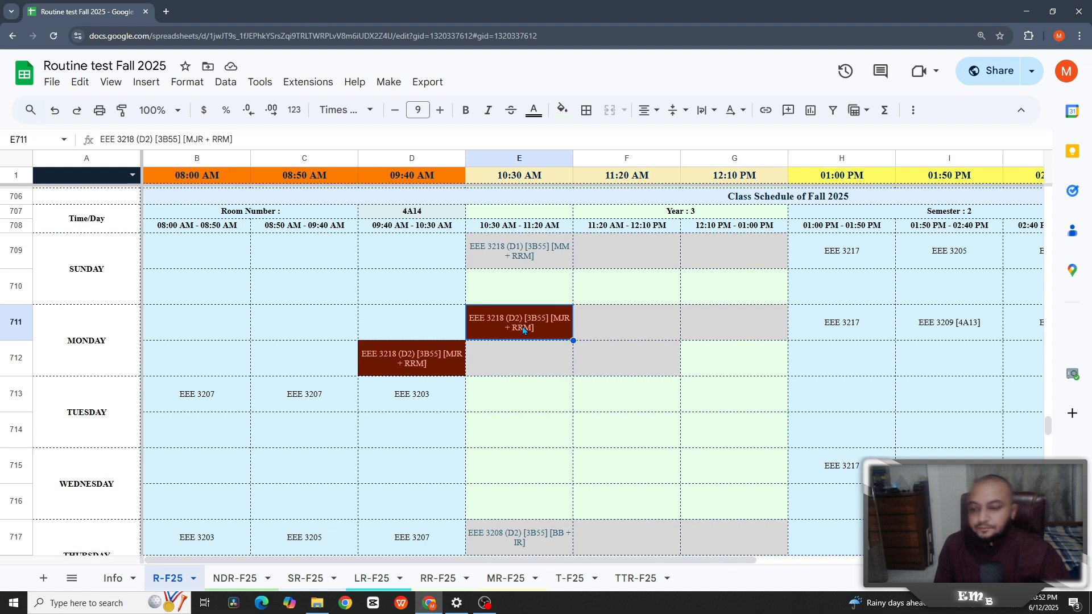
key("Delete")
left_click(428, 363)
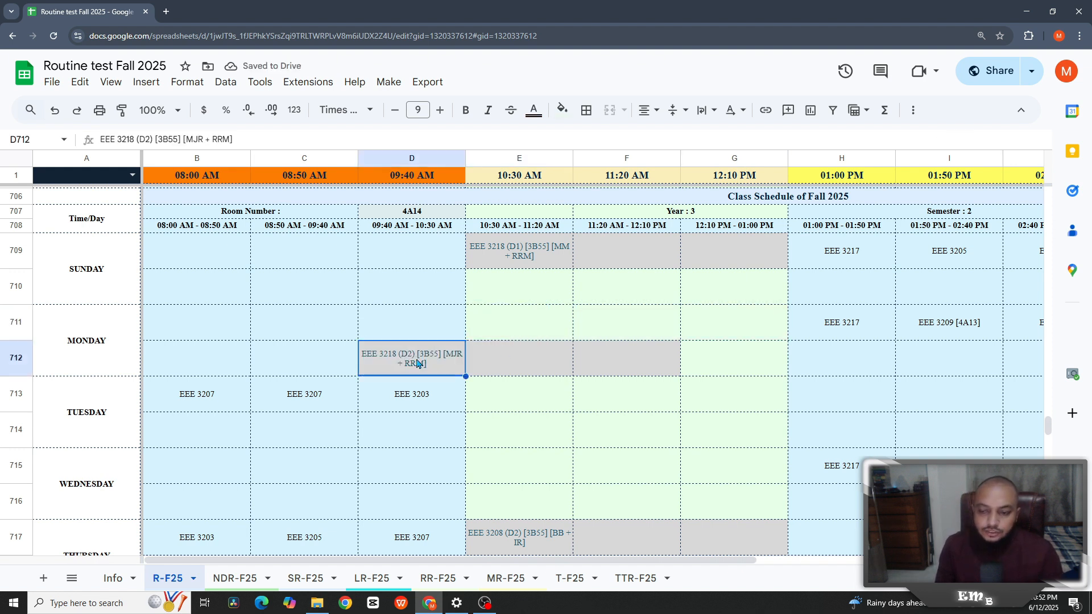
left_click(582, 398)
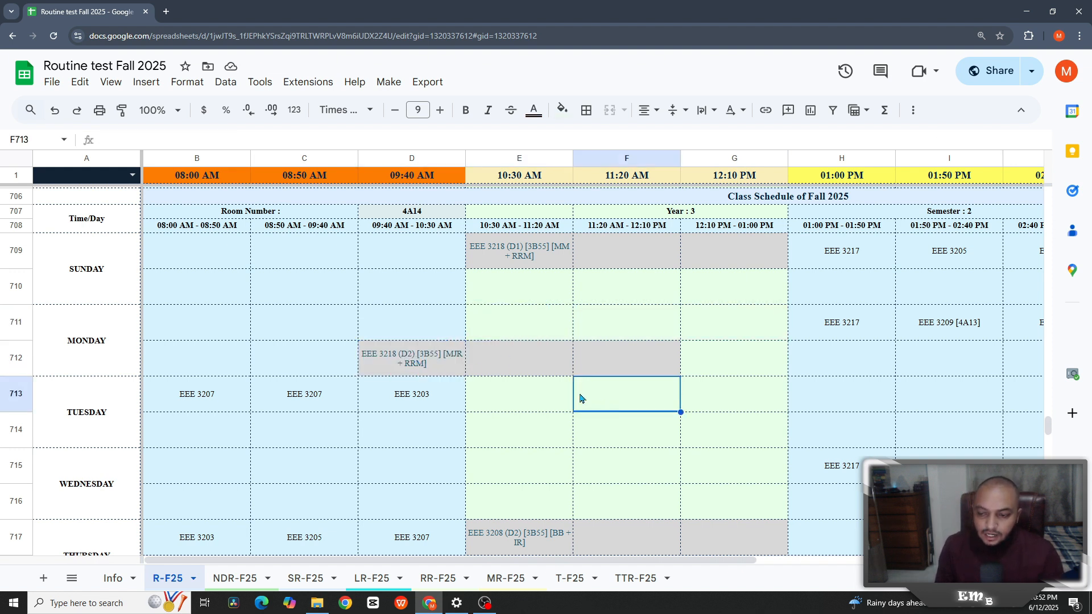
left_click(416, 364)
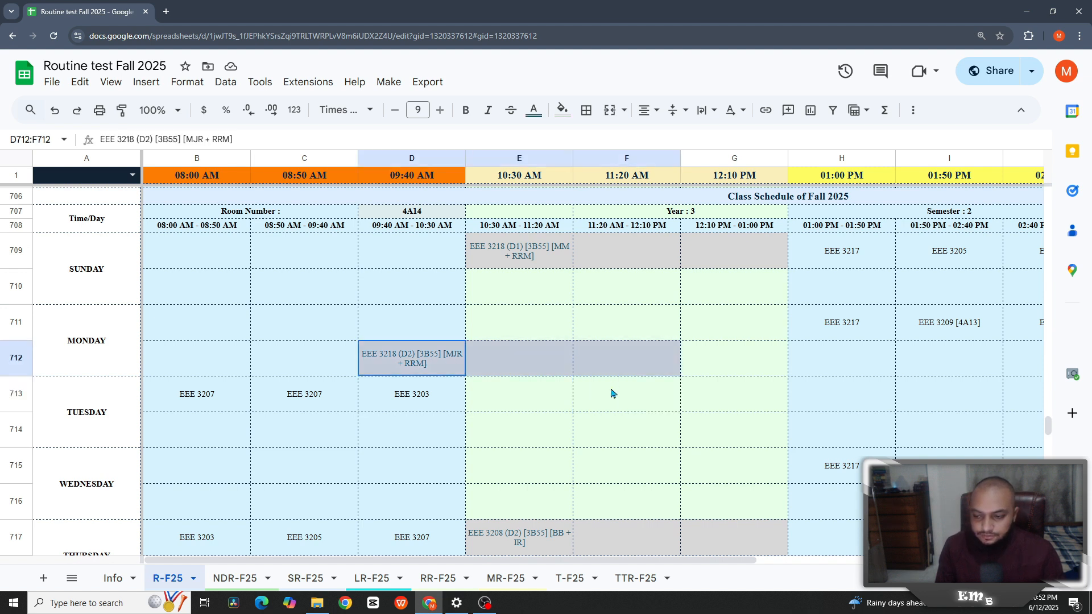
left_click(611, 365, "shift")
left_click(611, 391)
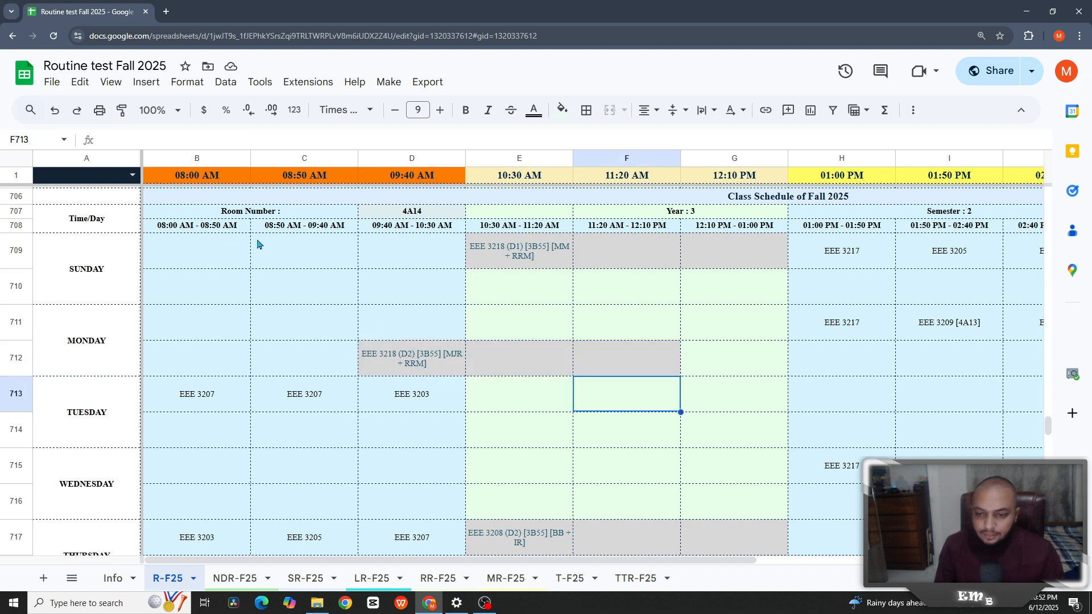
left_click(221, 257)
left_click(530, 257)
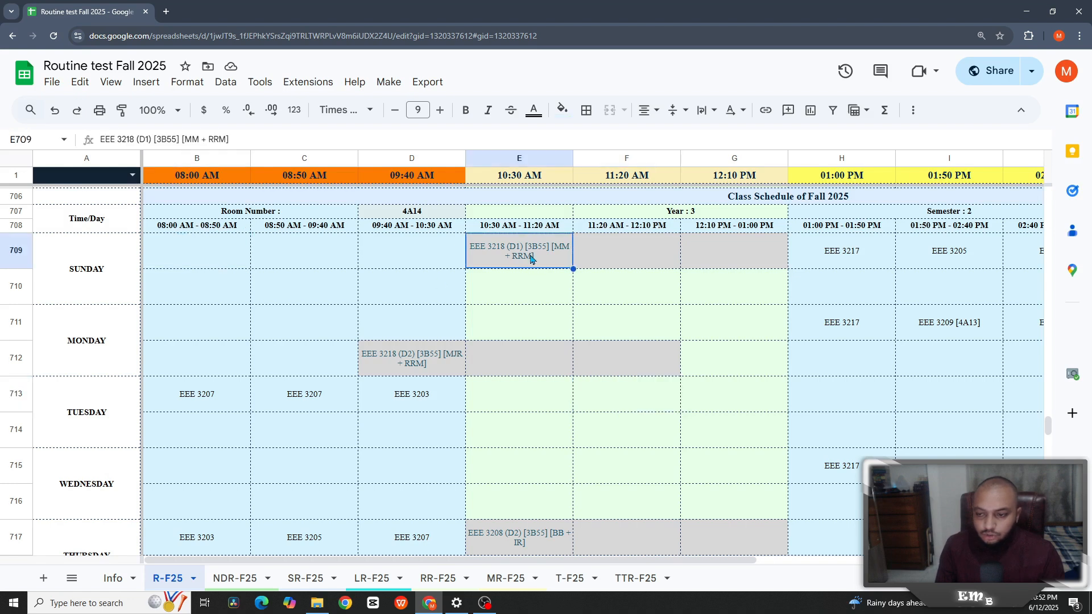
key("Right")
key("Right")
key("Right")
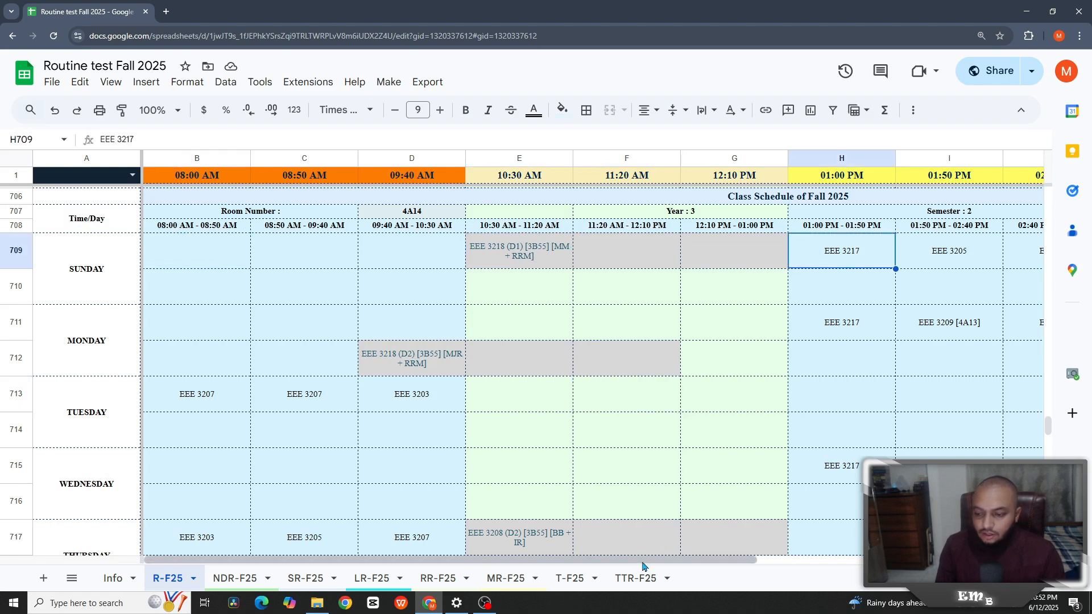
left_click_drag(641, 562, 835, 563)
scroll(905, 292, "right", 1)
key("Right")
key("Right")
key("Right")
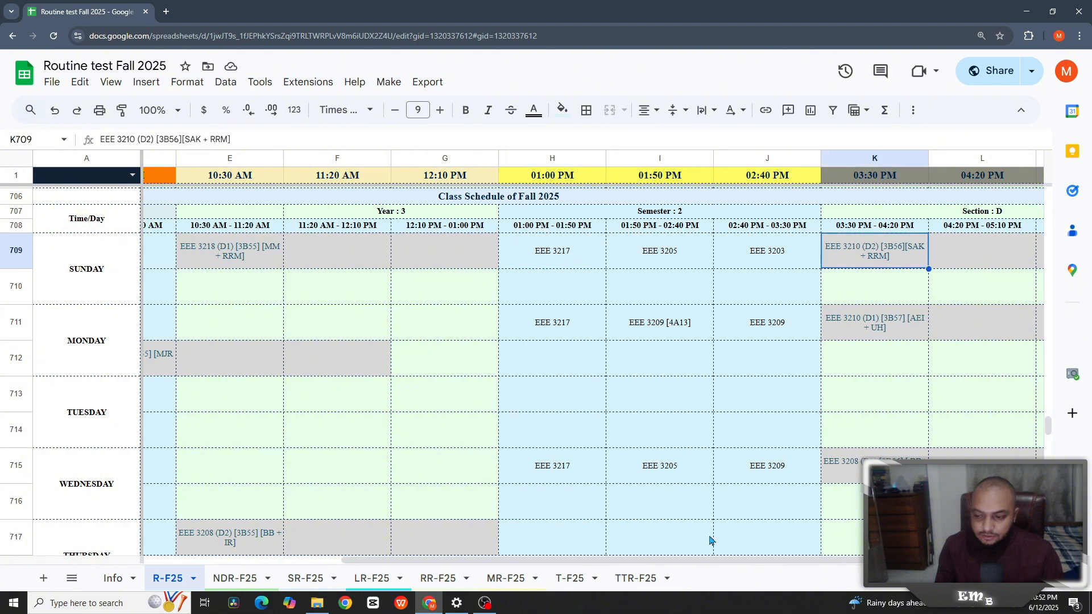
left_click_drag(708, 564, 188, 548)
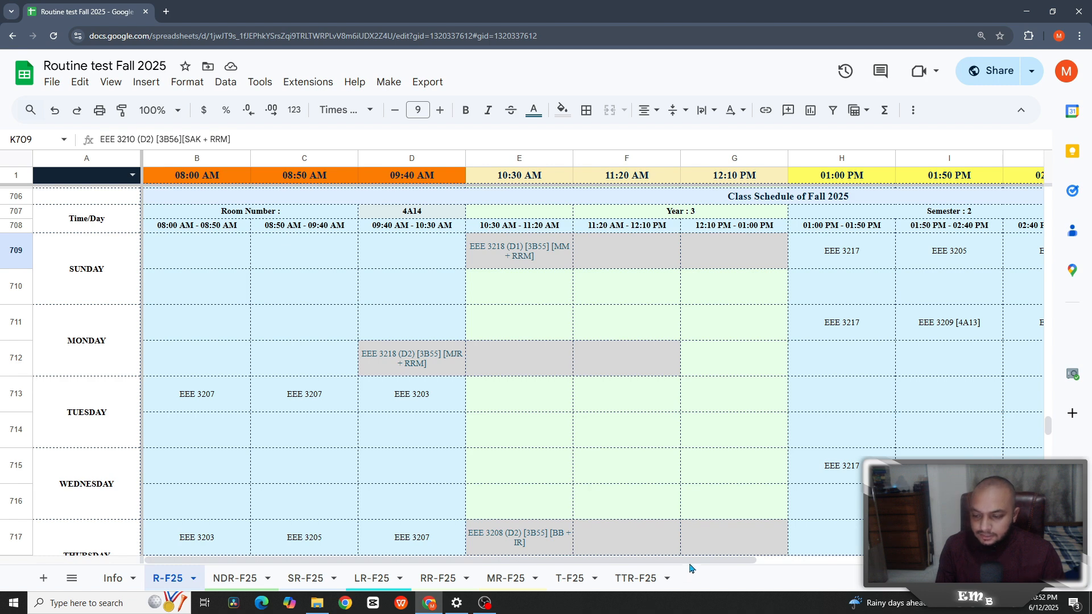
left_click_drag(693, 562, 558, 549)
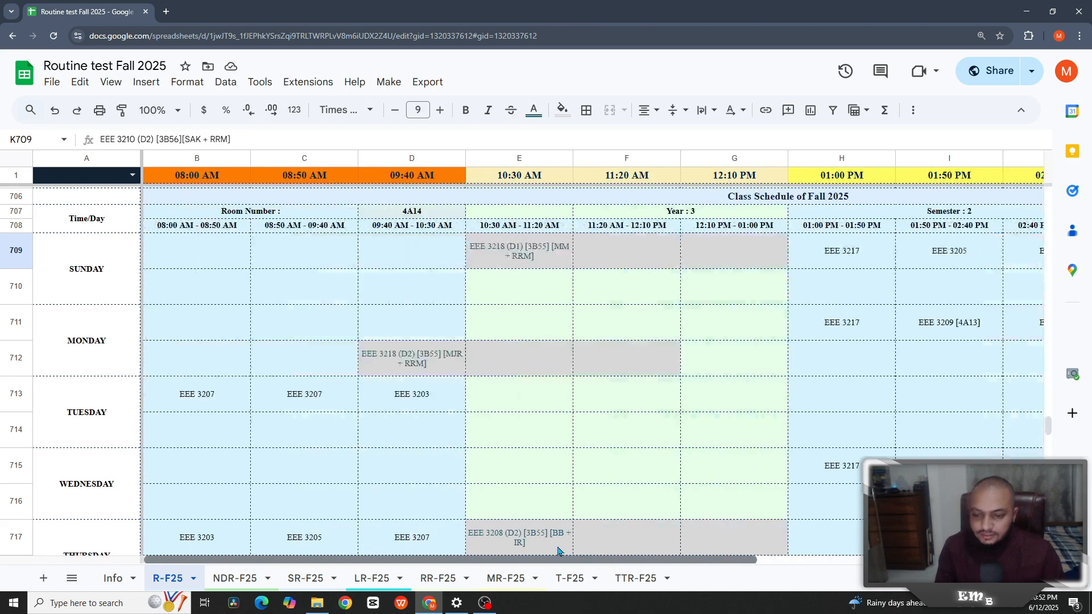
left_click(391, 370)
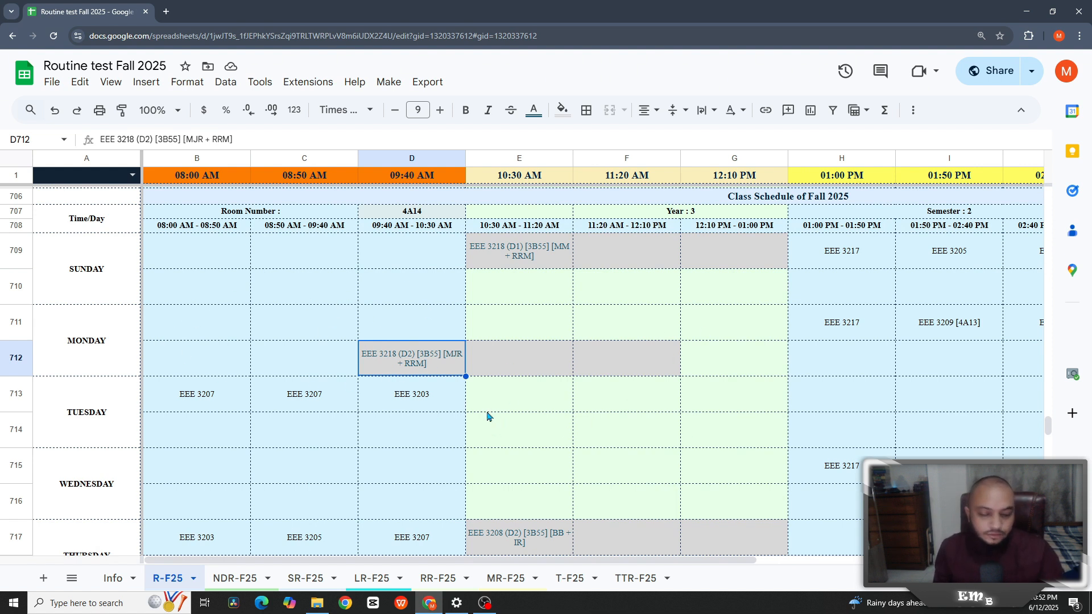
- Paste EEE 3218 (D2) from D712 into Monday 10:30 AM cell E711, then clear D712
key("ctrl+c")
left_click(506, 332)
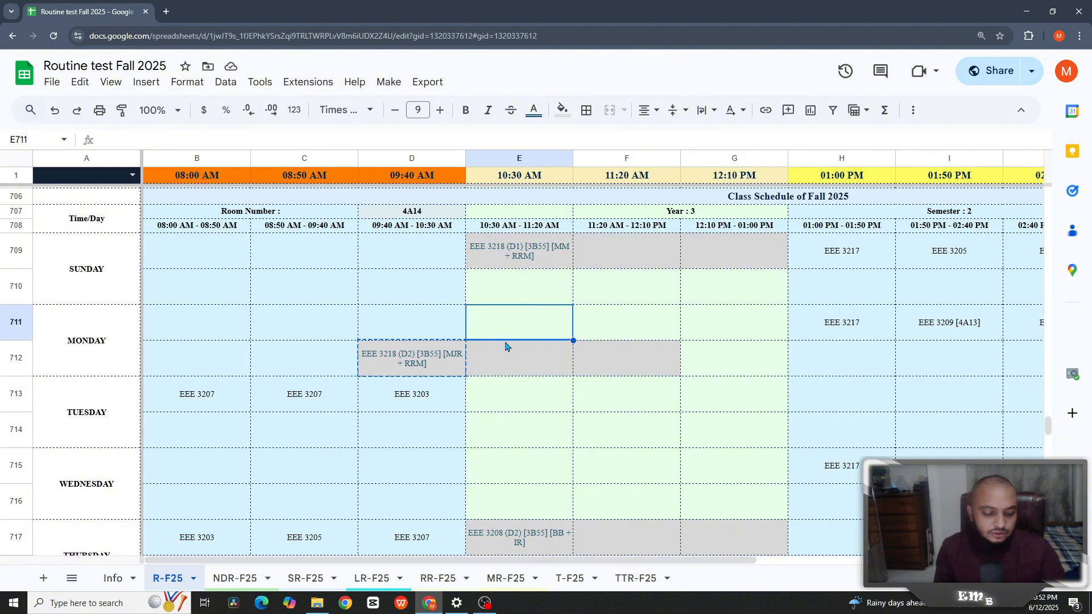
key("ctrl+v")
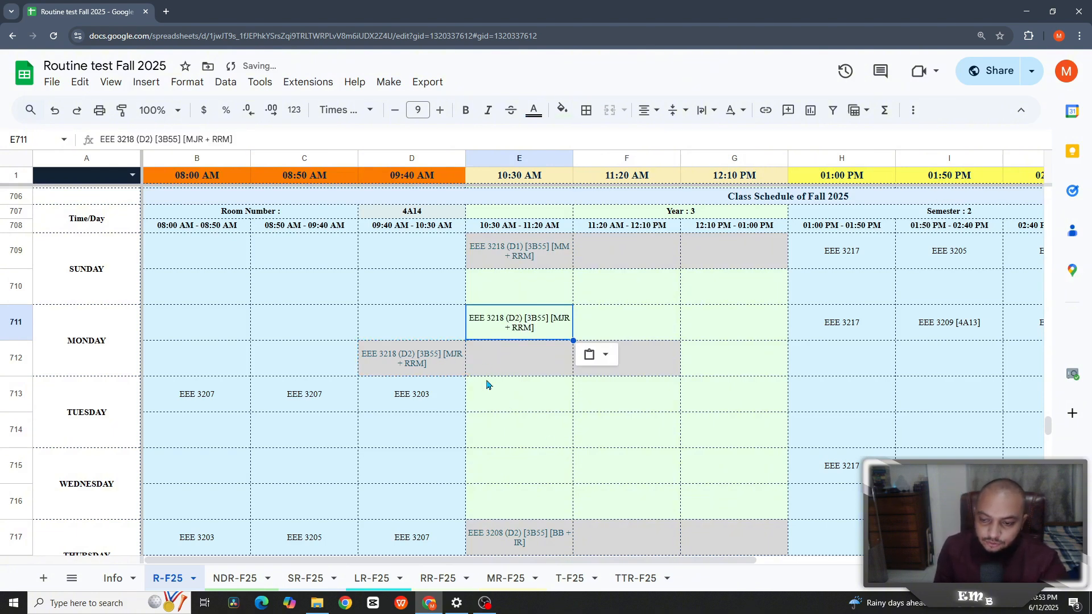
key("Left")
key("Down")
key("Delete")
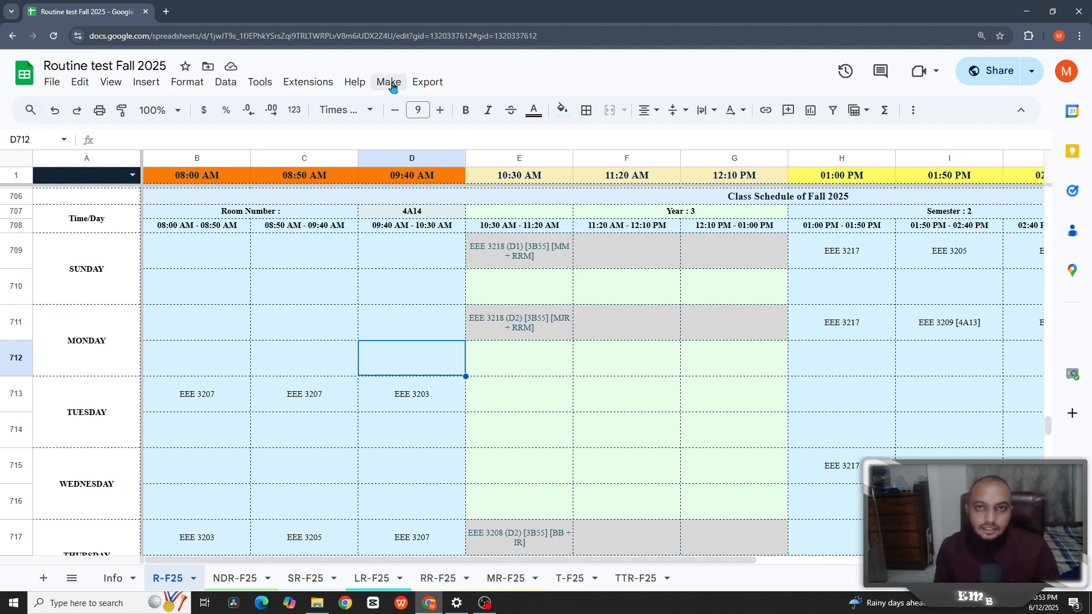
left_click(553, 356)
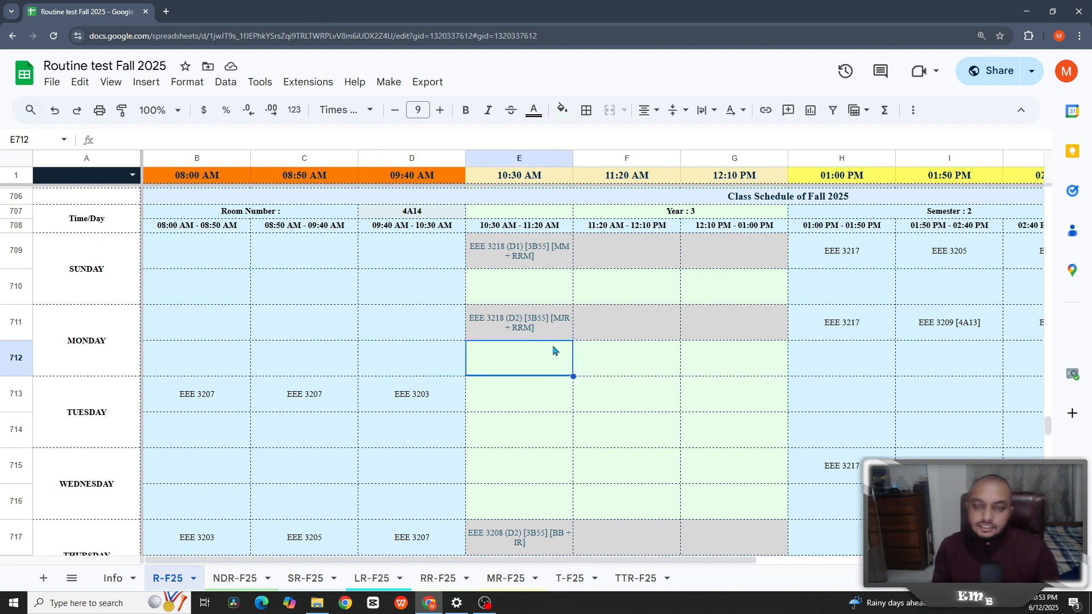
key("Down")
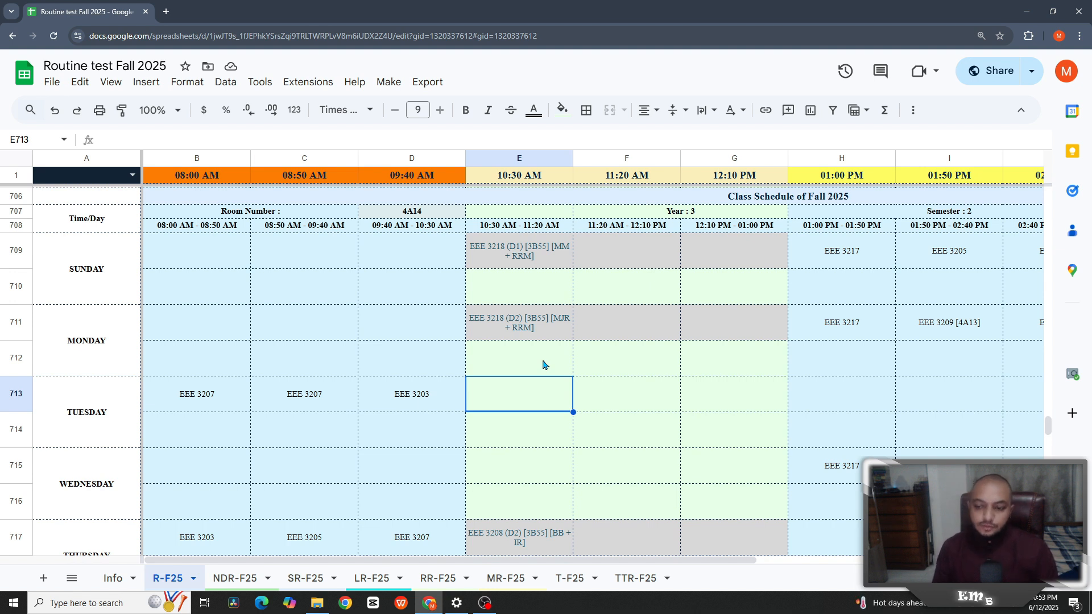
- Scroll through NDR-F25, check SR-F25, and land on the LR-F25 Circuit Lab I [3B55] schedule
left_click(234, 579)
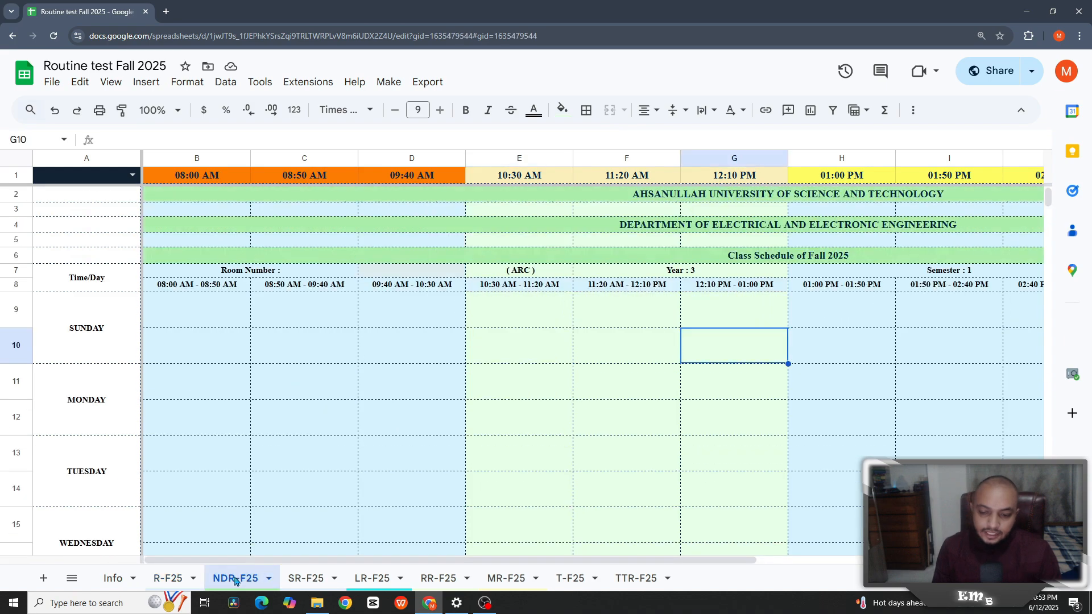
scroll(501, 444, "down", 20)
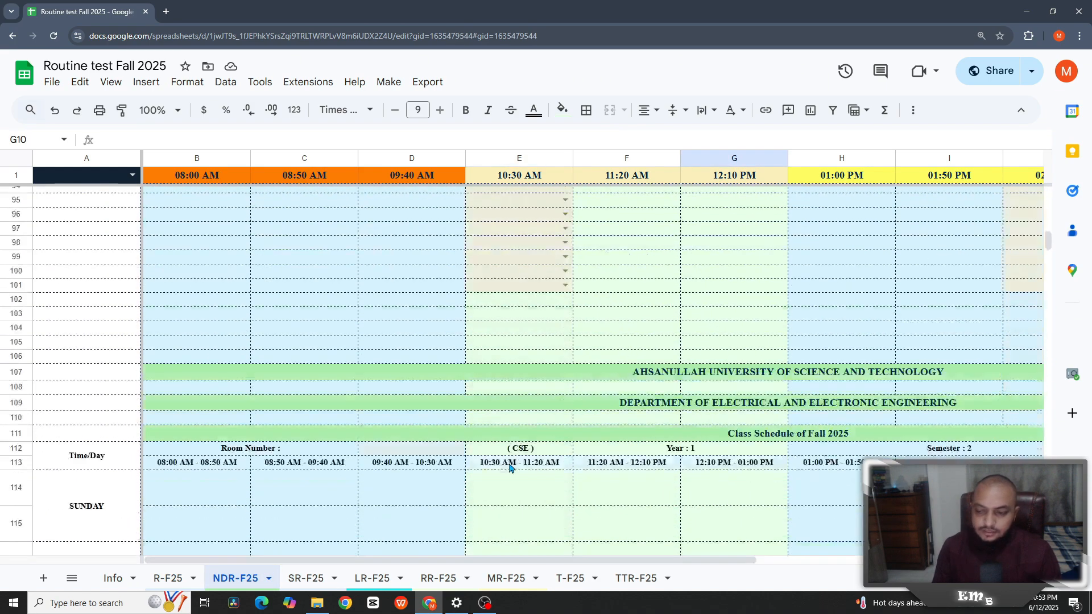
scroll(510, 471, "down", 20)
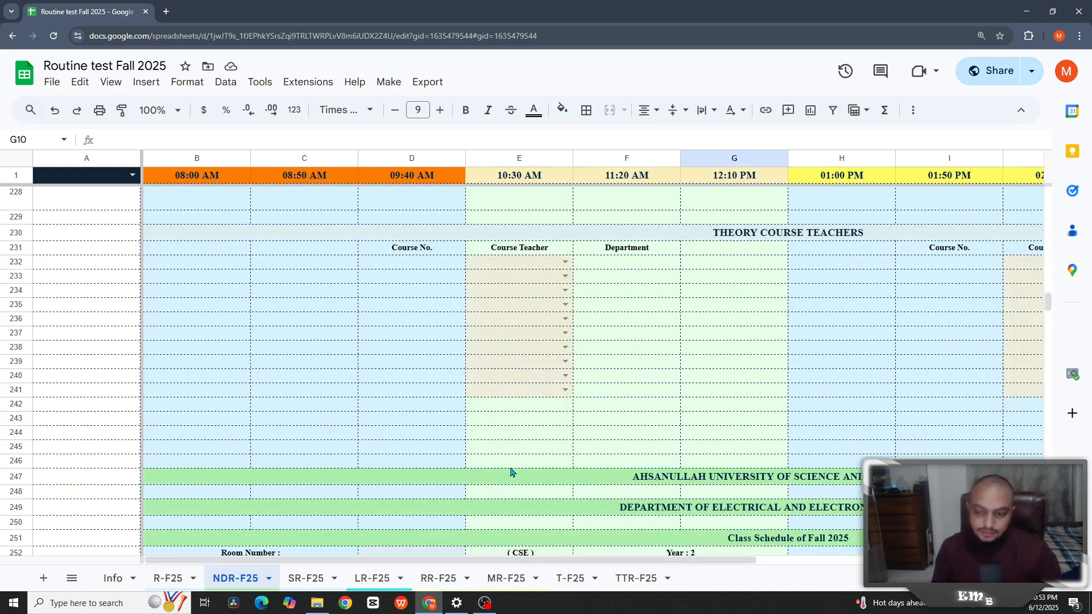
scroll(510, 471, "down", 20)
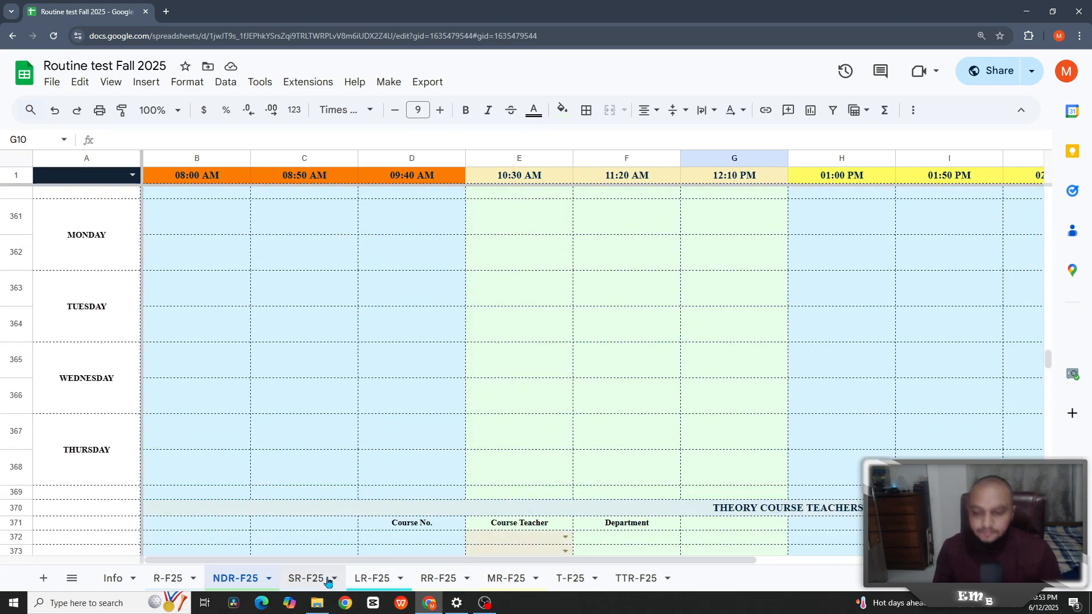
left_click(308, 581)
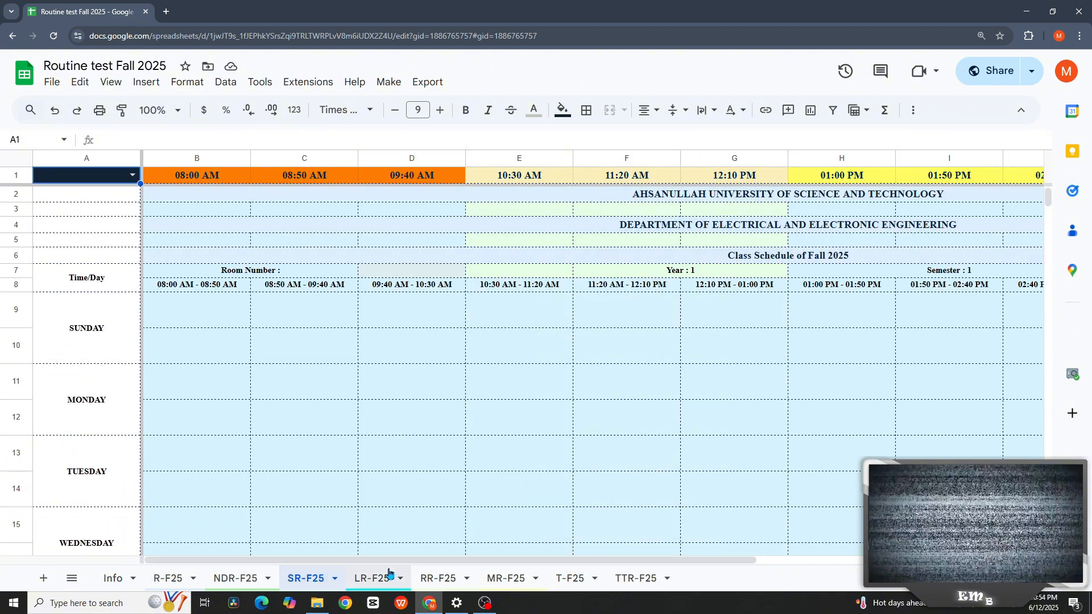
left_click(372, 580)
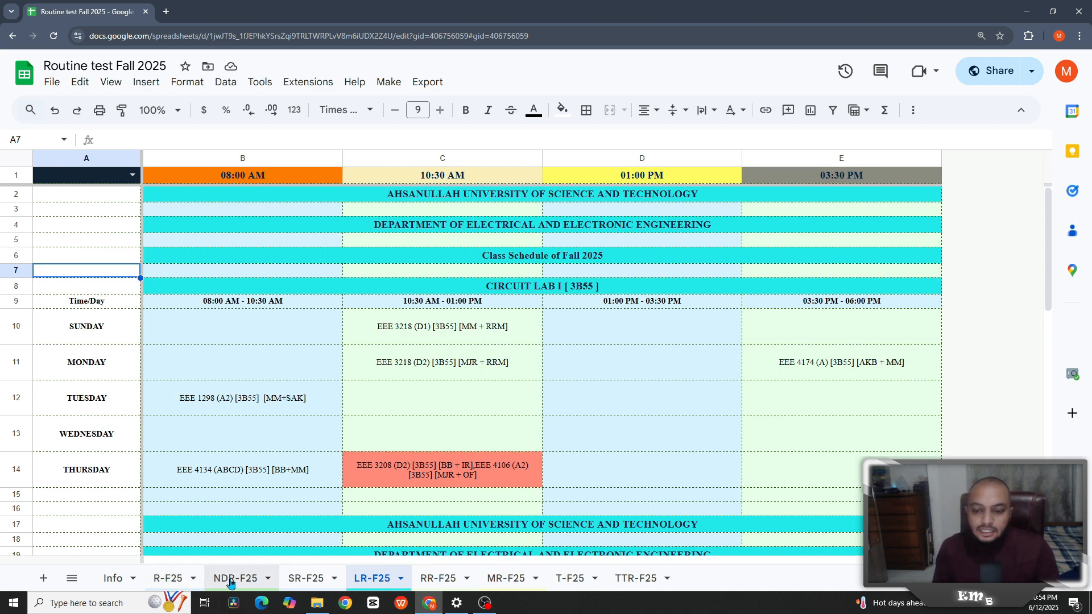
left_click(506, 286)
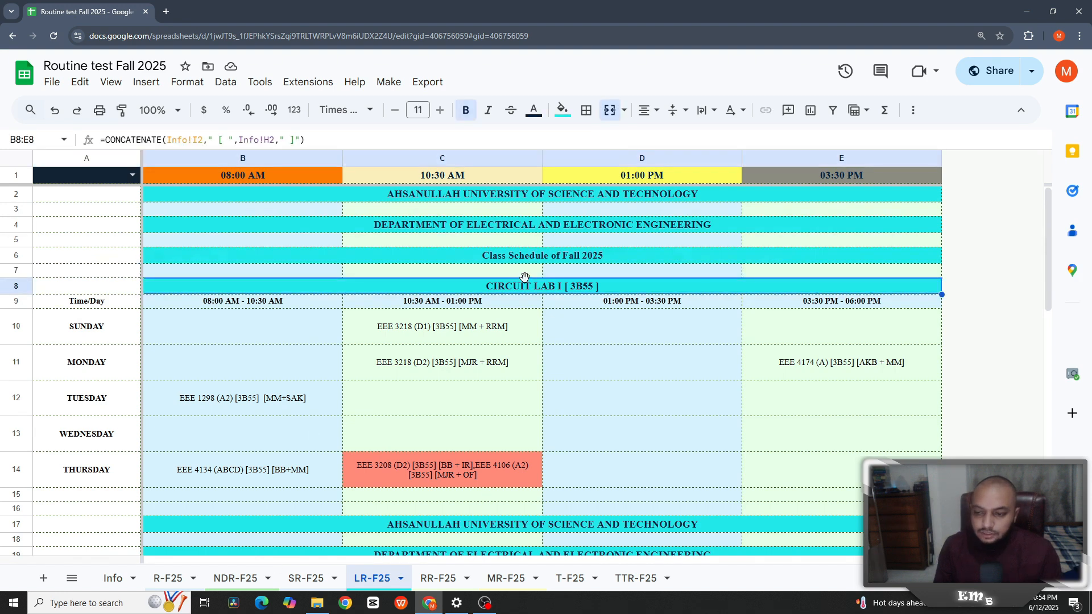
scroll(579, 300, "down", 3)
scroll(583, 328, "down", 5)
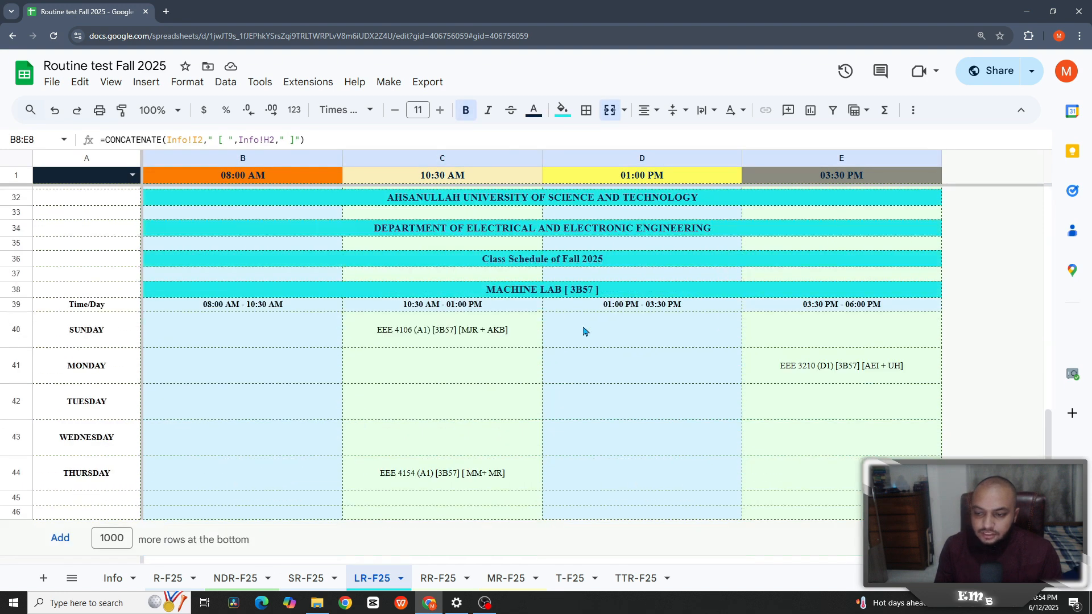
left_click(111, 578)
left_click(666, 208)
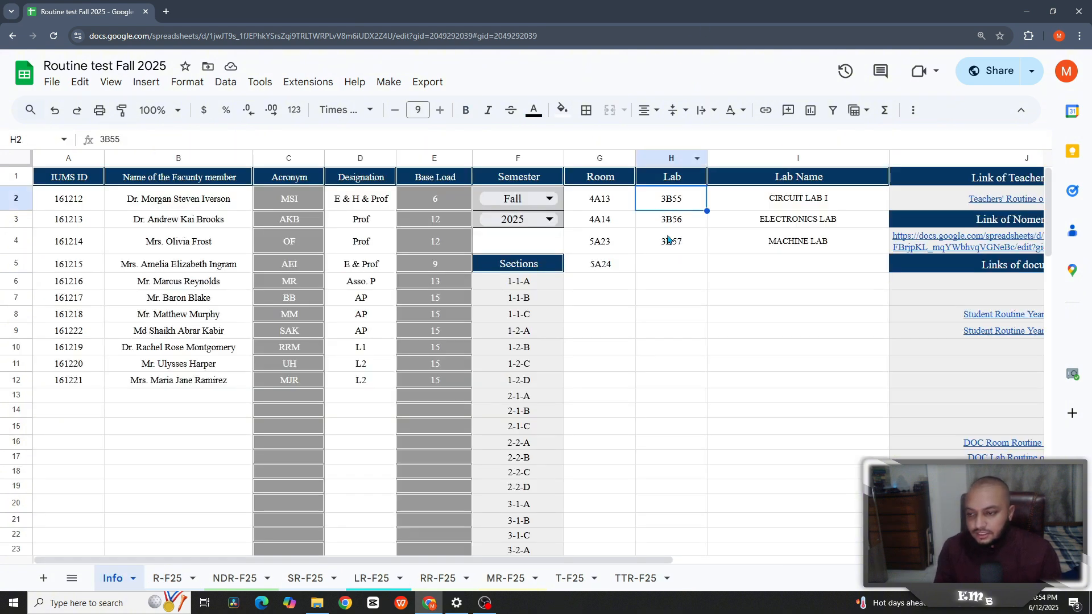
key("Down")
key("Down")
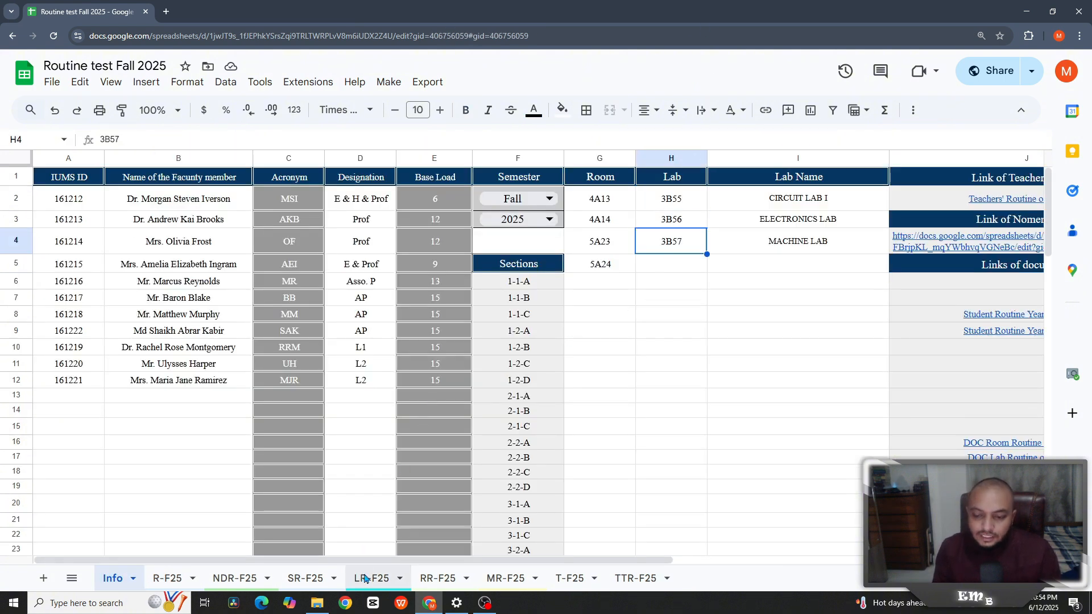
key("ctrl+shift+Page_Down")
key("ctrl+shift+Page_Down")
key("ctrl+shift+Page_Down")
key("ctrl+shift+Page_Down")
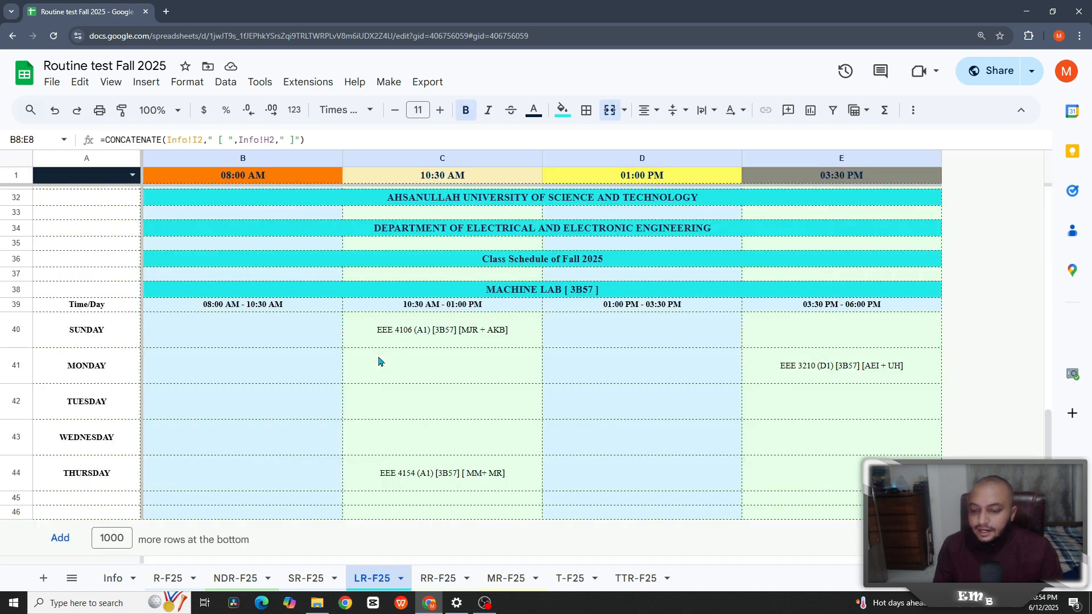
left_click(388, 82)
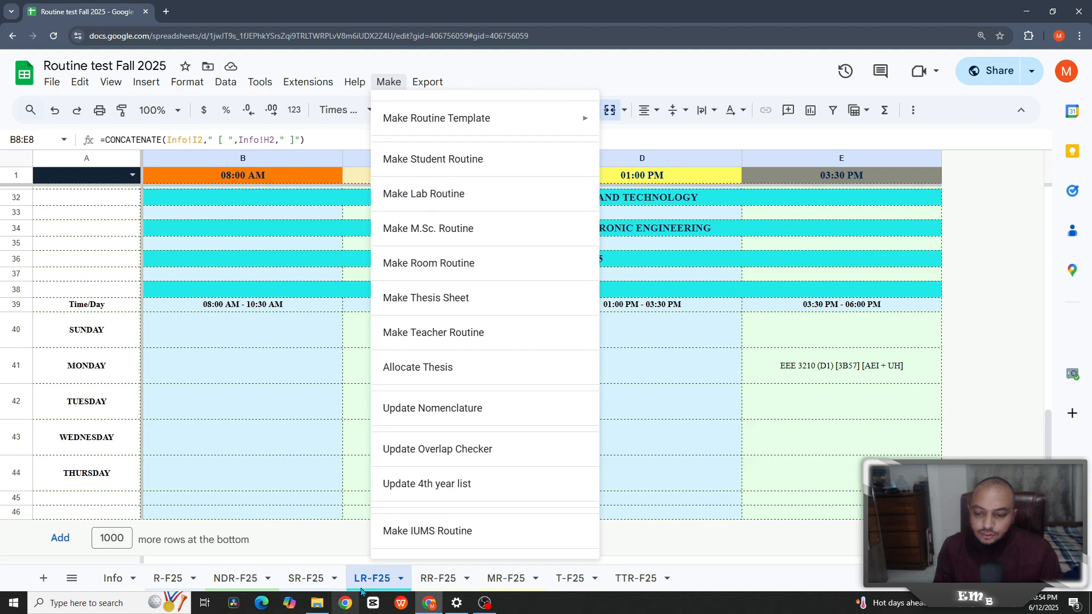
left_click(615, 469)
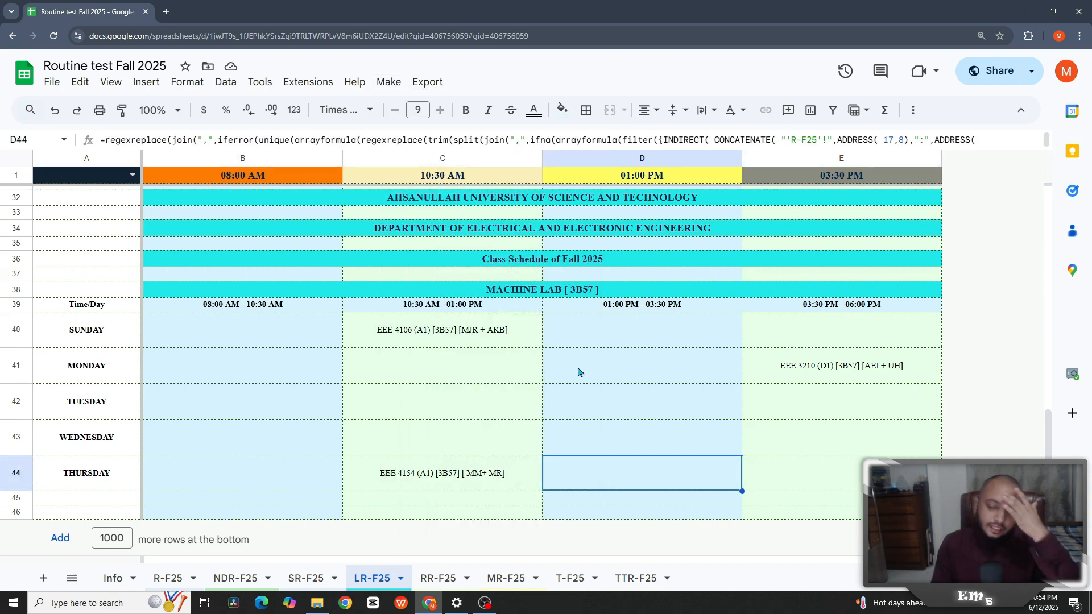
scroll(578, 370, "up", 10)
scroll(579, 371, "up", 1)
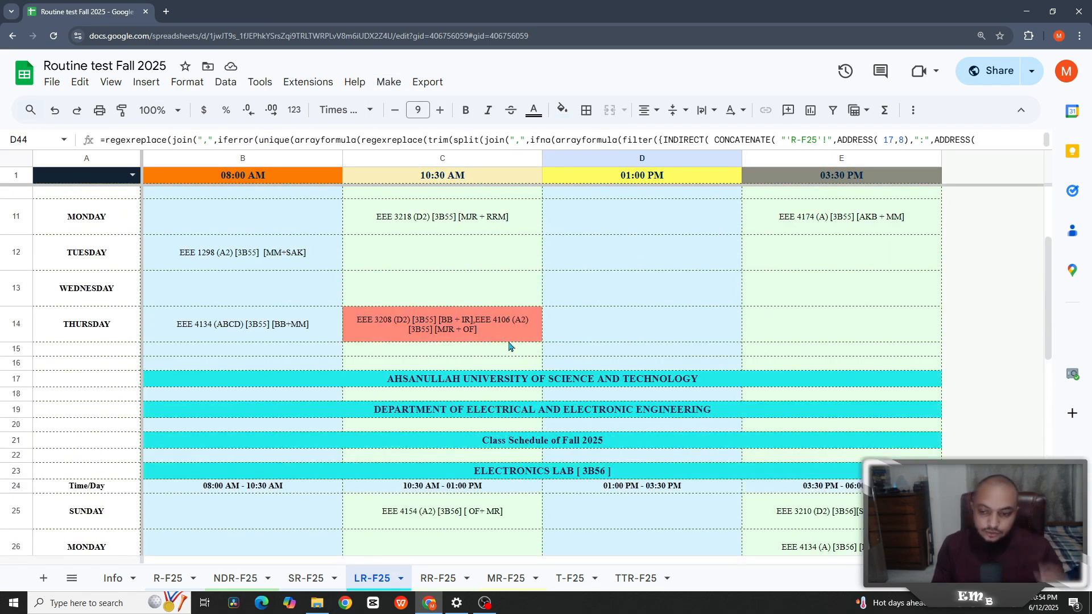
left_click(409, 334)
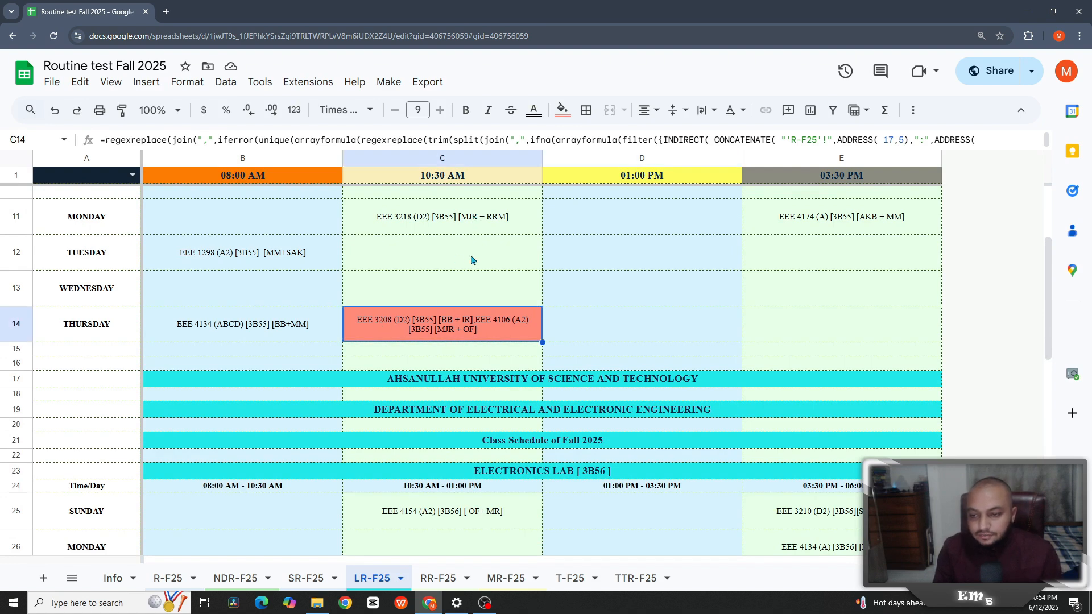
scroll(535, 288, "up", 5)
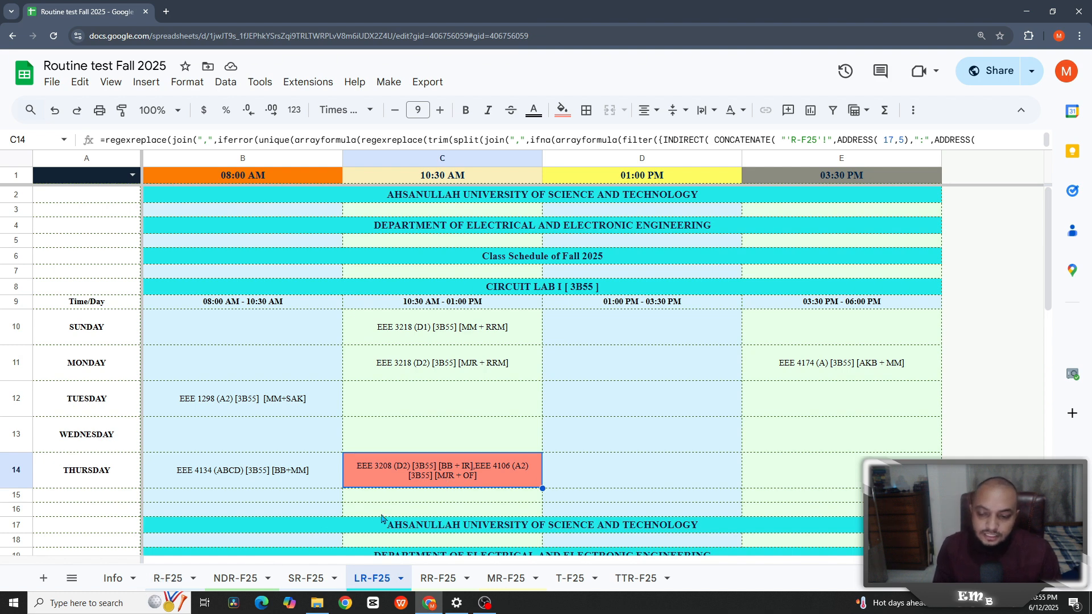
- Search the R-F25 sheet for 3B55 and scroll to its Year 4 lab entries
left_click(165, 579)
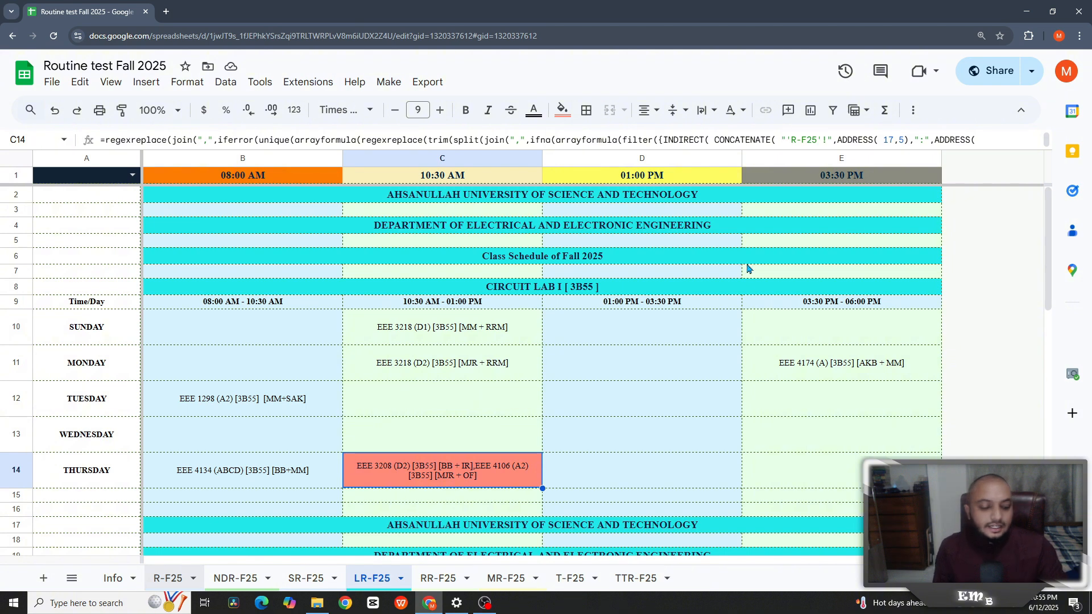
key("ctrl+f")
type("3")
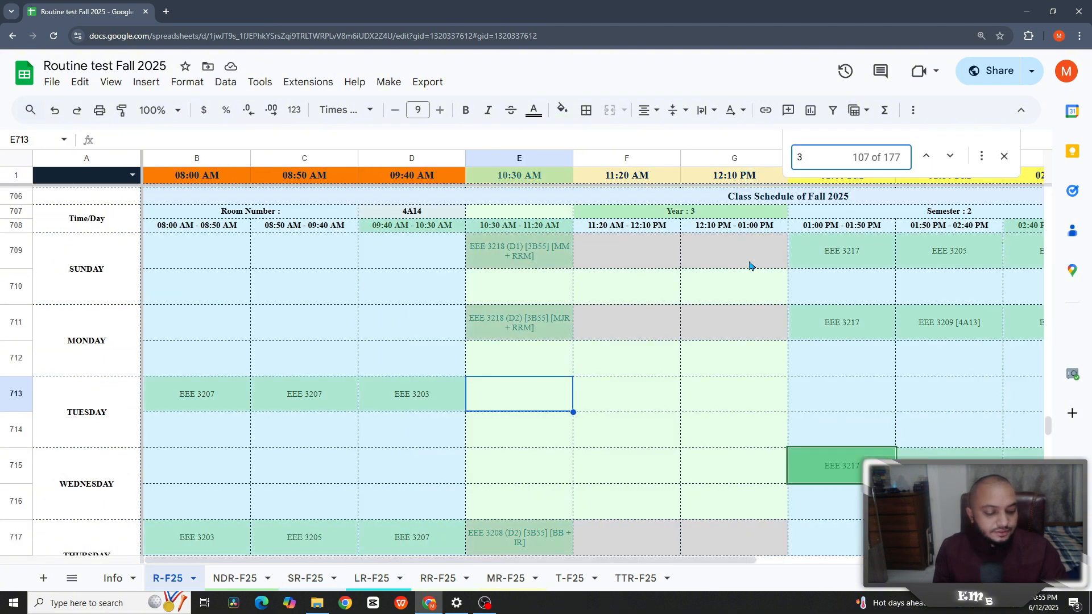
type("B55")
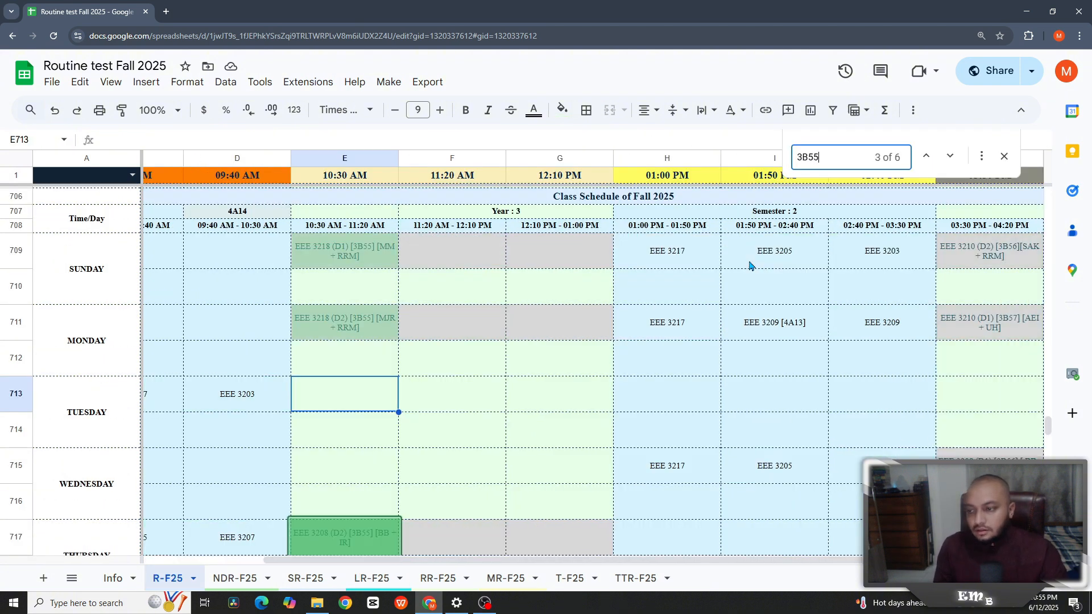
scroll(626, 341, "down", 2)
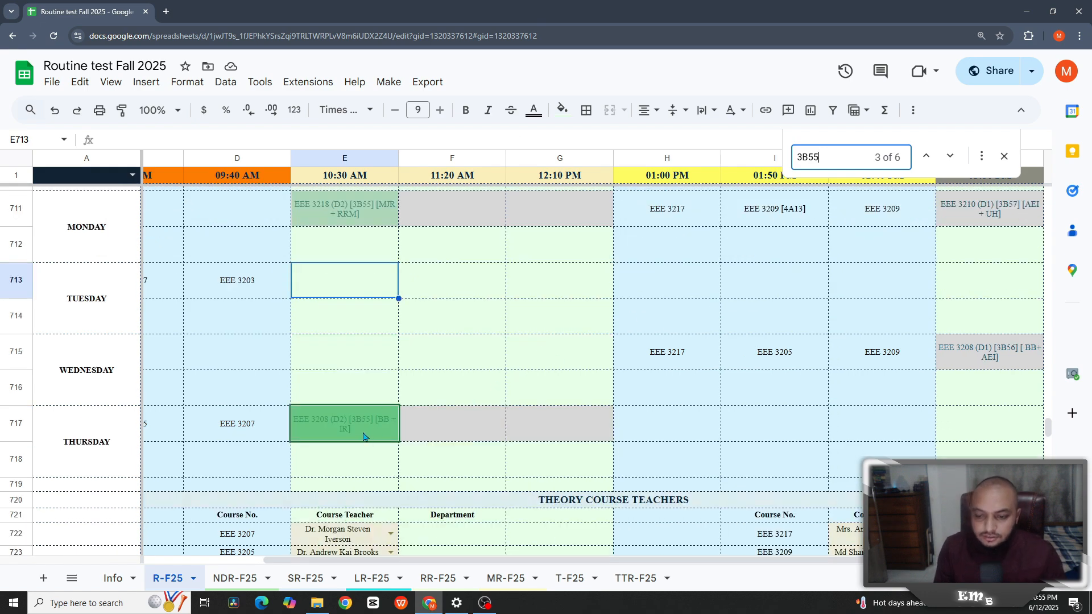
scroll(365, 430, "down", 20)
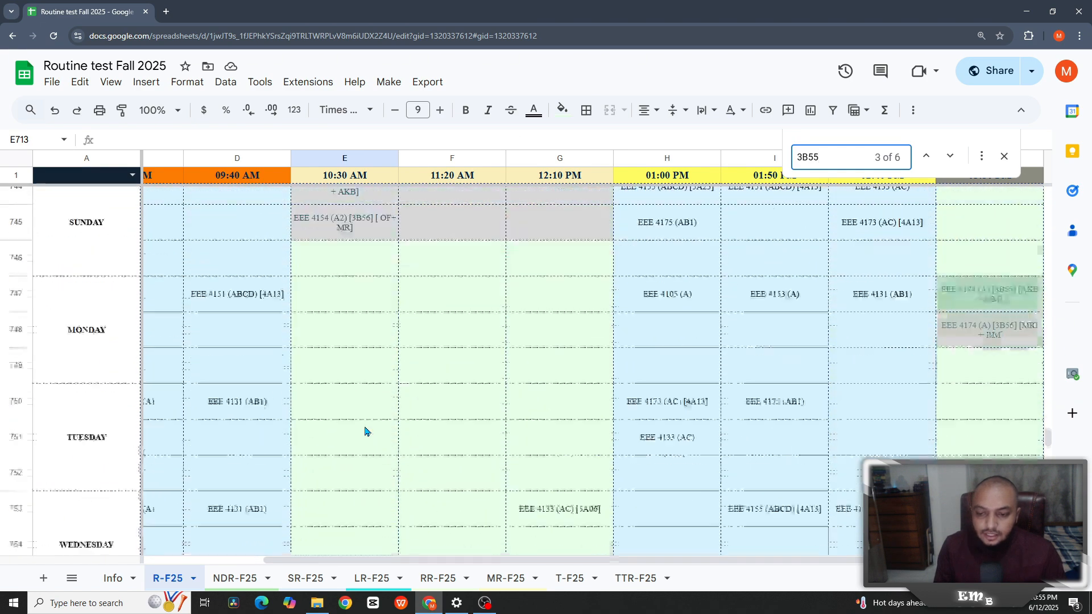
scroll(365, 431, "up", 6)
scroll(363, 438, "down", 1)
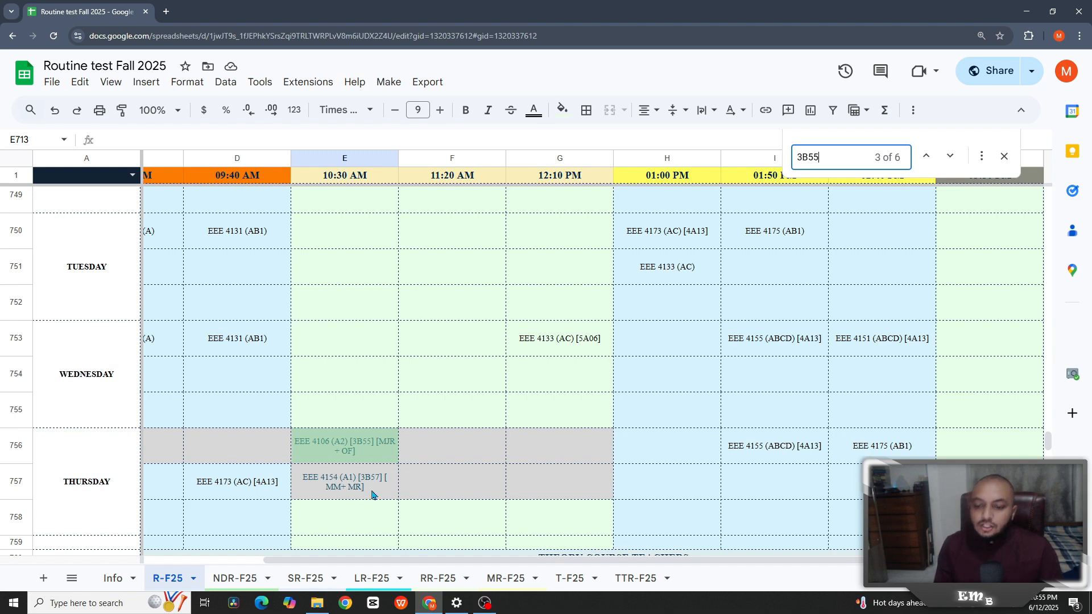
- Move EEE 4106 (A2) [3B55] from Thursday 10:30 AM to 01:00 PM and close the find bar
left_click(370, 454)
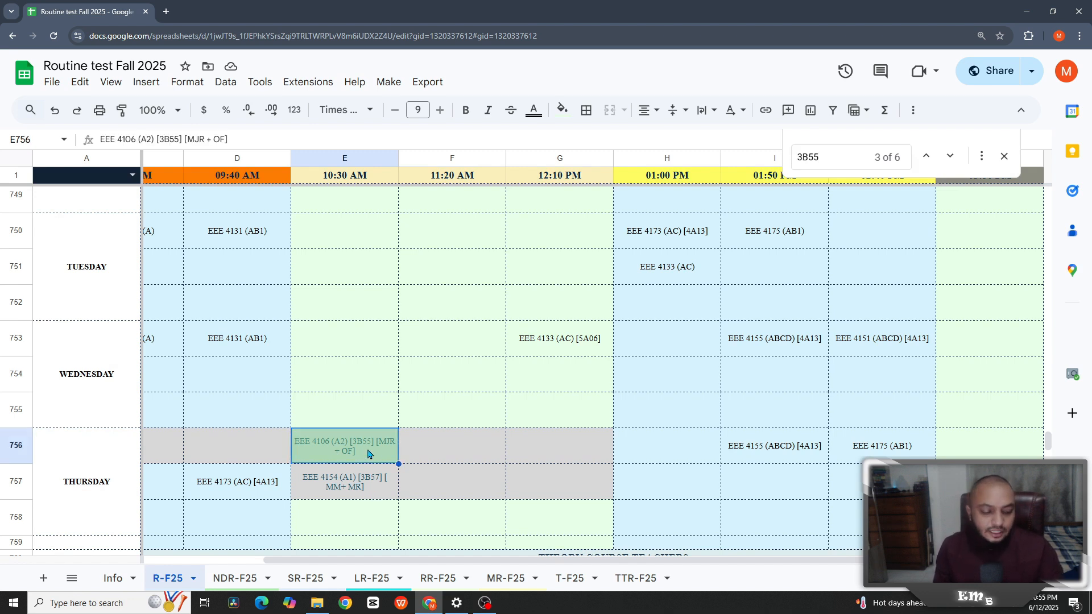
key("ctrl+c")
left_click(616, 493)
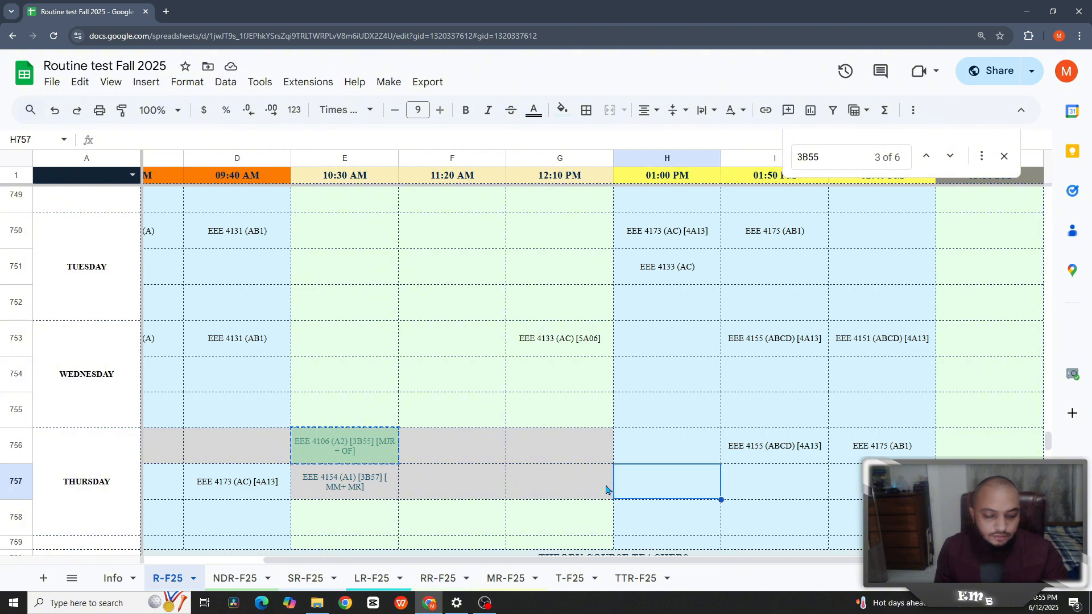
key("ctrl+v")
left_click(370, 448)
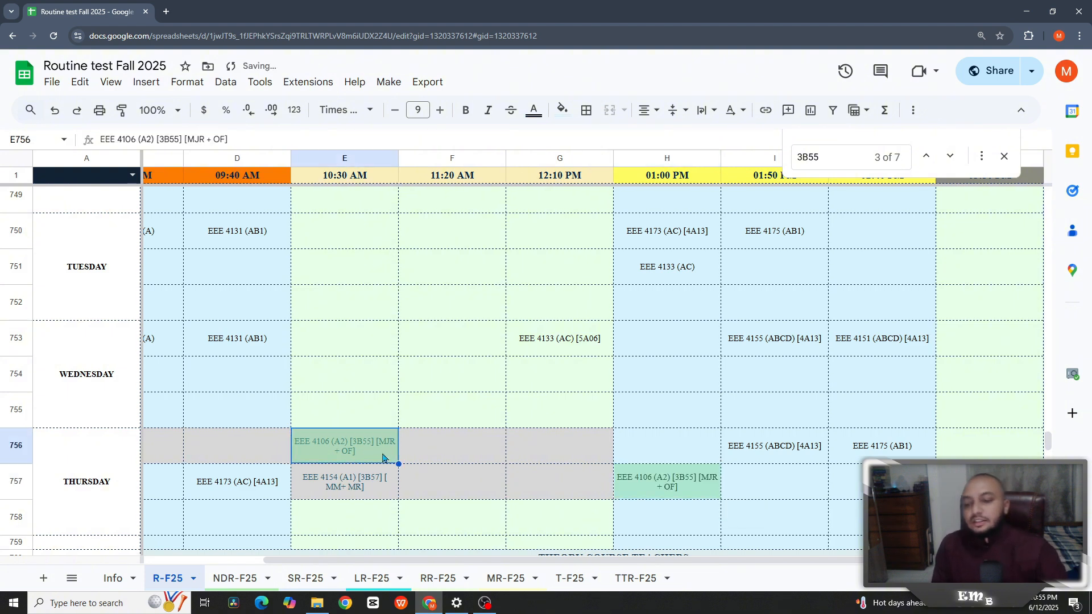
key("Delete")
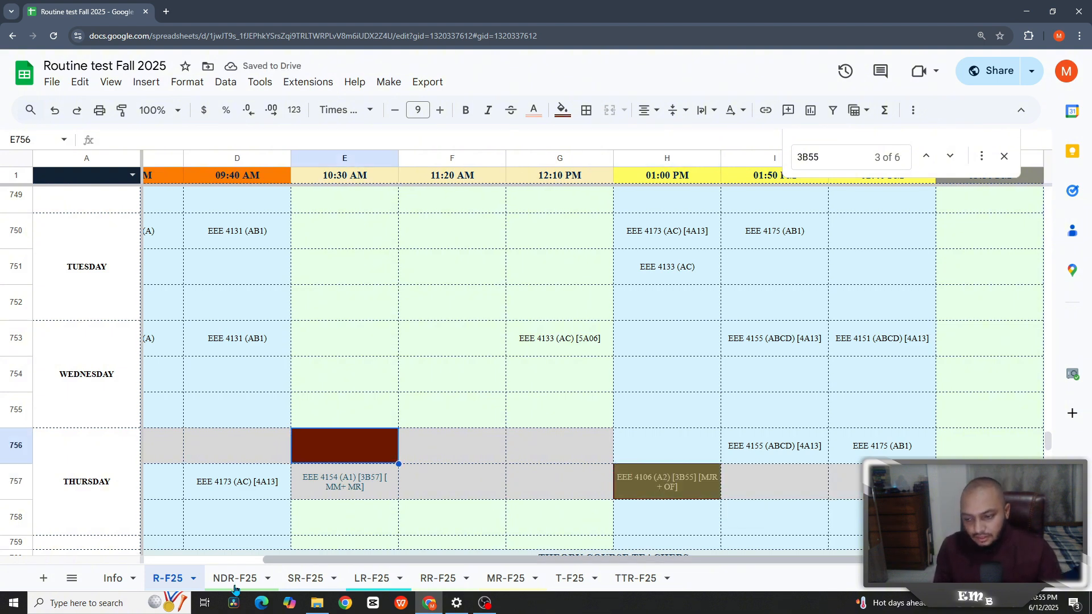
left_click(1004, 159)
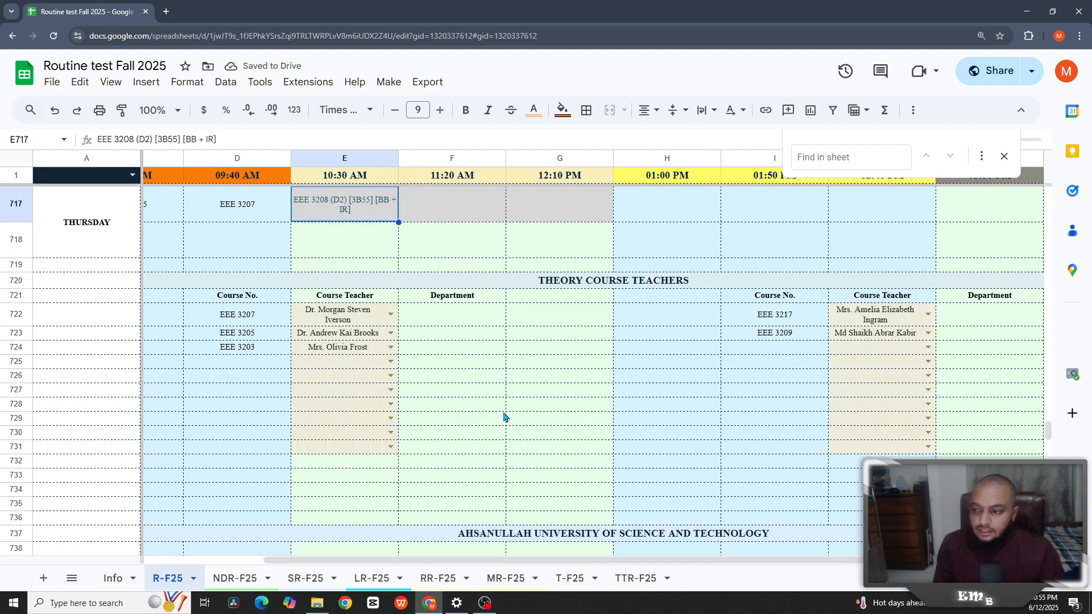
scroll(487, 419, "up", 2)
scroll(488, 420, "down", 10)
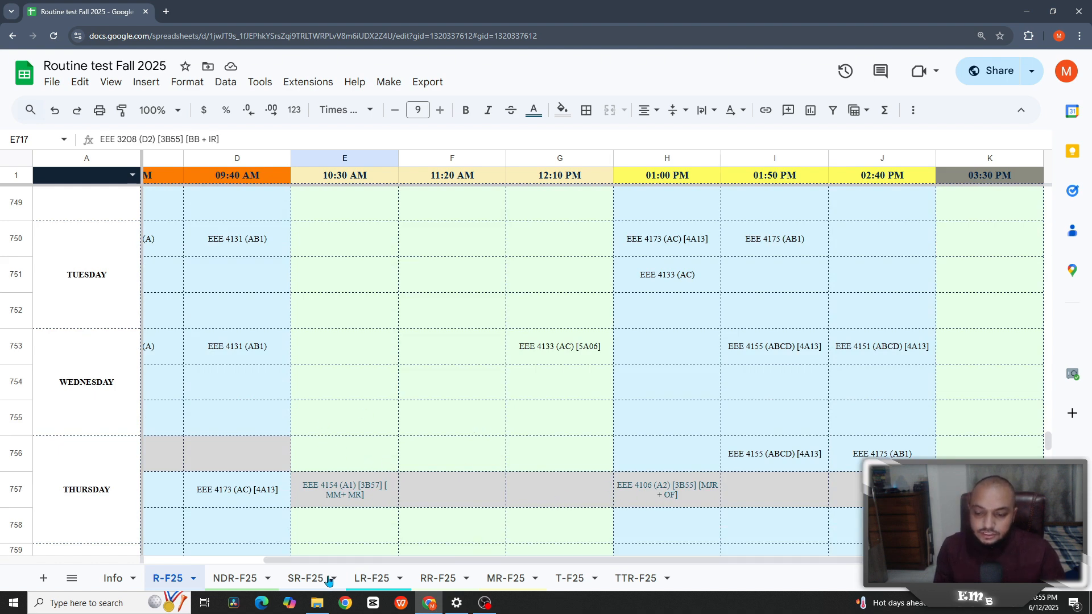
- Verify on LR-F25 that the Thursday Circuit Lab cells C14 and D14 no longer clash
left_click(364, 578)
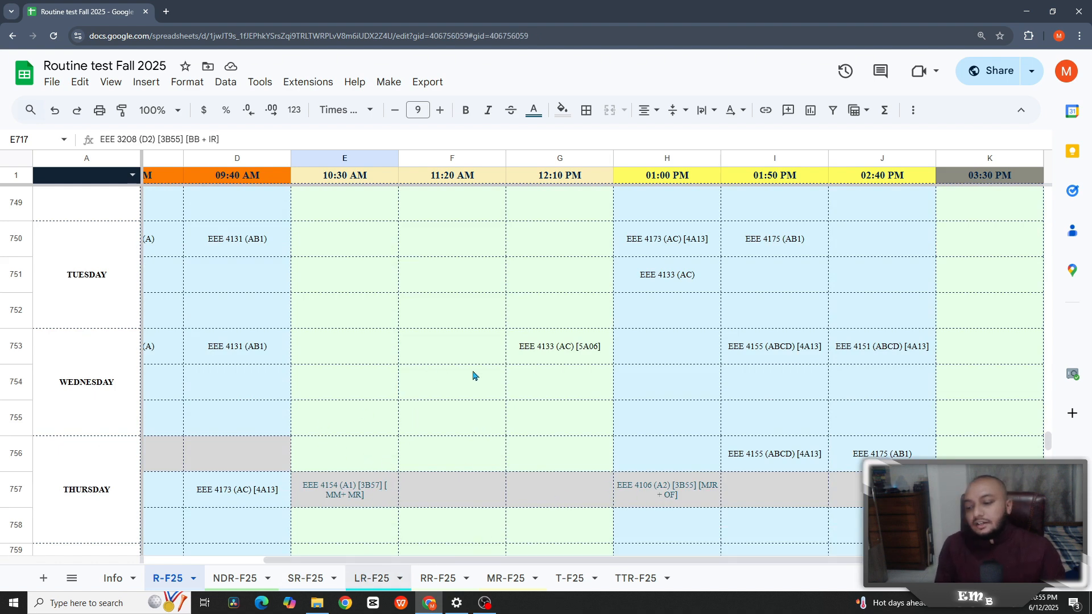
scroll(556, 444, "down", 3)
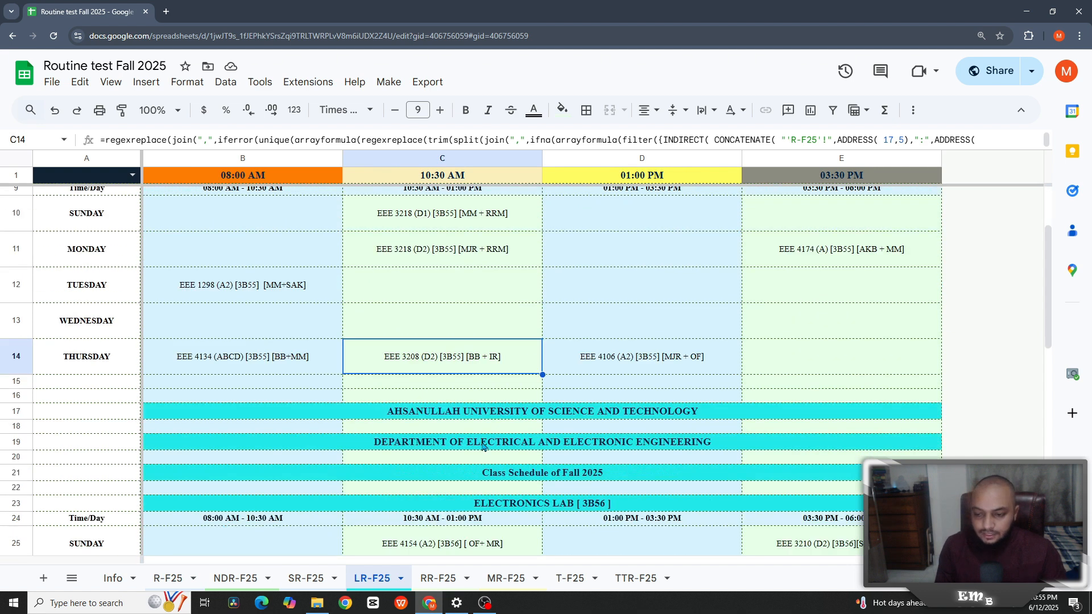
scroll(556, 443, "up", 3)
- Open the RR-F25 room 4A13 routine and select the Sunday 02:40 PM clash cell J10
left_click(432, 578)
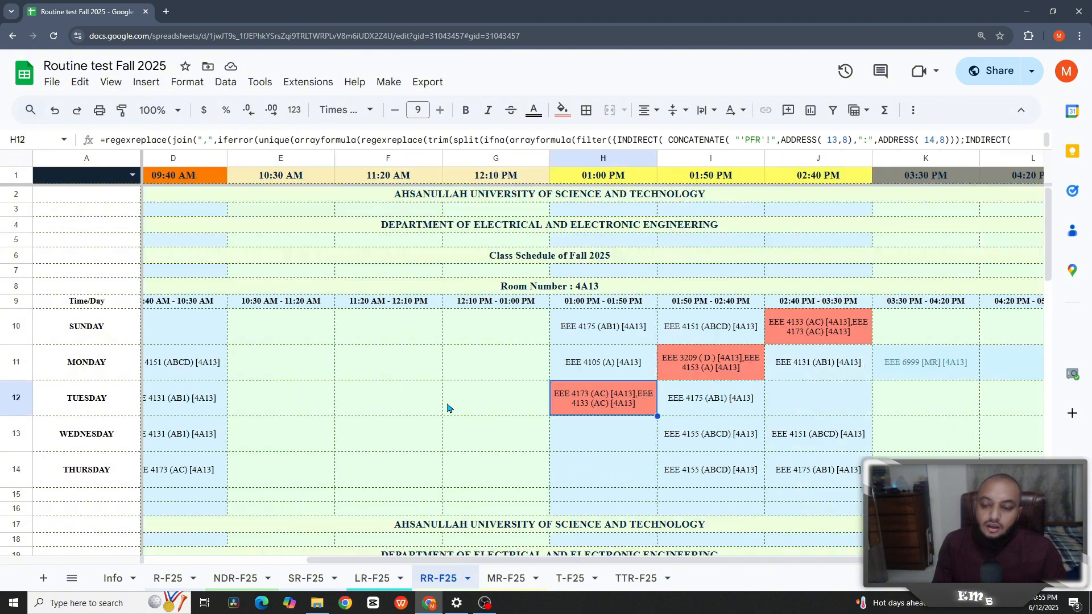
scroll(555, 555, "right", 3)
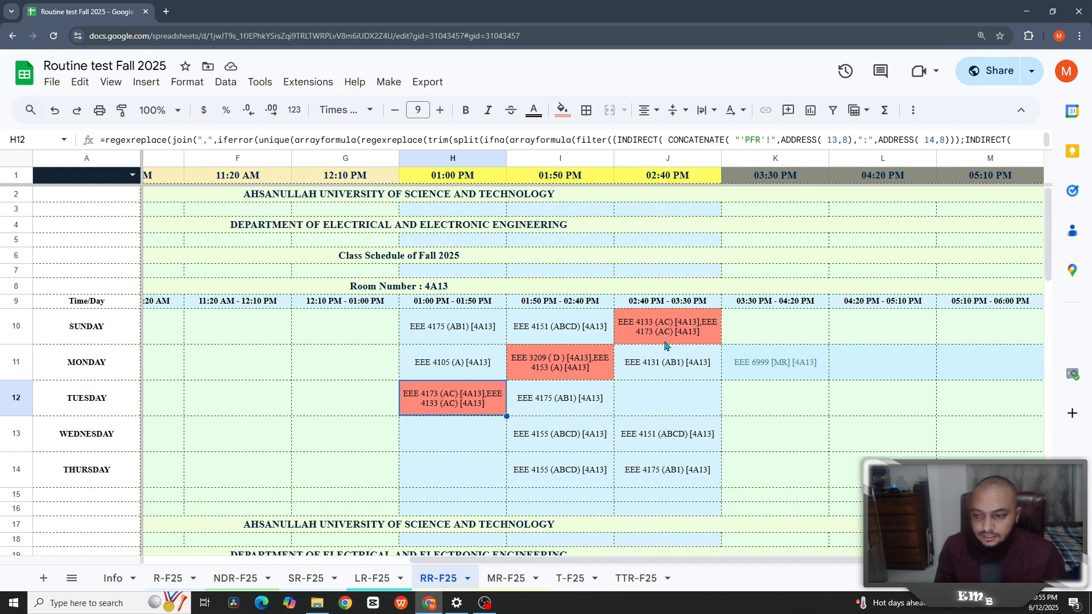
left_click(666, 339)
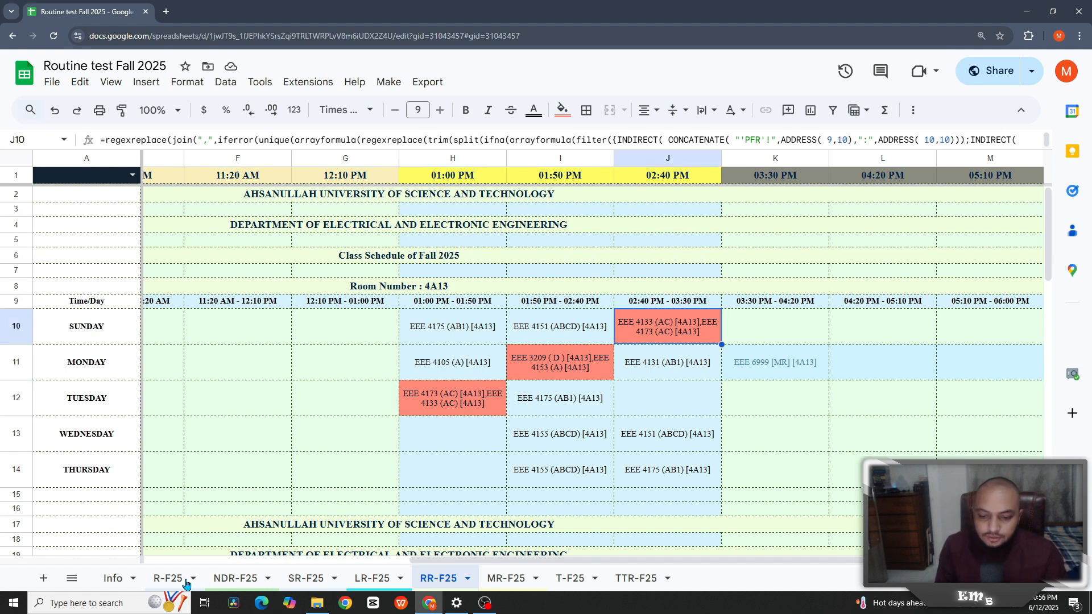
- Find EEE 4173 (AC) [4A13] on R-F25, scan the RR-F25 room blocks, then return to R-F25
left_click(167, 583)
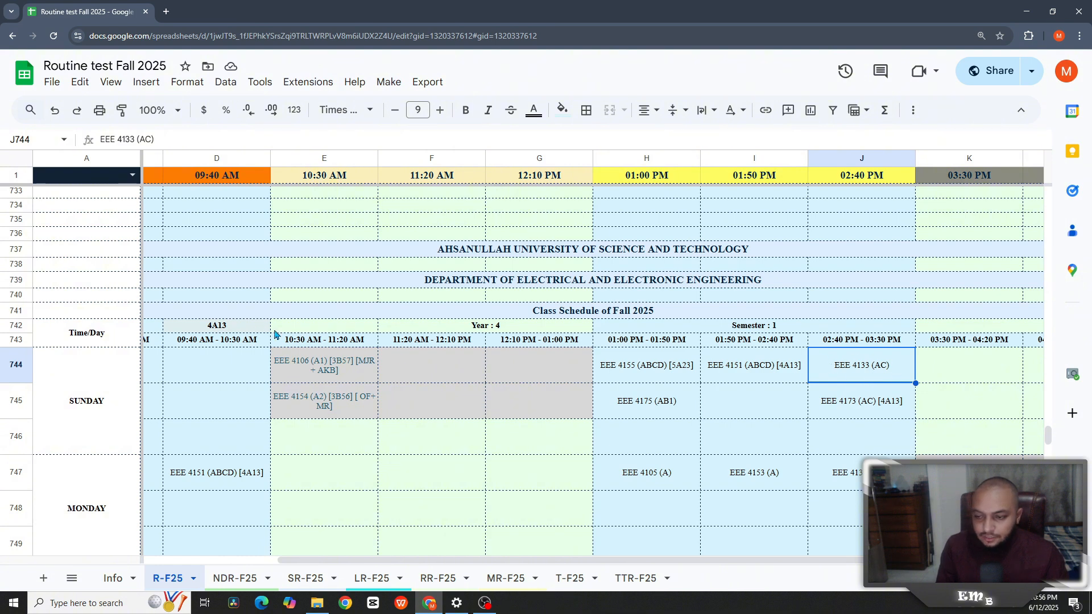
left_click(853, 414)
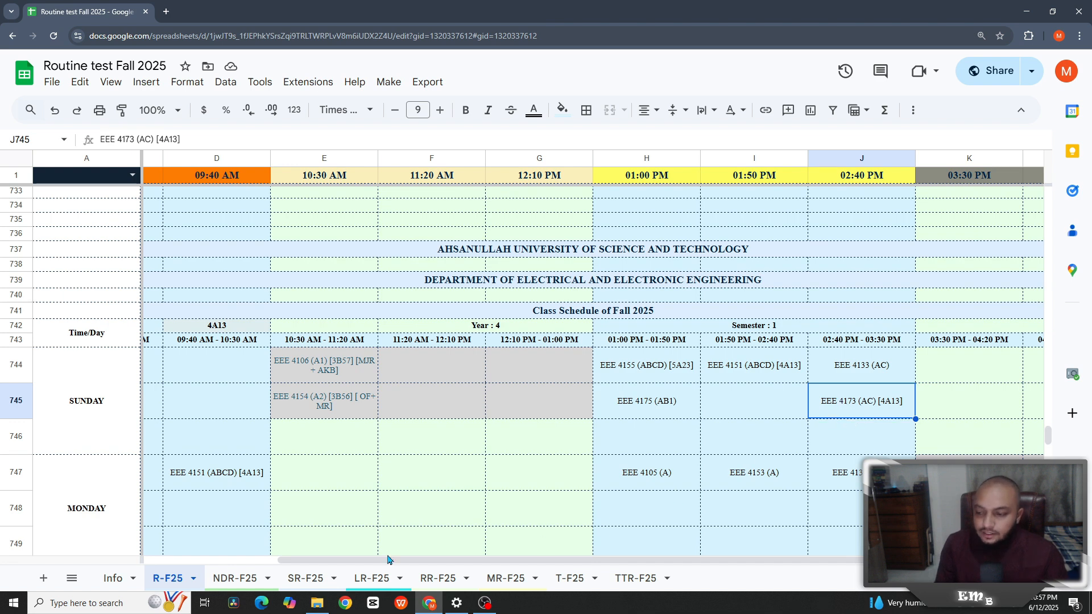
left_click(443, 580)
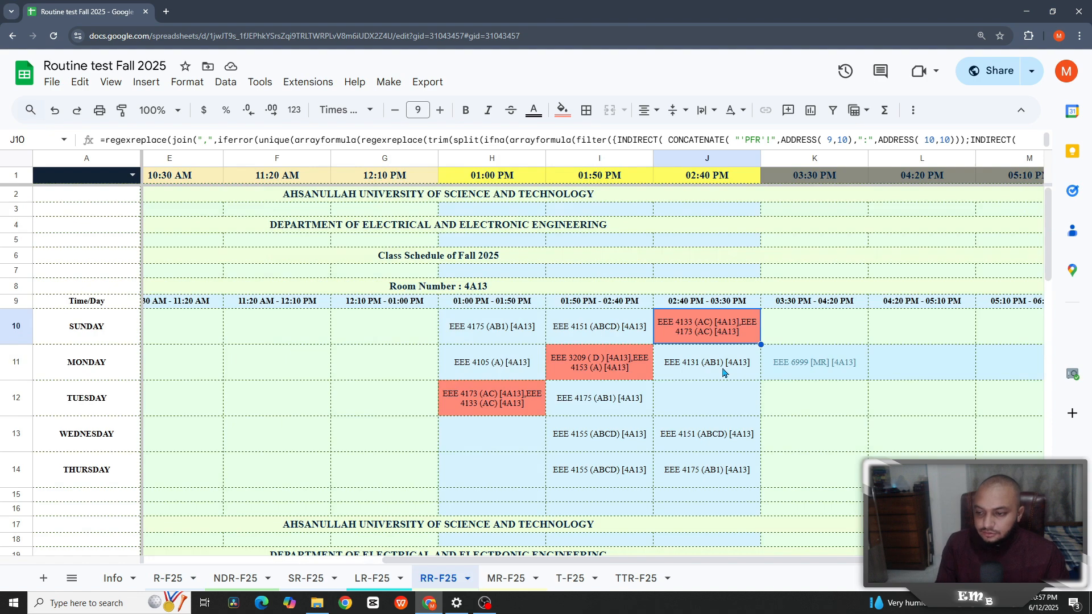
scroll(723, 373, "down", 4)
scroll(720, 376, "down", 2)
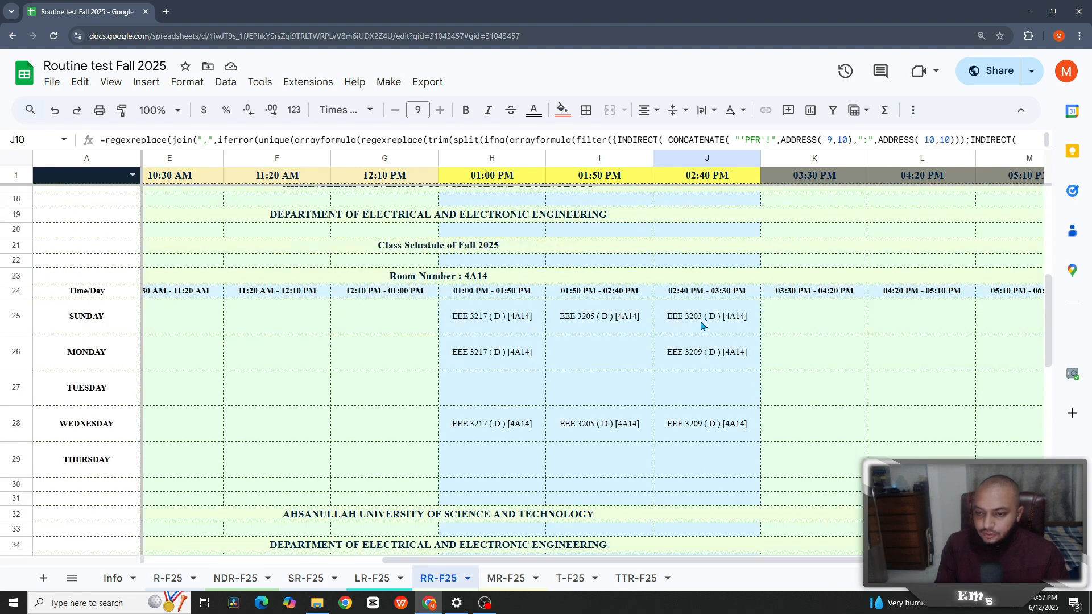
scroll(707, 336, "down", 3)
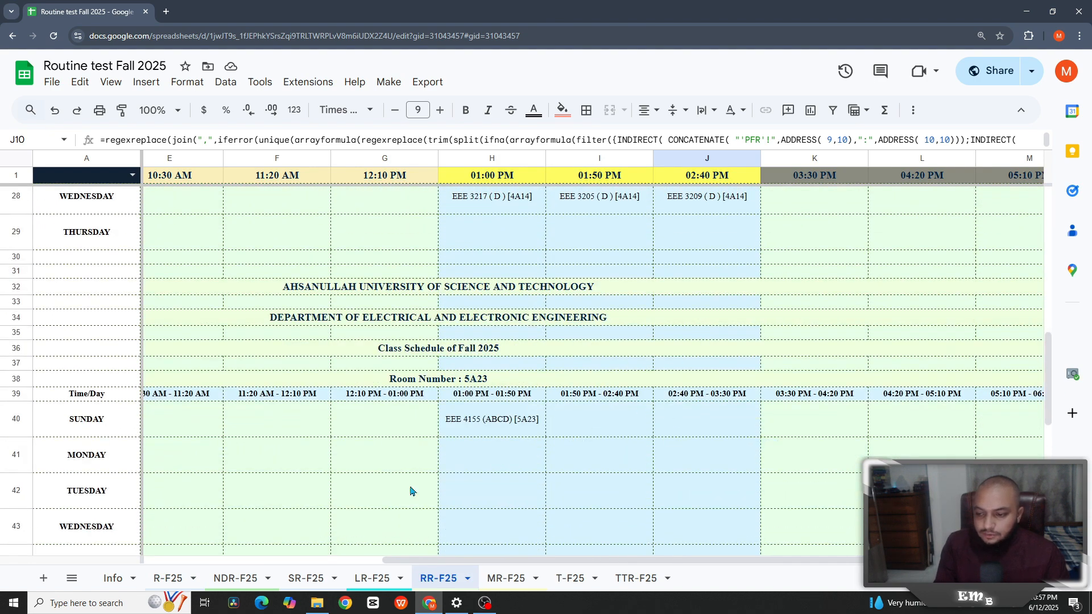
left_click(168, 579)
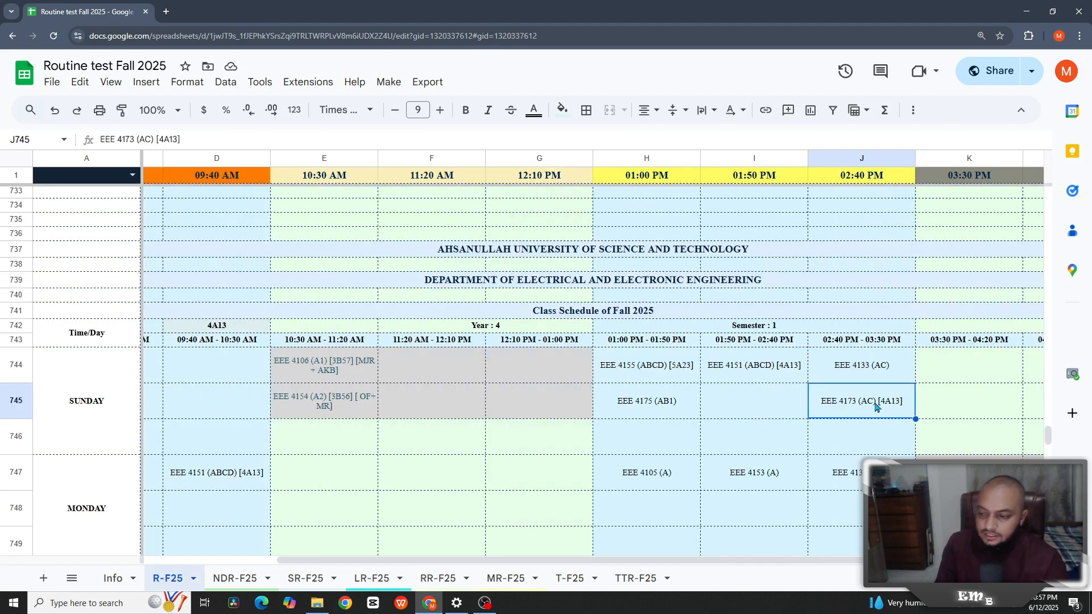
- Change the Sunday EEE 4173 (AC) room in J745 from 4A13 to 5A23
double_click(905, 402)
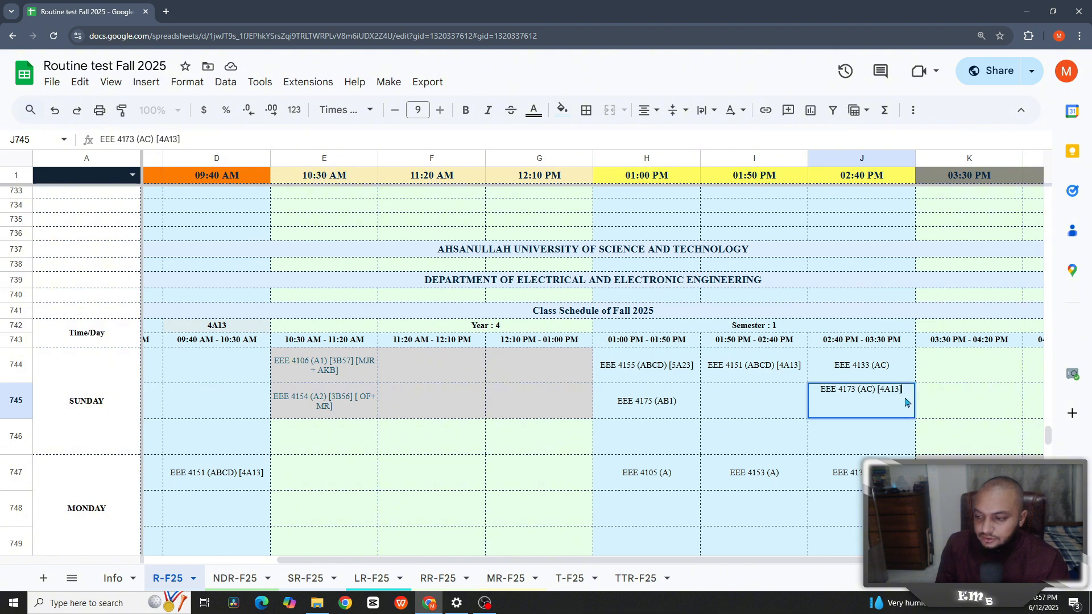
double_click(887, 389)
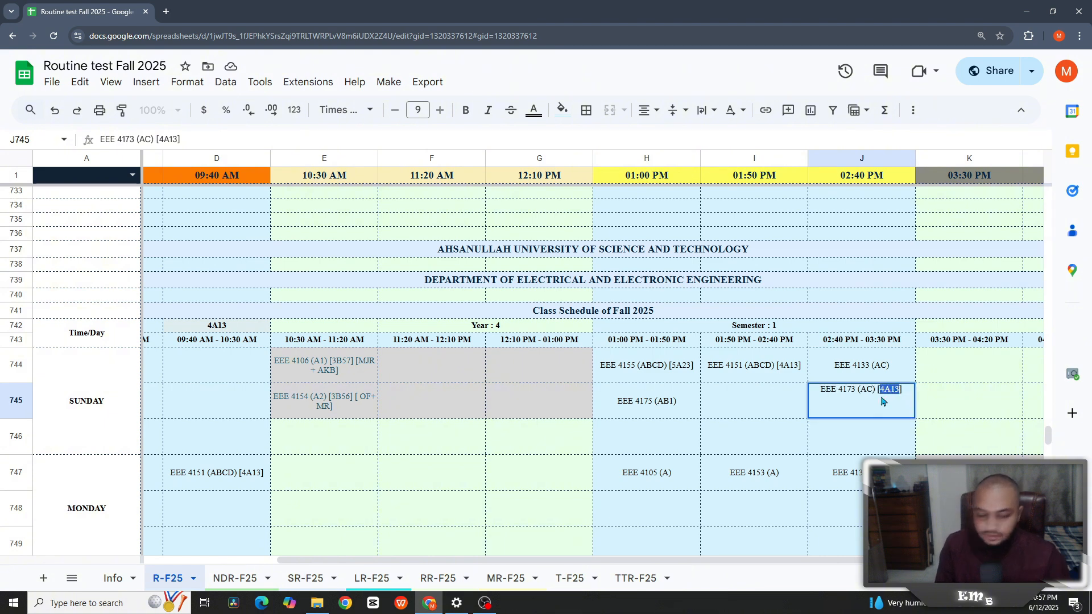
type("5A23")
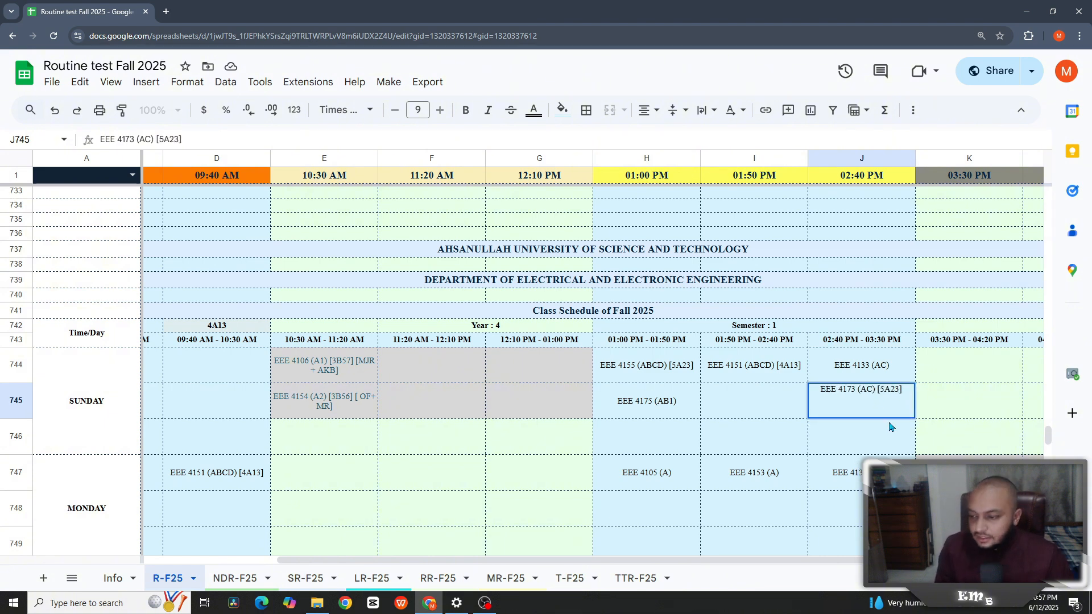
key("Return")
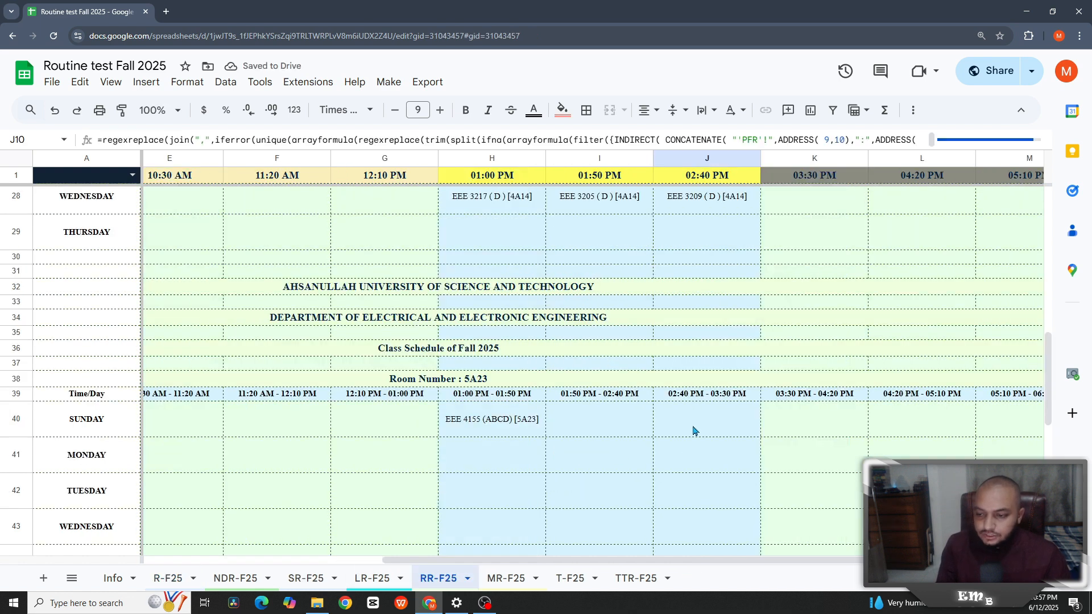
- Review the remaining Monday 01:50 PM and Tuesday 01:00 PM clashes, then open MR-F25
scroll(694, 421, "up", 4)
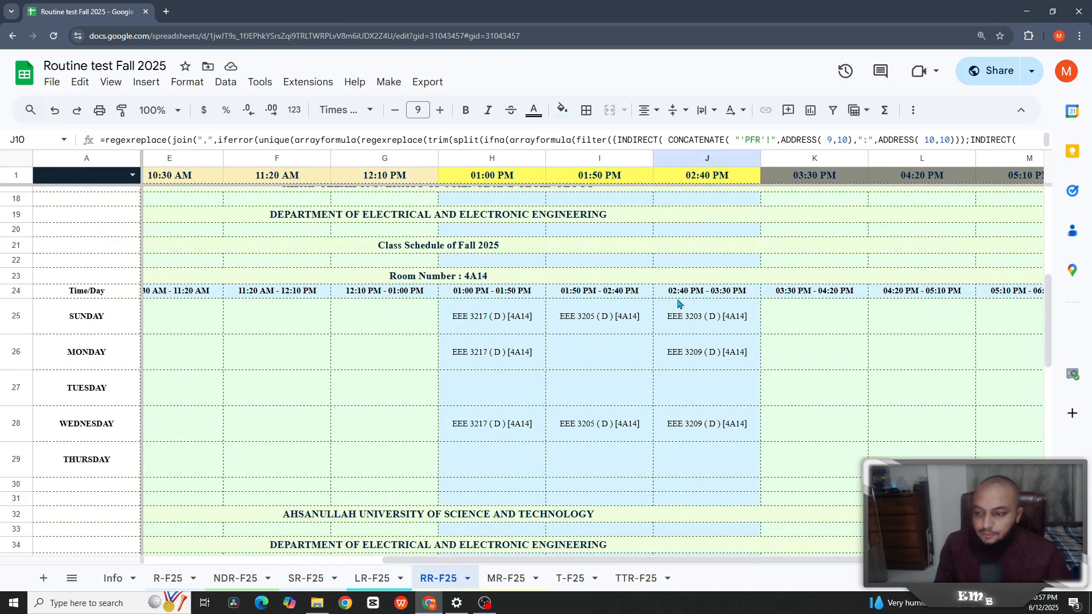
scroll(742, 337, "up", 5)
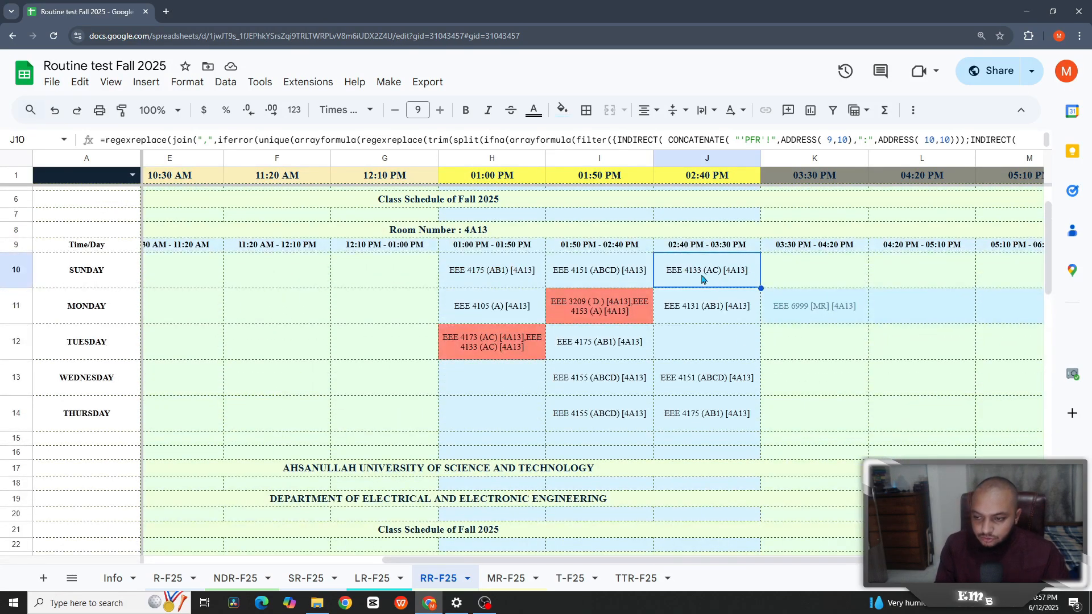
left_click(577, 320)
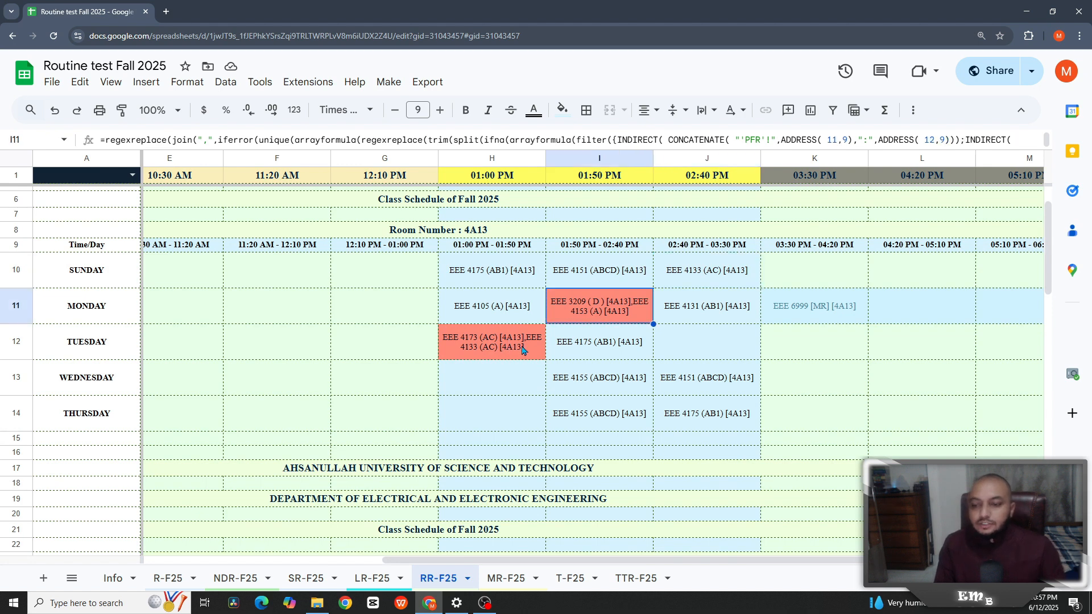
left_click(522, 352)
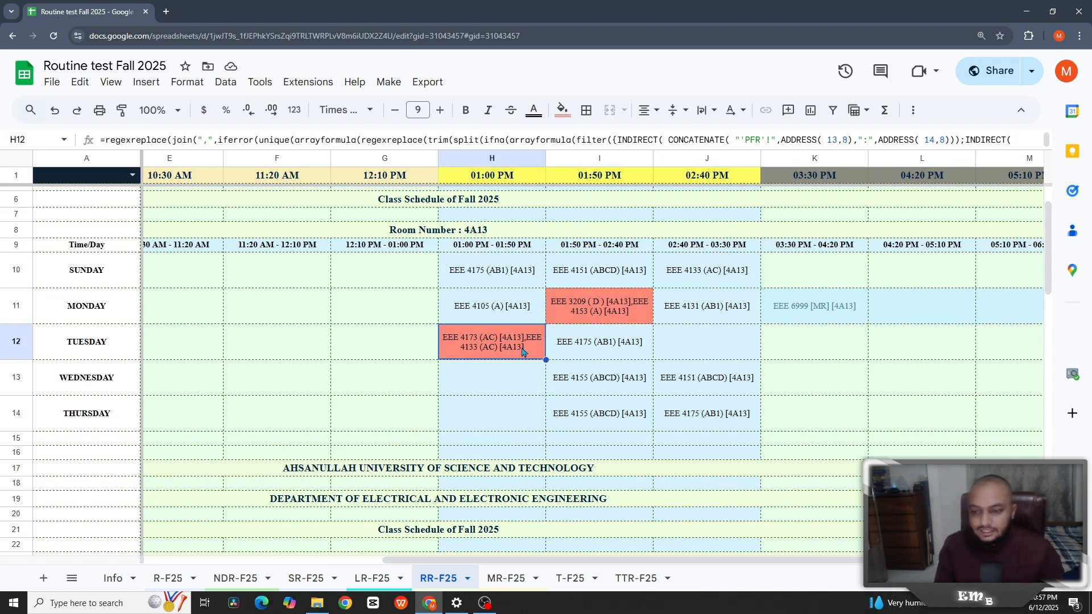
left_click(498, 580)
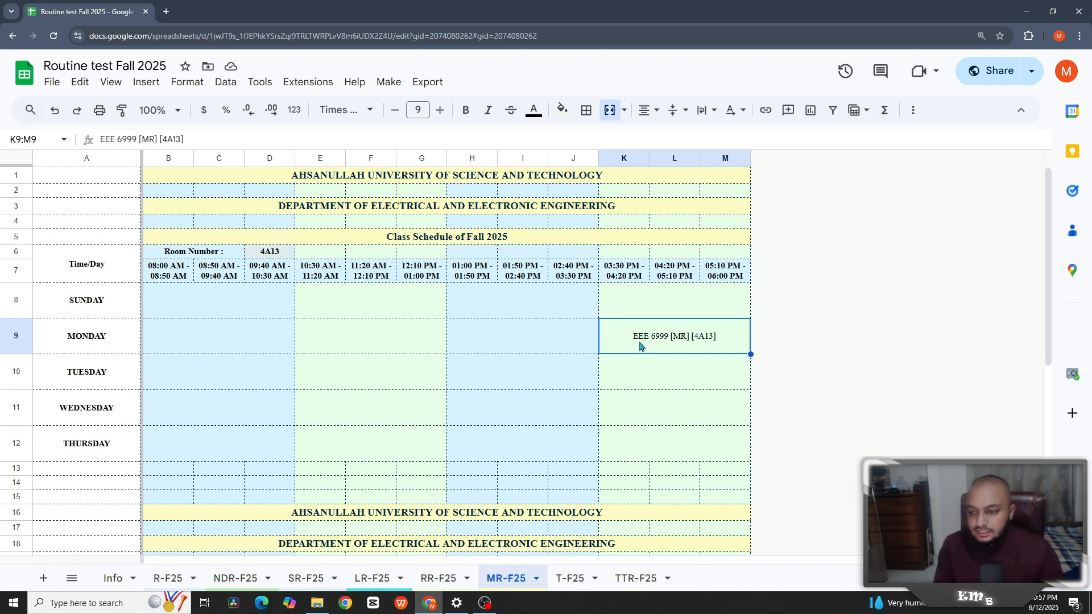
- Back in RR-F25, inspect Monday's EEE 6999 [MR] entry and the empty Tuesday afternoon slots across the week
left_click(431, 578)
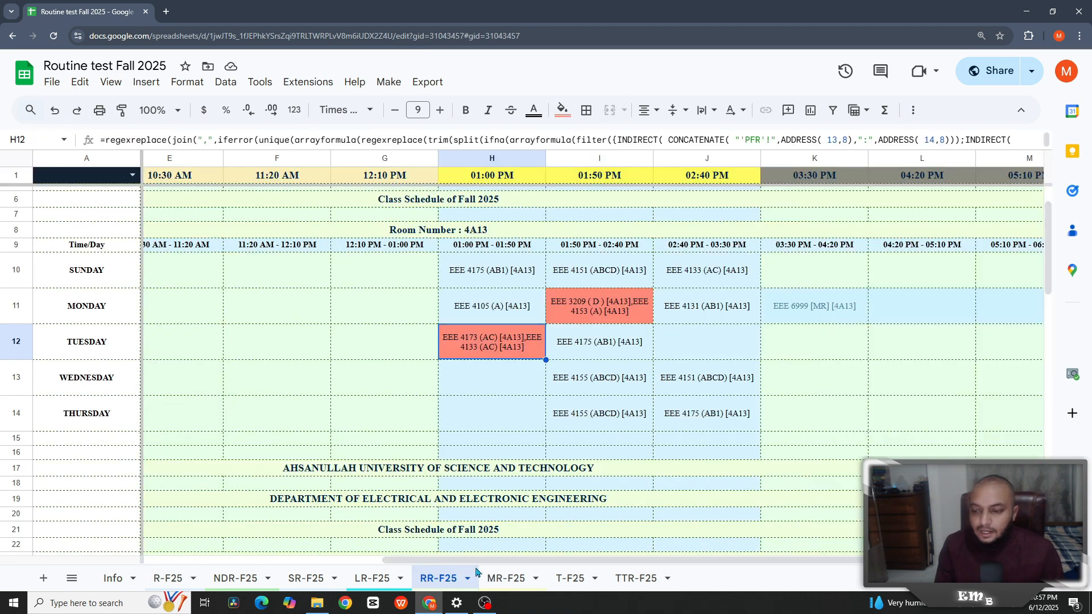
left_click(783, 316)
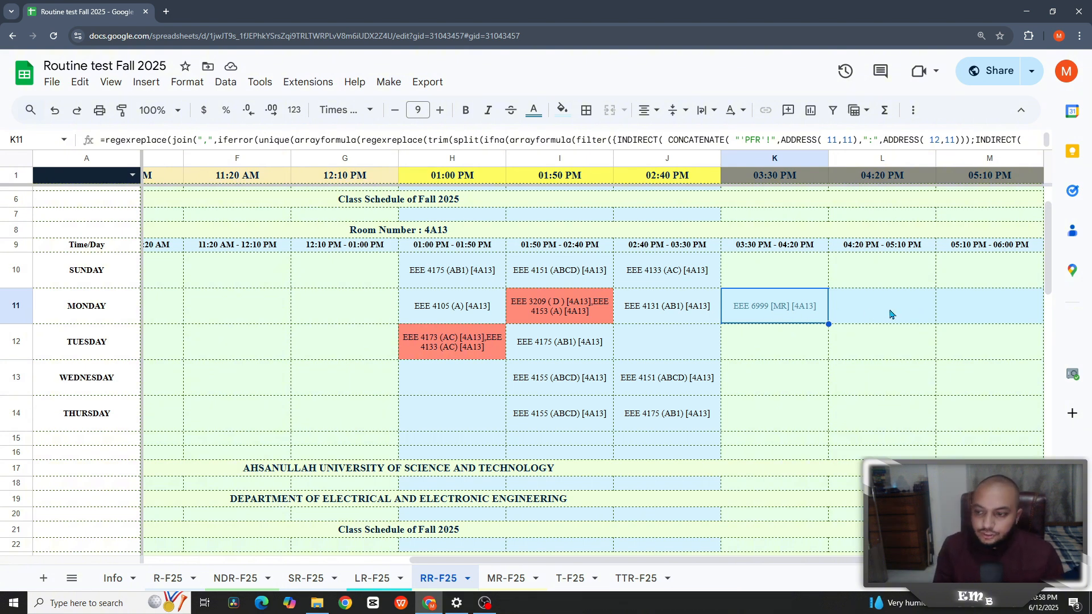
left_click(866, 343)
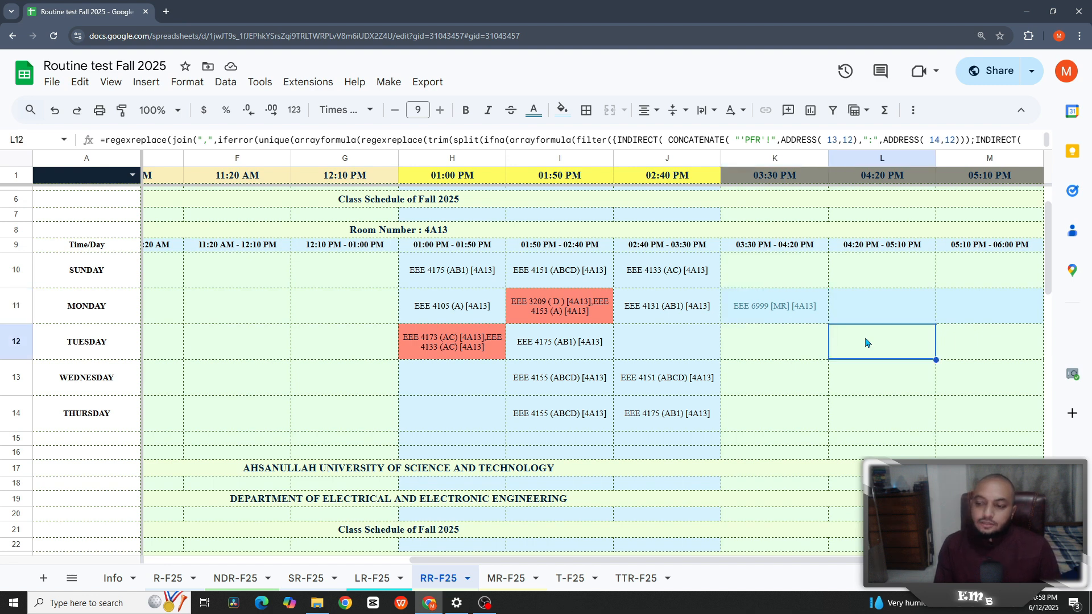
left_click(820, 351)
left_click_drag(590, 560, 377, 560)
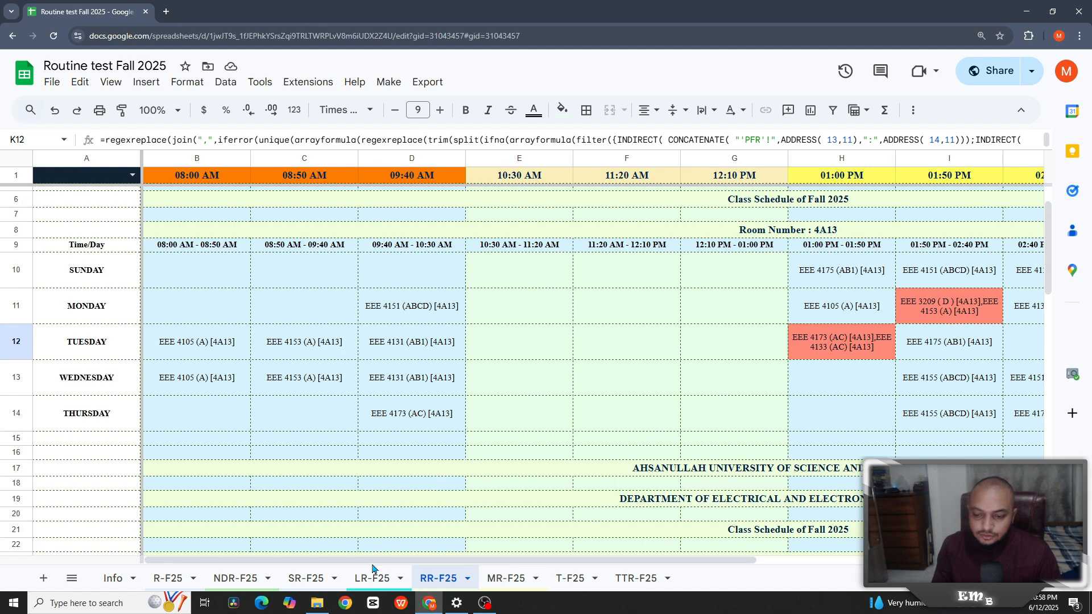
mouse_move(390, 560)
left_mouse_down()
mouse_move(653, 571)
mouse_move(389, 569)
left_mouse_up()
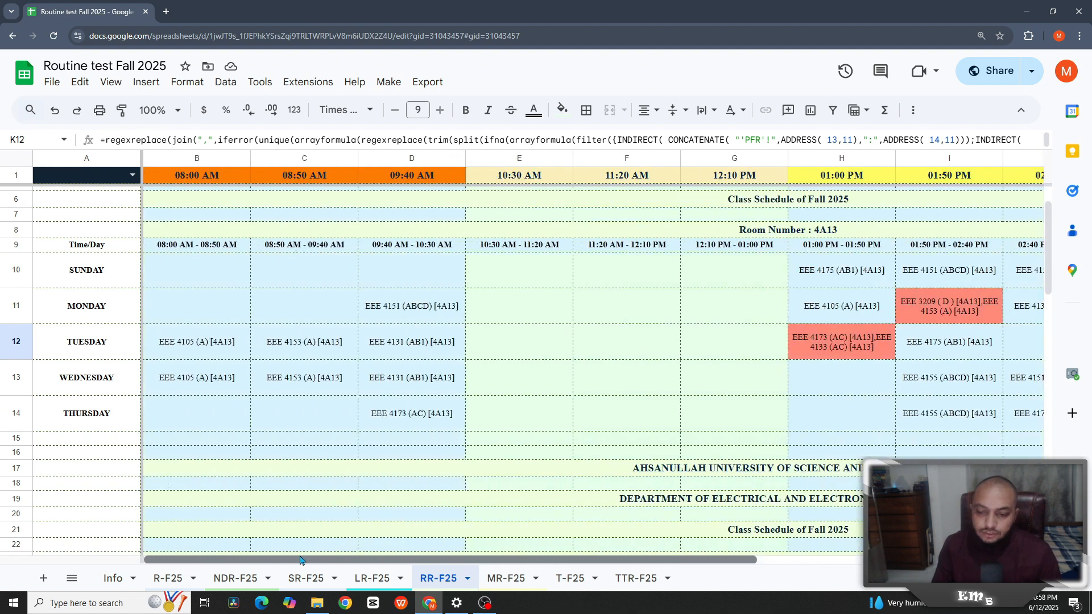
- From the Info sheet, follow the J2 link to the Teachers' Routine of Fall 2025 spreadsheet
left_click(119, 579)
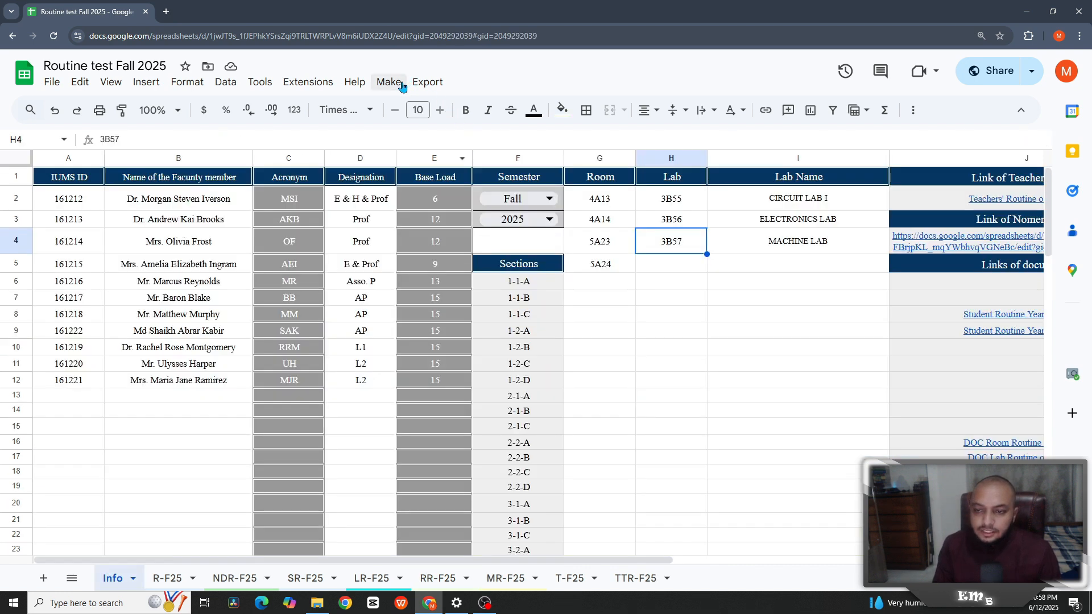
left_click(390, 83)
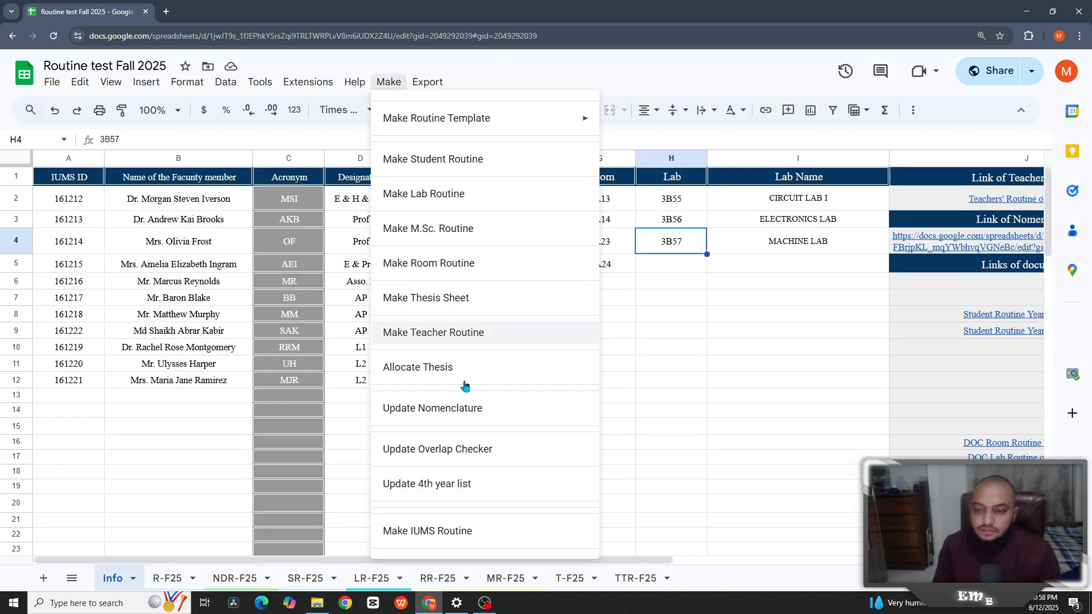
left_click(683, 317)
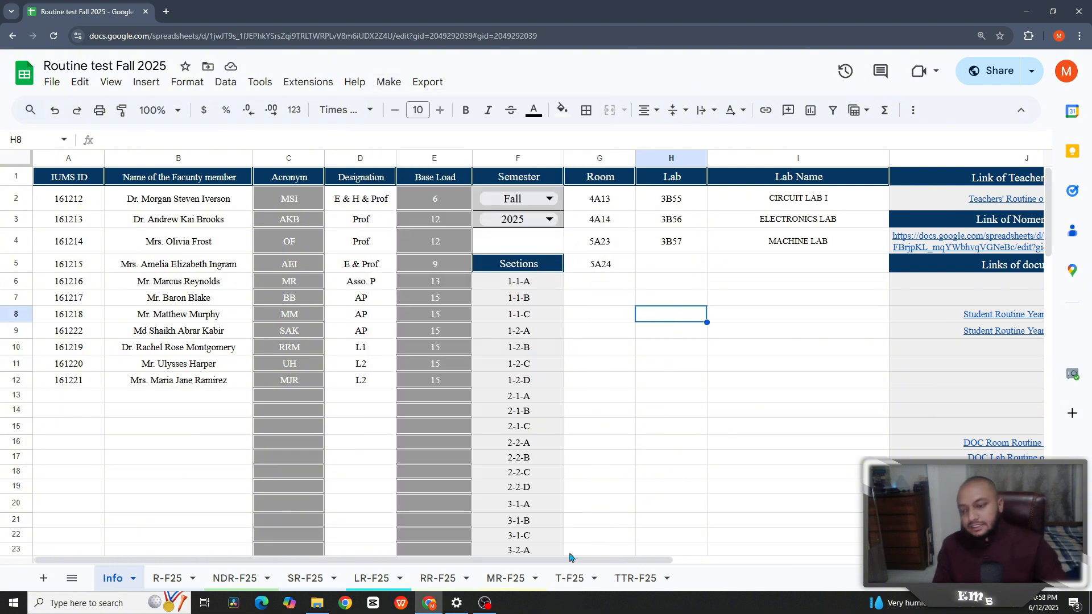
left_click_drag(573, 561, 739, 569)
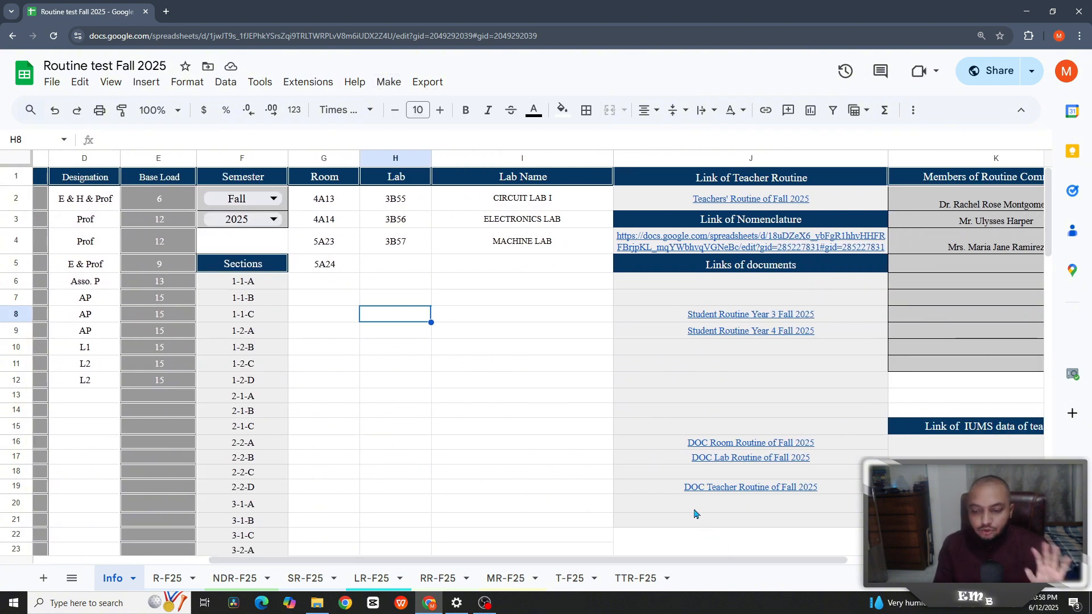
left_click(718, 203)
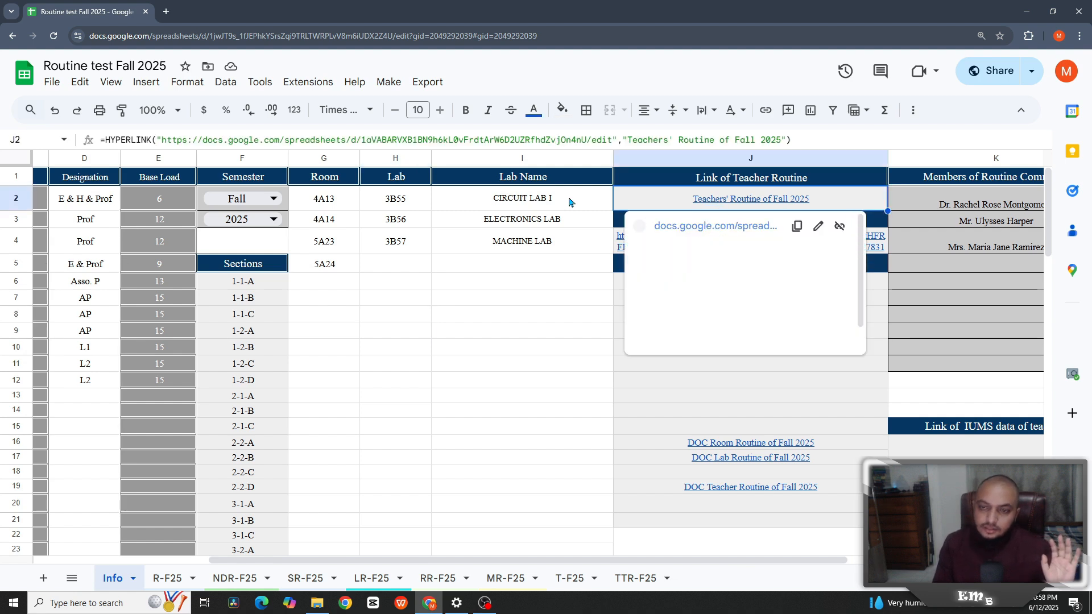
left_click(713, 230)
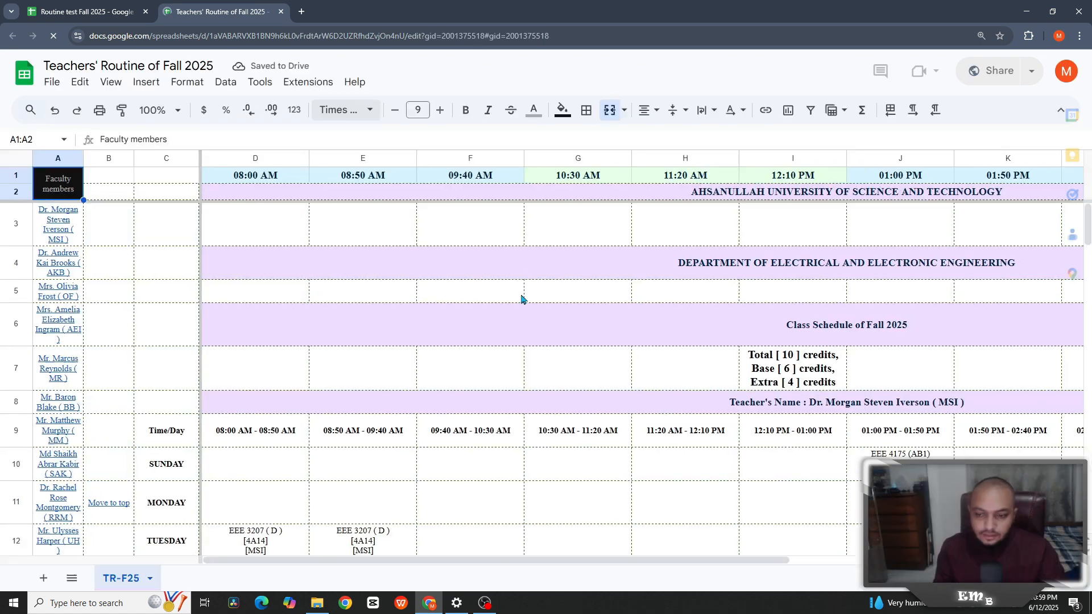
- Scroll the TR-F25 teacher routine to AKB's red Wednesday 01:50 PM clash
scroll(541, 335, "down", 1)
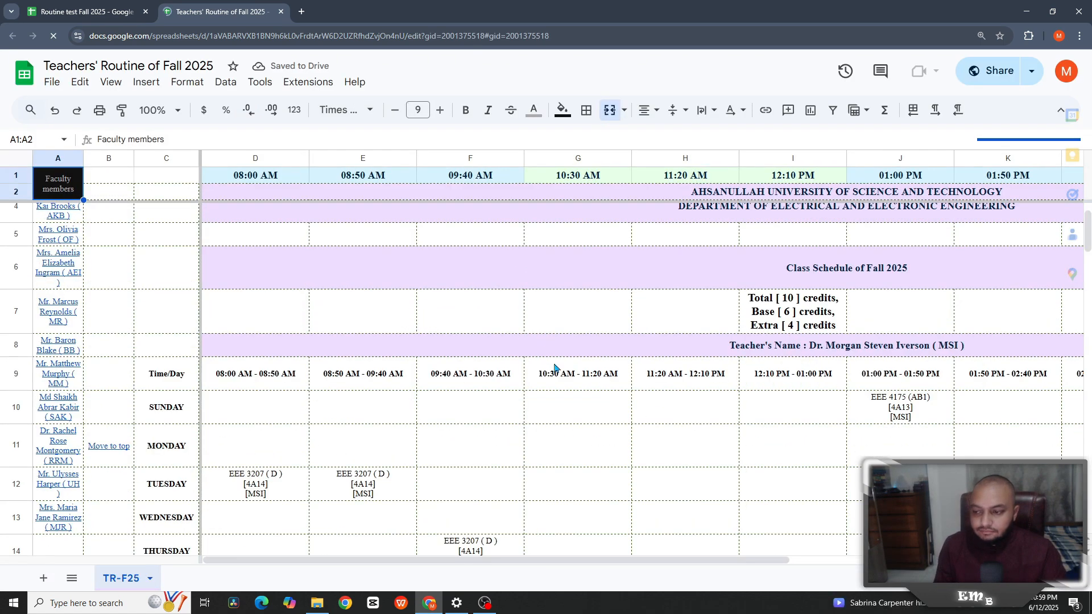
scroll(793, 408, "down", 1)
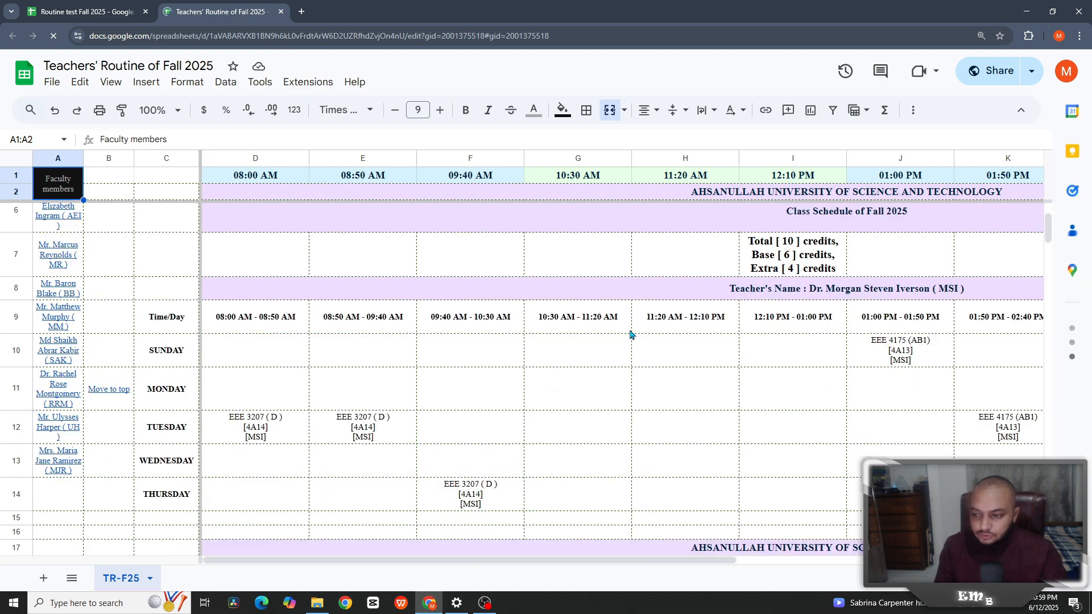
scroll(583, 409, "down", 1)
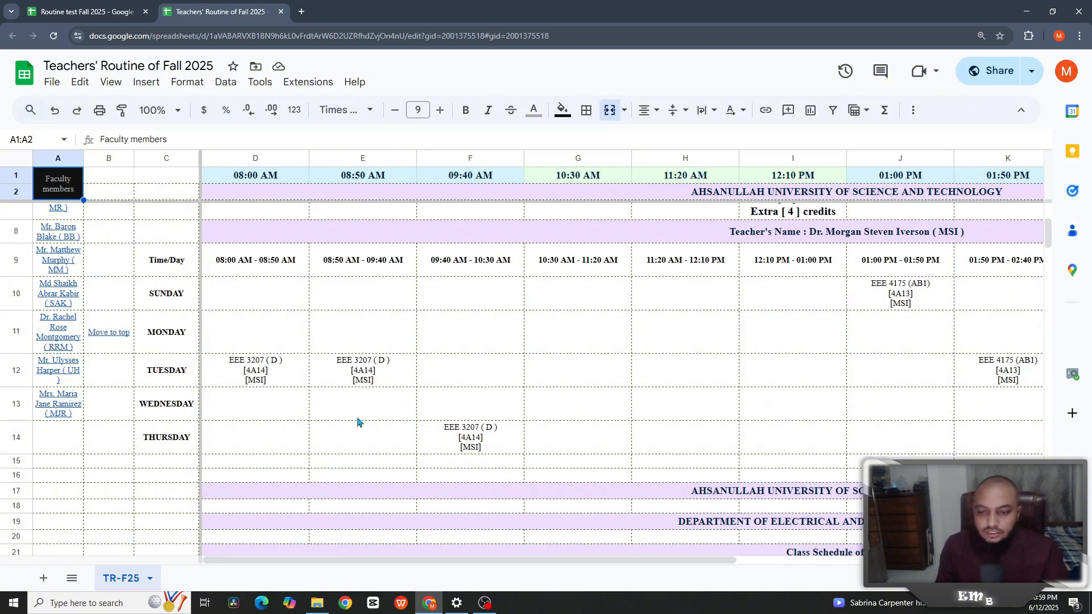
left_click_drag(648, 563, 811, 569)
scroll(806, 426, "down", 5)
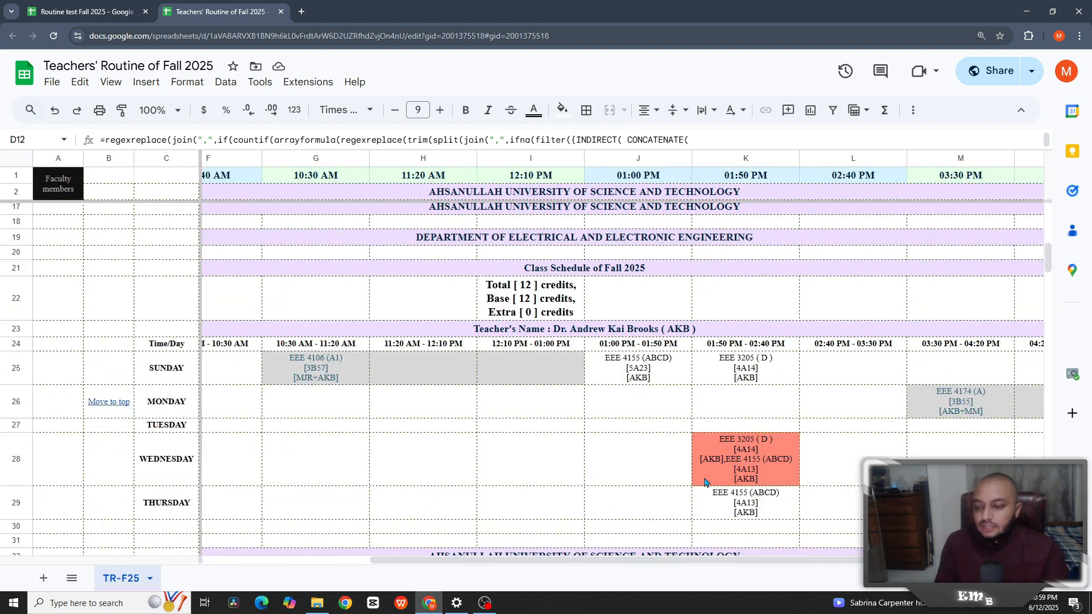
left_click(704, 482)
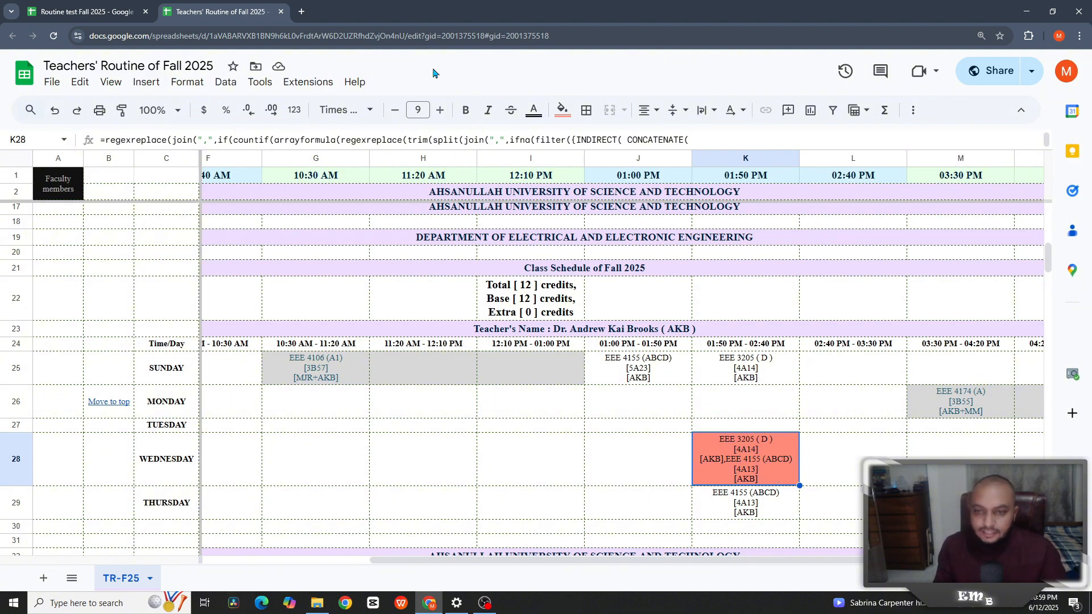
- Open the R-F25 sheet in Routine test Fall 2025, then return to the Teachers' Routine file
left_click(115, 17)
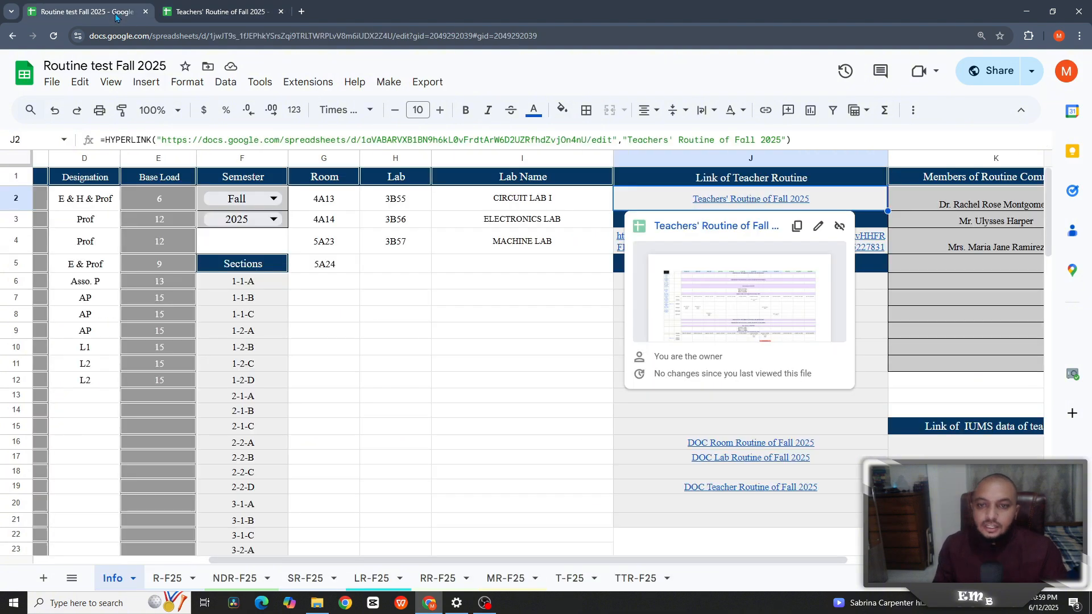
left_click(167, 578)
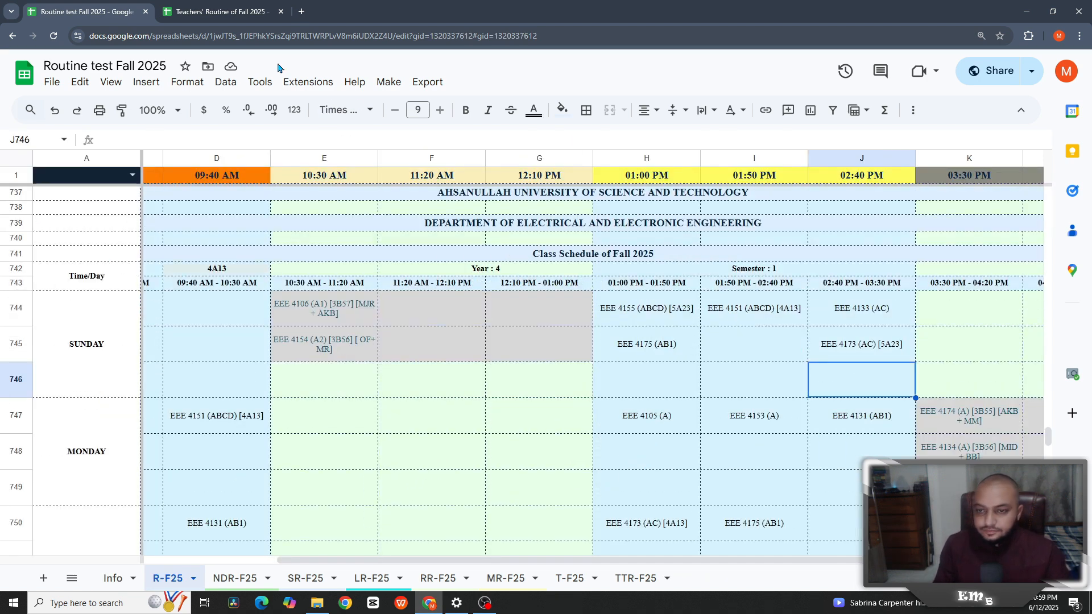
left_click(219, 11)
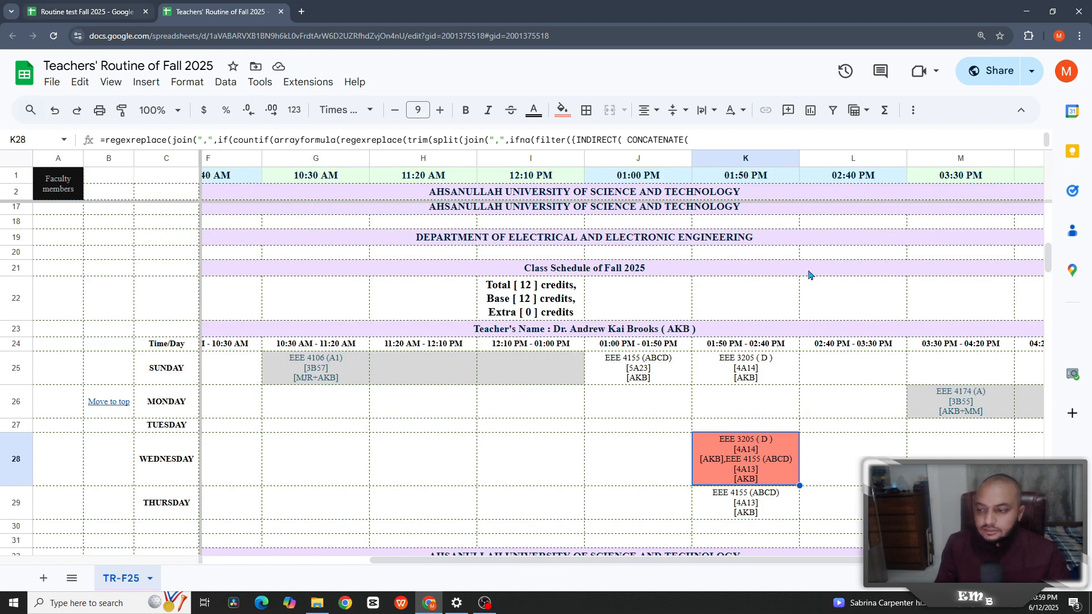
- Search R-F25 for 3205, then 4155, to find both Wednesday 01:50 PM classes
key("ctrl+Tab")
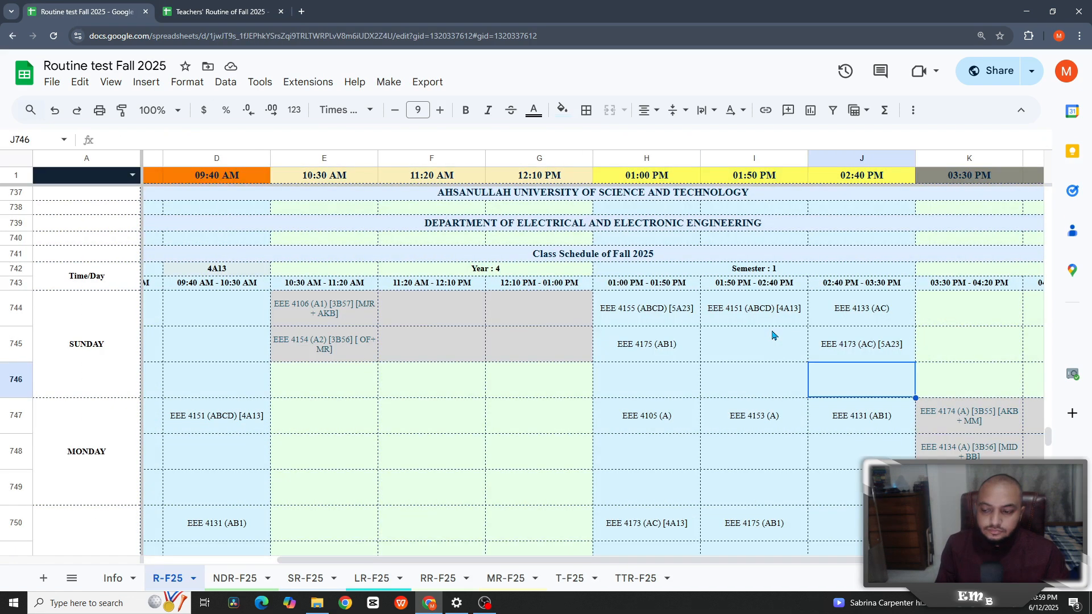
key("ctrl+f")
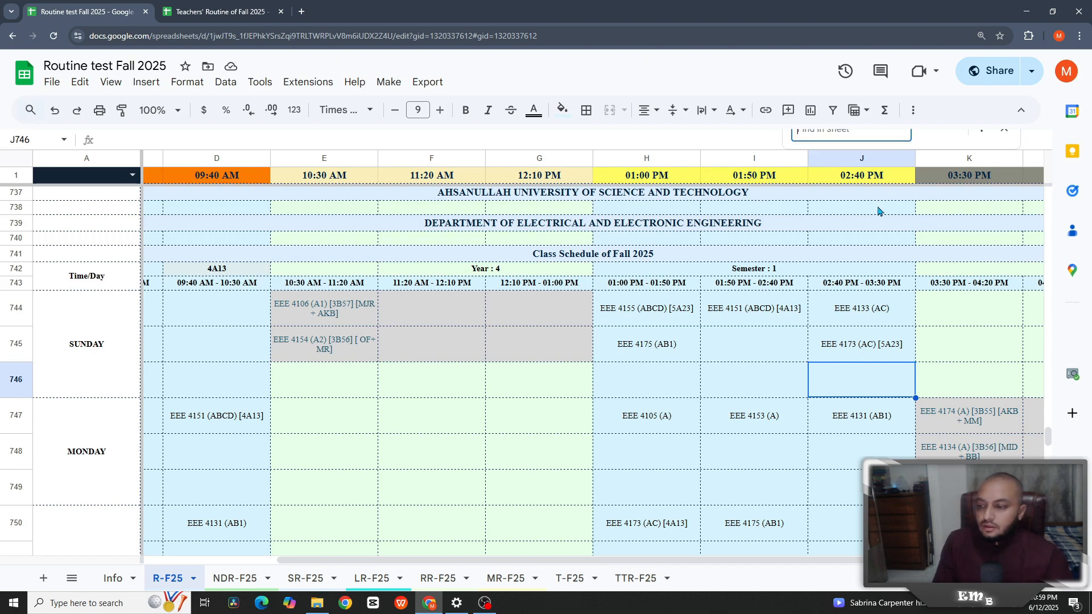
type("32")
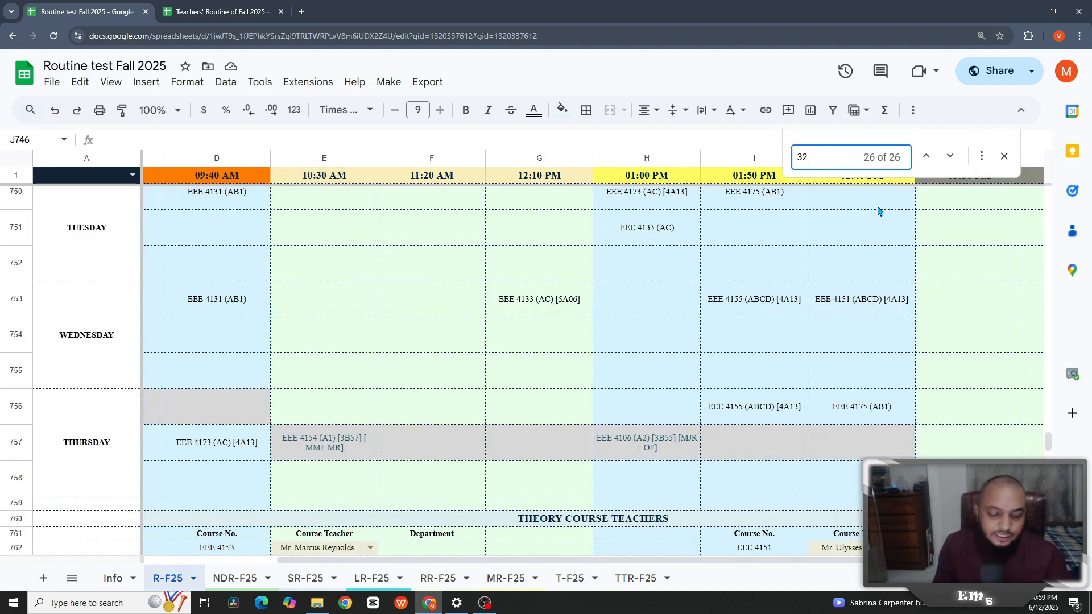
type("05")
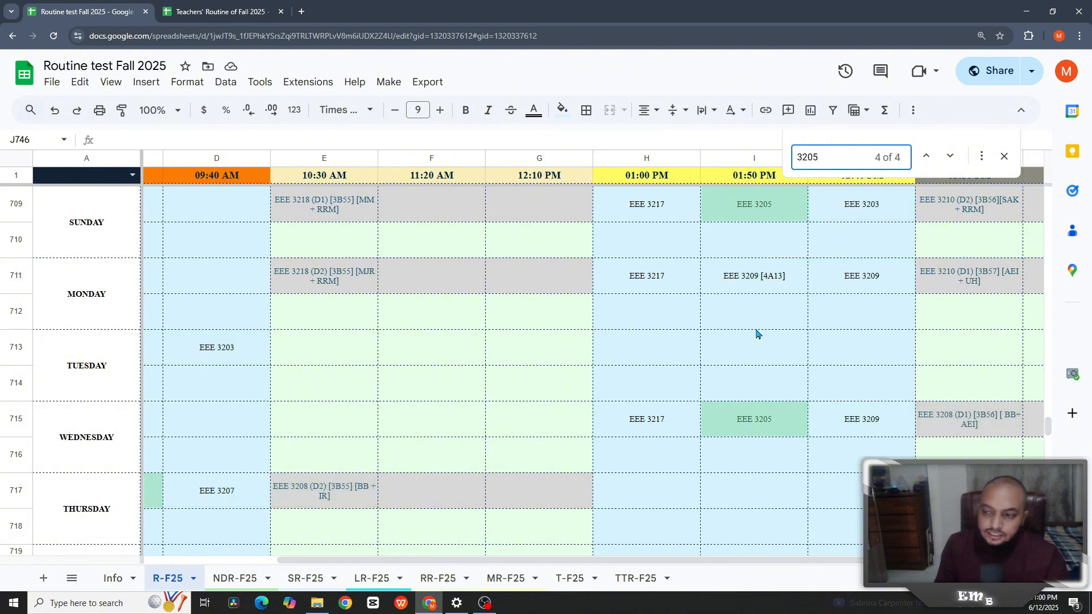
key("BackSpace")
key("BackSpace")
key("BackSpace")
key("BackSpace")
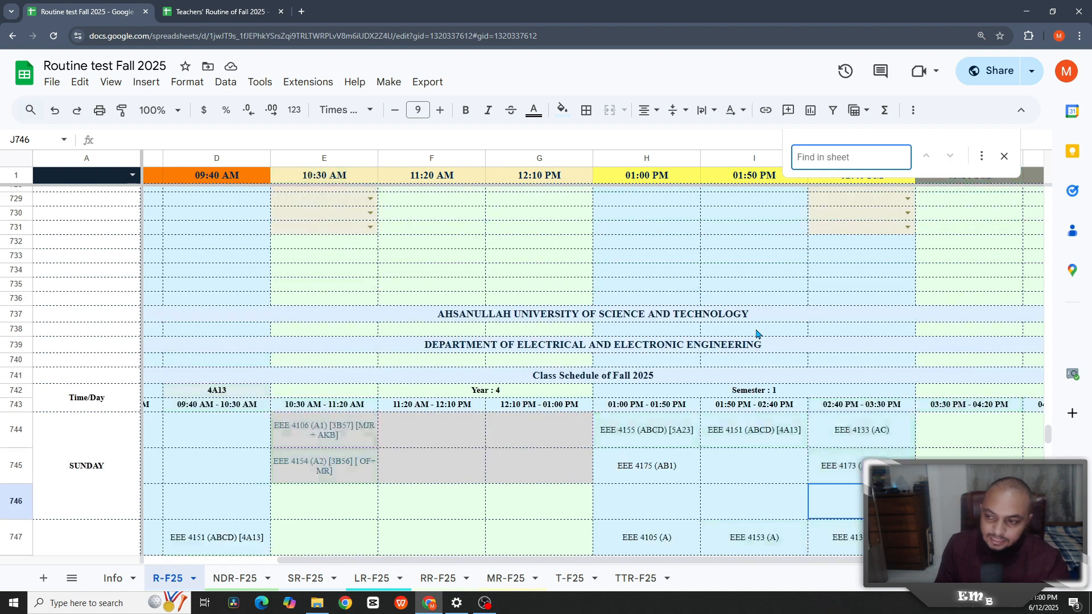
type("4155")
scroll(785, 364, "down", 3)
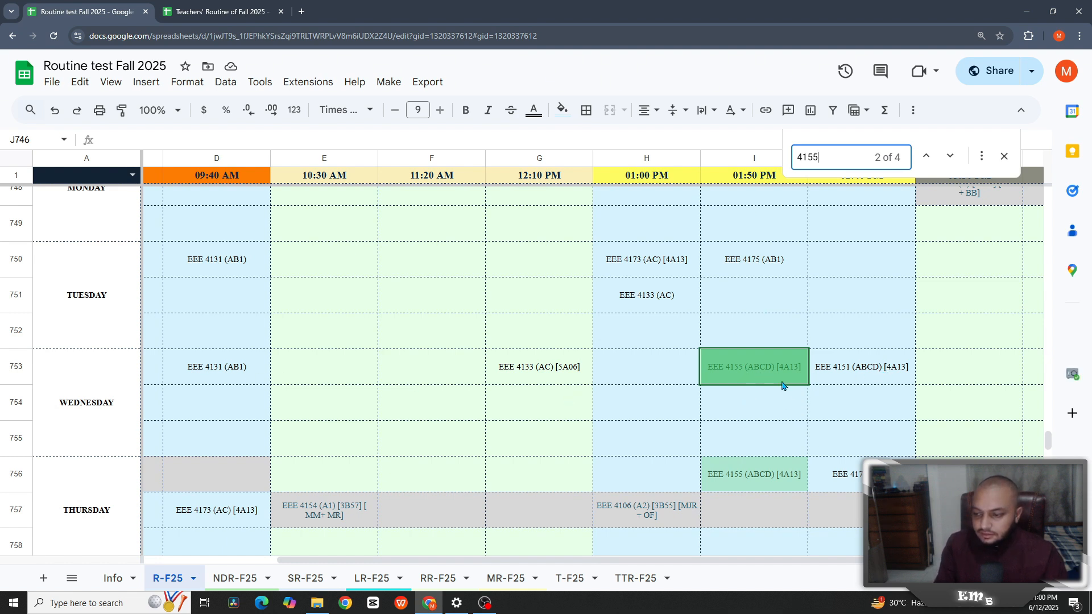
scroll(829, 404, "up", 2)
scroll(749, 392, "down", 3)
scroll(596, 520, "down", 3)
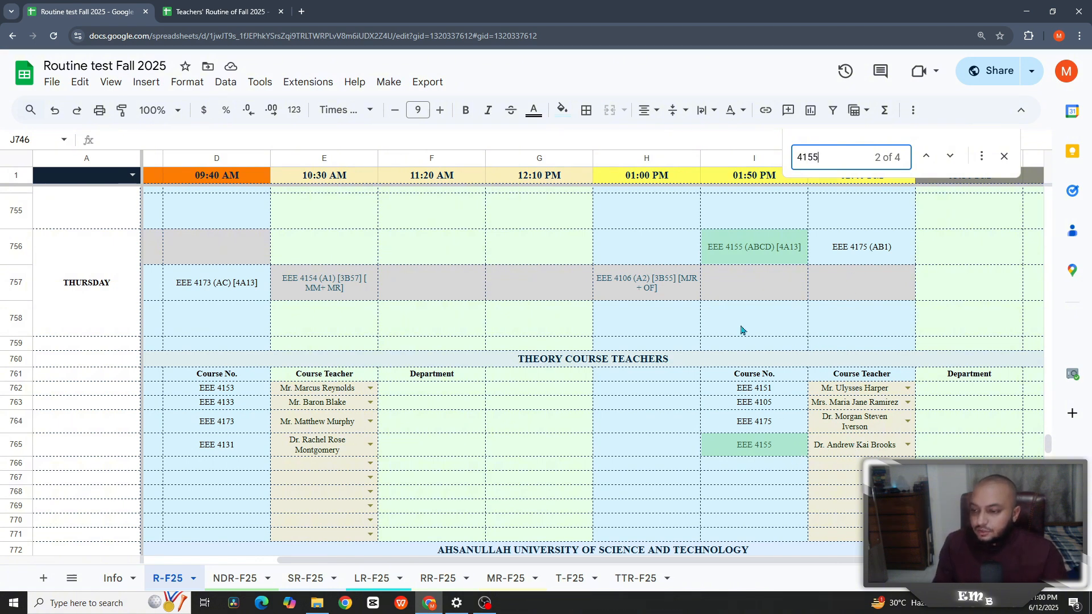
scroll(743, 329, "up", 1)
scroll(853, 313, "up", 1)
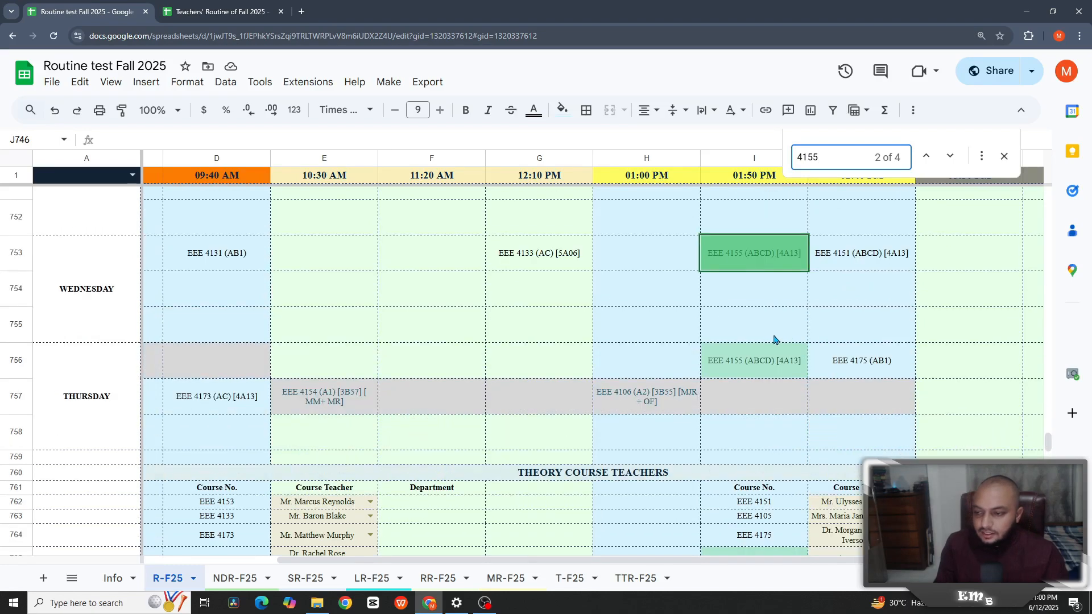
scroll(815, 342, "up", 15)
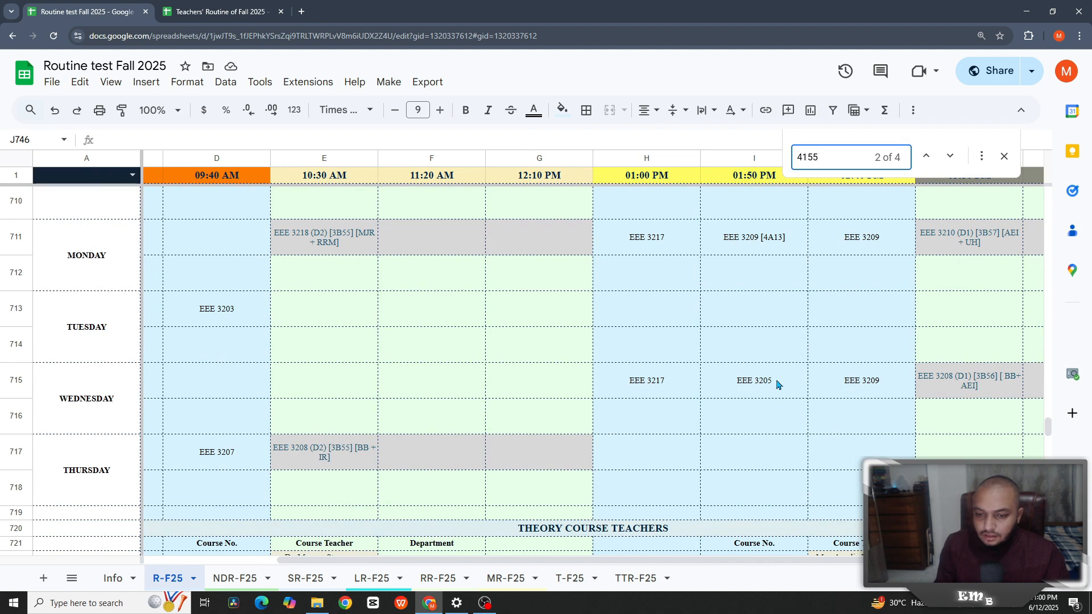
- Pick a different course teacher for EEE 3205 in the E723 dropdown
left_click(777, 383)
scroll(729, 398, "down", 3)
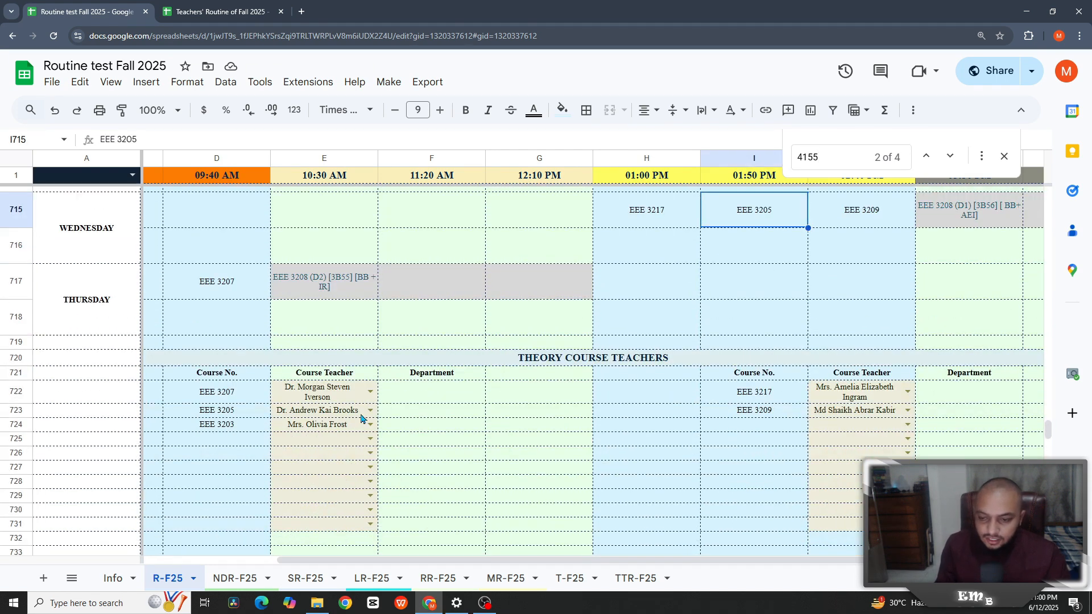
scroll(734, 301, "up", 1)
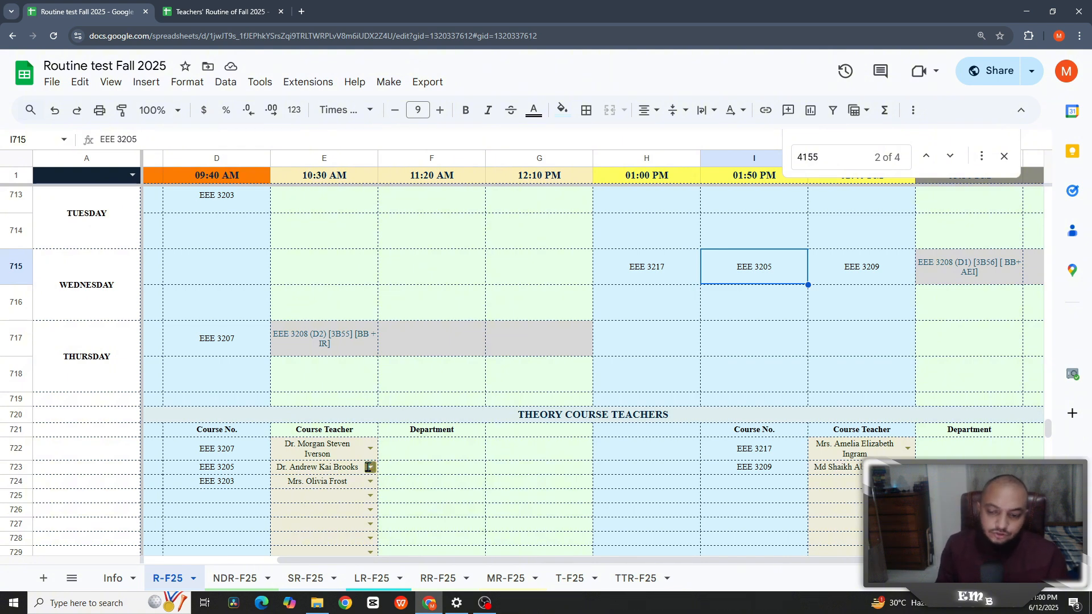
left_click(369, 467)
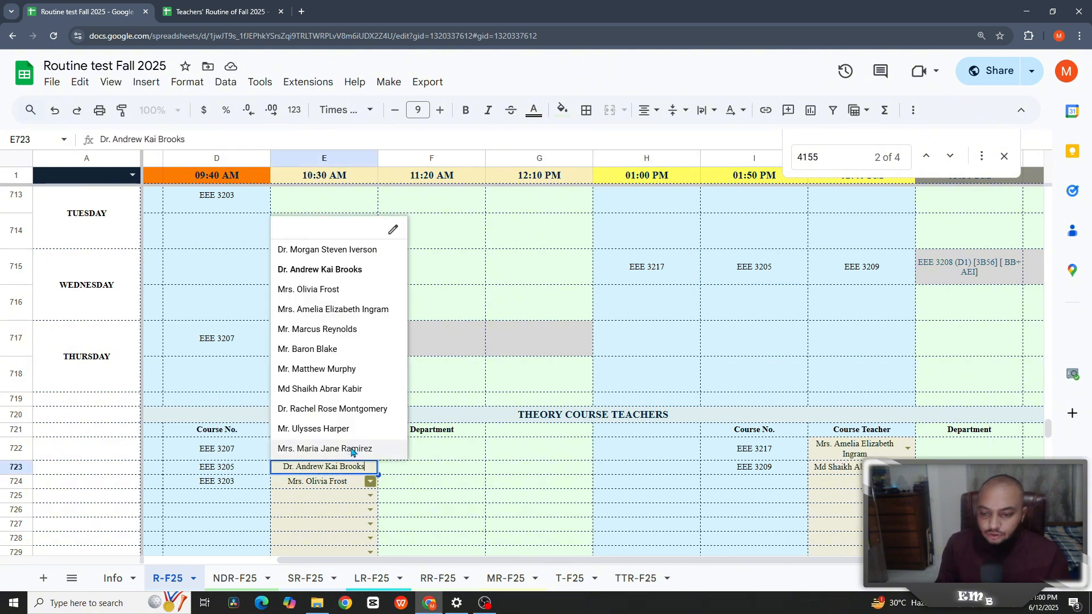
left_click(352, 450)
left_click(229, 12)
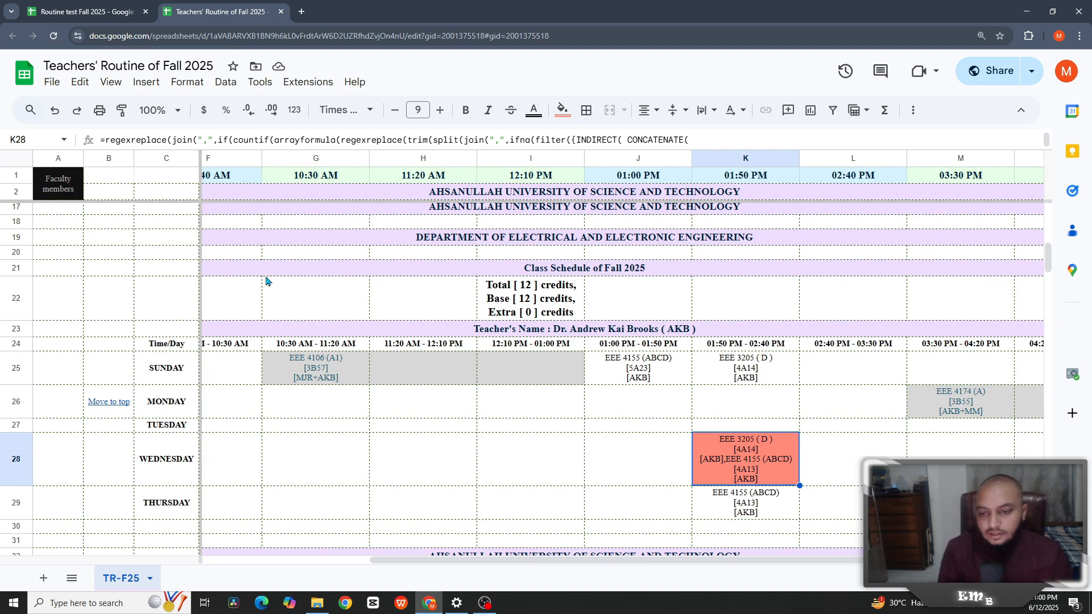
- Enter =len(FORMULATEXT(F25)) in C22, confirm the 44762-character length, then clear the cell
type("=")
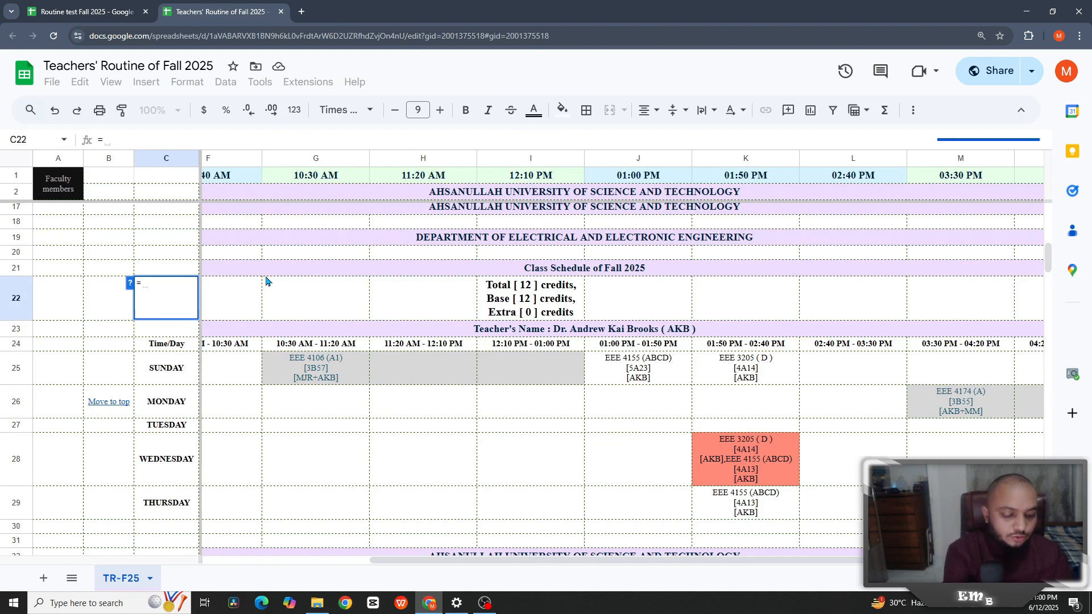
type("len(f")
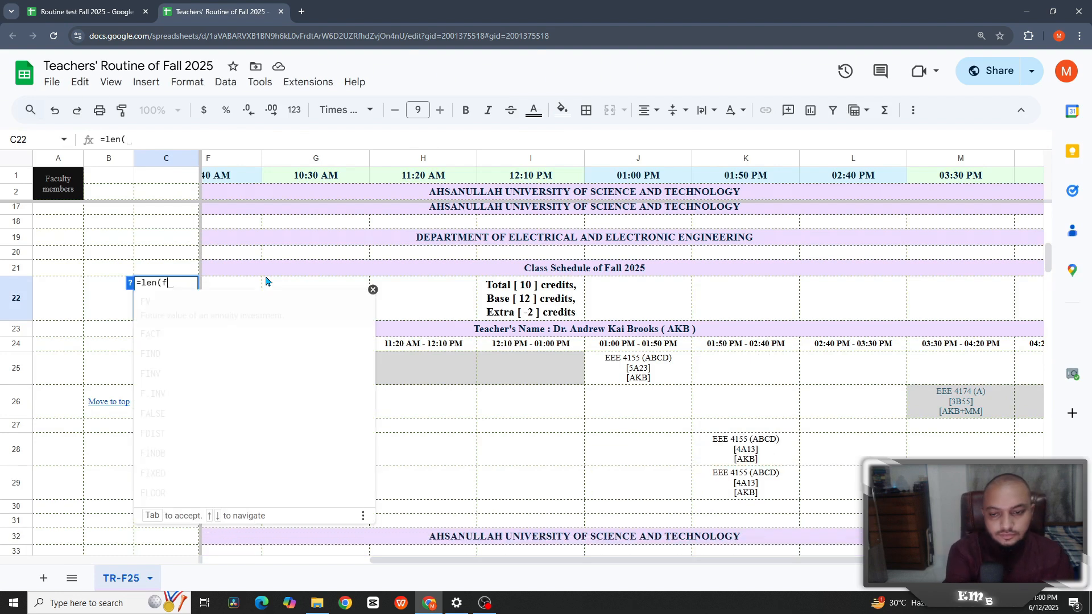
type("ormu")
key("Tab")
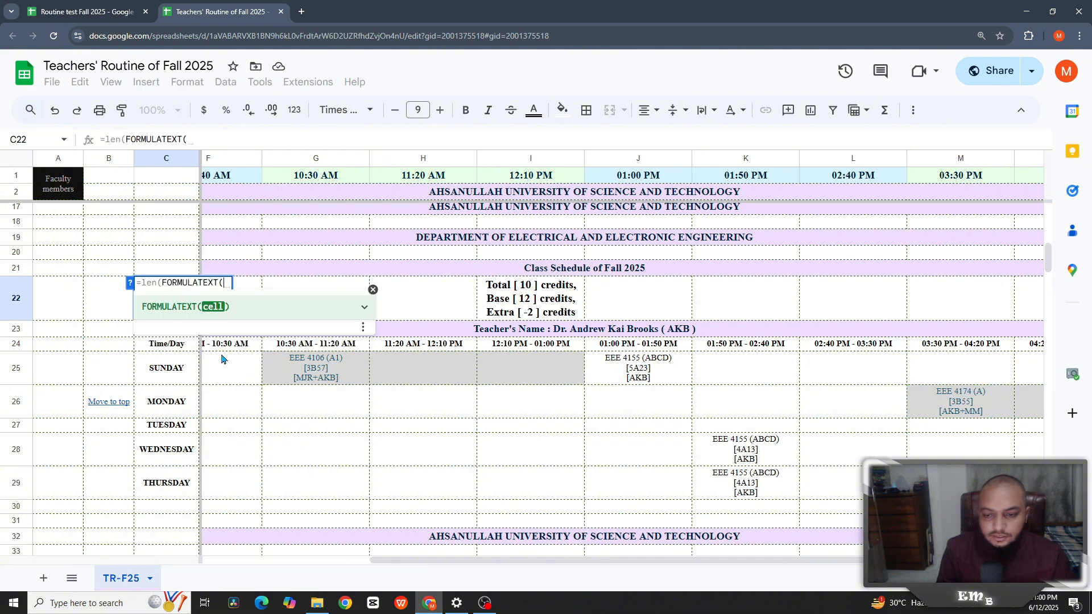
left_click(232, 368)
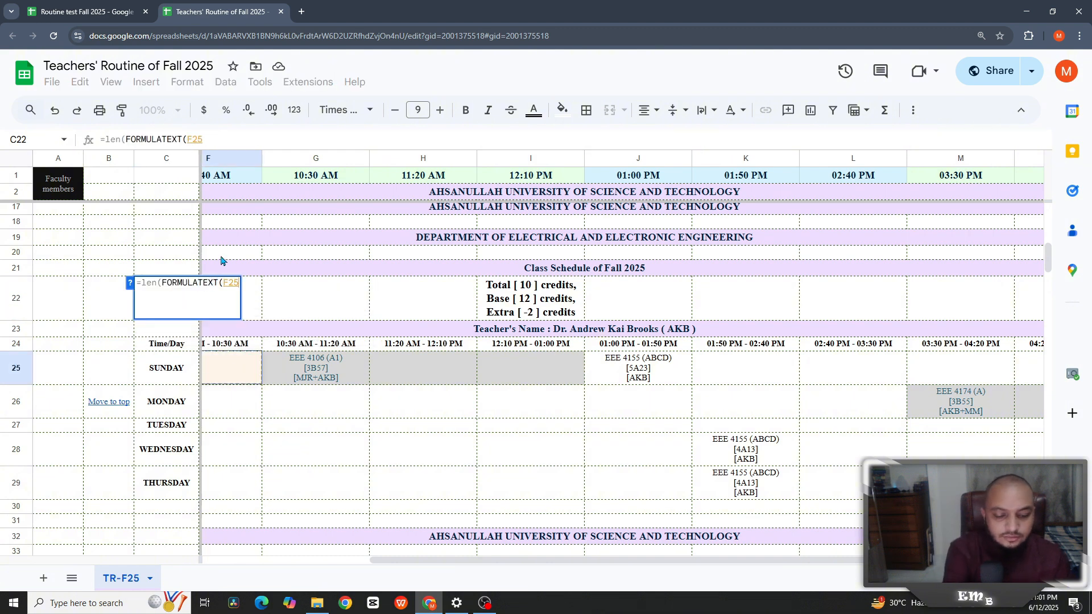
type("))")
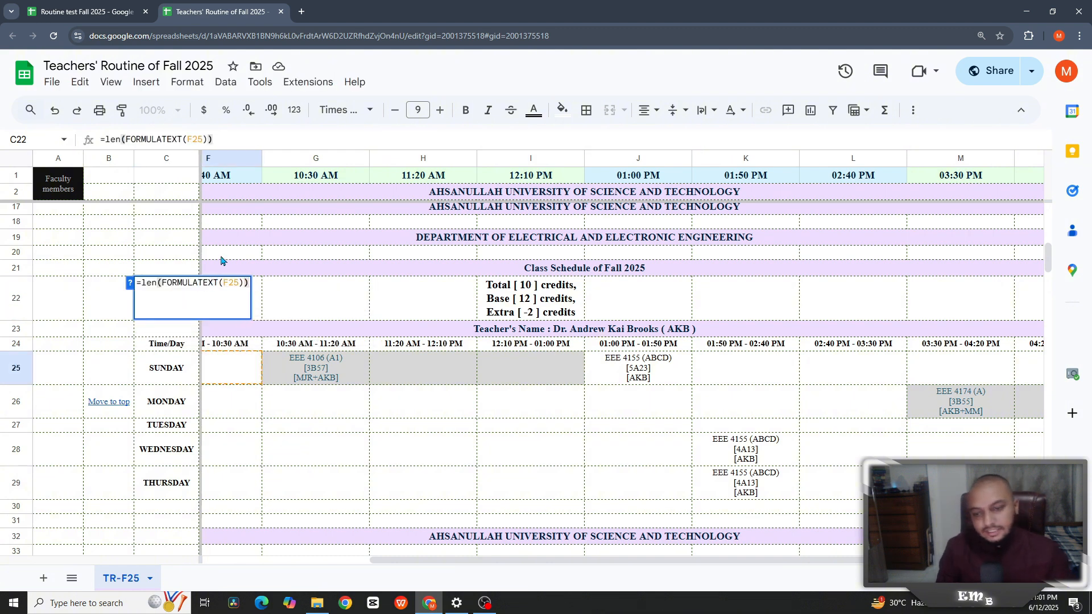
key("Return")
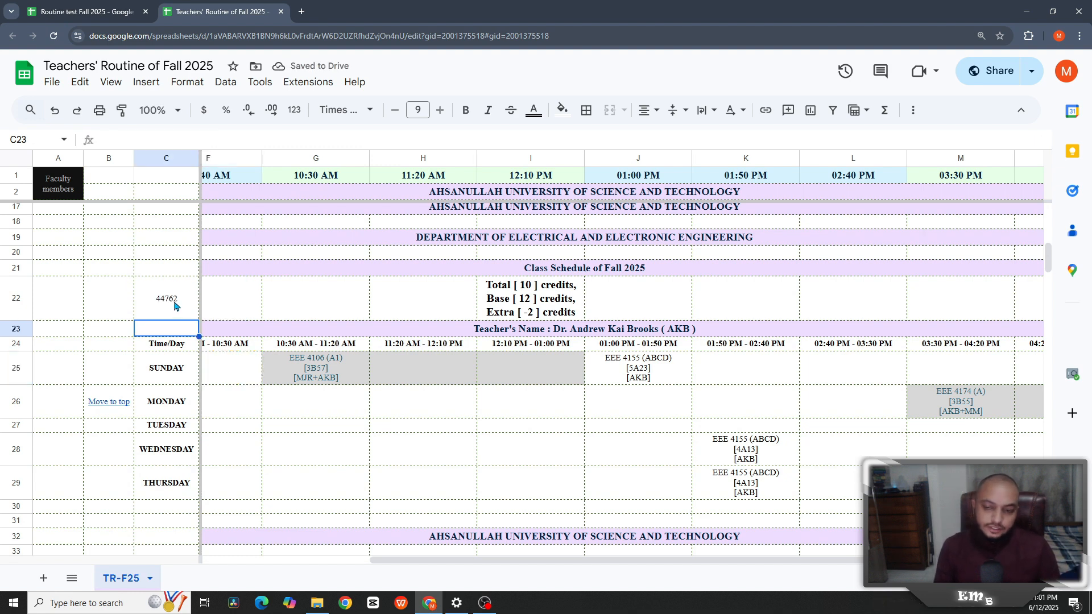
double_click(196, 313)
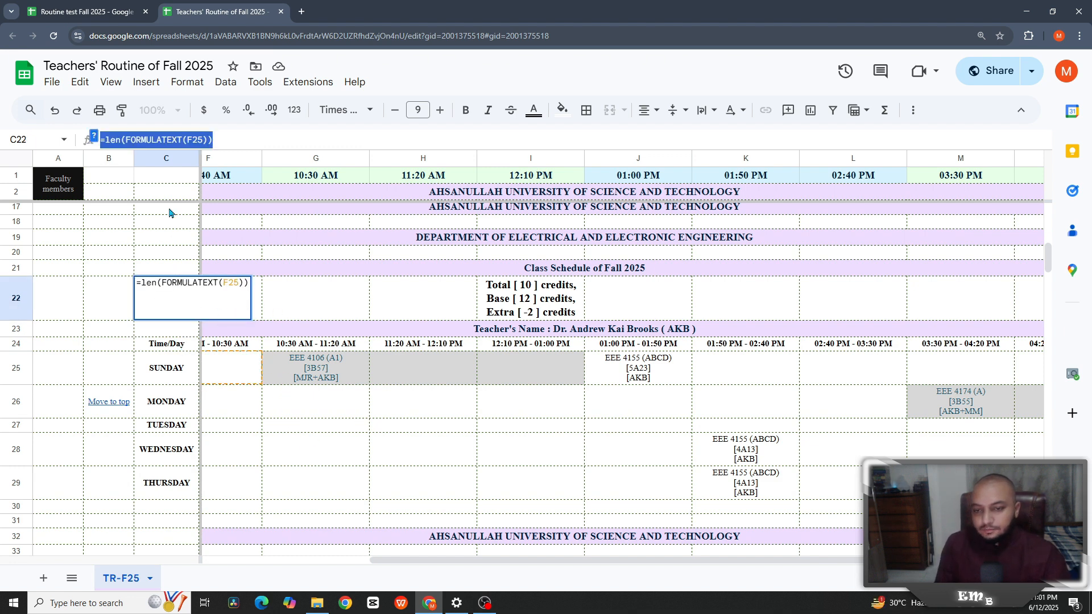
key("Escape")
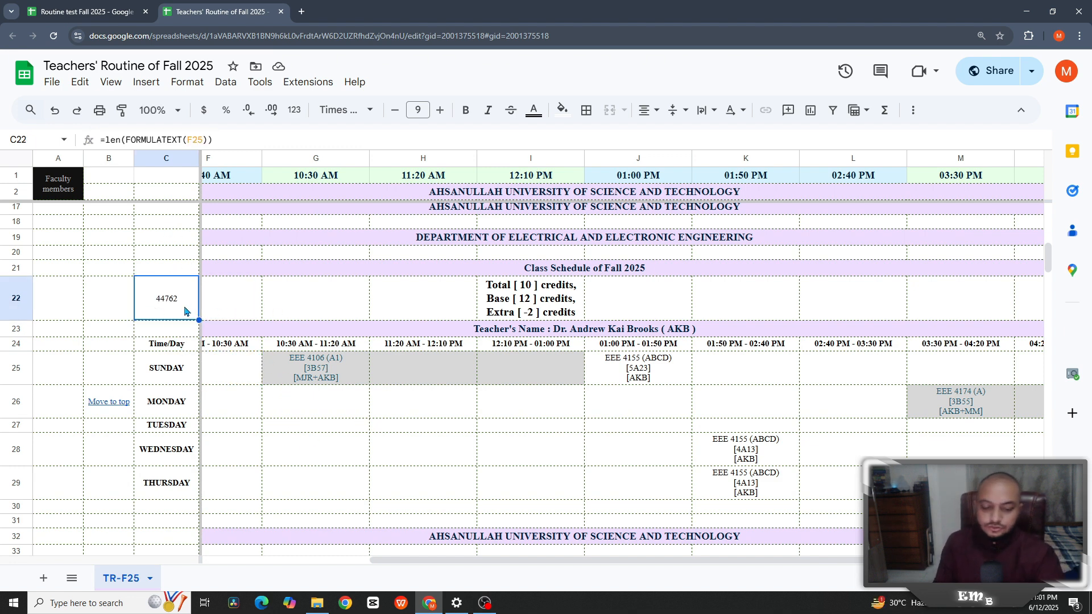
key("Delete")
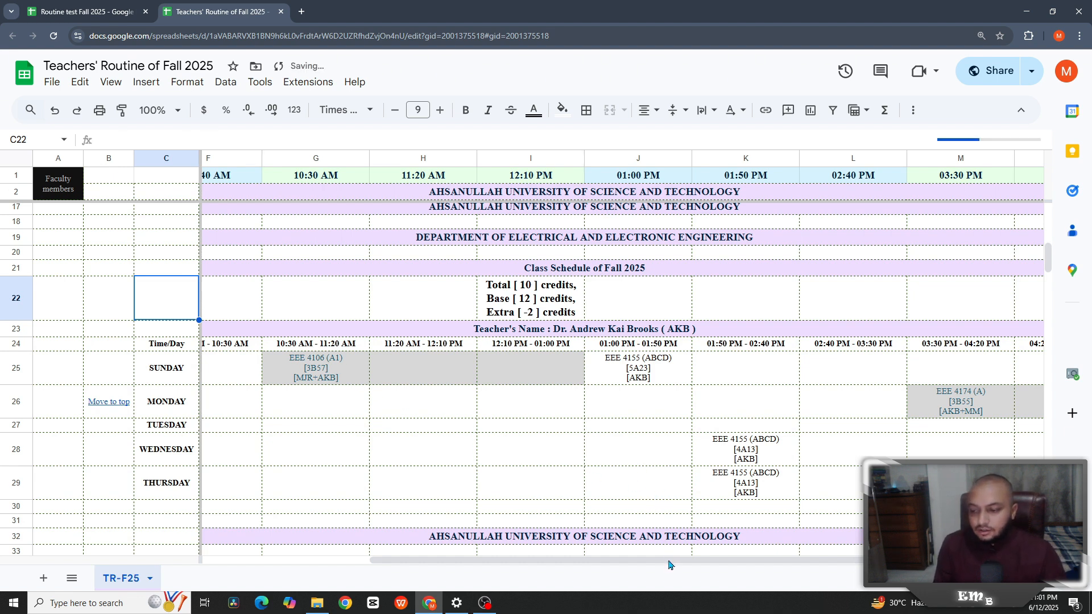
- Inspect the reassigned Wednesday EEE 3205 entry and the teacher's total credits formula in I67
left_click_drag(671, 562, 790, 565)
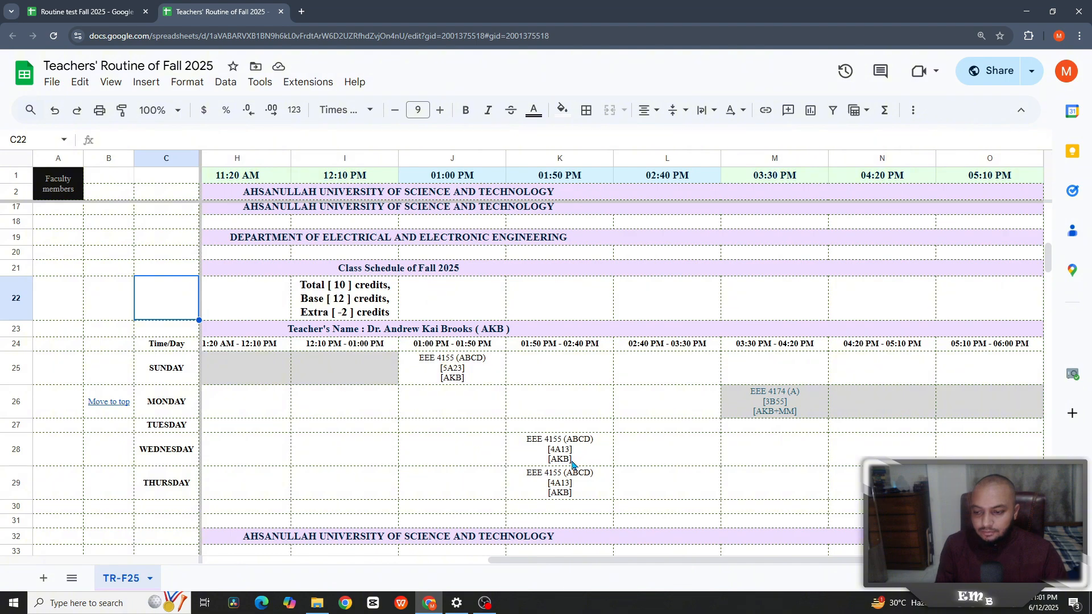
scroll(510, 452, "down", 20)
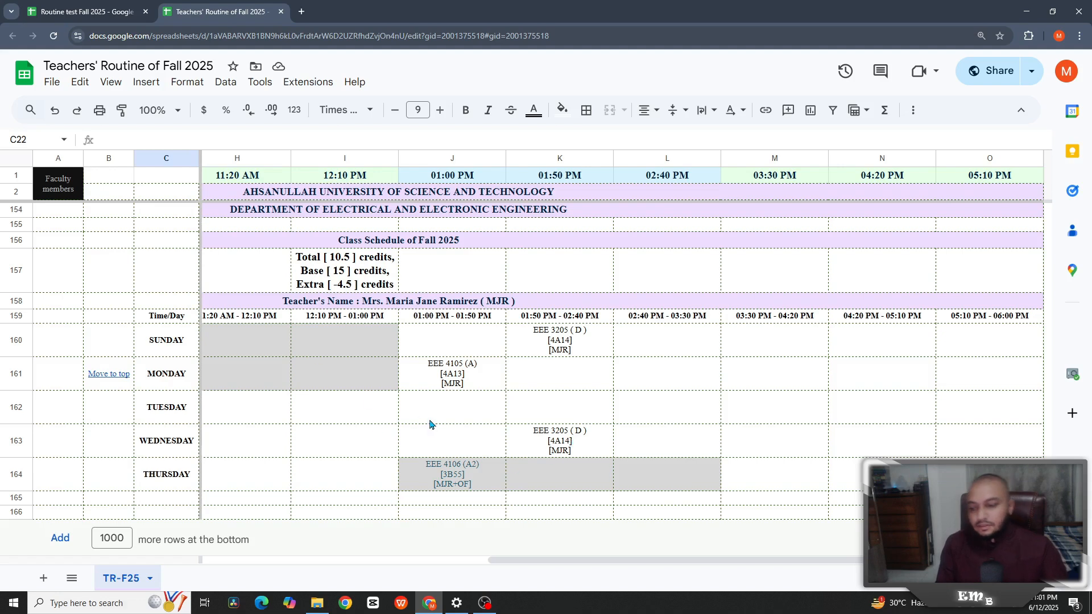
left_click(563, 441)
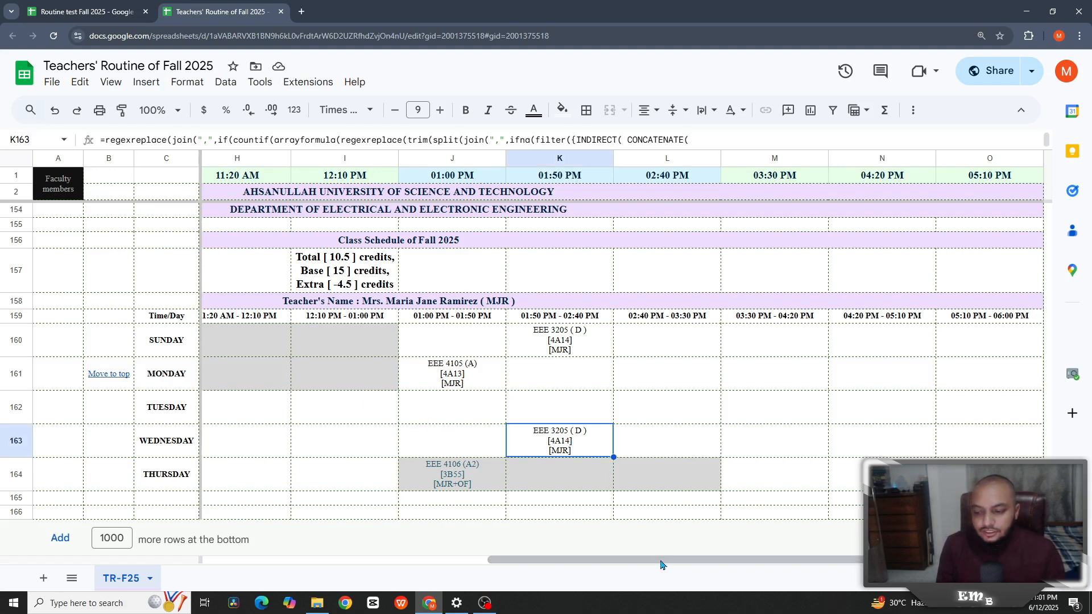
left_click_drag(646, 562, 502, 563)
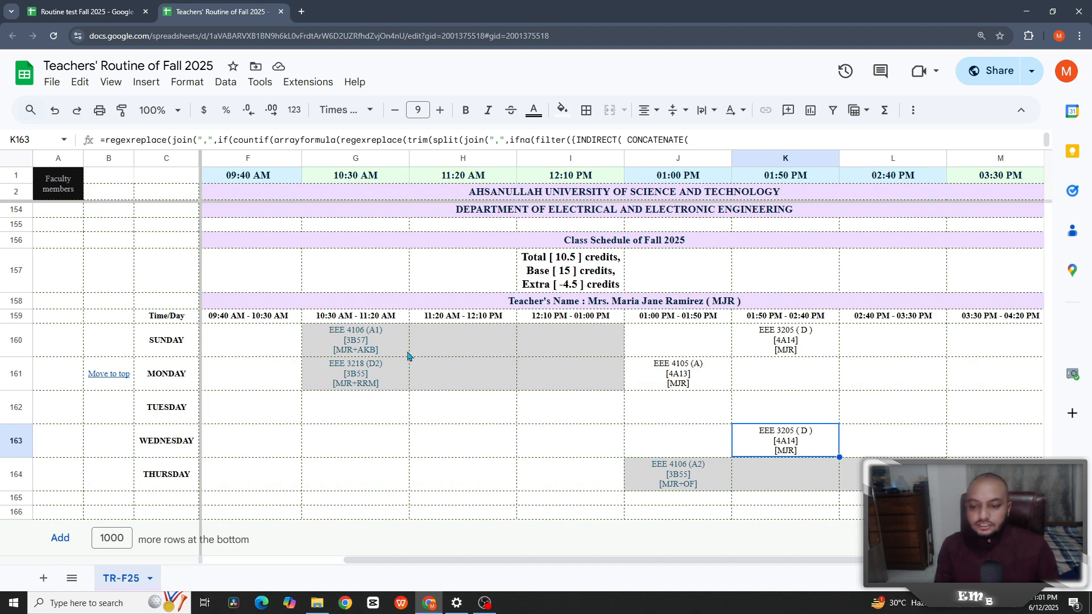
left_click_drag(771, 563, 916, 563)
left_click_drag(1049, 542, 1050, 351)
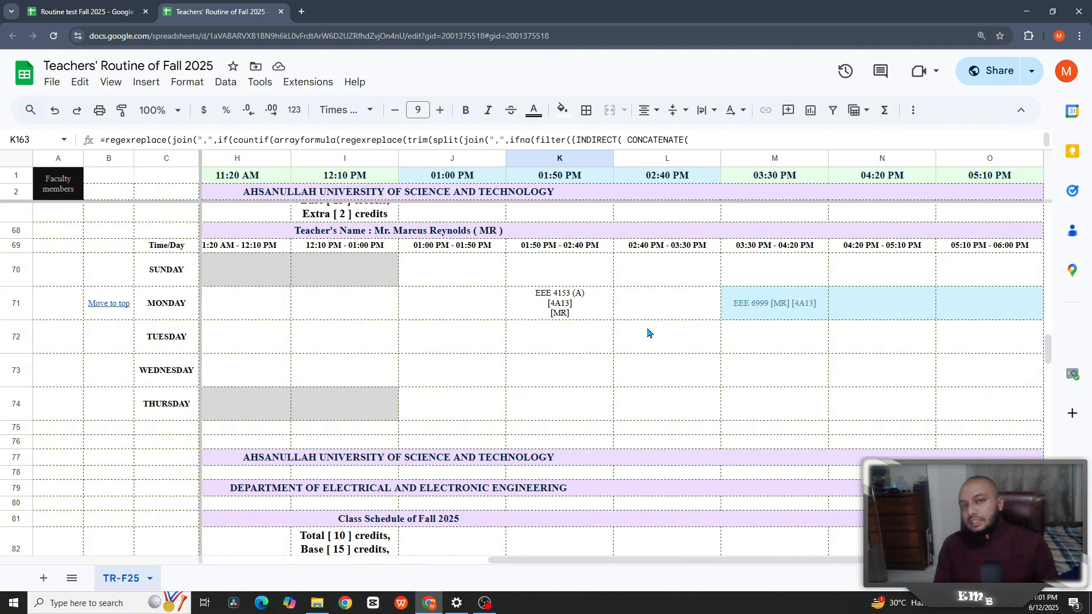
scroll(625, 334, "up", 2)
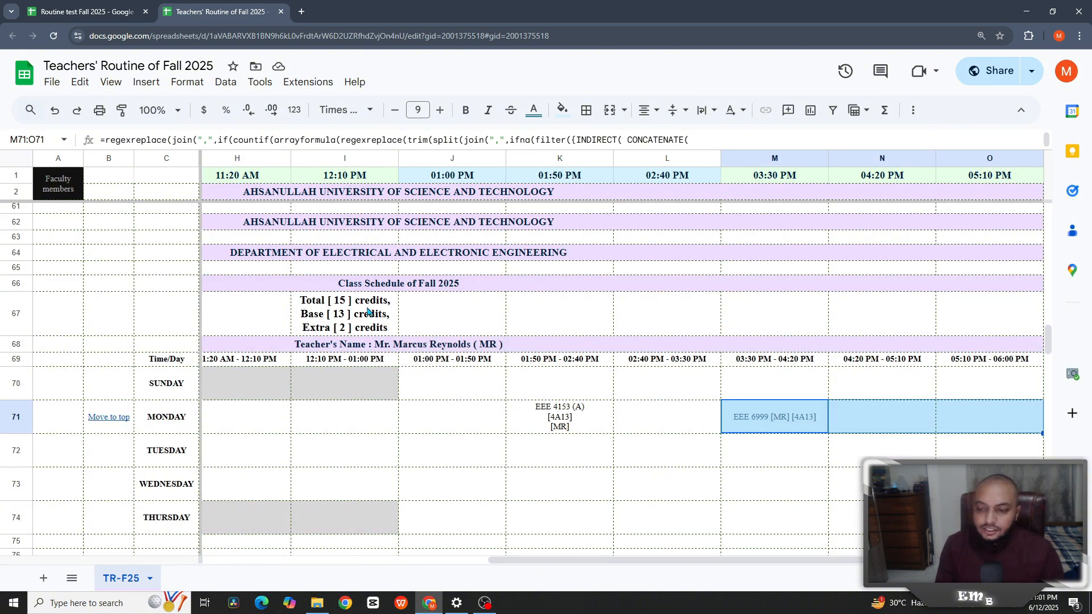
left_click(387, 323)
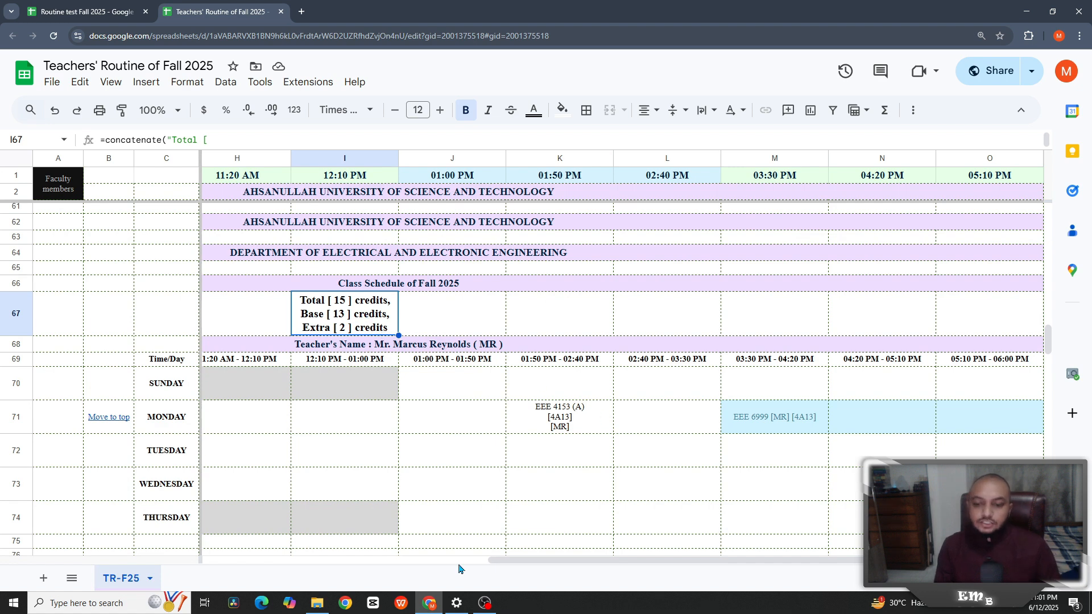
left_click_drag(508, 561, 466, 561)
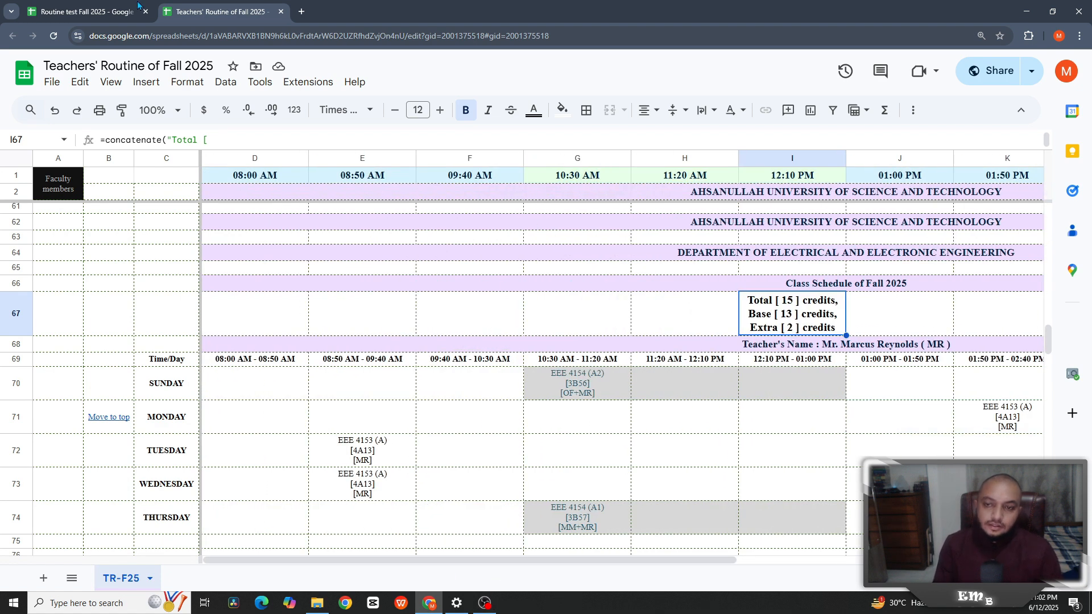
left_click(75, 13)
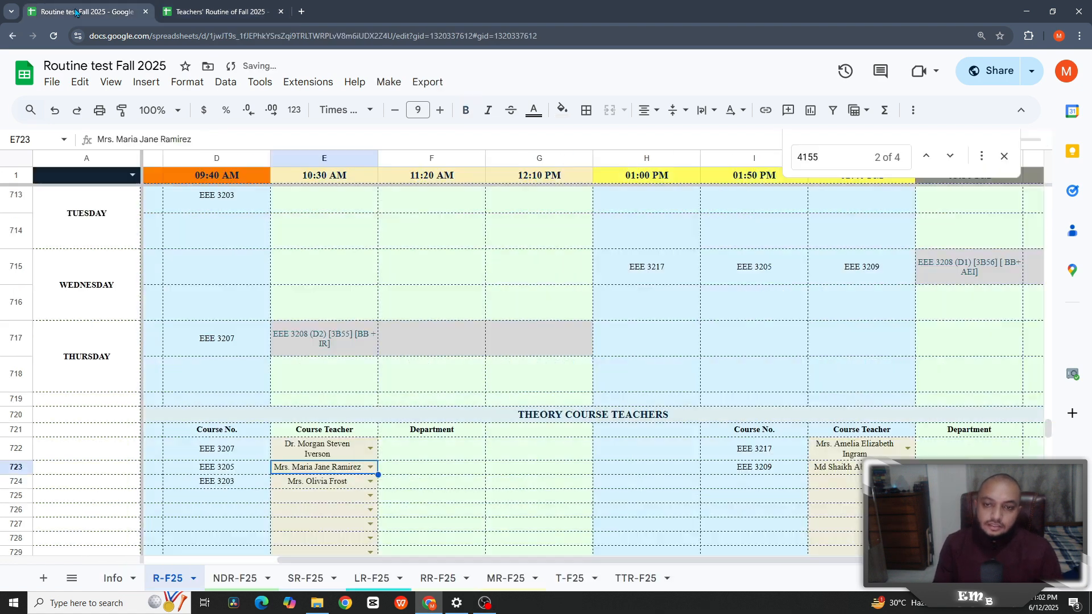
- Open T-F25 and select the last faculty row's EEE 4200 cell, C12
left_click(569, 579)
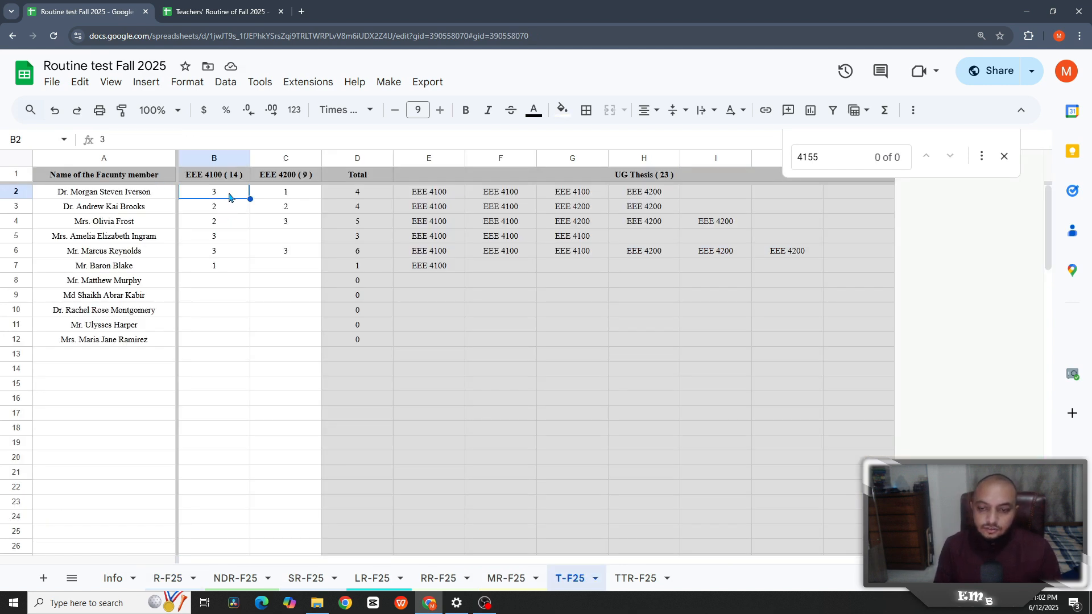
left_click(265, 341)
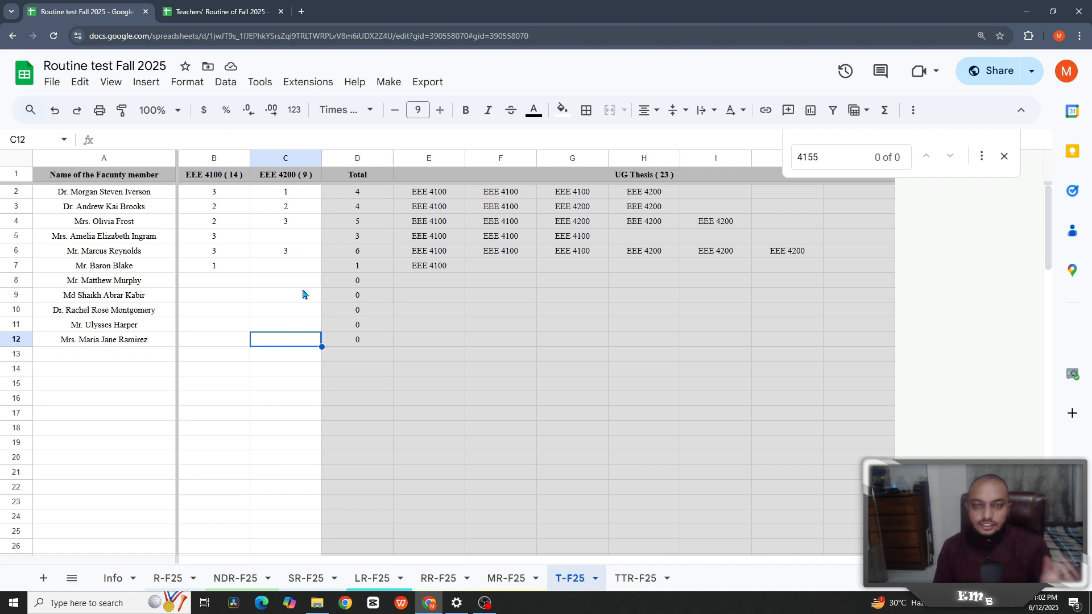
- Run Make > Allocate Thesis and review TTR-F25's 23 allocated theses, closing the find bar
left_click(391, 85)
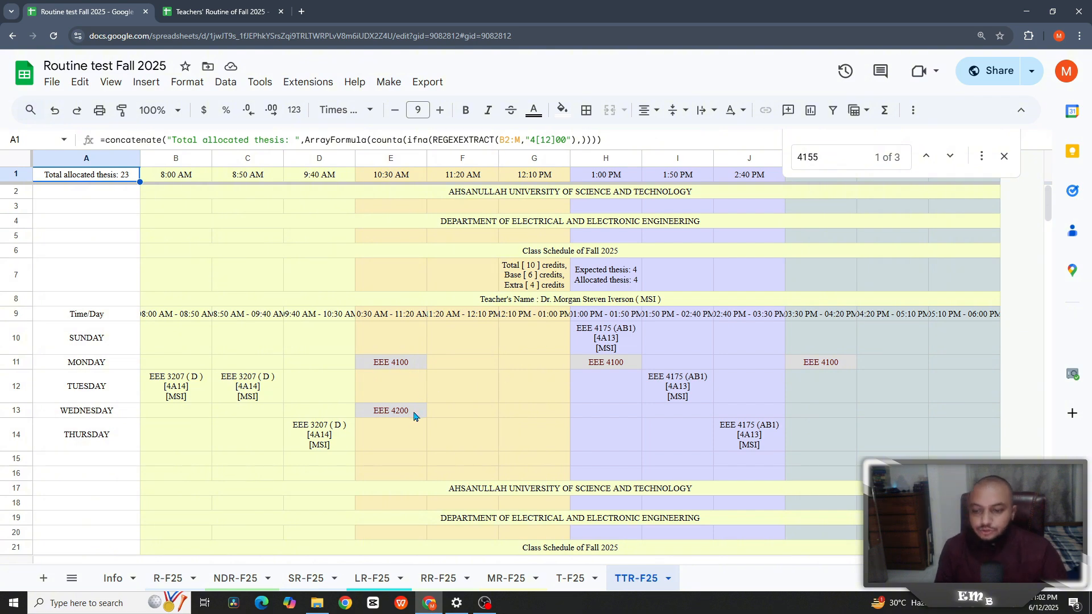
scroll(413, 416, "down", 20)
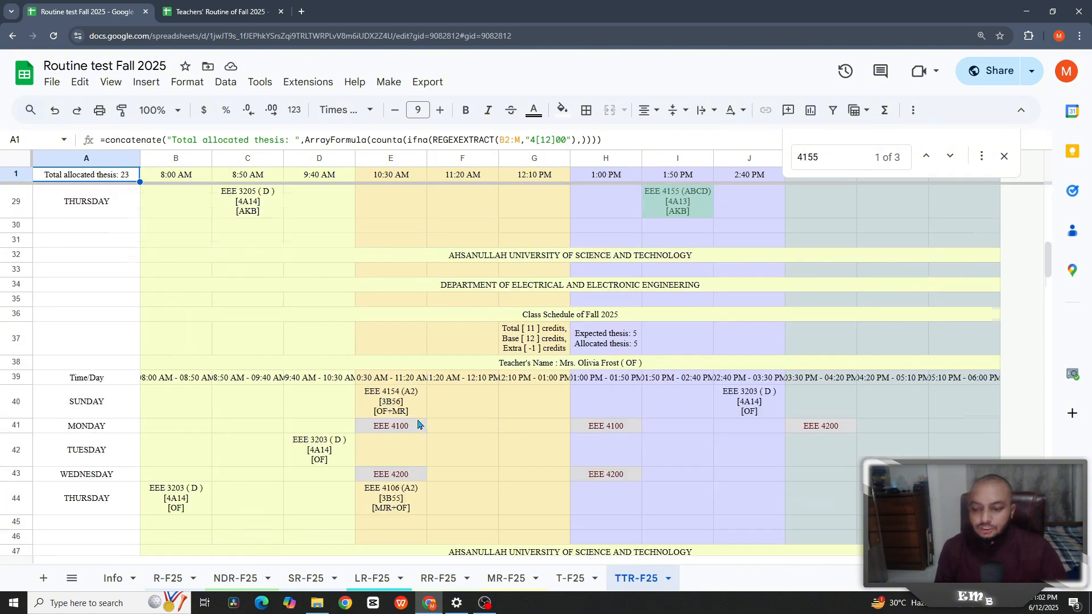
scroll(420, 427, "up", 20)
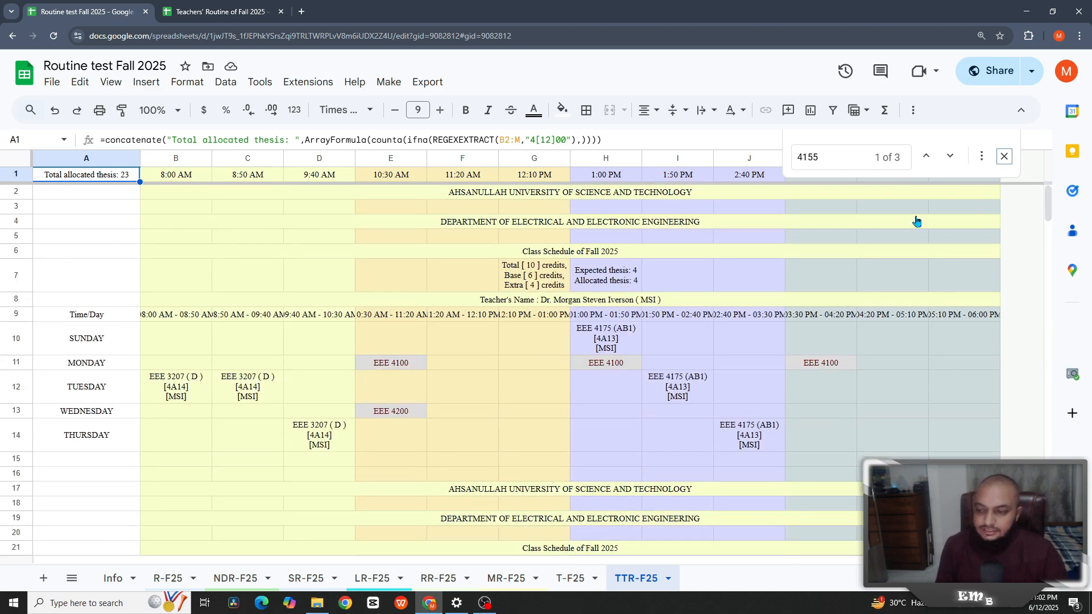
key("Escape")
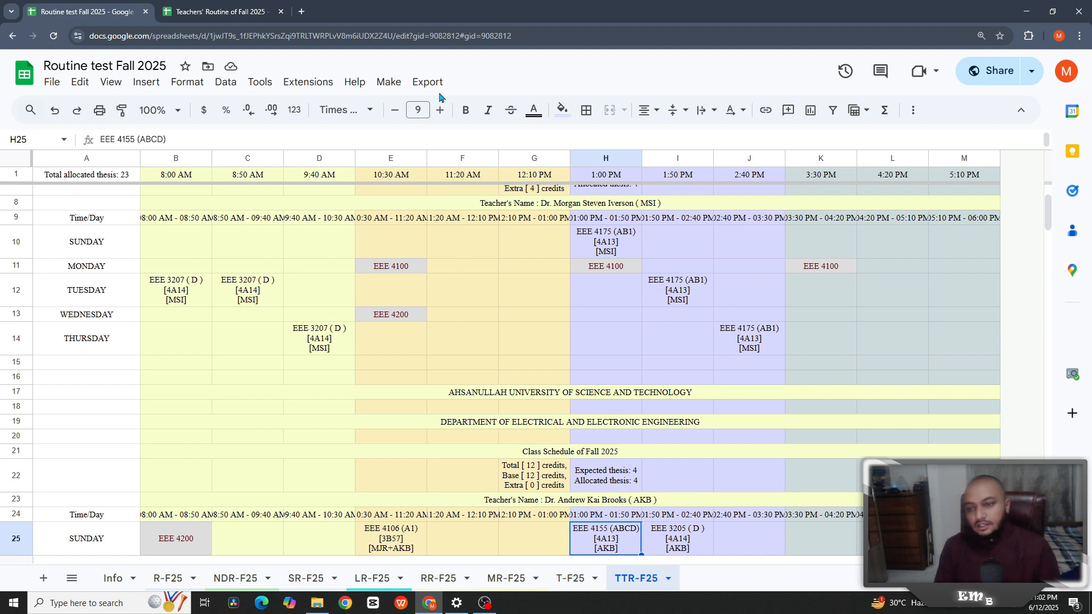
- On the Info sheet, browse the Export menu's routine options and close it without exporting
left_click(115, 579)
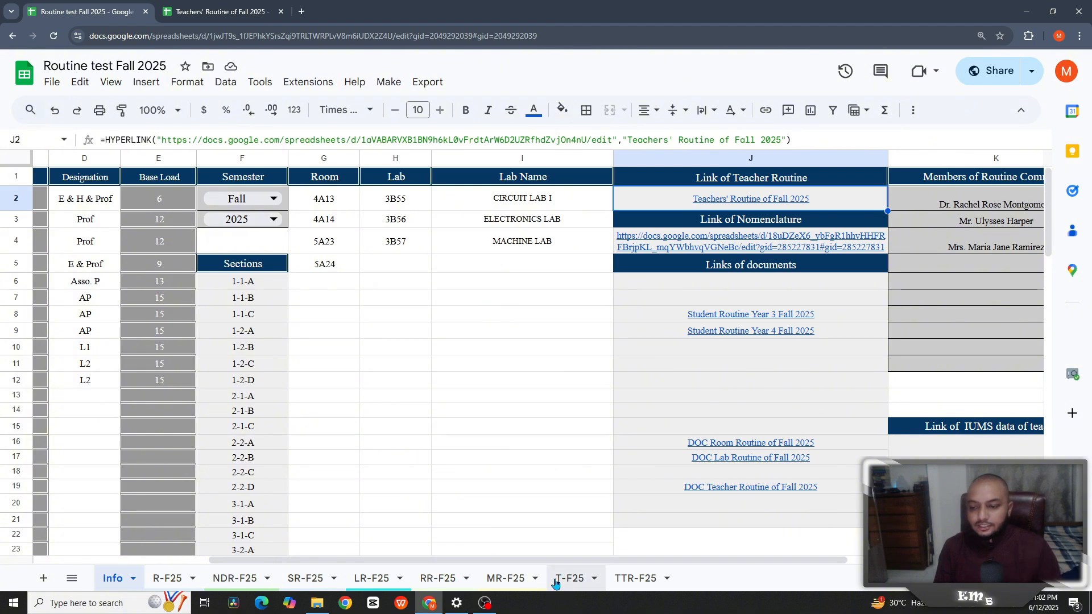
left_click_drag(652, 560, 825, 560)
left_click(428, 82)
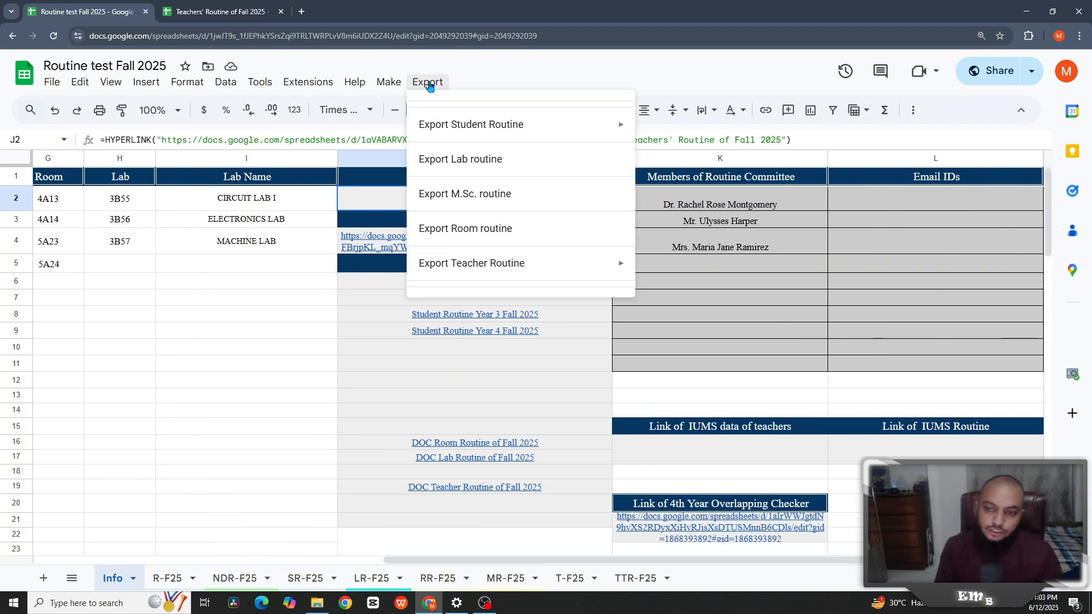
mouse_move(445, 131)
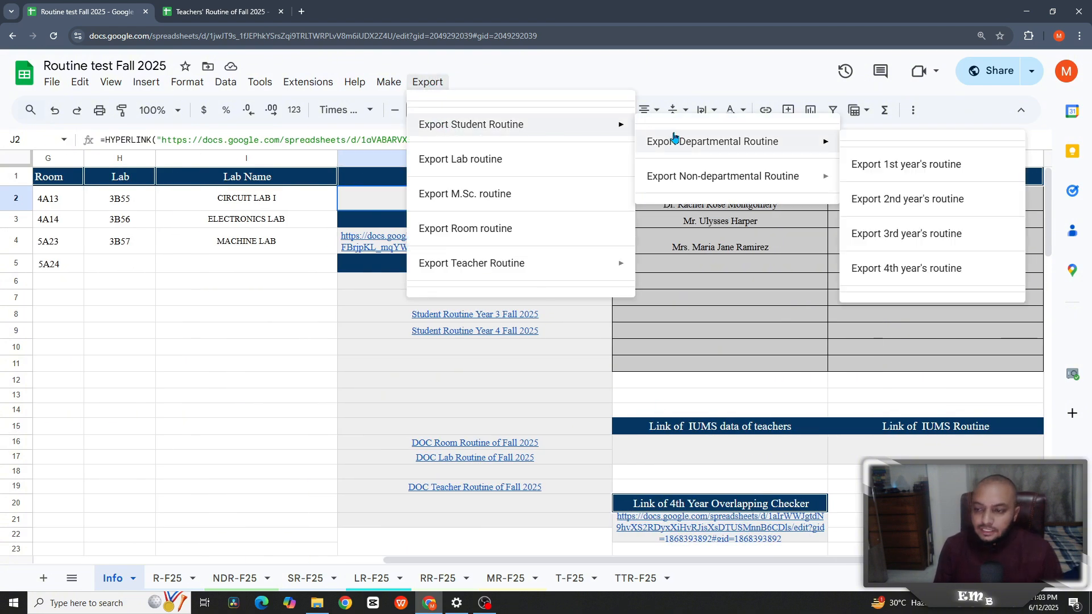
mouse_move(685, 190)
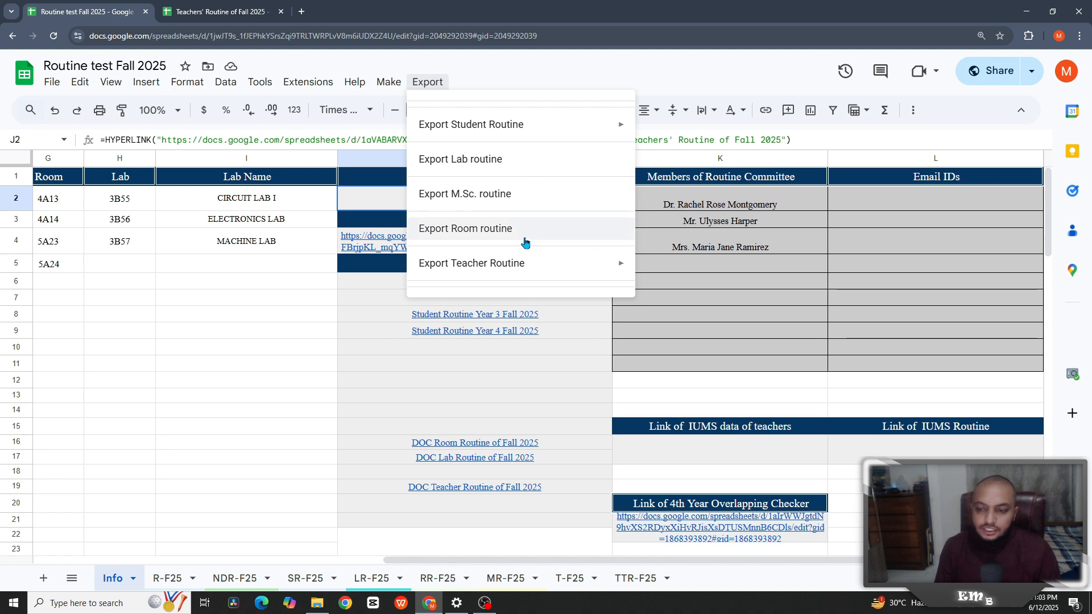
left_click(686, 472)
- Open the DOC Room Routine and DOC Teacher Routine of Fall 2025 links from column J
left_click(460, 447)
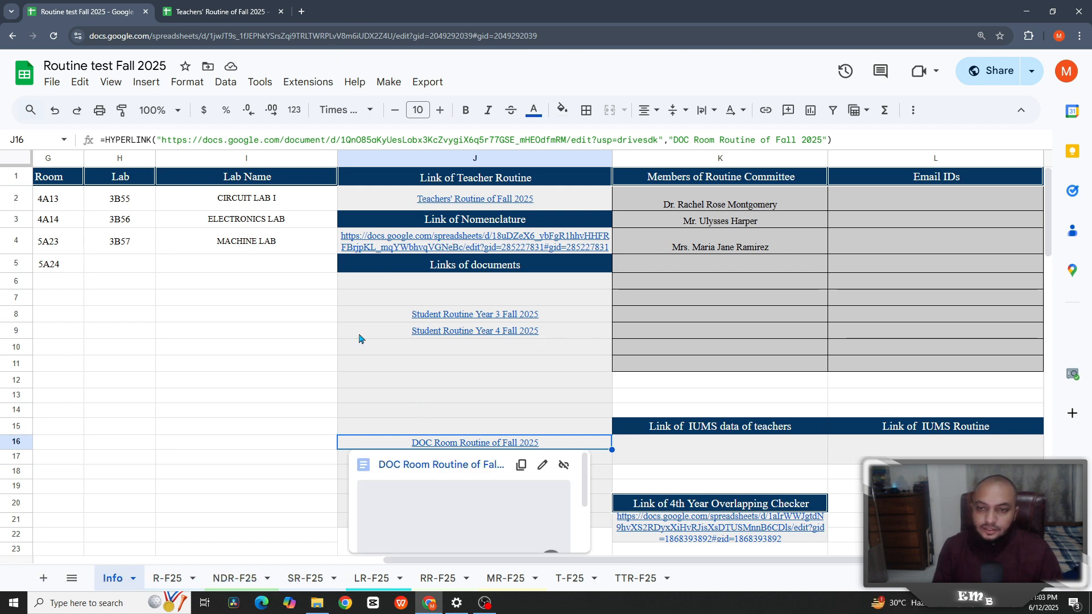
left_click(464, 465, "ctrl")
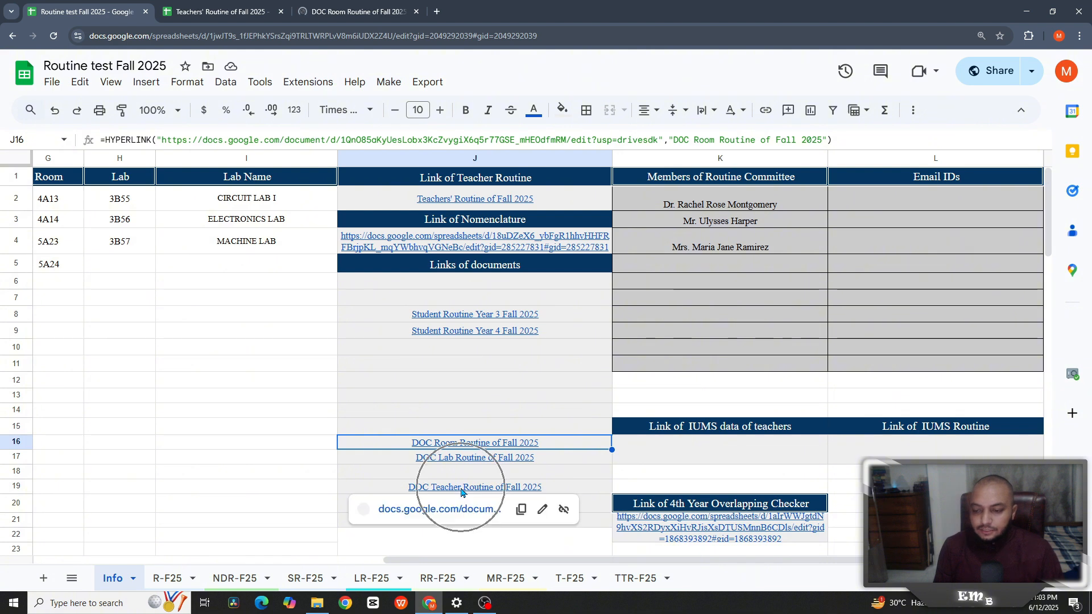
left_click(435, 510, "ctrl")
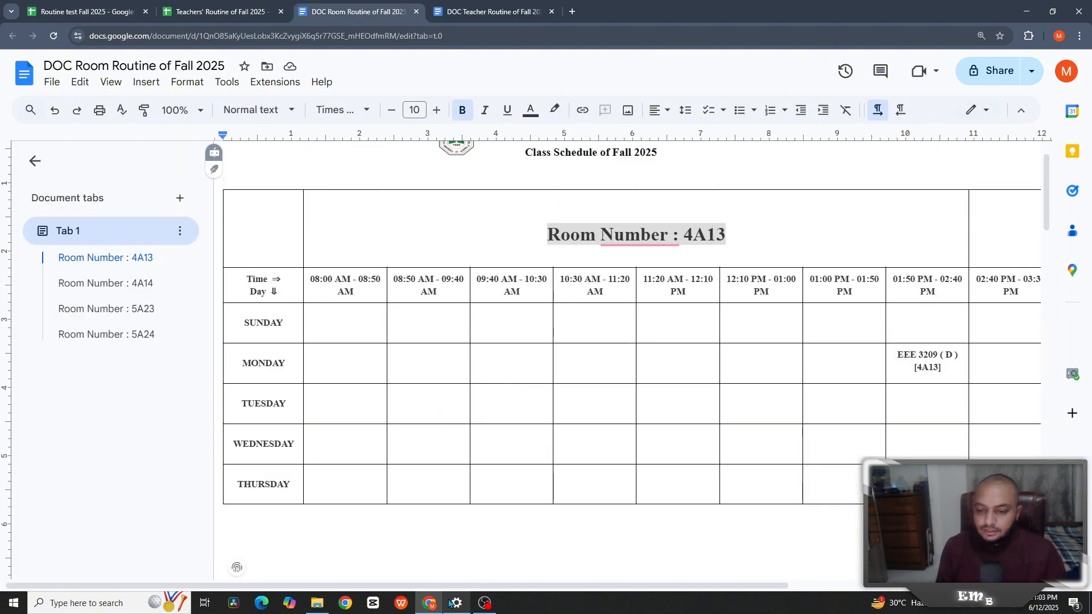
- Scroll through the DOC Room Routine pages covering rooms 4A13 through 5A24
left_click_drag(460, 588, 601, 587)
scroll(588, 446, "down", 13)
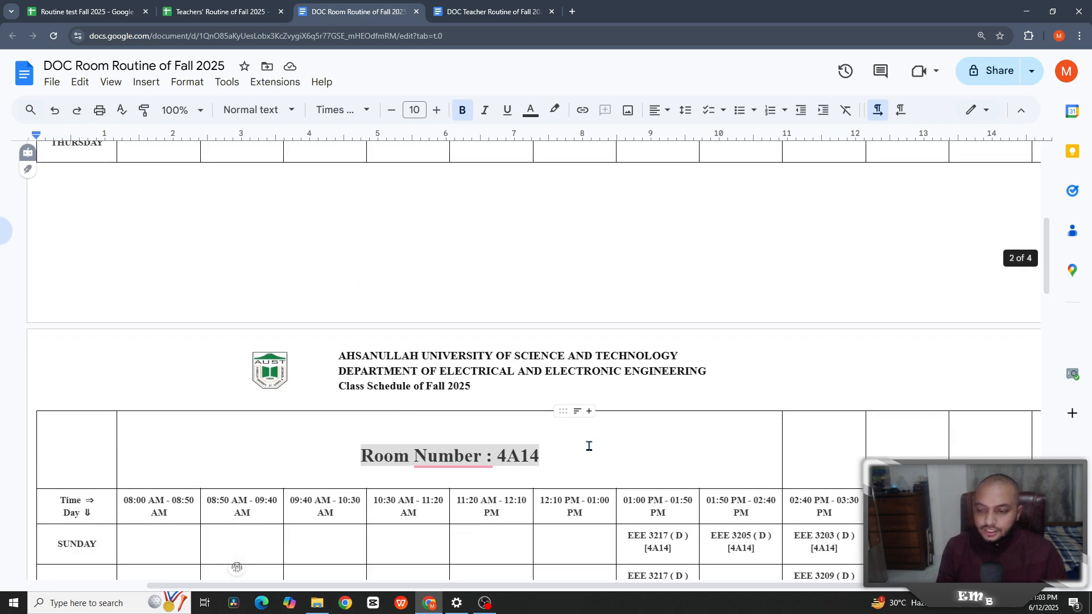
scroll(589, 446, "down", 7)
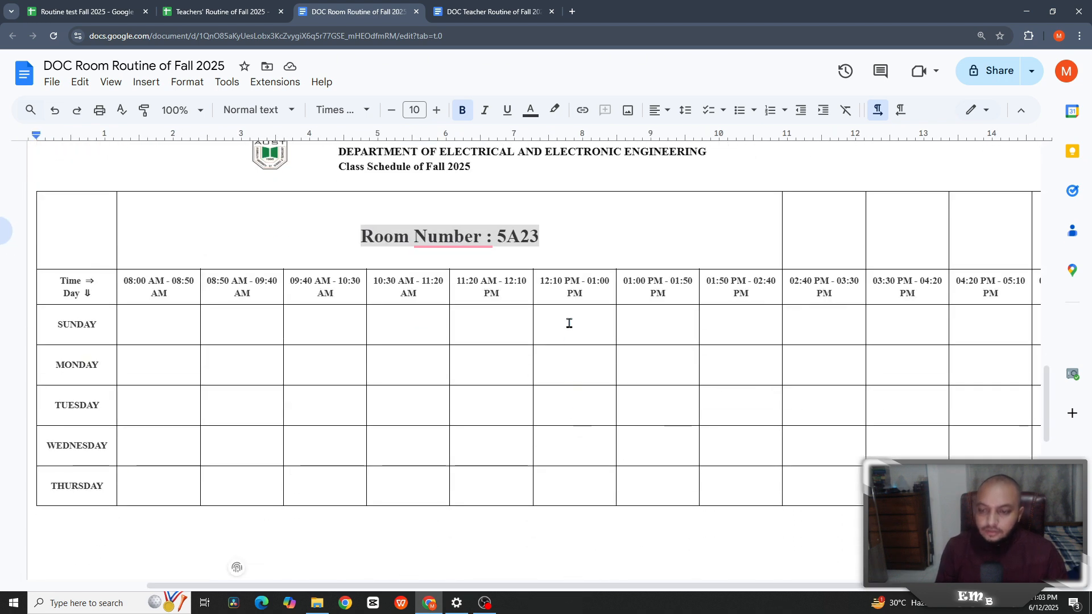
scroll(571, 319, "down", 4)
scroll(571, 320, "down", 8)
scroll(571, 320, "up", 9)
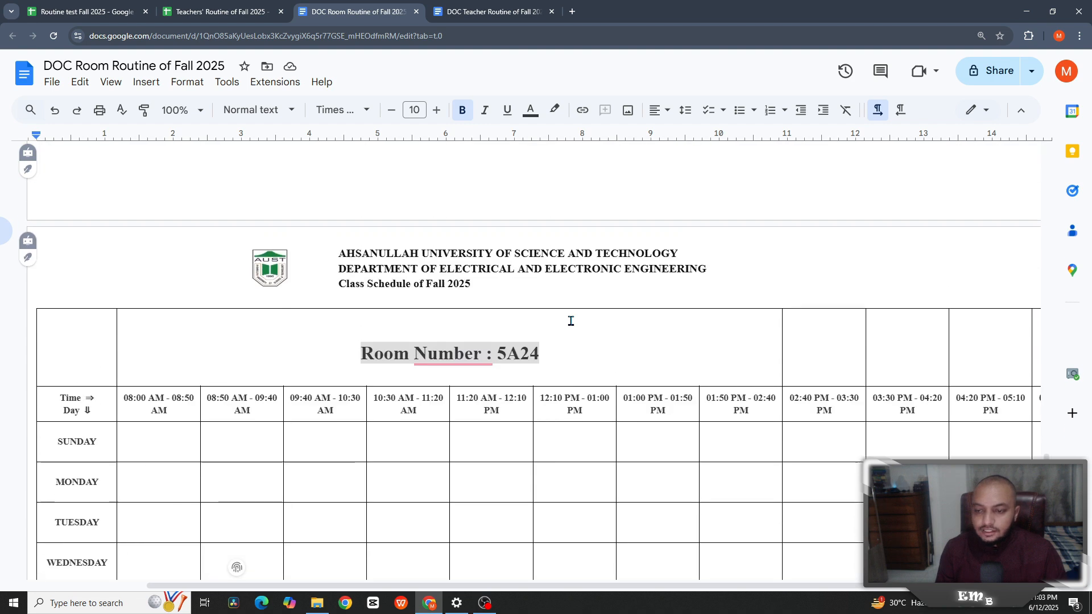
scroll(433, 267, "up", 4)
- In DOC Teacher Routine, view the fourth teacher's timetable, then return to Routine test Fall 2025
key("ctrl+Tab")
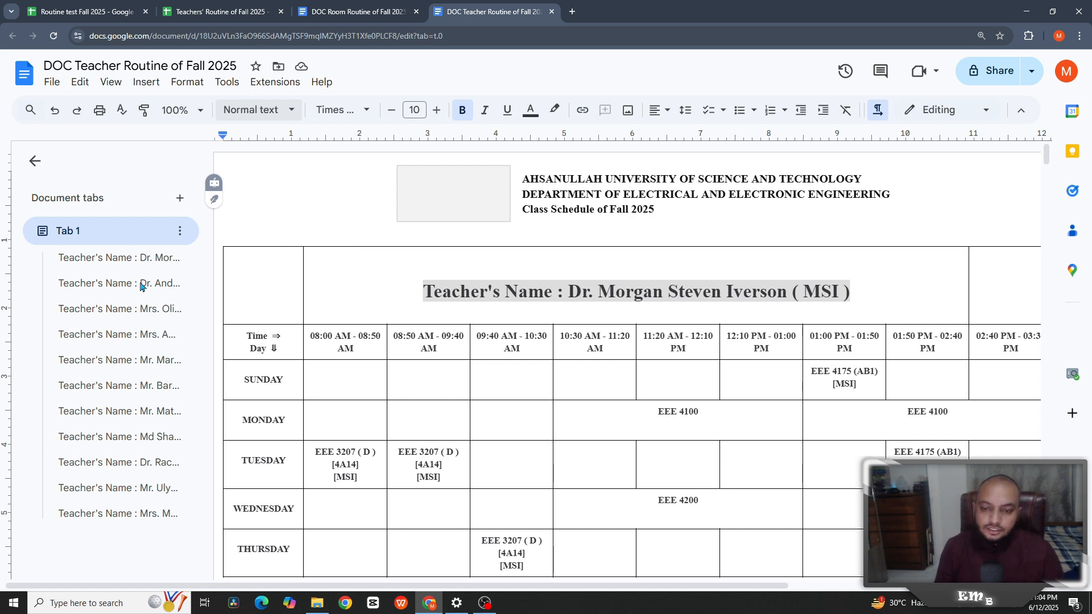
left_click(106, 340)
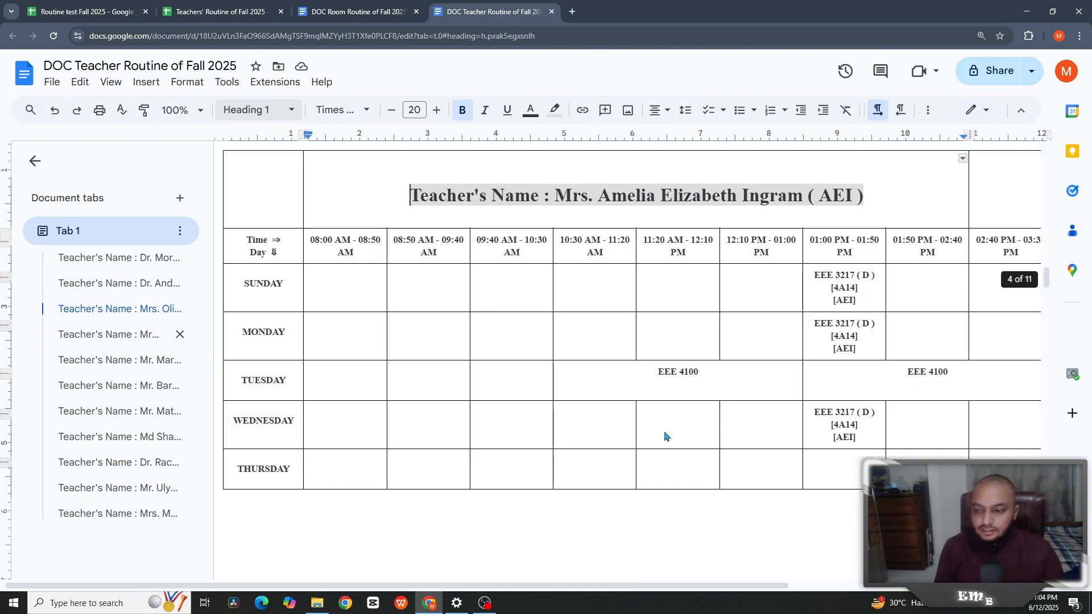
scroll(563, 590, "right", 5)
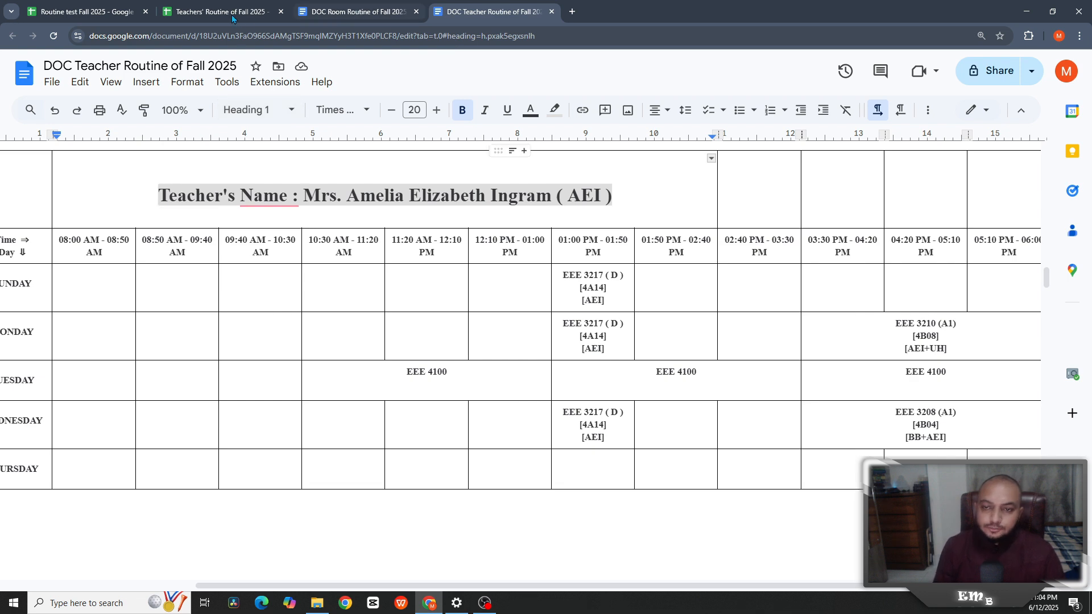
left_click(85, 12)
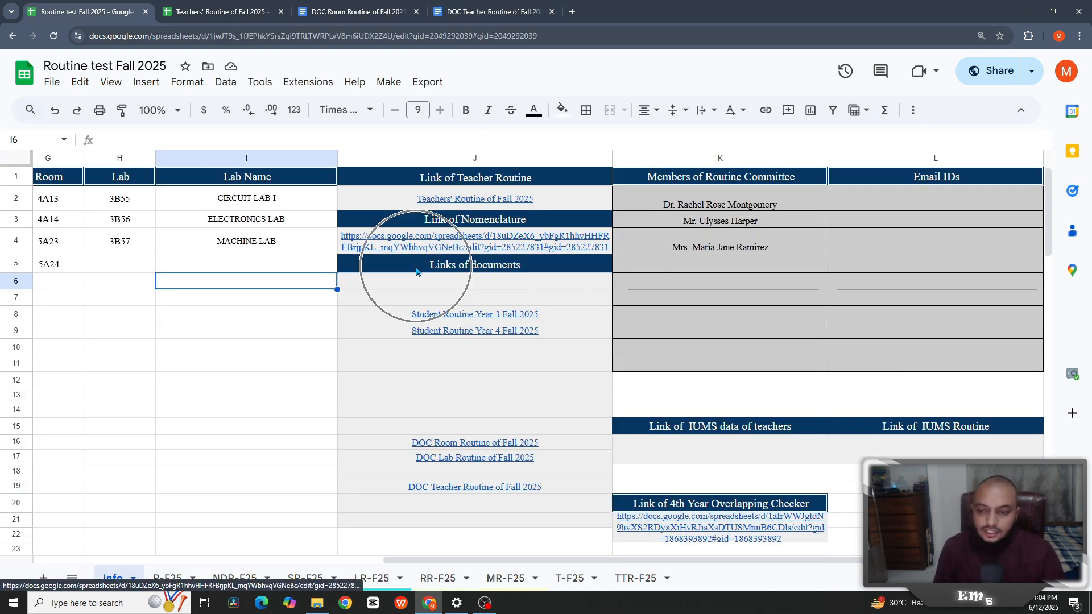
- Open the Nomenclature link in J4 and switch to the Demo Nomenclature spreadsheet's tab
left_click(416, 272)
left_click(389, 82)
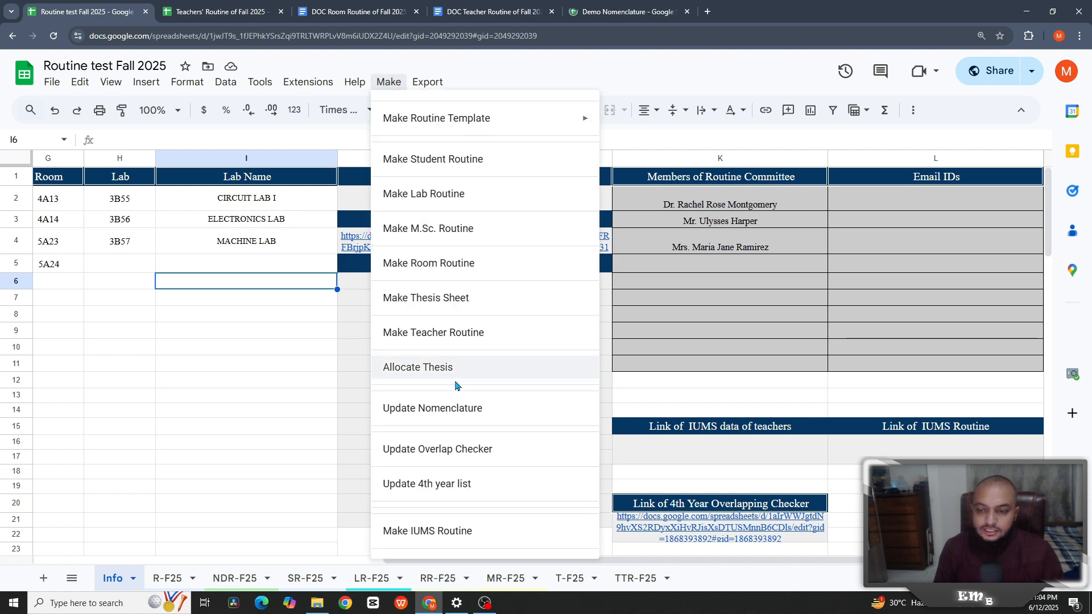
left_click(620, 15)
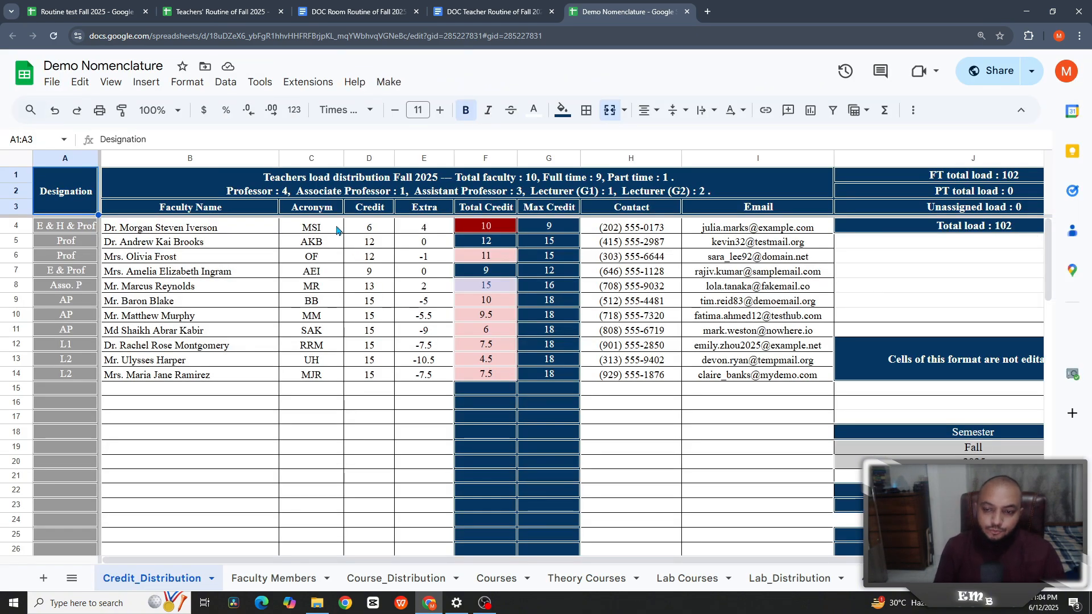
- Check the first teacher's Extra credit formula and the Faculty Members list, then open Course_Distribution
left_click(421, 228)
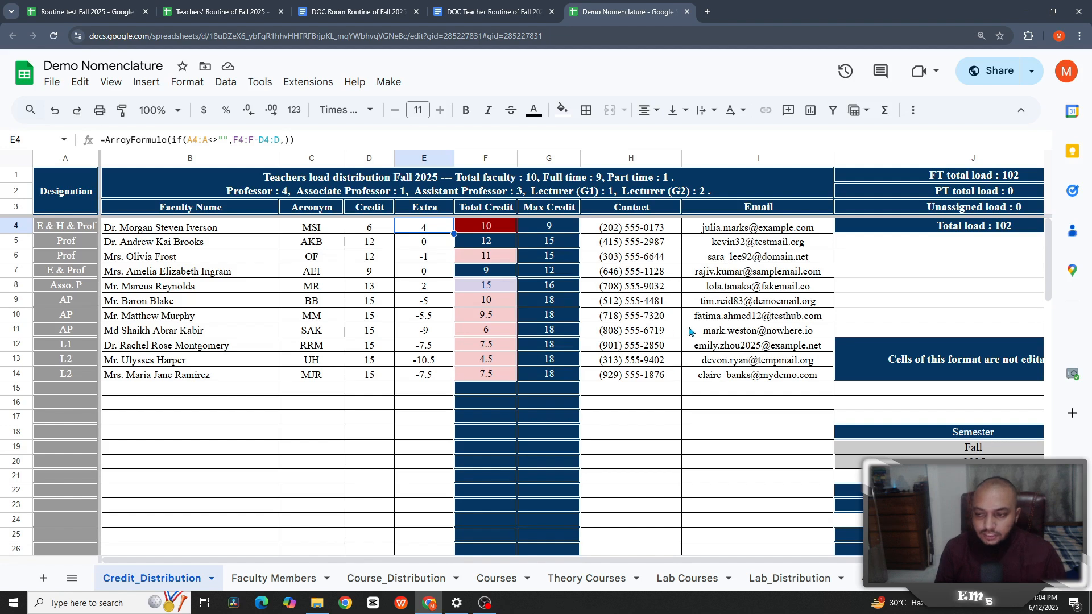
left_click(276, 579)
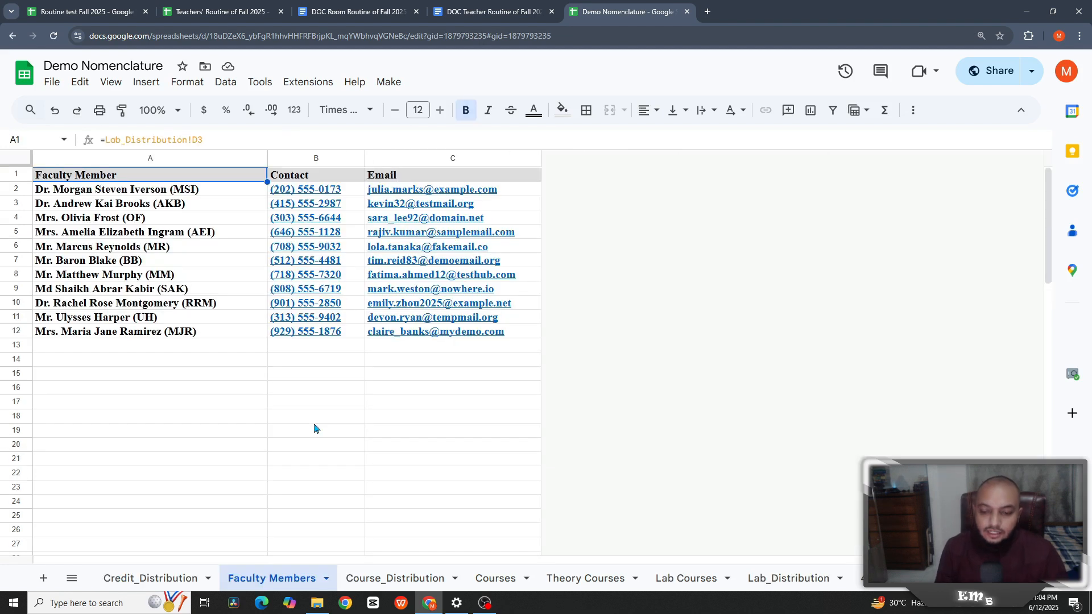
left_click(52, 82)
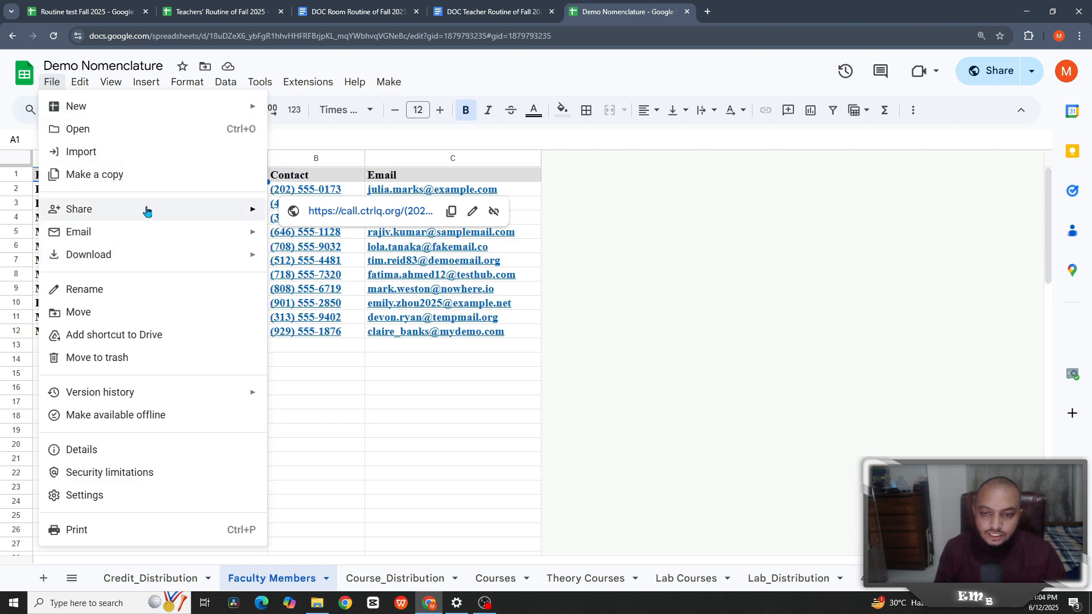
mouse_move(146, 210)
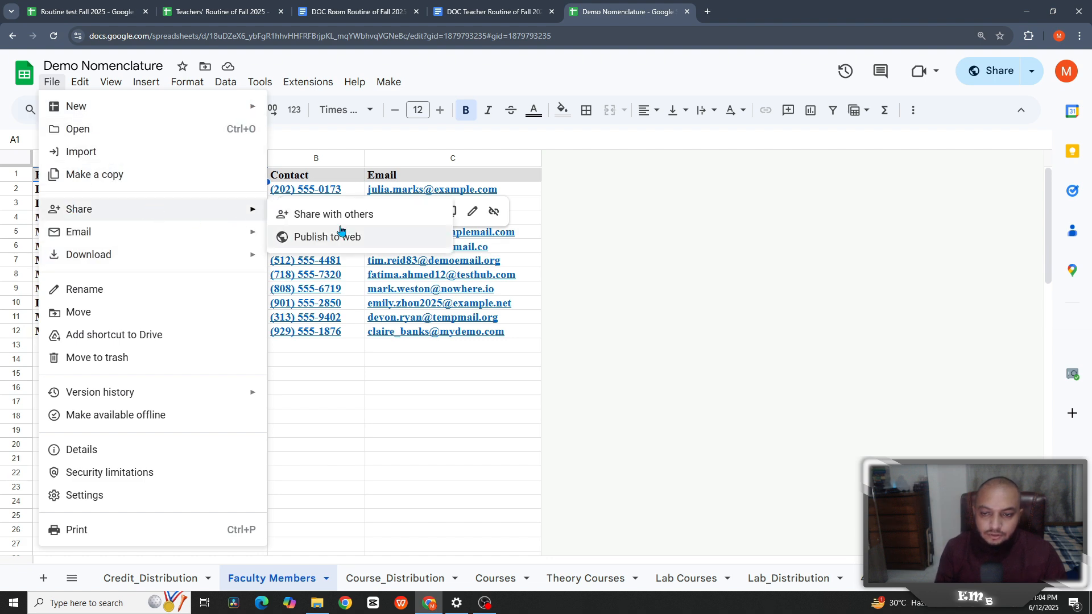
left_click(433, 366)
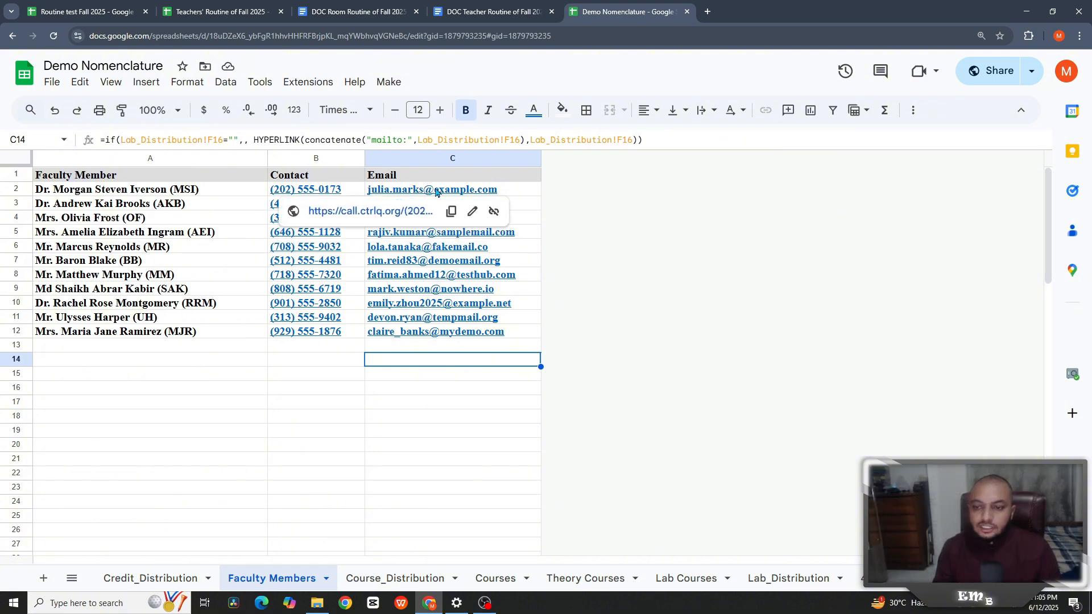
mouse_move(436, 192)
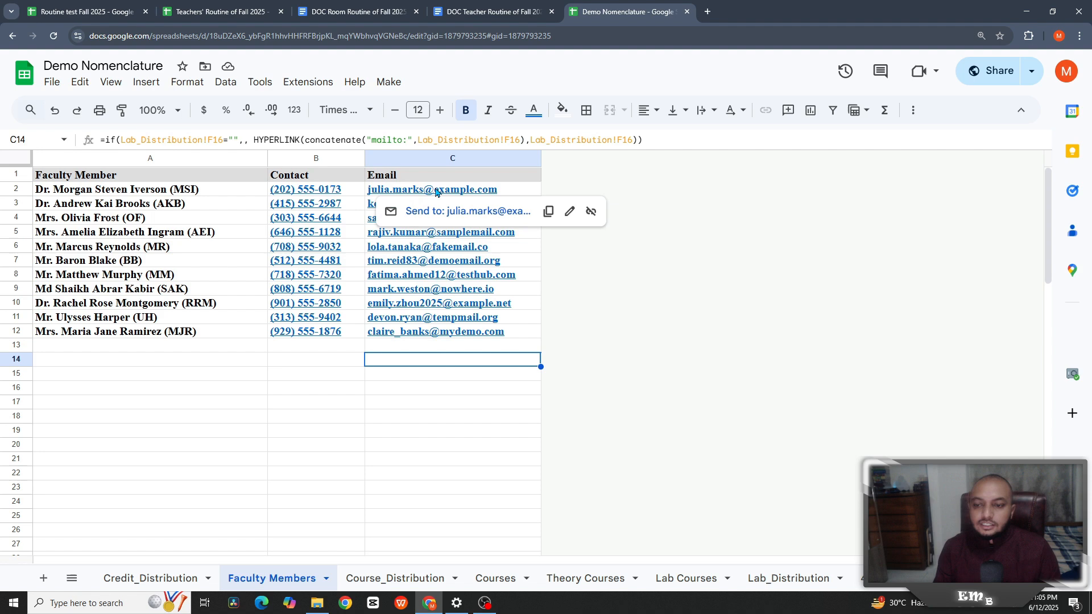
left_click(401, 586)
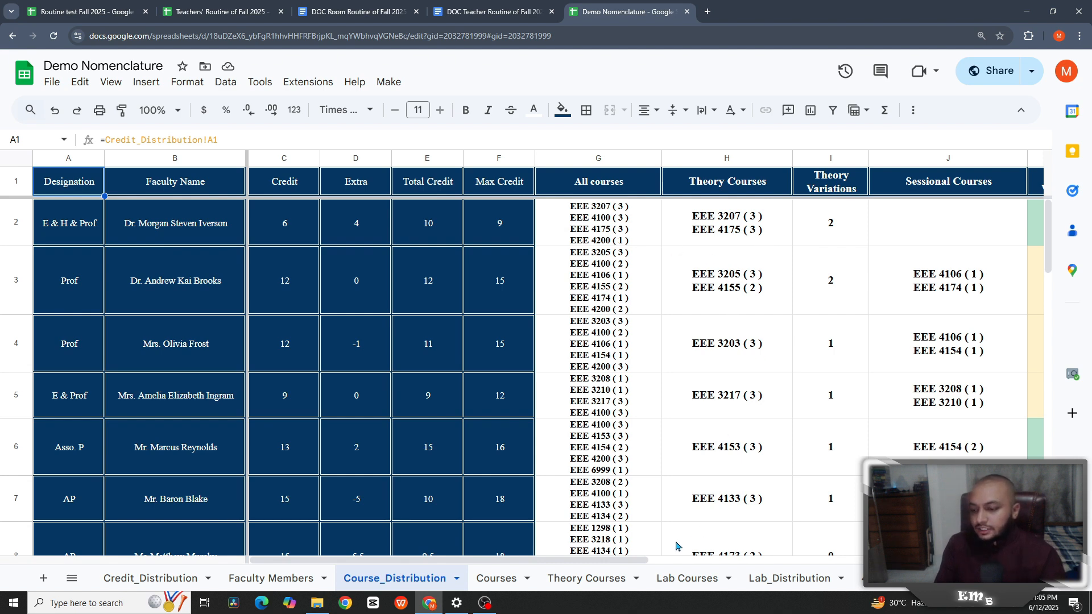
- Scroll across Course_Distribution to review credits and the first Sessional Courses entry
scroll(712, 566, "right", 3)
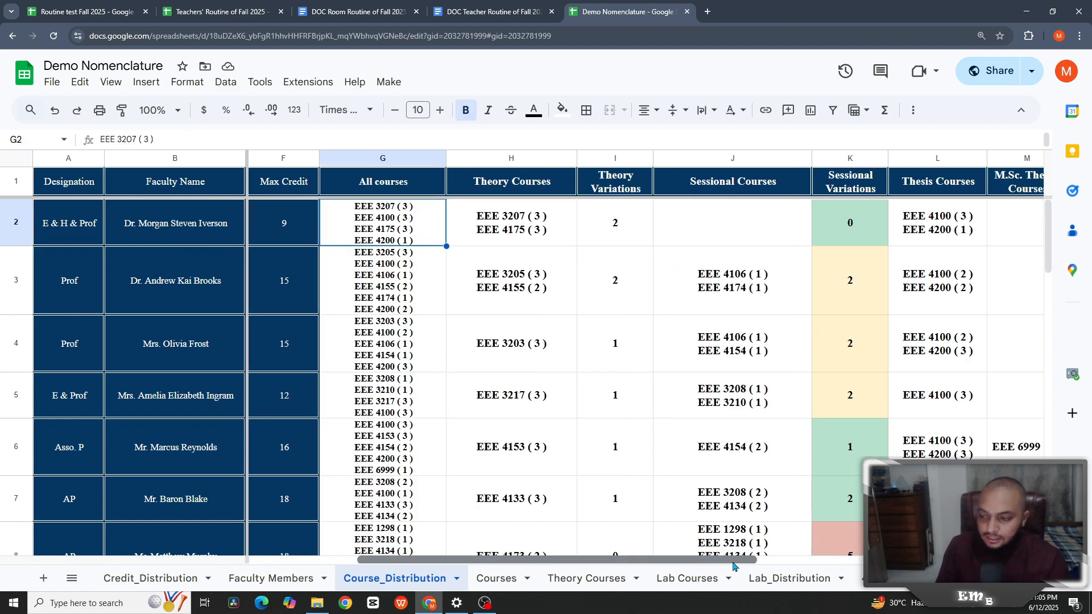
left_click(751, 216)
scroll(863, 319, "down", 2)
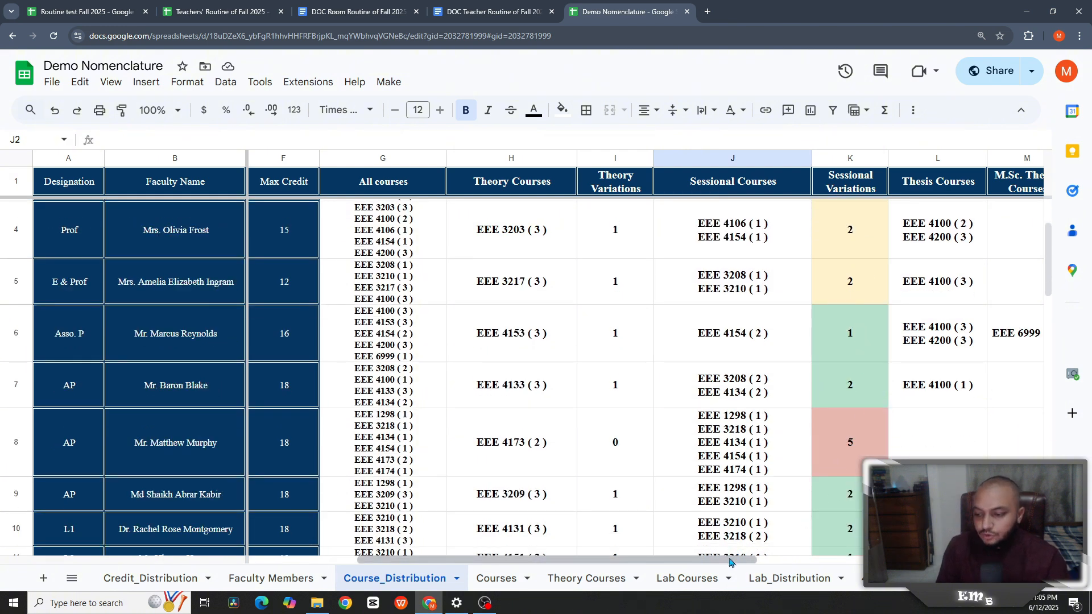
scroll(736, 555, "right", 3)
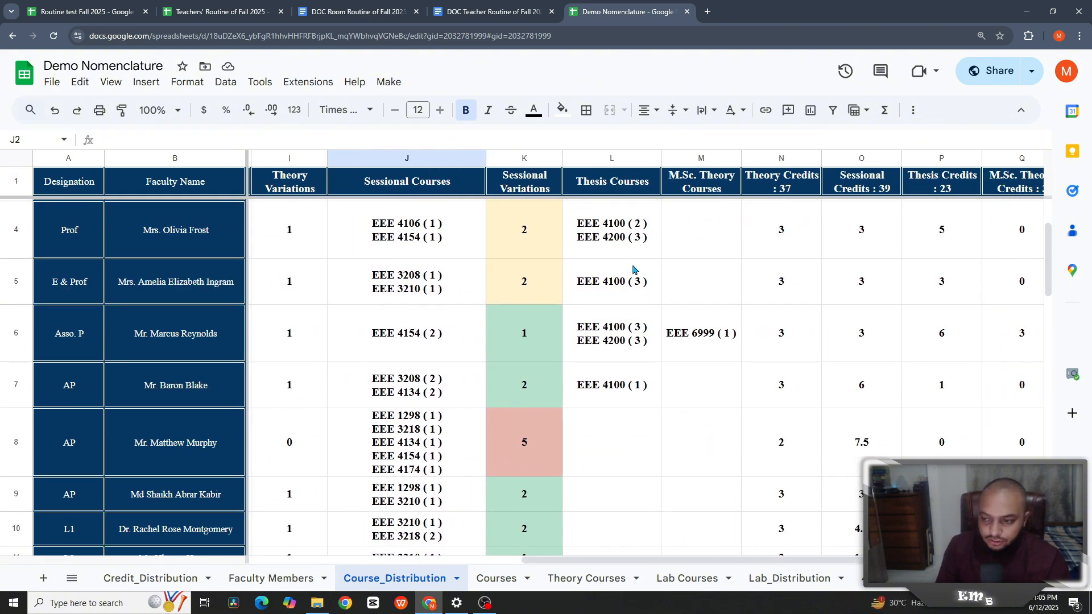
scroll(754, 566, "right", 2)
scroll(739, 560, "left", 5)
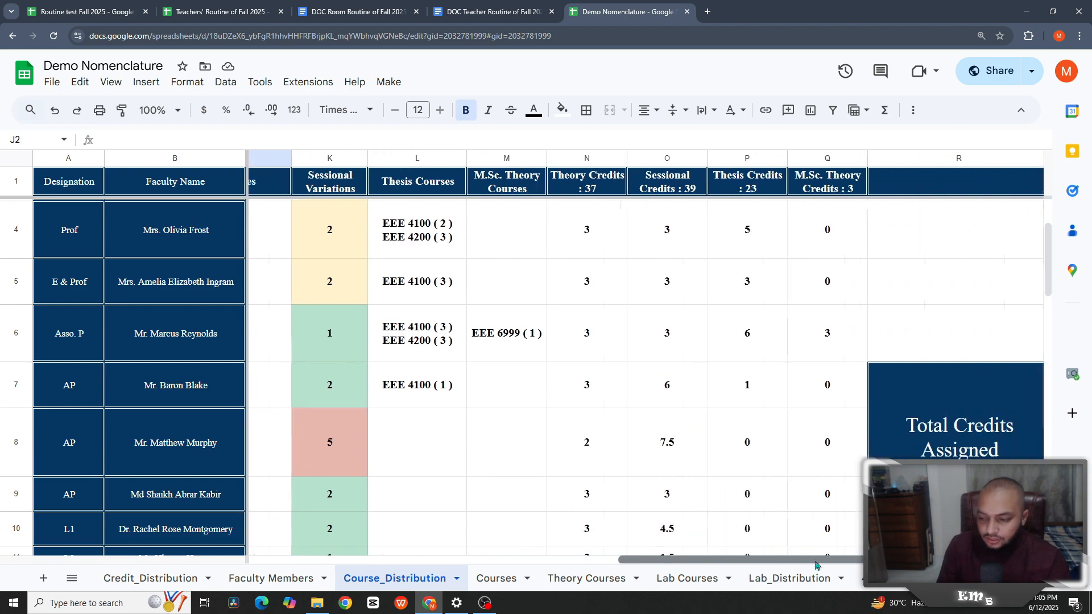
- View the Courses allocation list, then scroll across Theory Courses to see preparers and scrutinizers
left_click(496, 578)
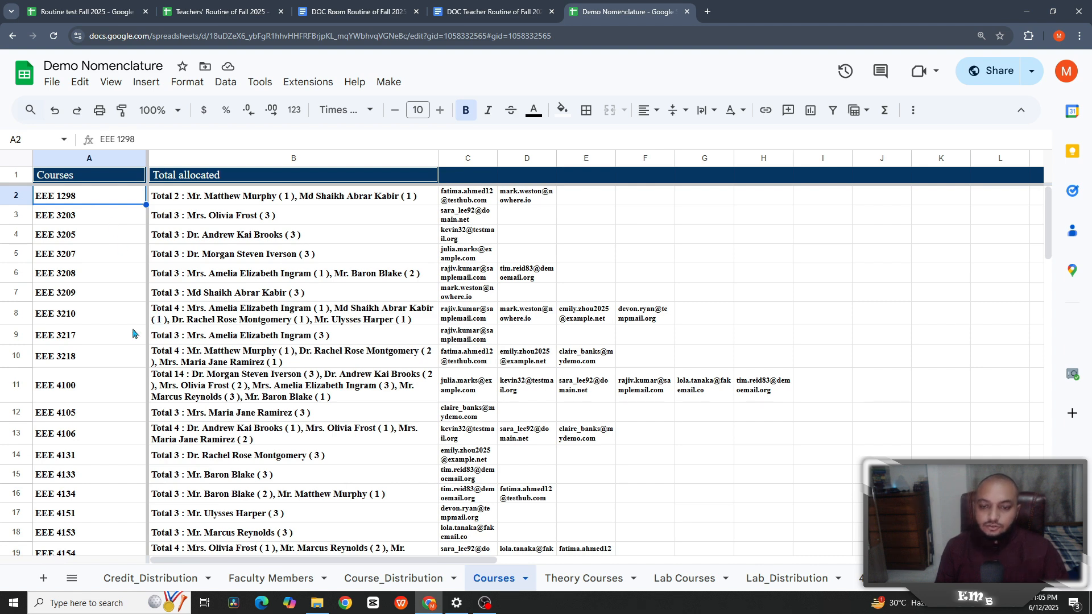
left_click(560, 580)
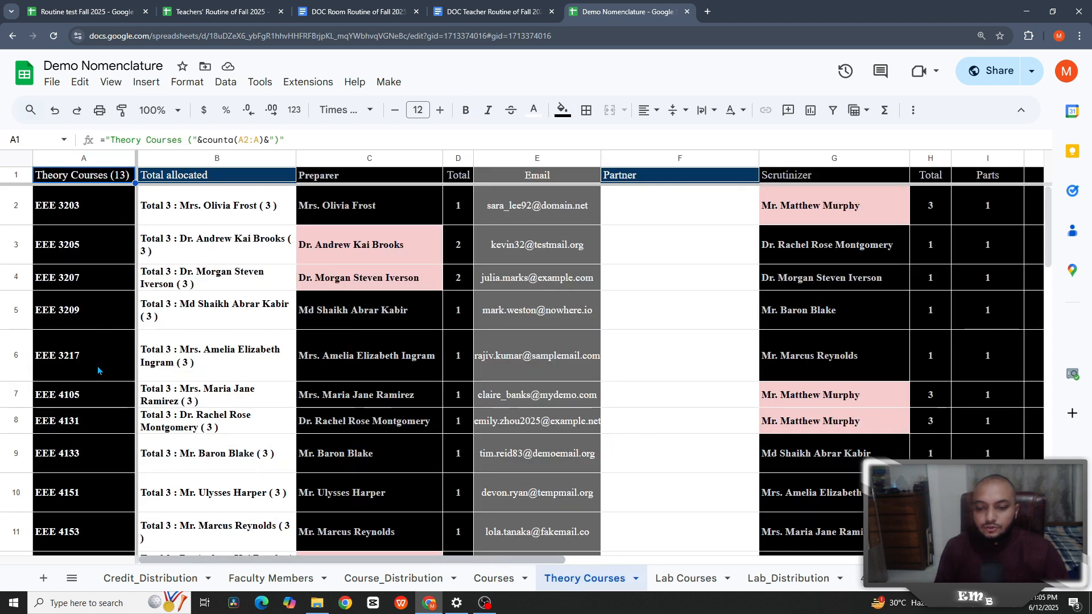
left_click_drag(450, 563, 838, 571)
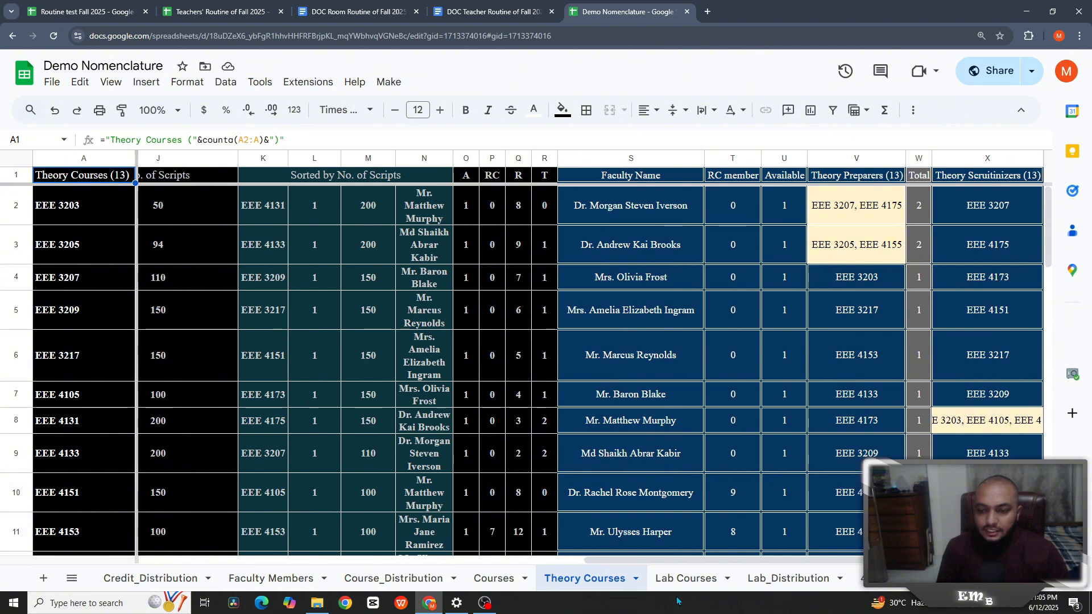
left_click_drag(669, 561, 484, 545)
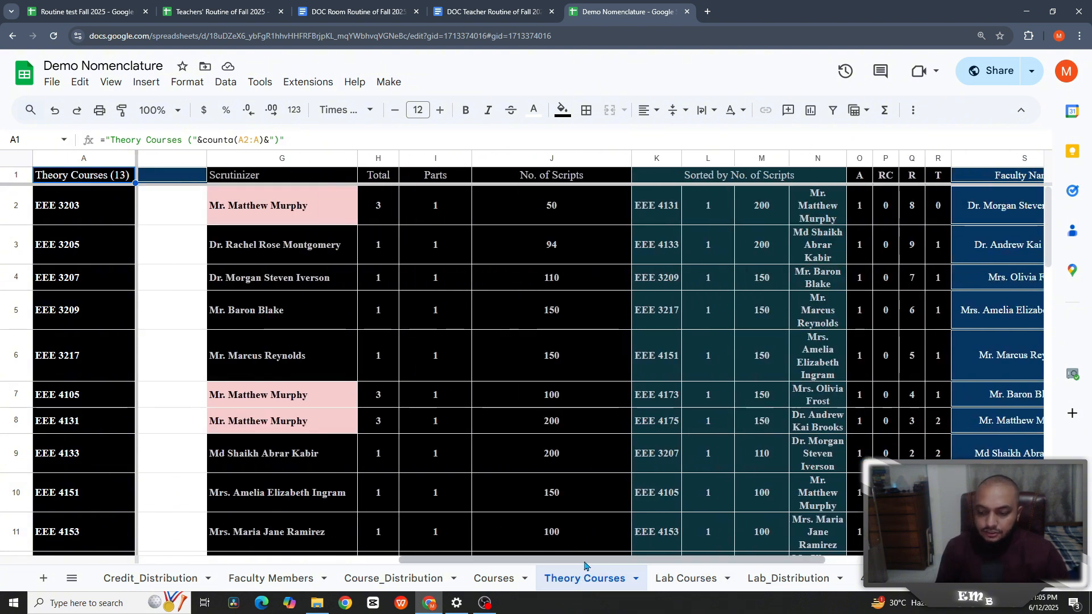
left_click_drag(585, 565, 321, 563)
- Review the Lab Courses sheet, checking the first lab's allocation text in B2
left_click(680, 578)
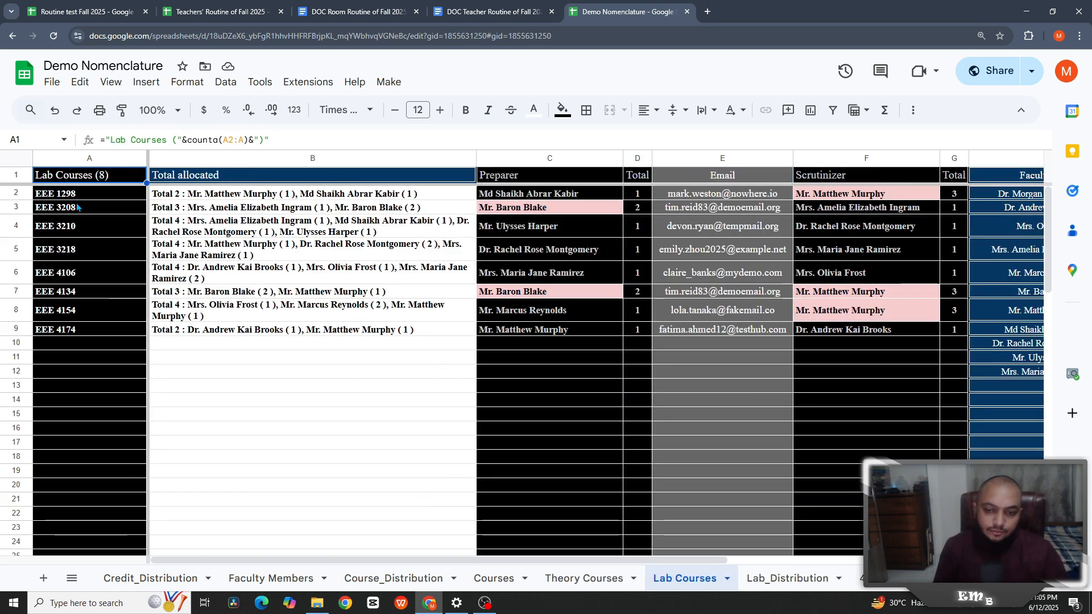
left_click(171, 194)
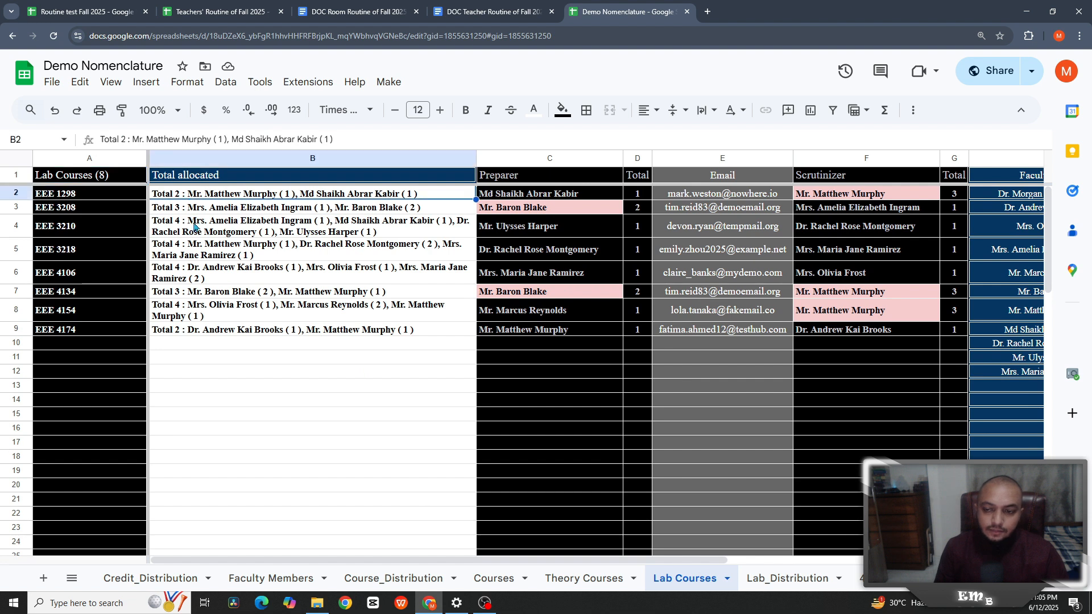
left_click_drag(552, 564, 847, 563)
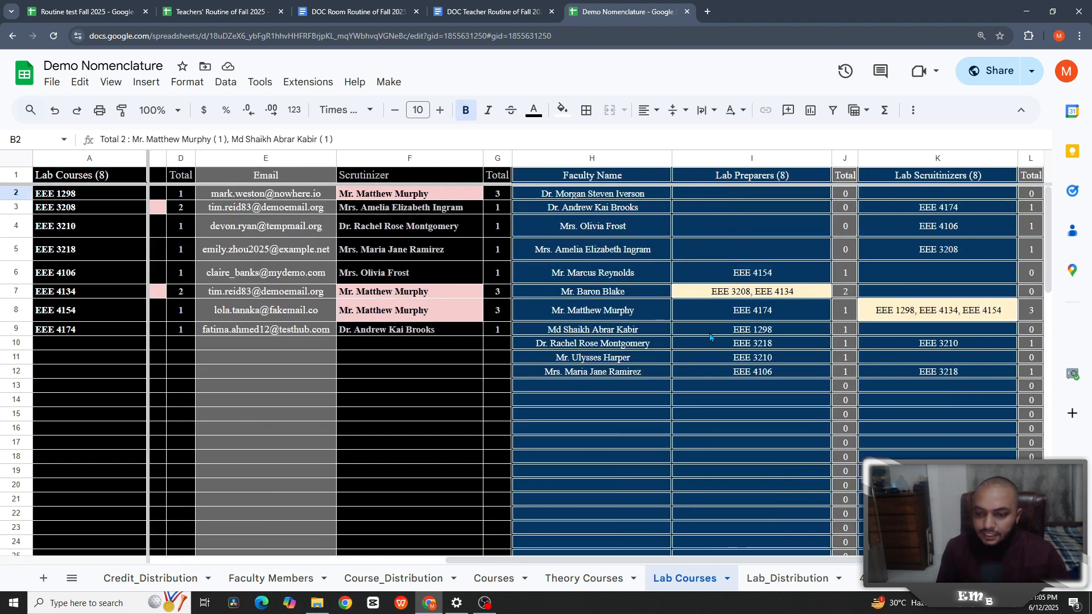
left_click_drag(584, 561, 411, 557)
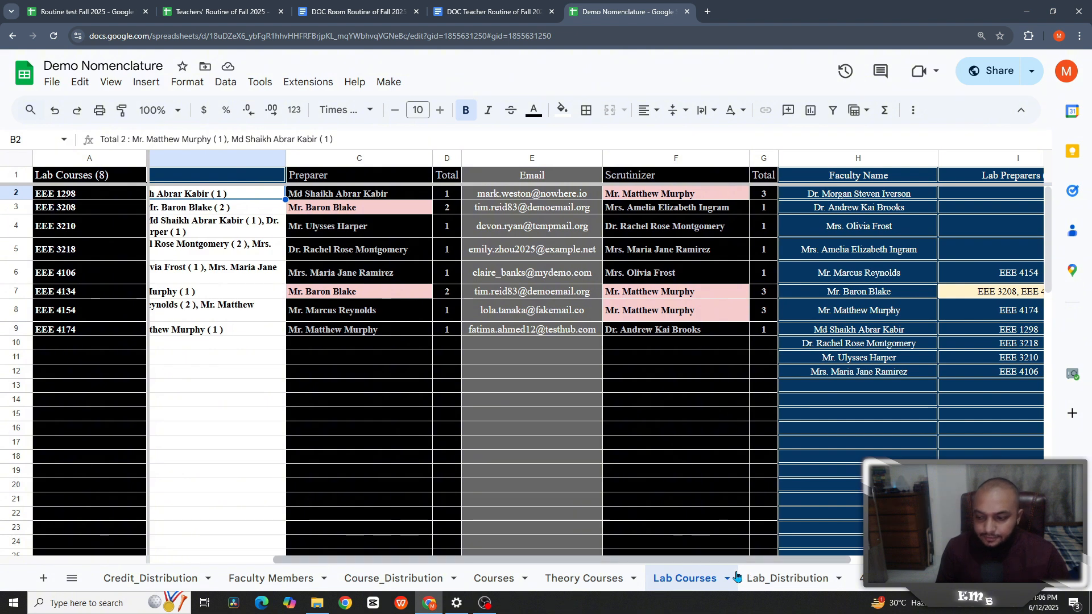
left_click_drag(713, 561, 902, 563)
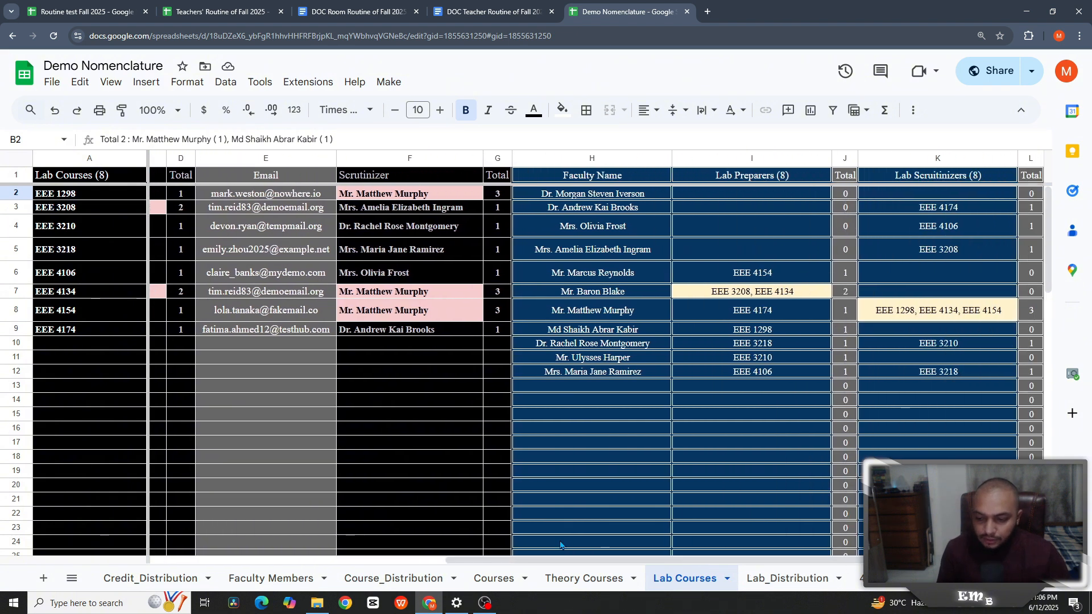
- Scroll through Lab_Distribution, then move to the faculty groups and student list sheet
left_click(758, 579)
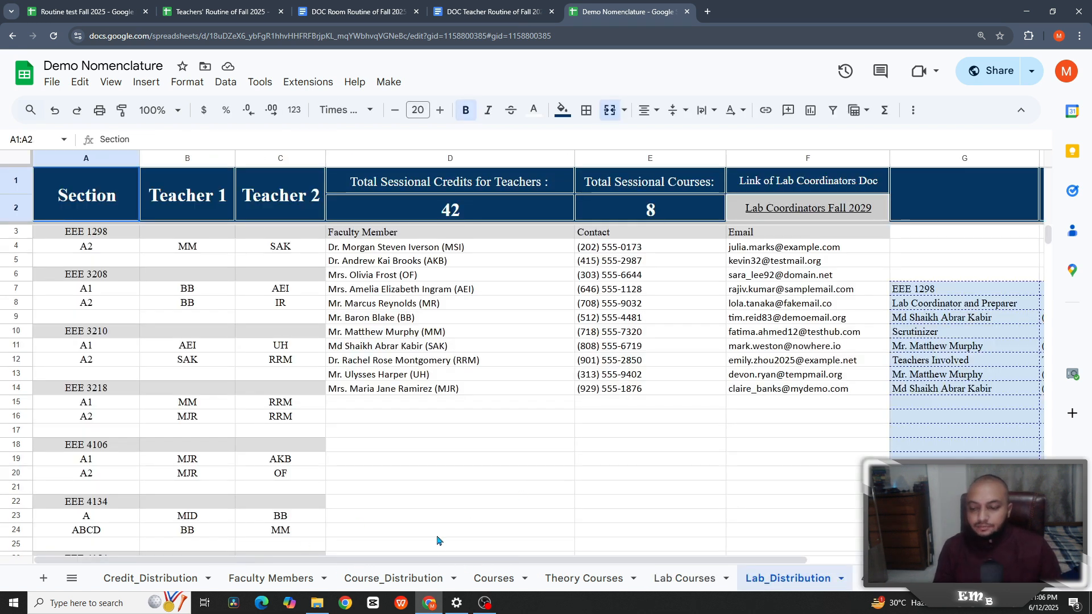
left_click_drag(438, 562, 654, 562)
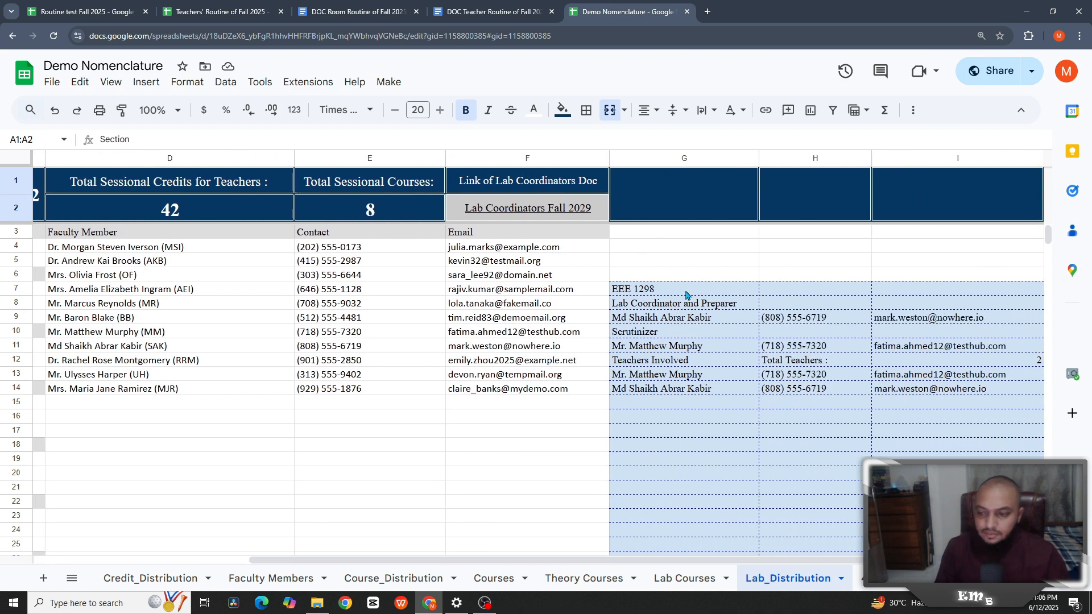
scroll(706, 364, "down", 20)
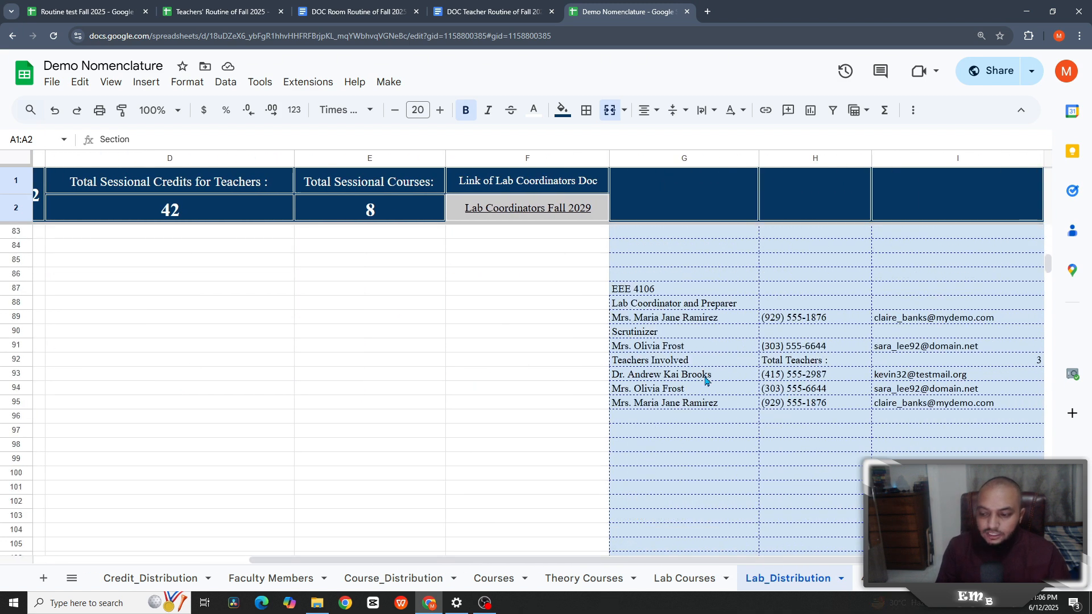
left_click(765, 577)
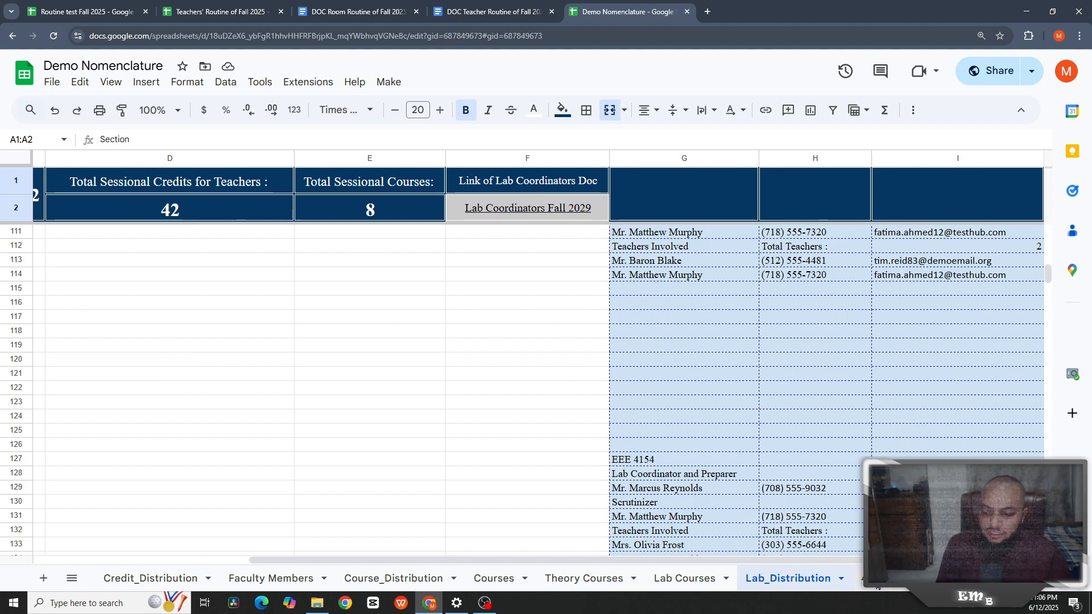
key("ctrl+shift+Page_Down")
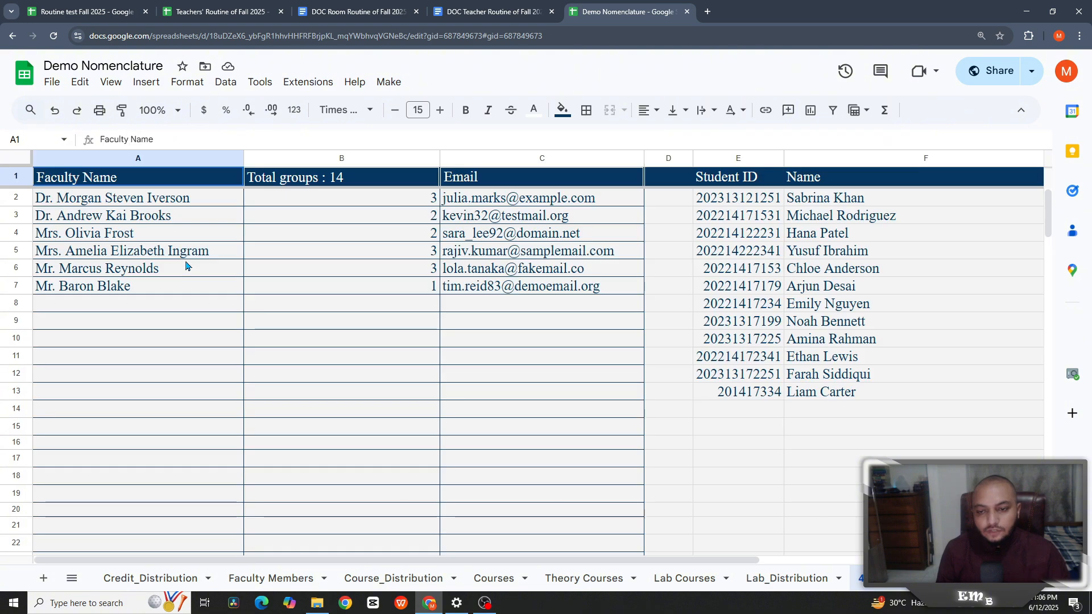
key("Down")
left_click(393, 204)
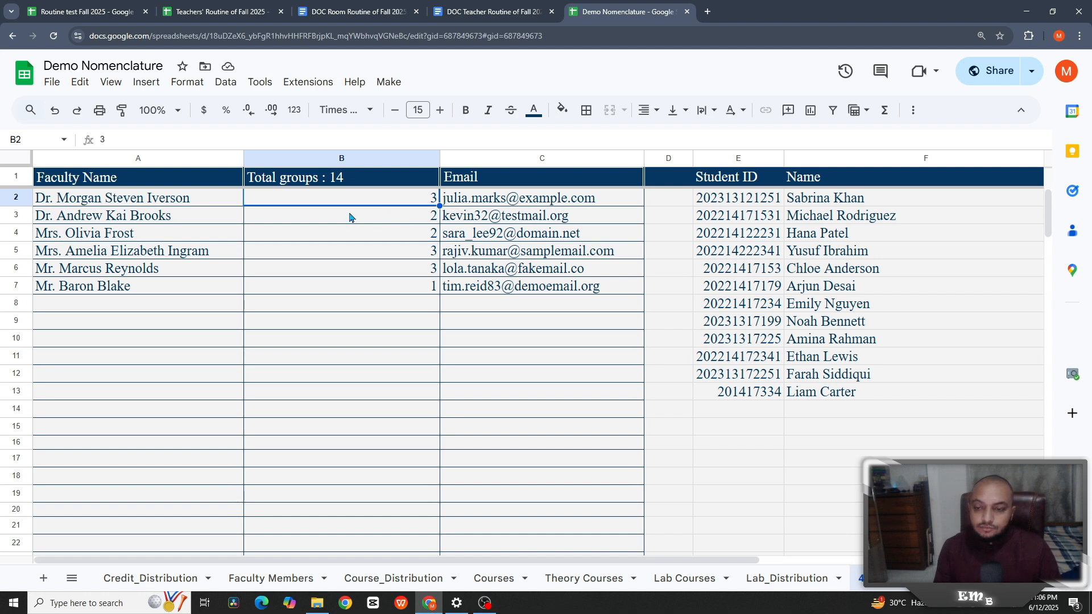
left_click(534, 203)
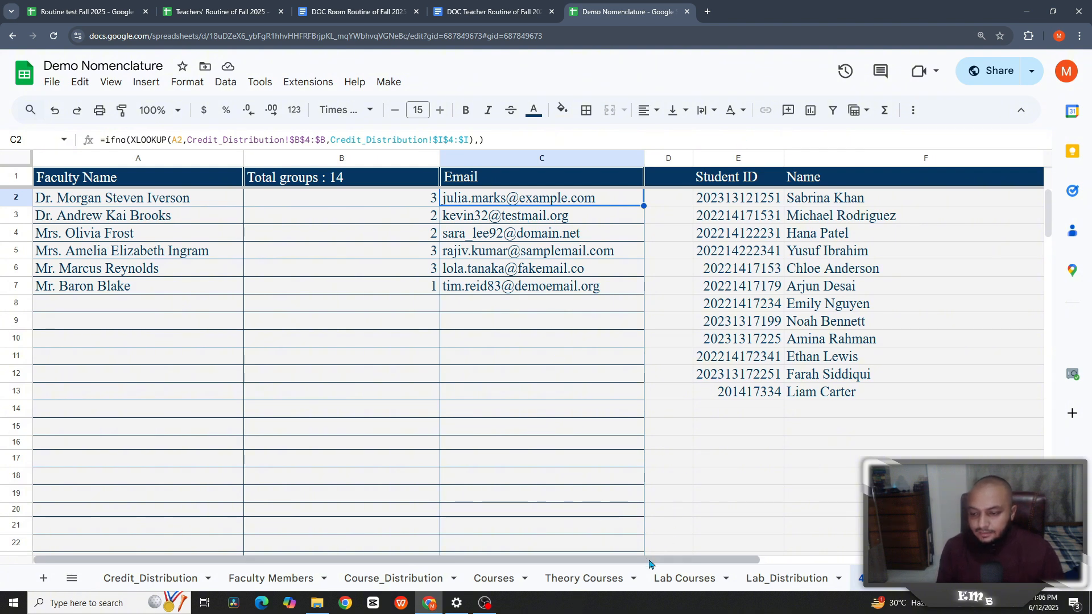
left_click_drag(652, 561, 842, 561)
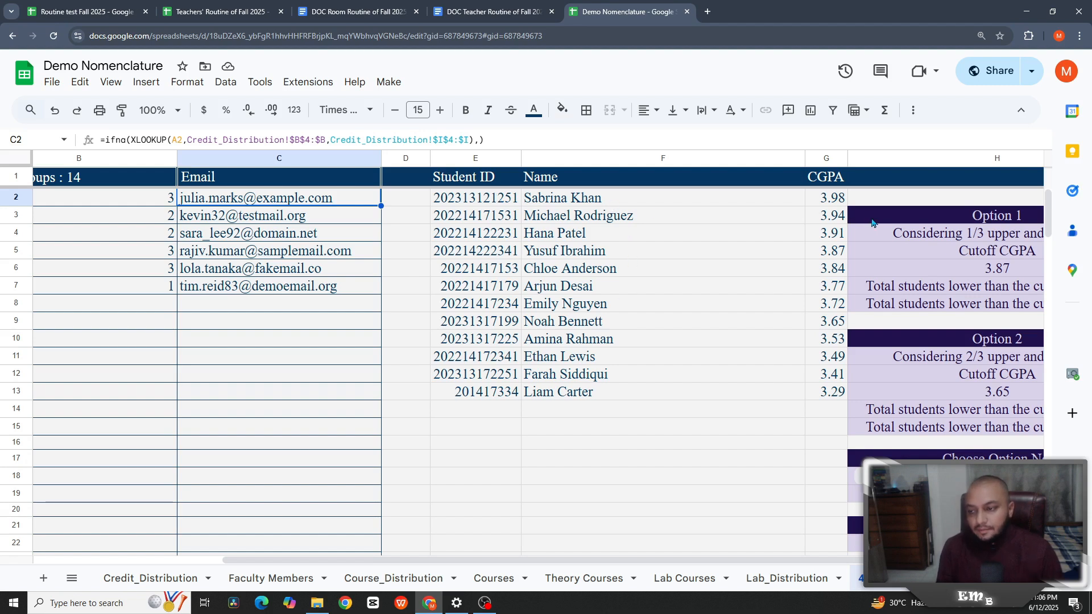
left_click(822, 200)
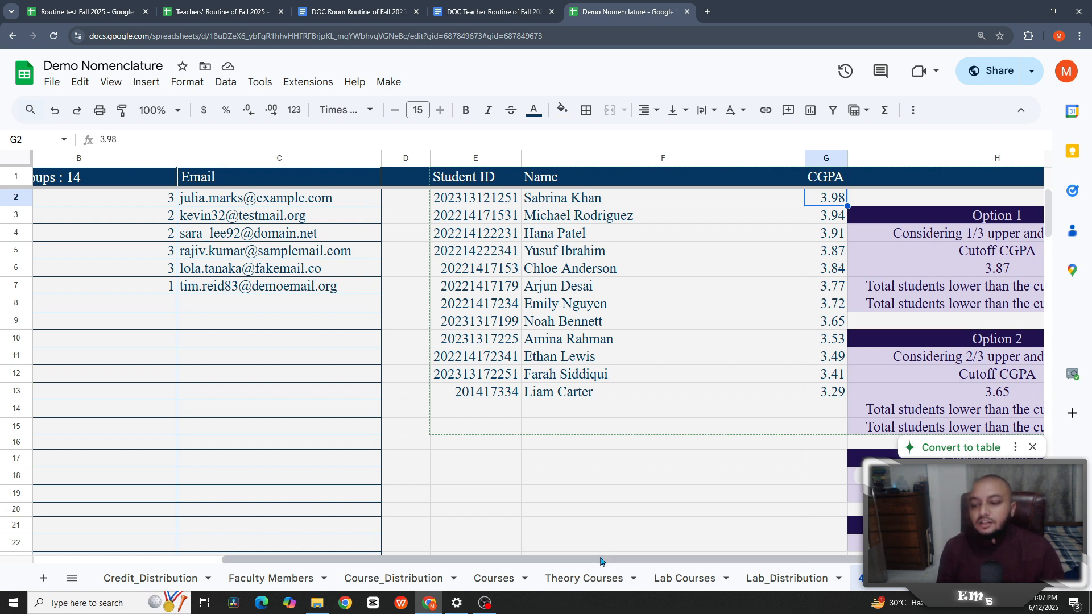
left_click_drag(603, 561, 850, 536)
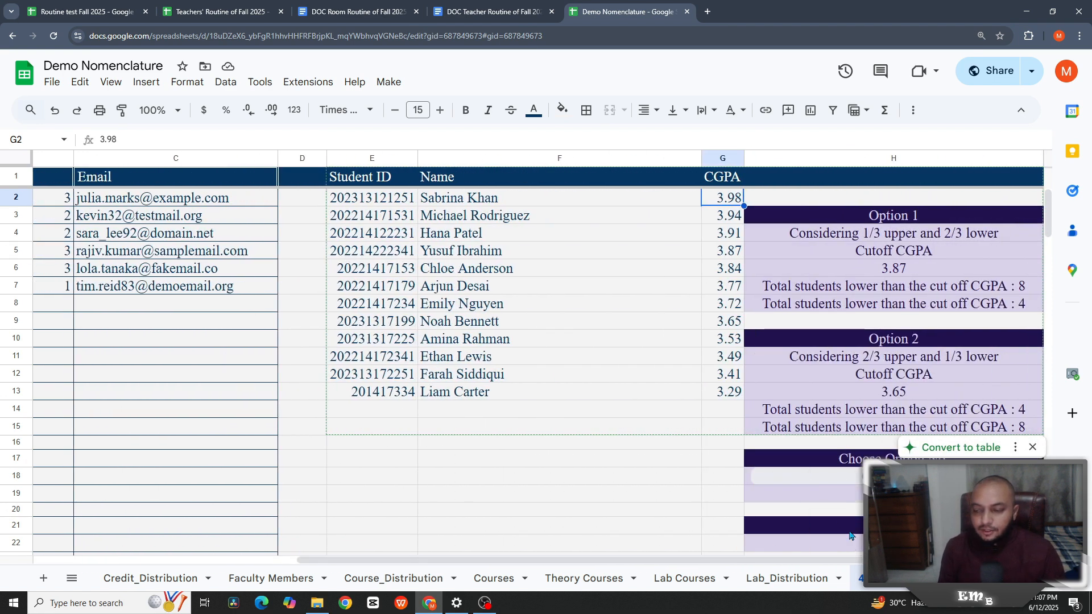
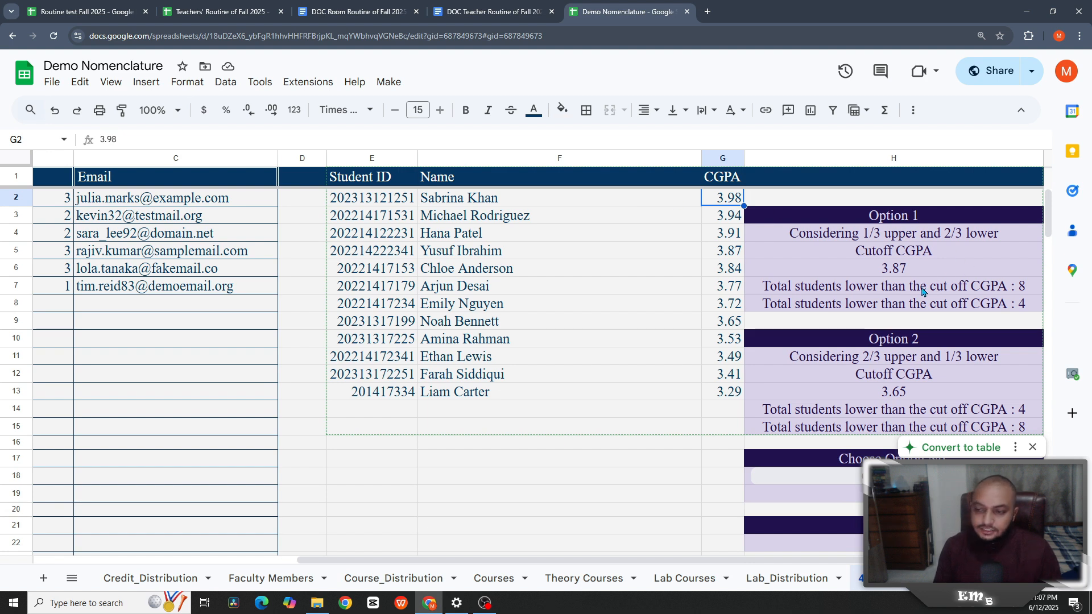
- Pick Option 1 in the 4.1 Thesis H18 dropdown, making the cutoff CGPA 3.87
scroll(921, 370, "down", 2)
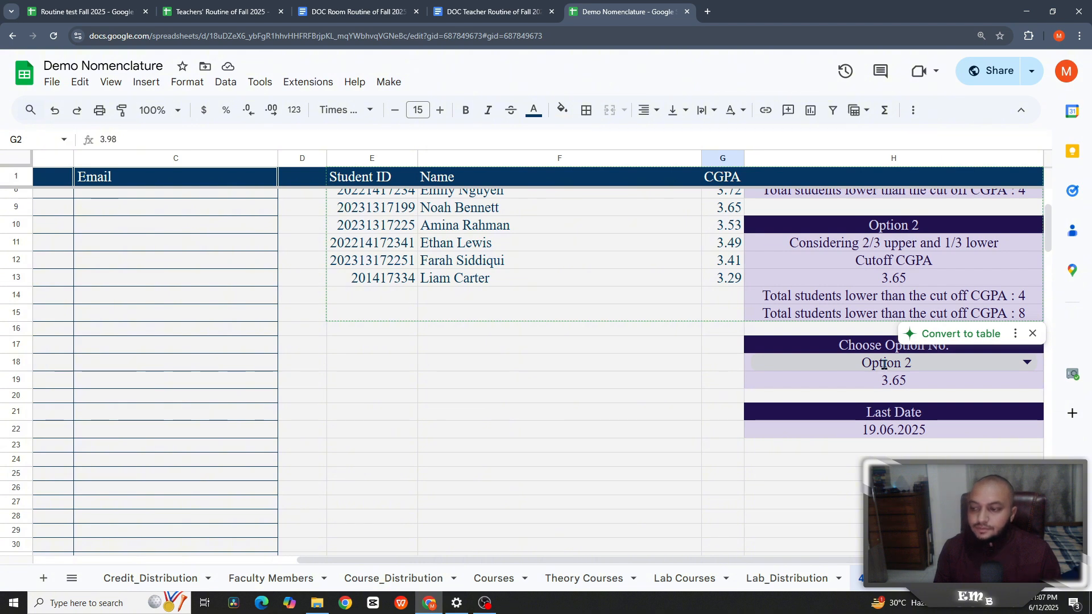
left_click(884, 364)
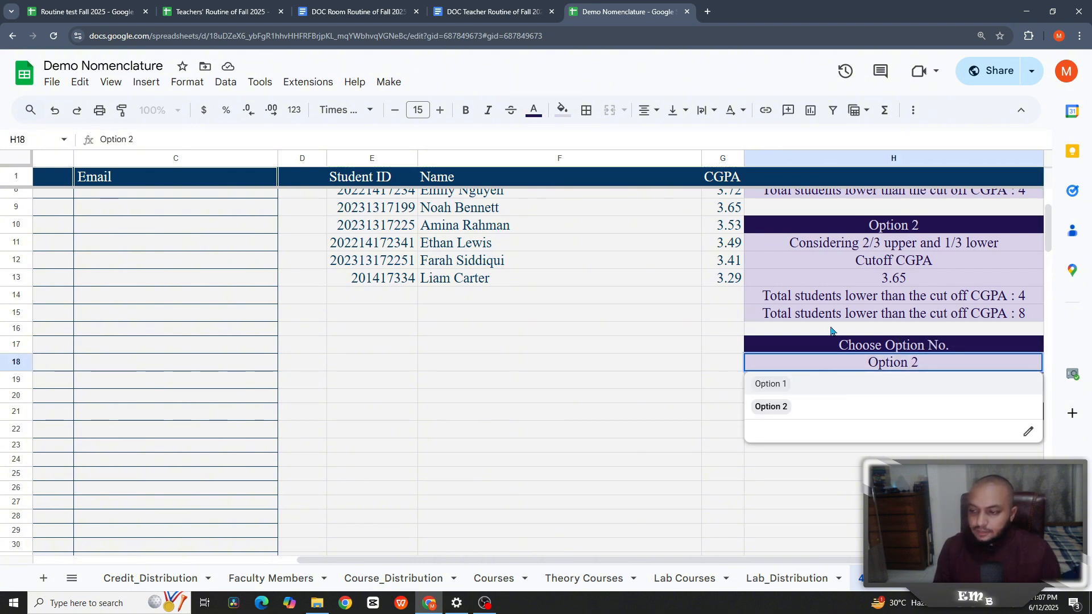
scroll(903, 263, "up", 2)
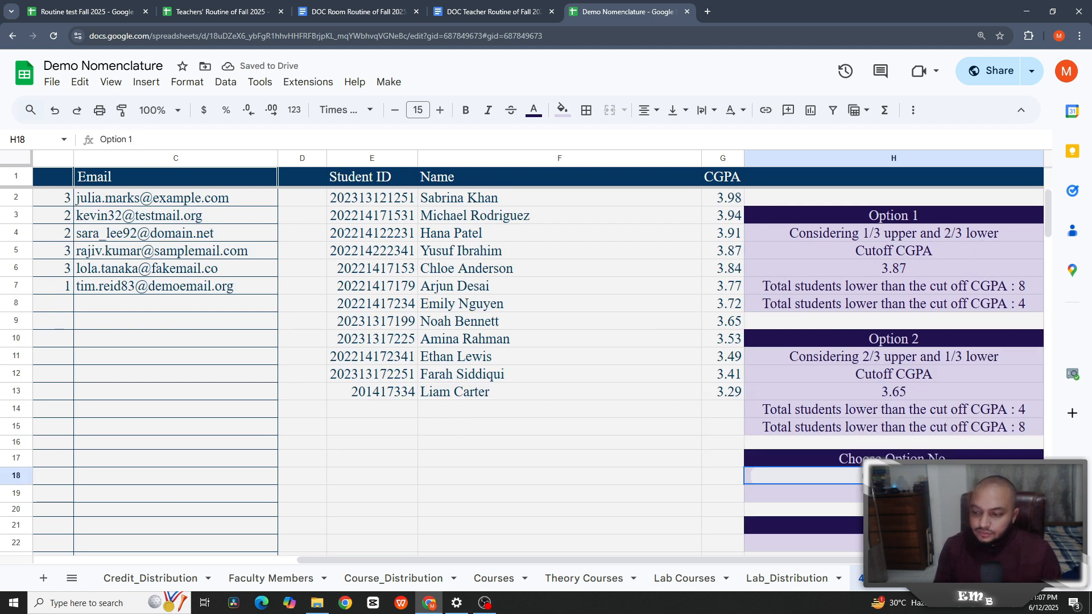
scroll(884, 434, "down", 2)
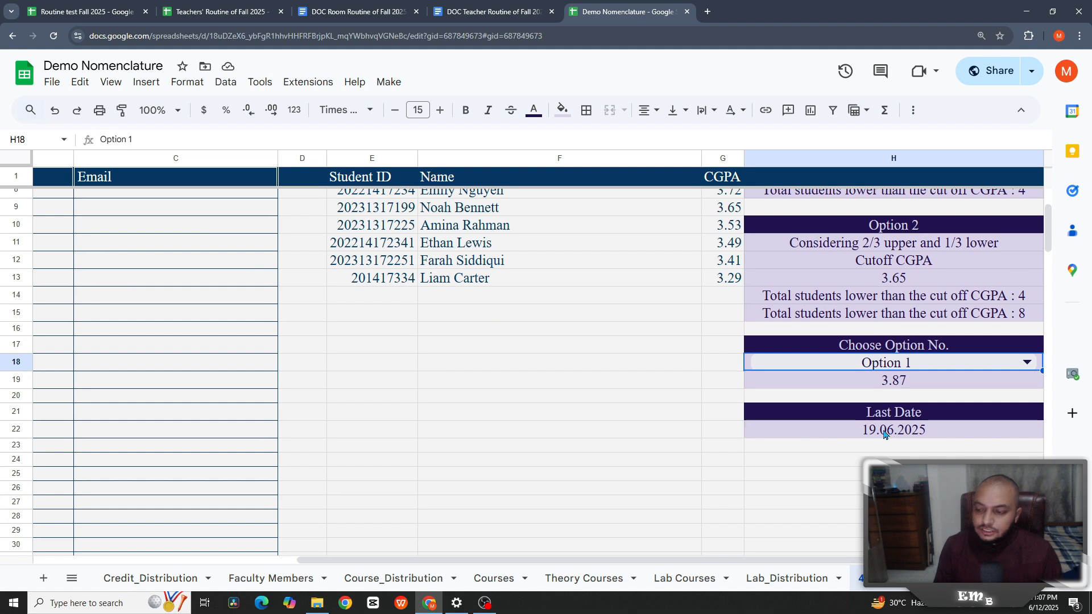
scroll(876, 402, "up", 2)
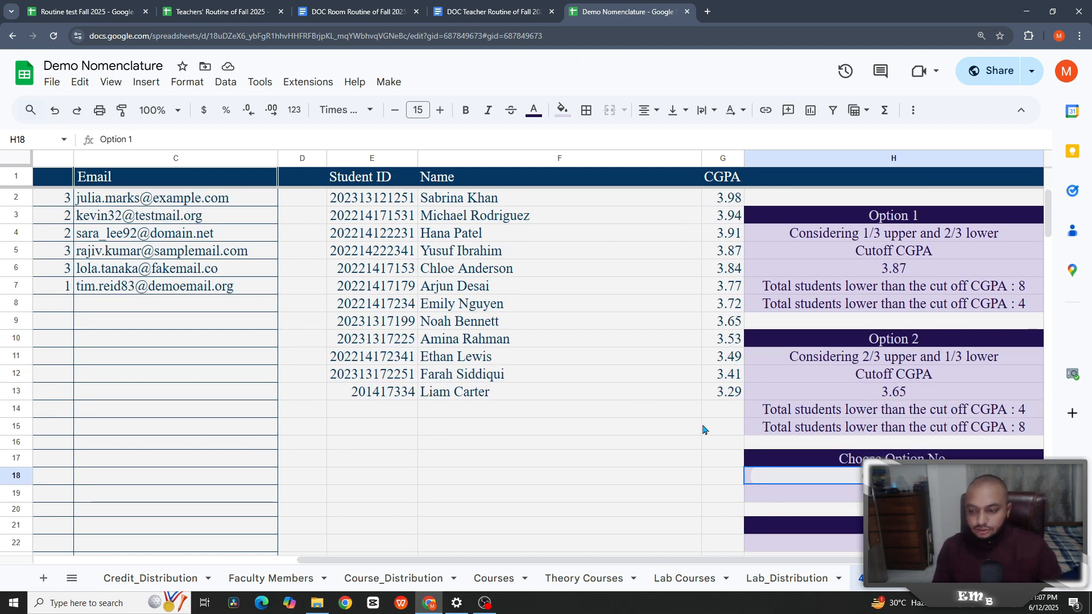
scroll(773, 579, "down", 3)
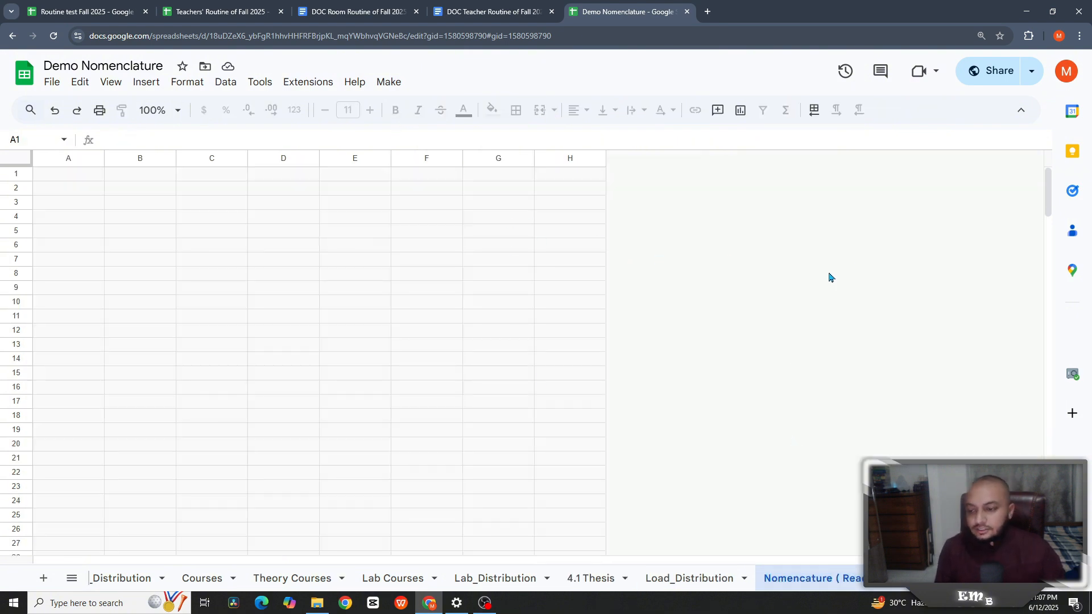
- Scroll up and down through the Nomencature sheet's semester course tables
scroll(508, 366, "down", 8)
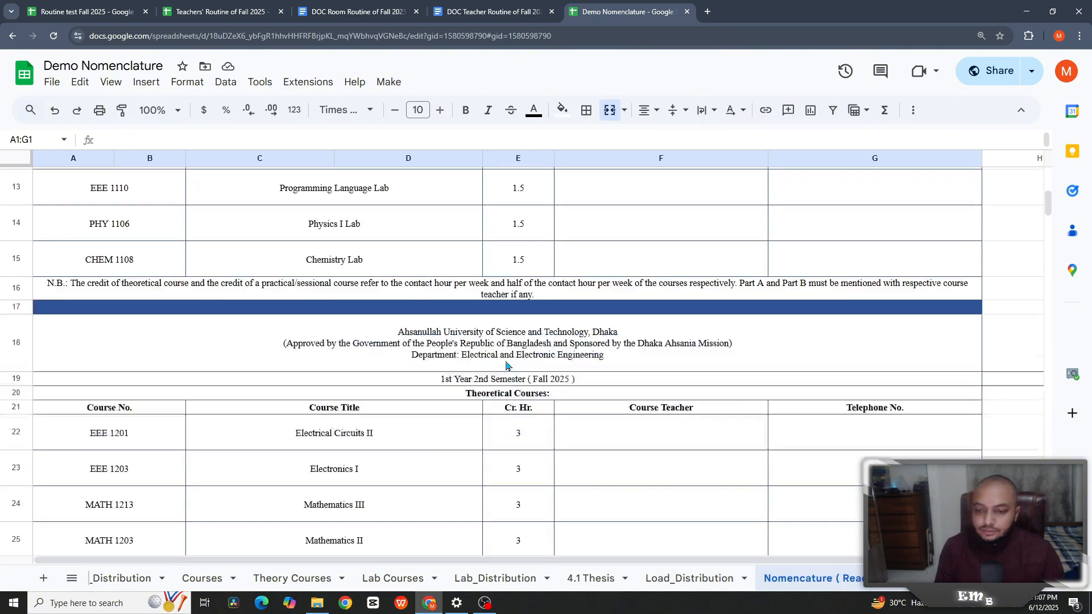
scroll(502, 348, "down", 20)
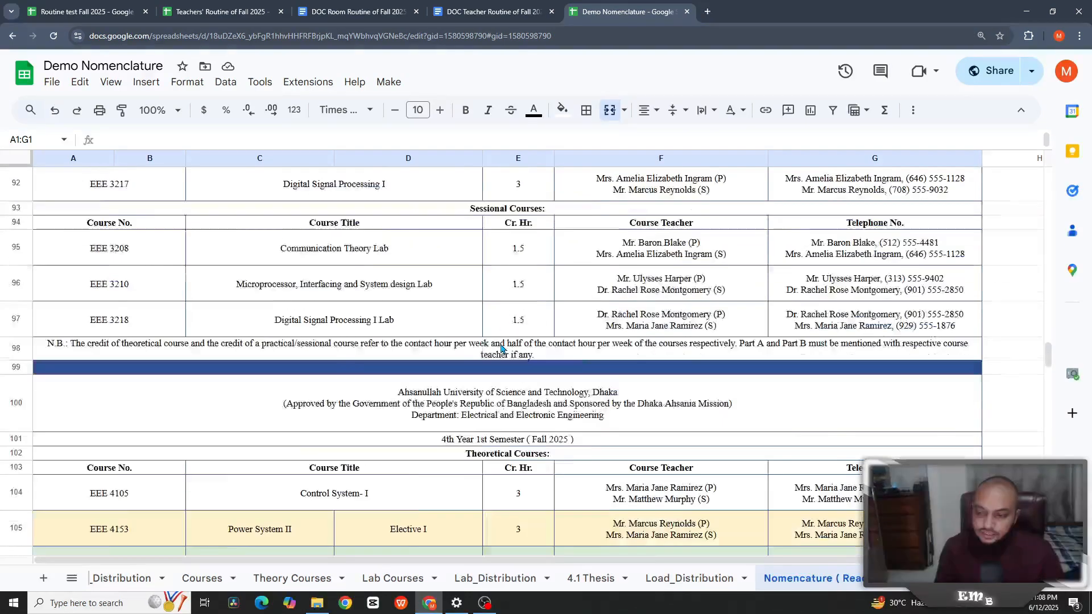
scroll(503, 349, "down", 8)
scroll(504, 351, "up", 7)
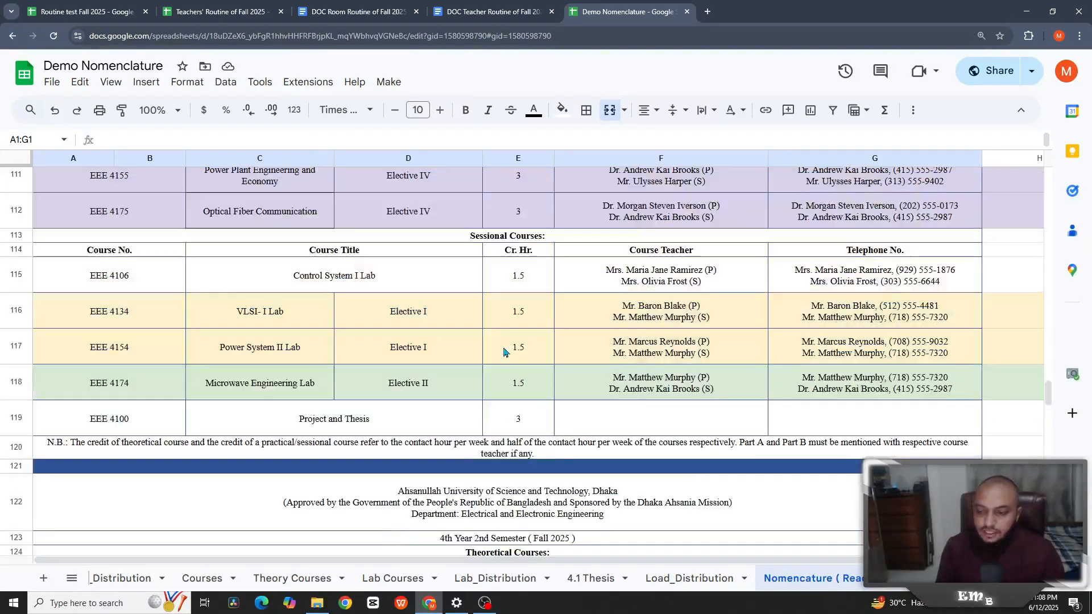
scroll(504, 353, "up", 7)
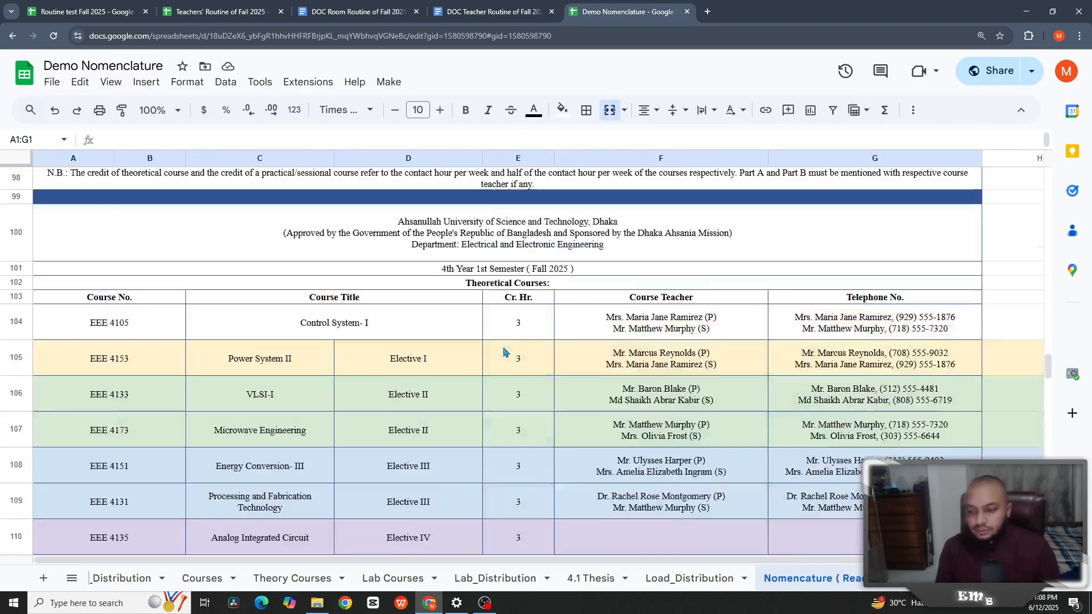
scroll(503, 352, "up", 8)
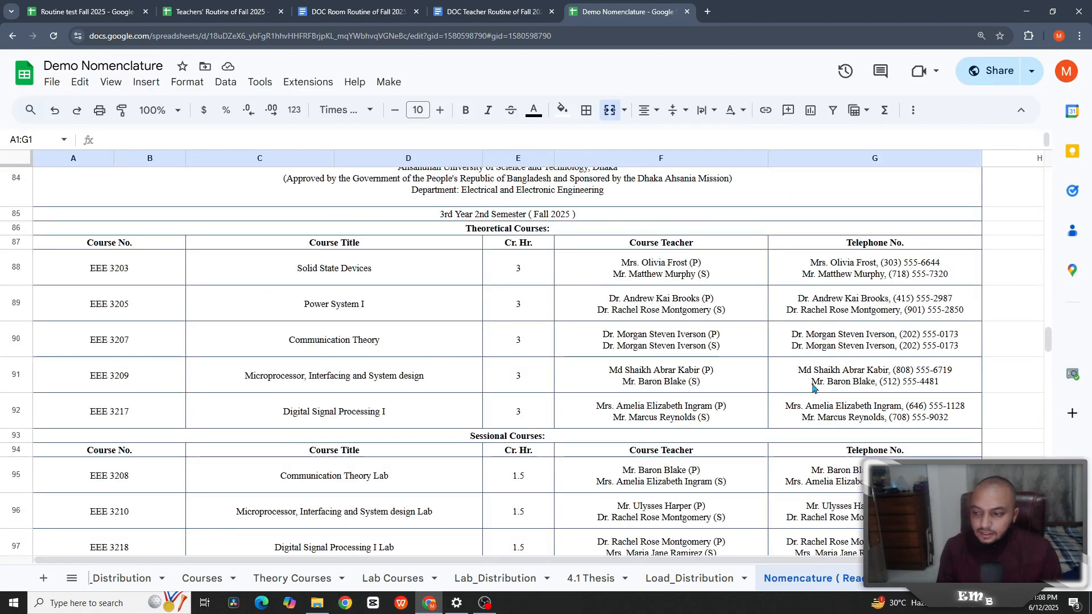
scroll(694, 285, "down", 3)
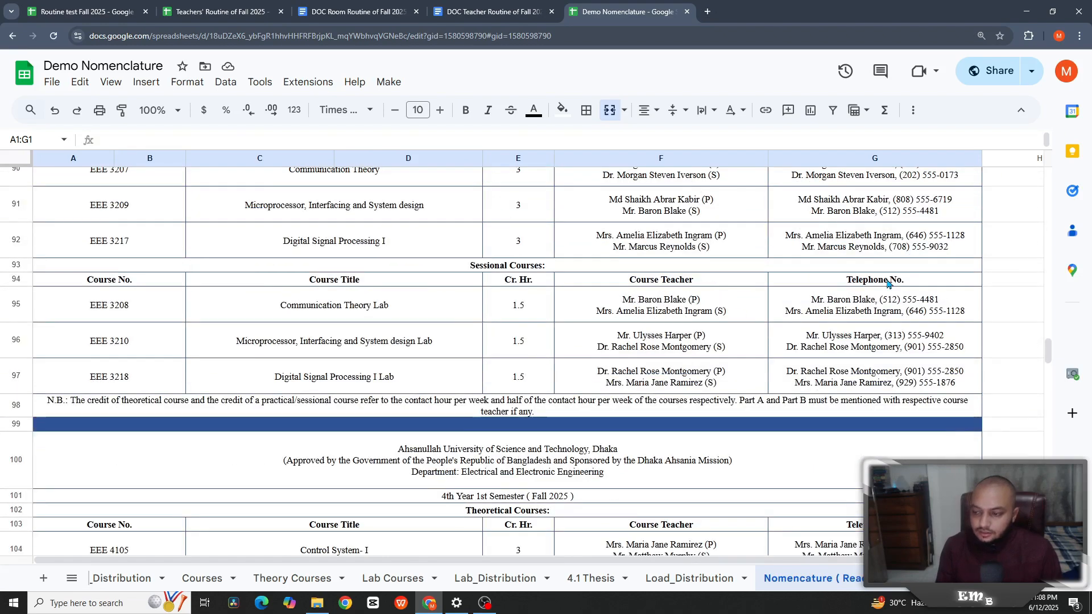
scroll(890, 285, "down", 6)
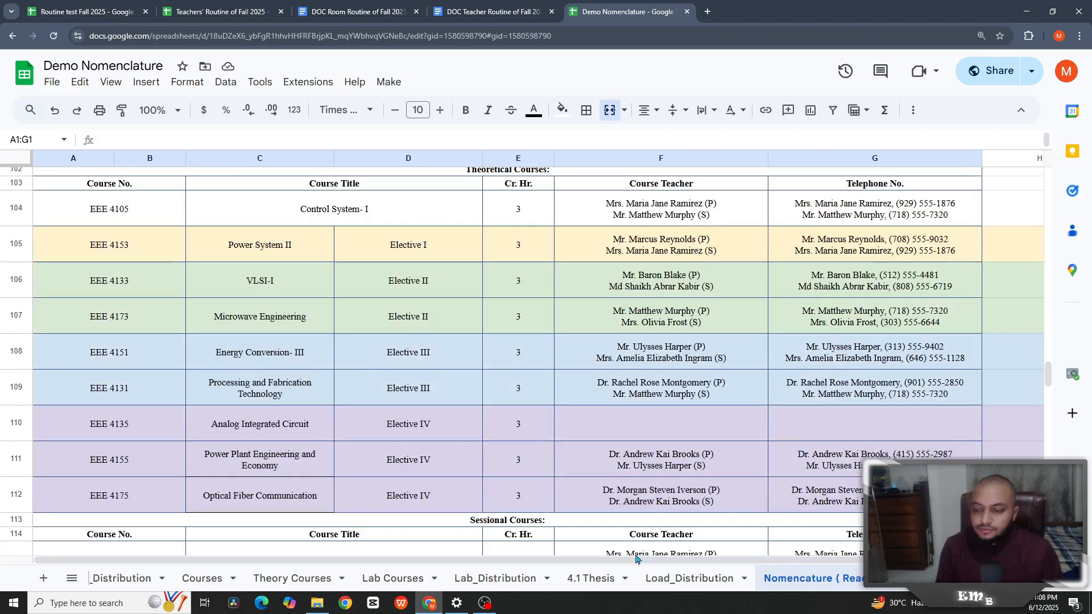
- Open the Lab Coordinators Fall 2029 document linked in Lab_Distribution F2
left_click(506, 579)
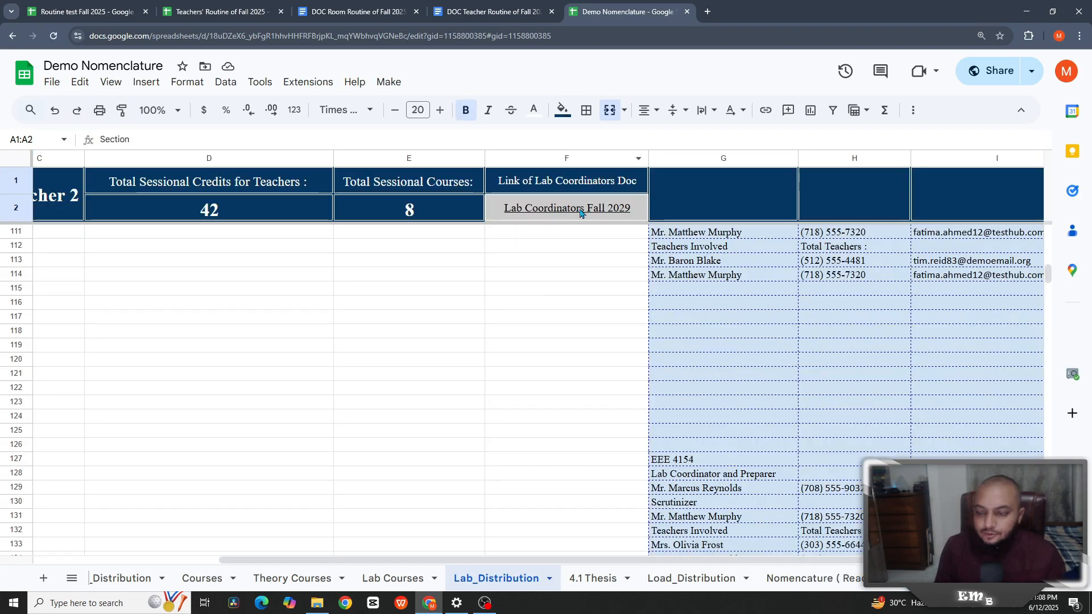
left_click(580, 213)
left_click(573, 274)
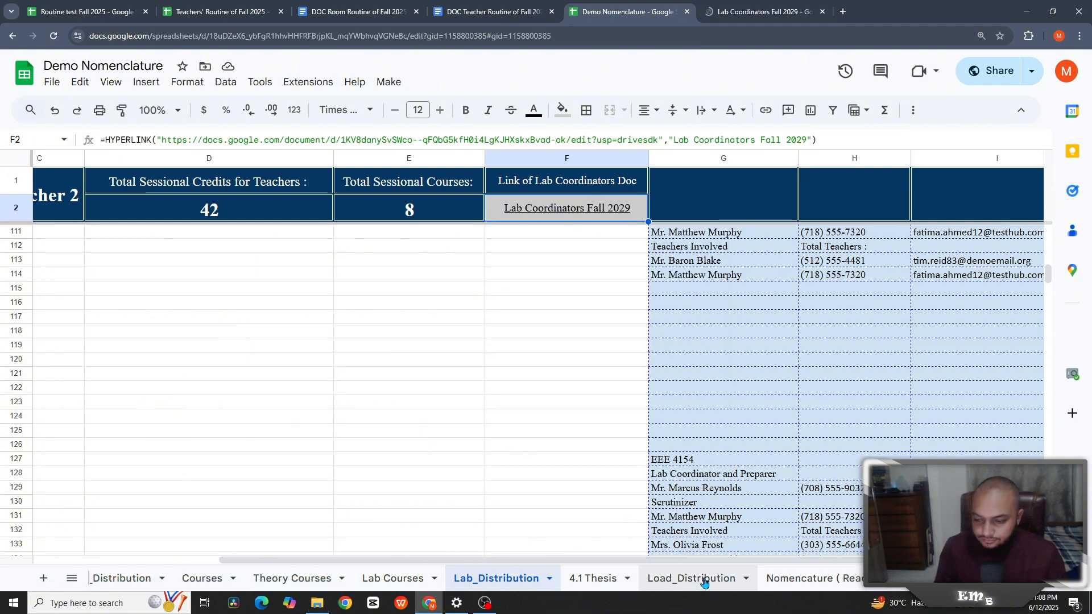
- Open the Nomenclature Fall 2025 link in Load_Distribution A2, then return to Lab Coordinators Fall 2029
left_click(734, 580)
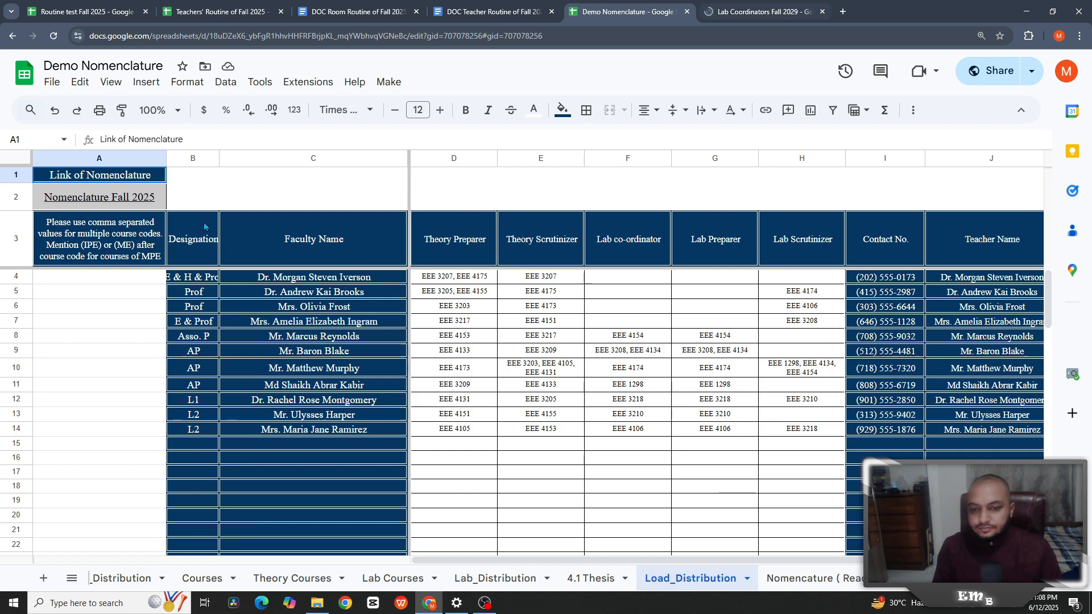
left_click(149, 206)
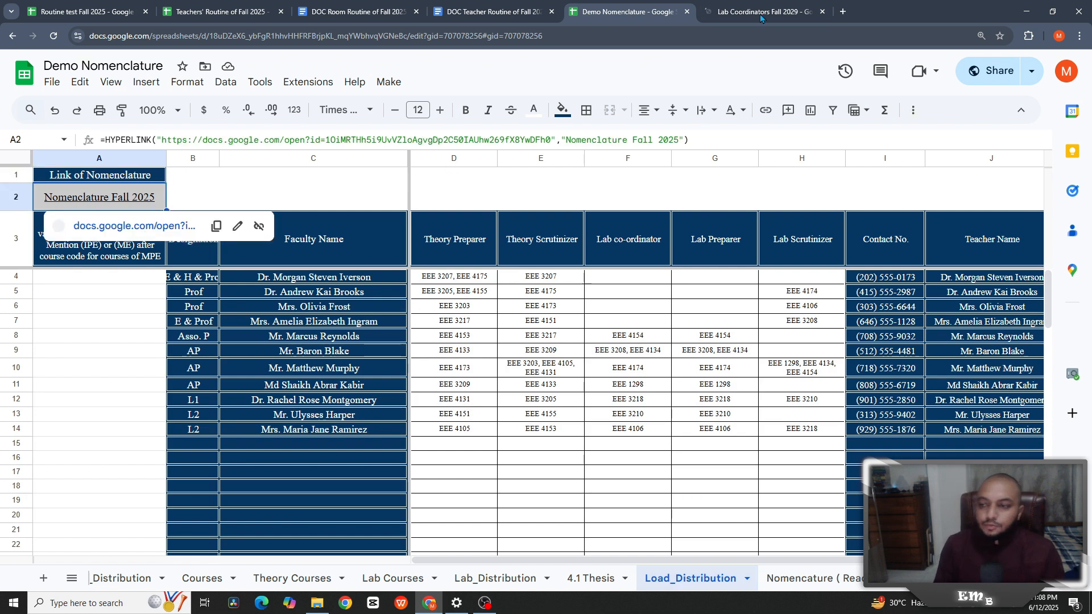
left_click(384, 83)
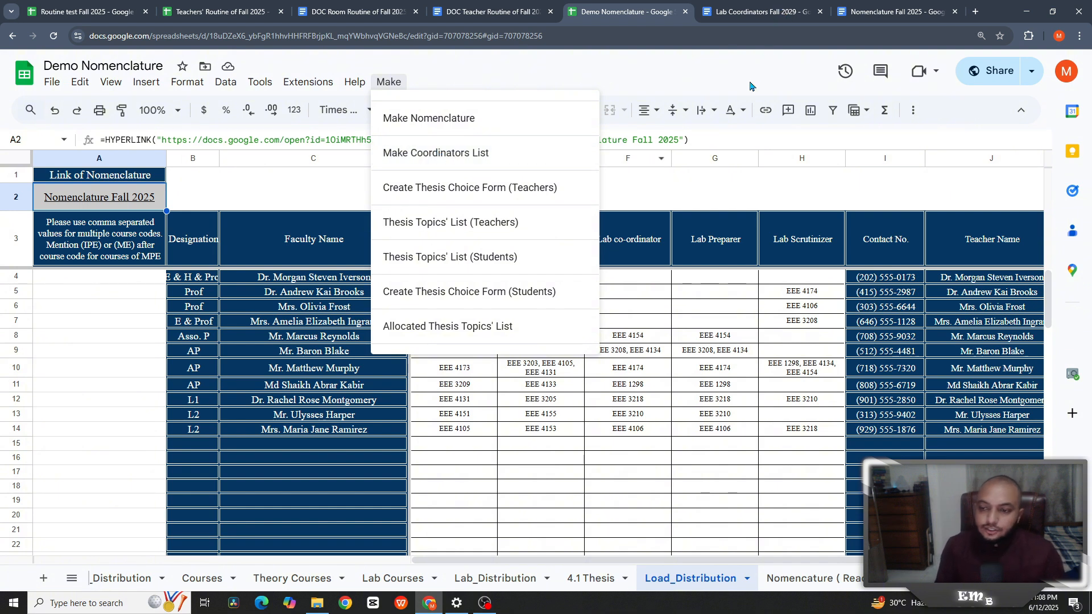
left_click(761, 12)
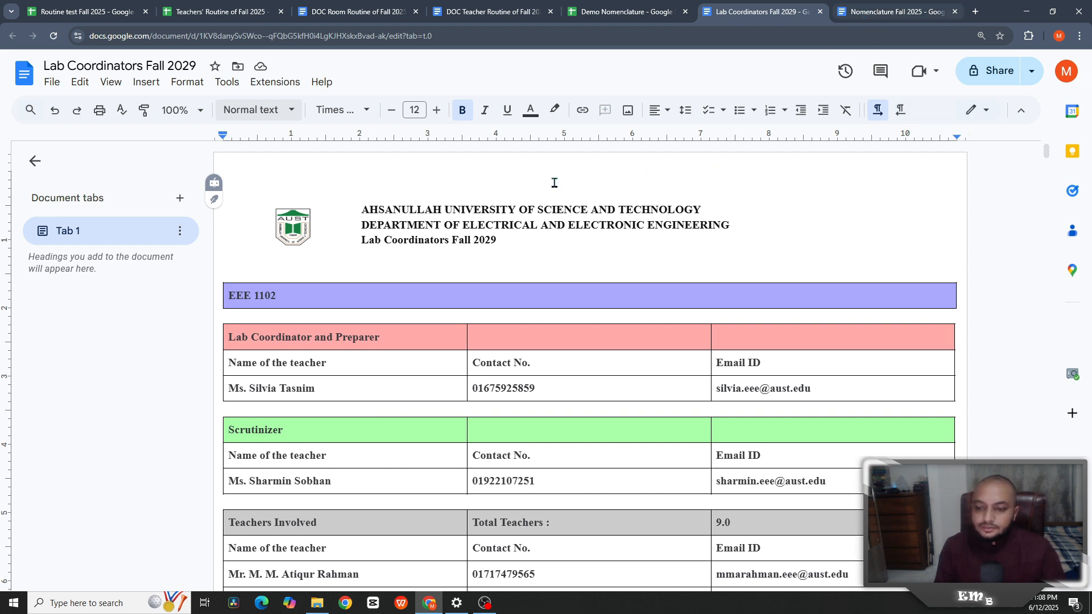
- Scroll through the Nomenclature Fall 2025 semester tables, then go back to Demo Nomenclature
key("ctrl+Tab")
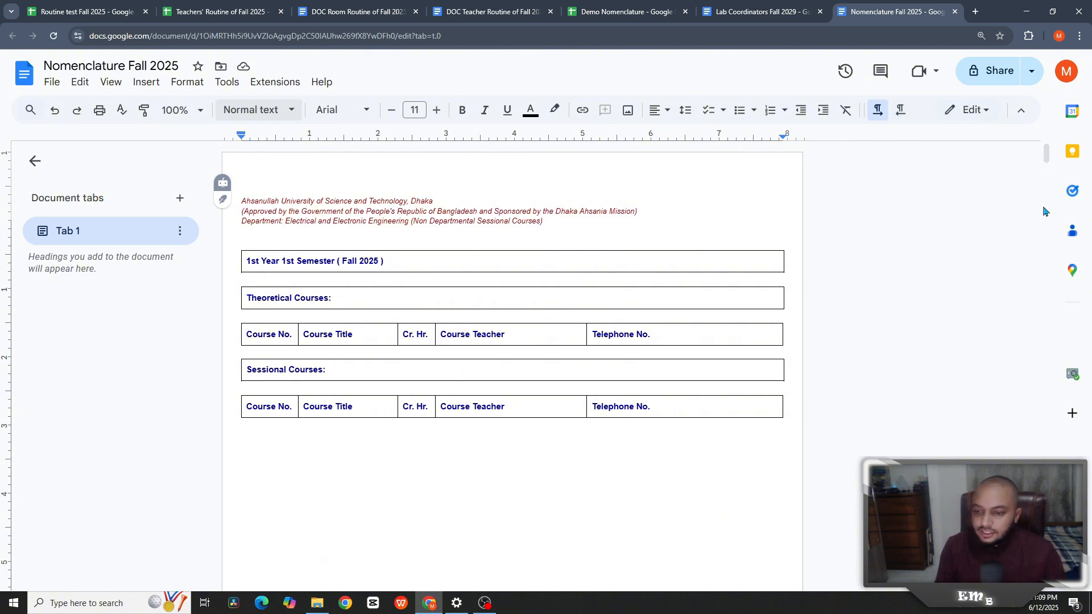
scroll(1030, 405, "down", 4)
scroll(1029, 407, "up", 4)
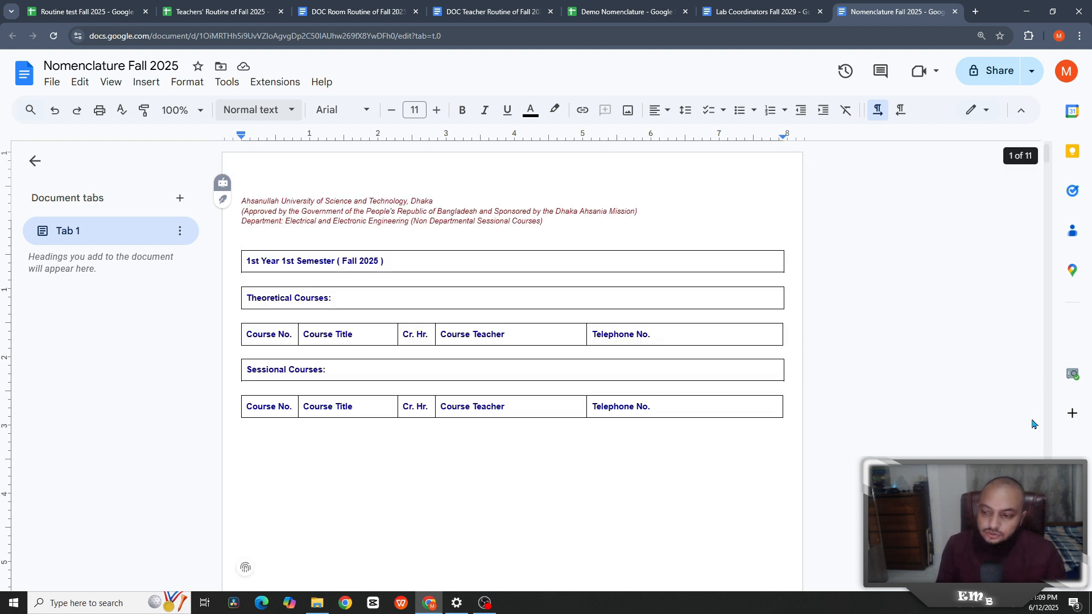
left_click_drag(1047, 154, 1046, 358)
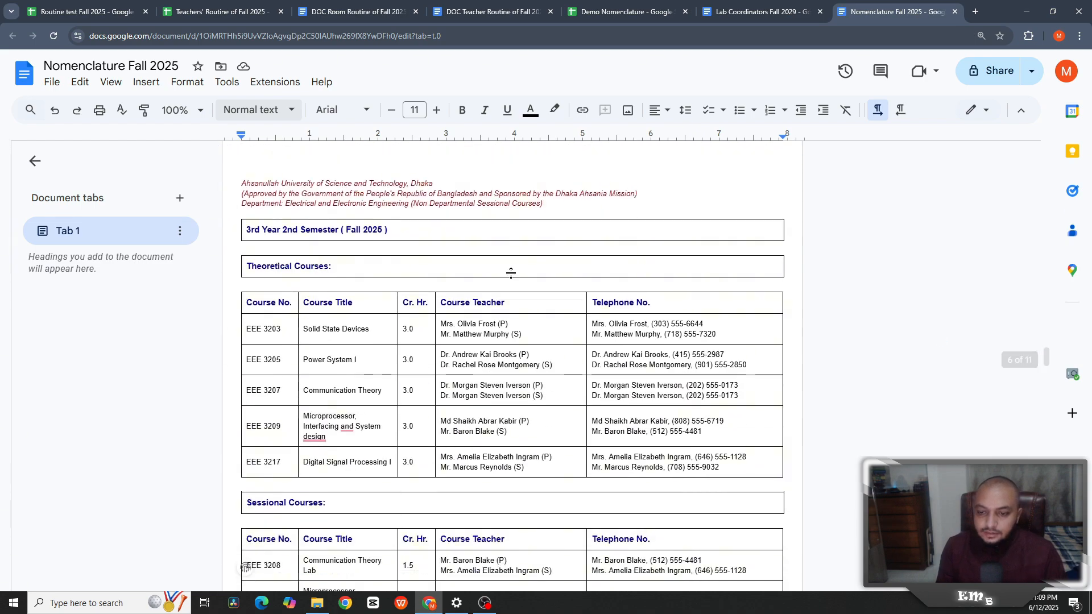
scroll(473, 312, "down", 15)
scroll(474, 312, "down", 20)
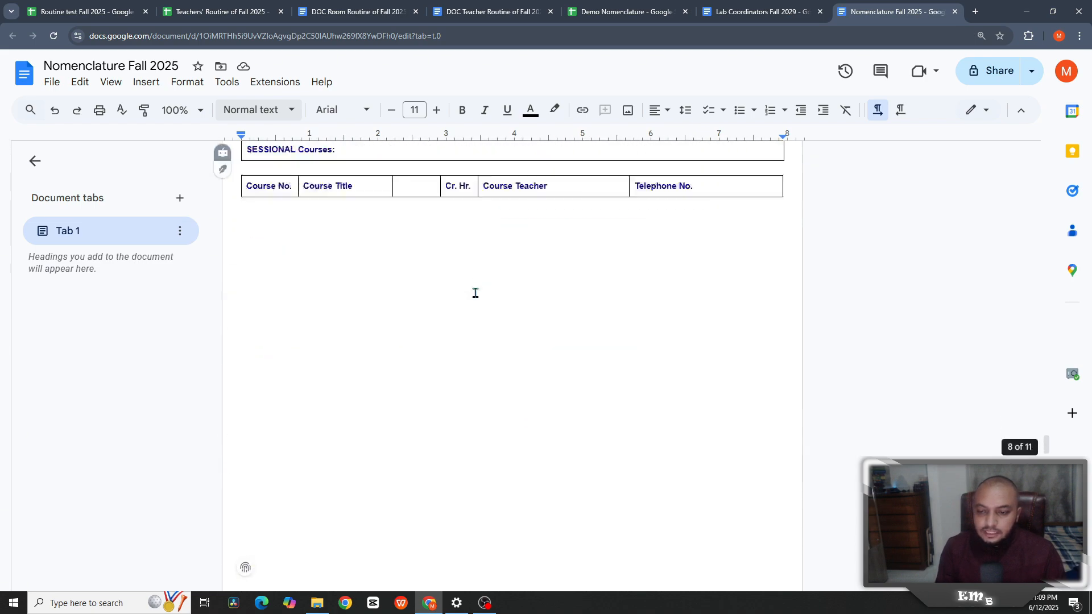
left_click(633, 19)
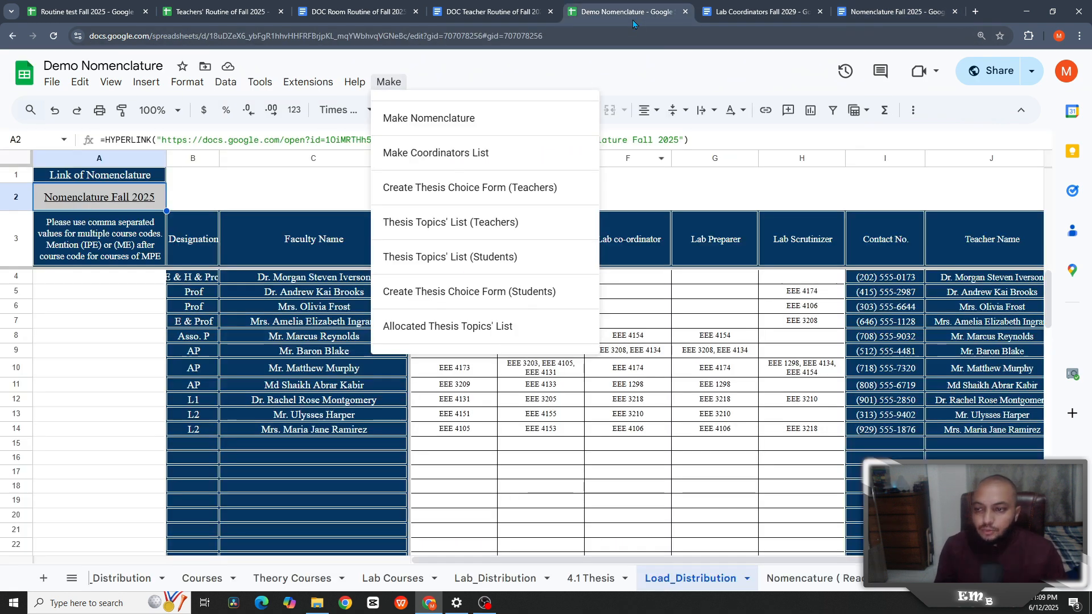
- Inspect the custom document-generation menu, the C3 email lookup formula and faculty group counts
left_click(462, 198)
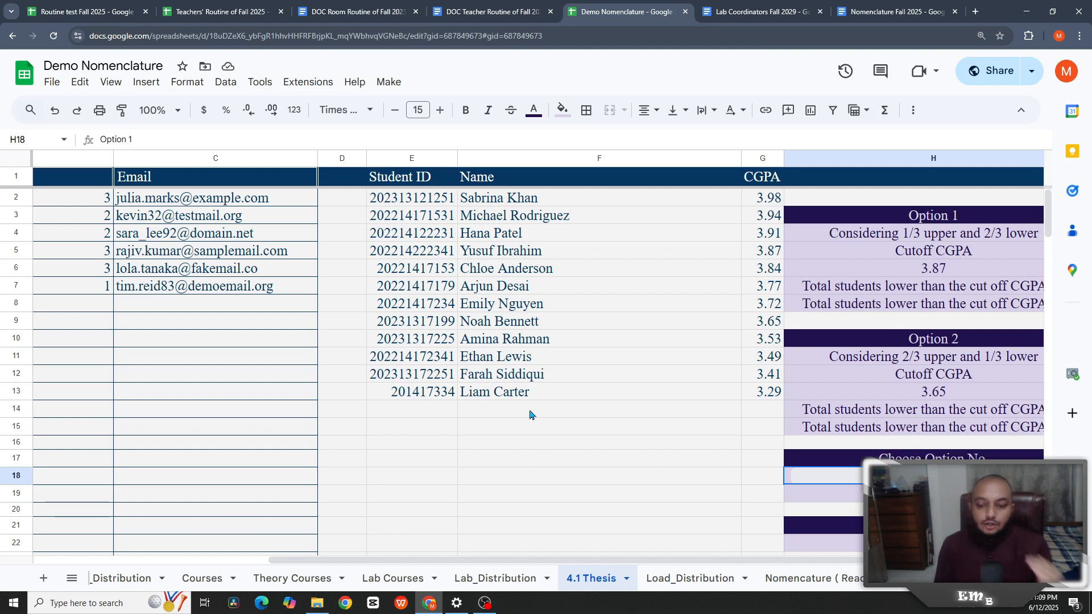
left_click_drag(402, 562, 174, 550)
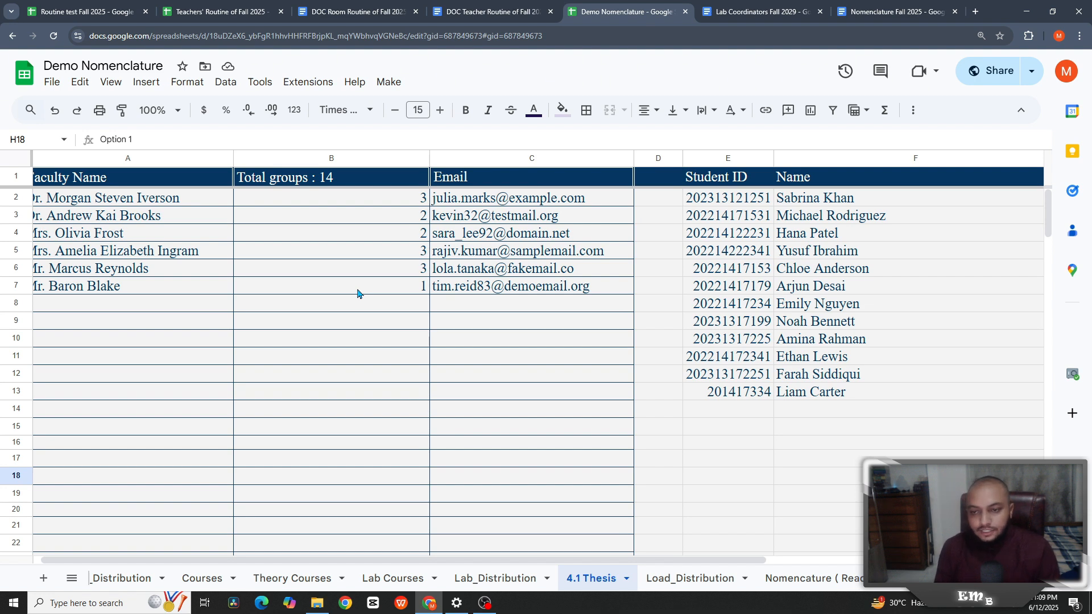
left_click(390, 83)
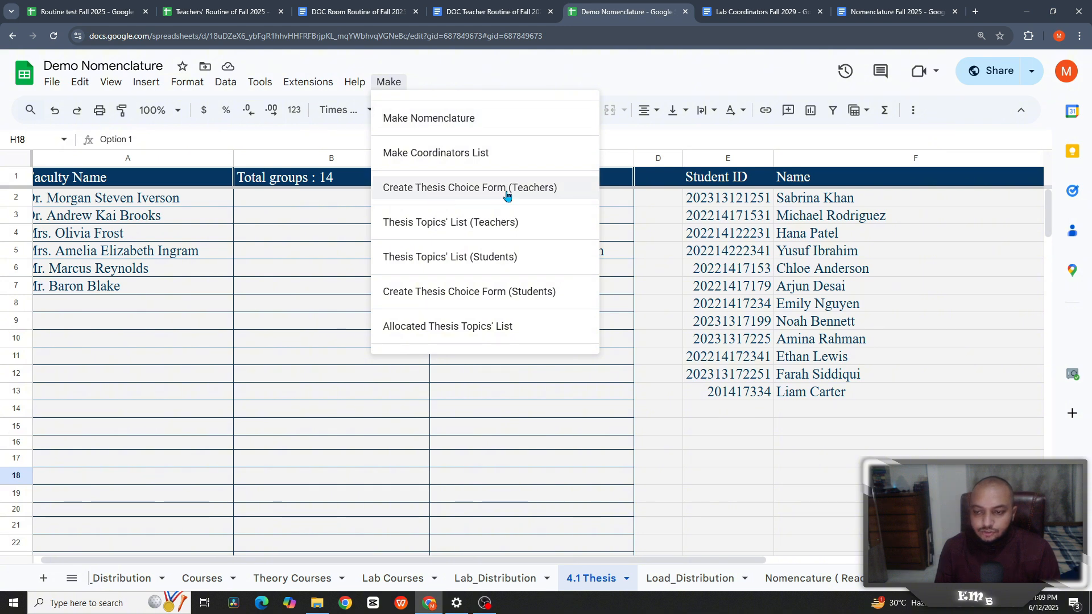
left_click(620, 222)
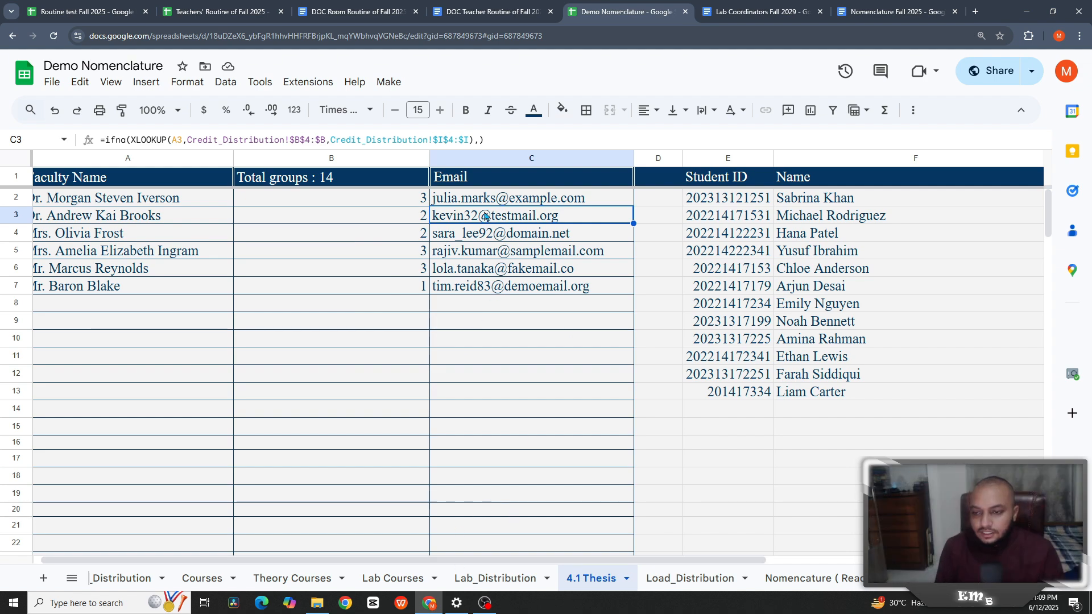
left_click(388, 82)
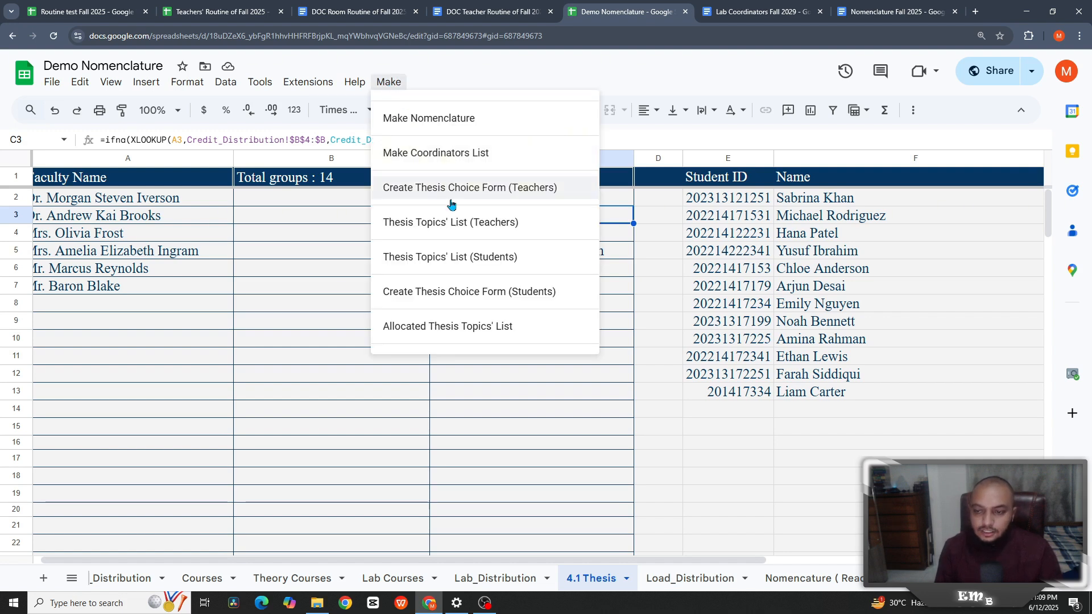
left_click(519, 398)
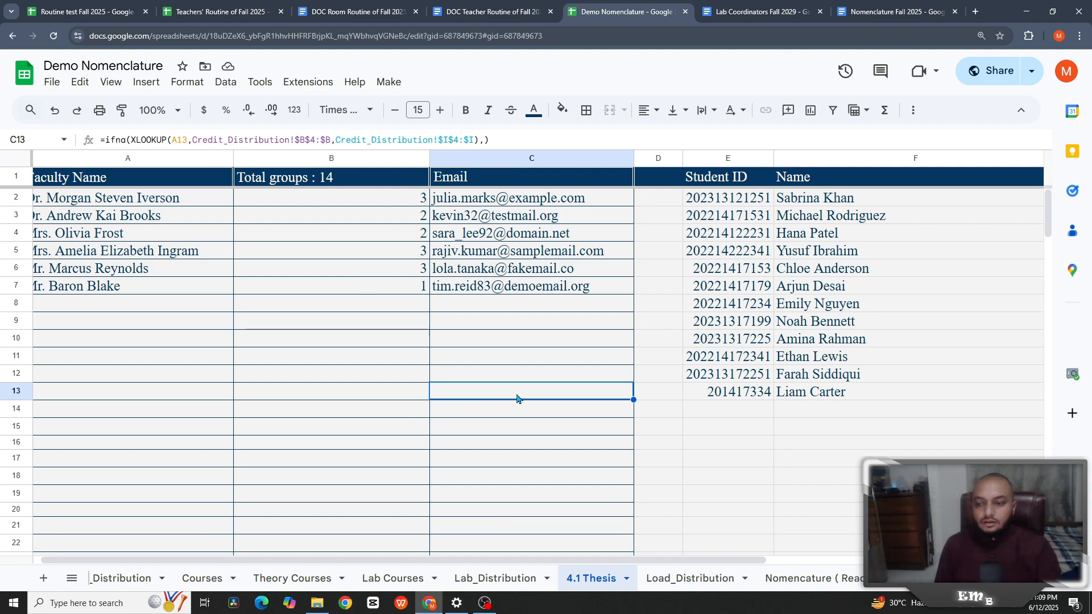
left_click(367, 204)
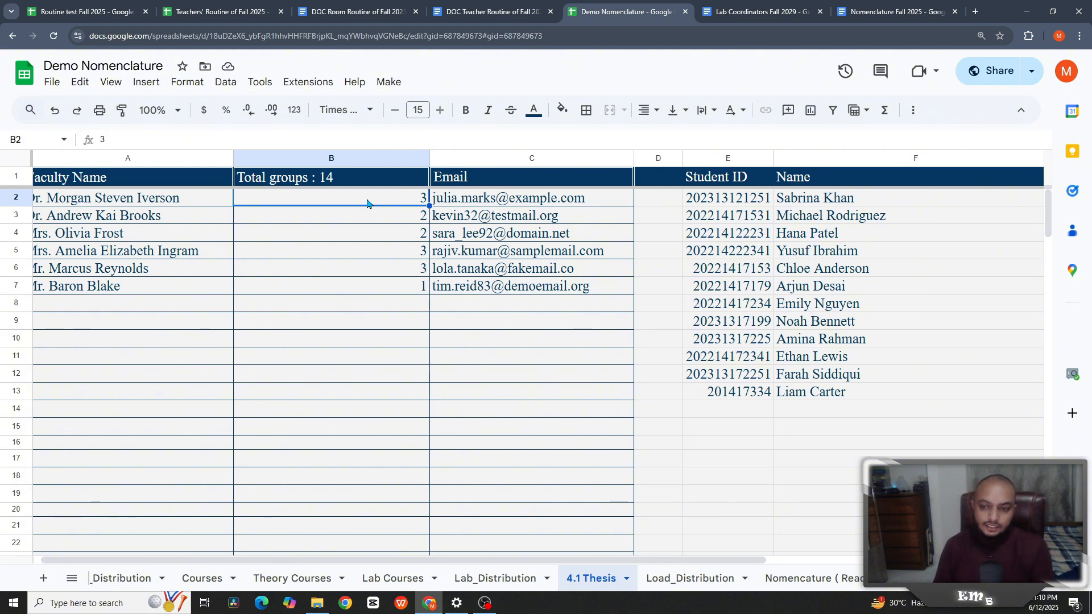
scroll(793, 581, "up", 5)
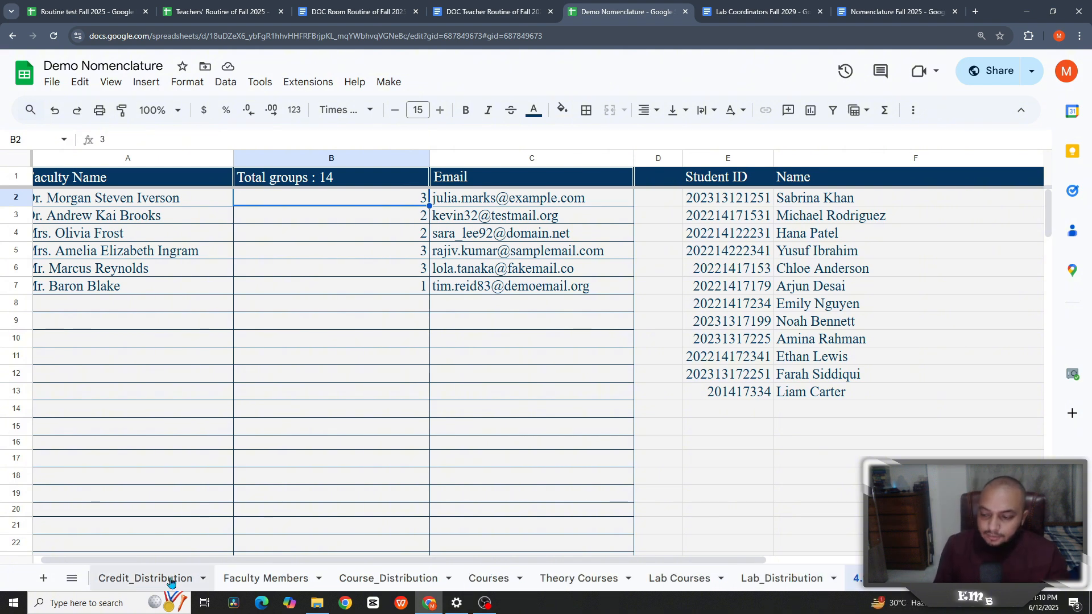
- Open the 4.1 Thesis Topics Fall 2025 form from the Credit_Distribution link
left_click(117, 579)
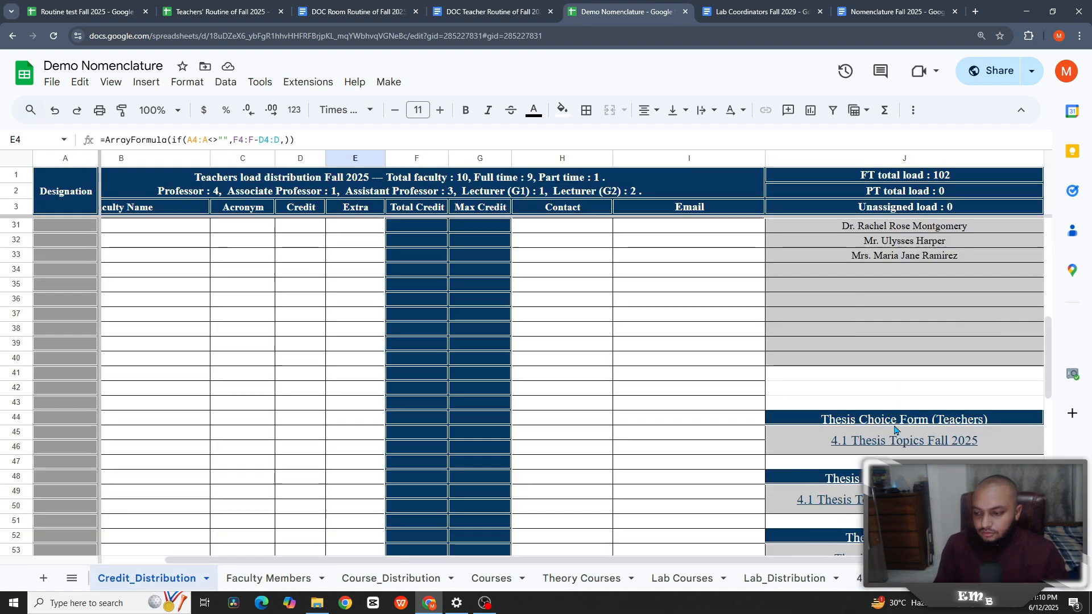
mouse_move(882, 446)
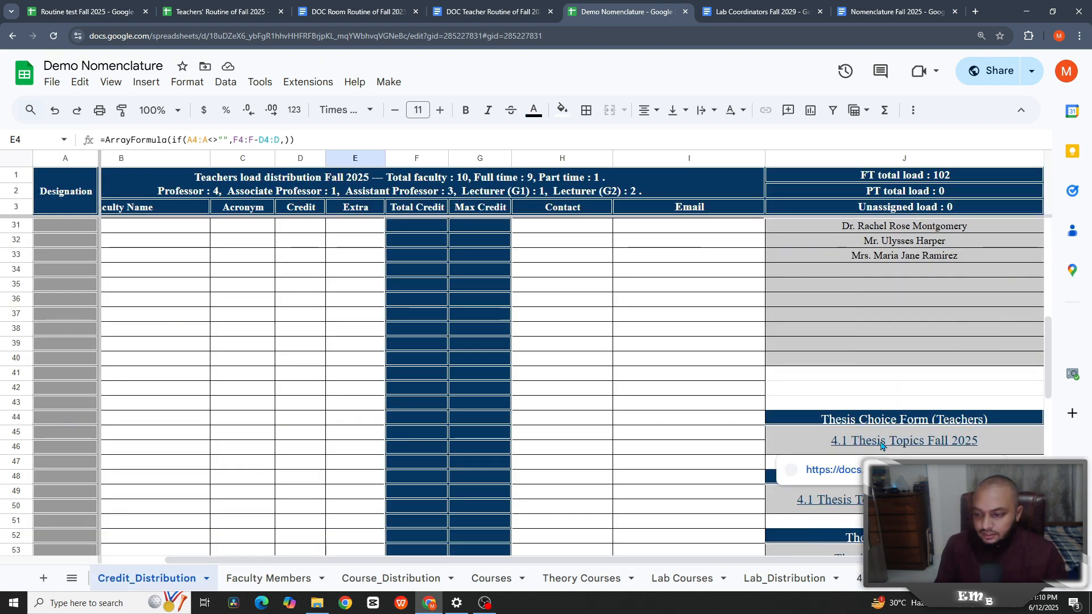
left_click(856, 473)
- Inspect the faculty question's per-name section routing in the form editor
scroll(454, 295, "up", 7)
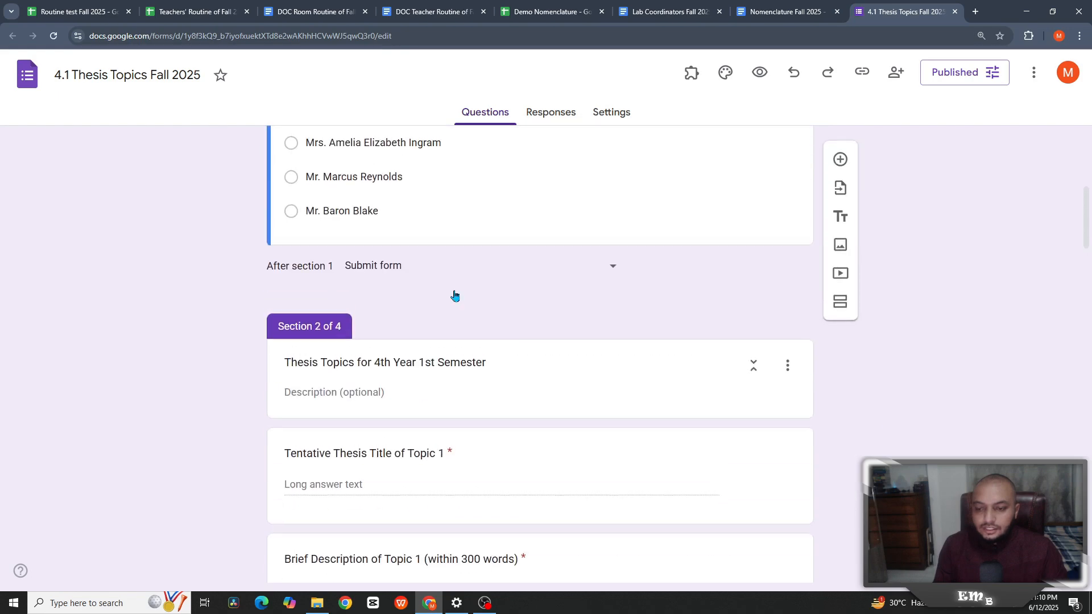
left_click(578, 271)
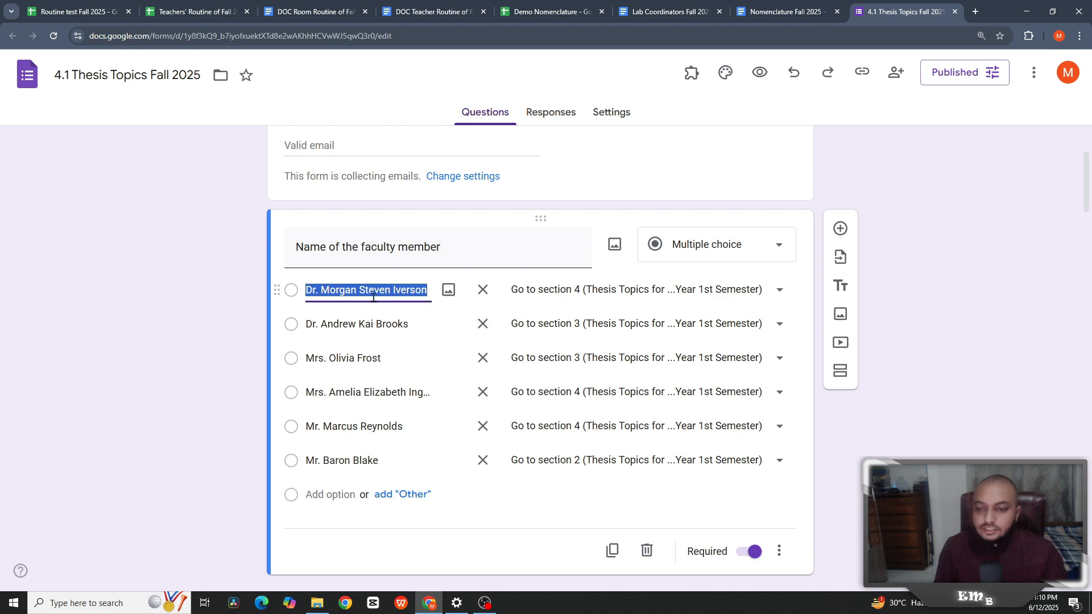
scroll(375, 297, "down", 12)
scroll(379, 296, "down", 15)
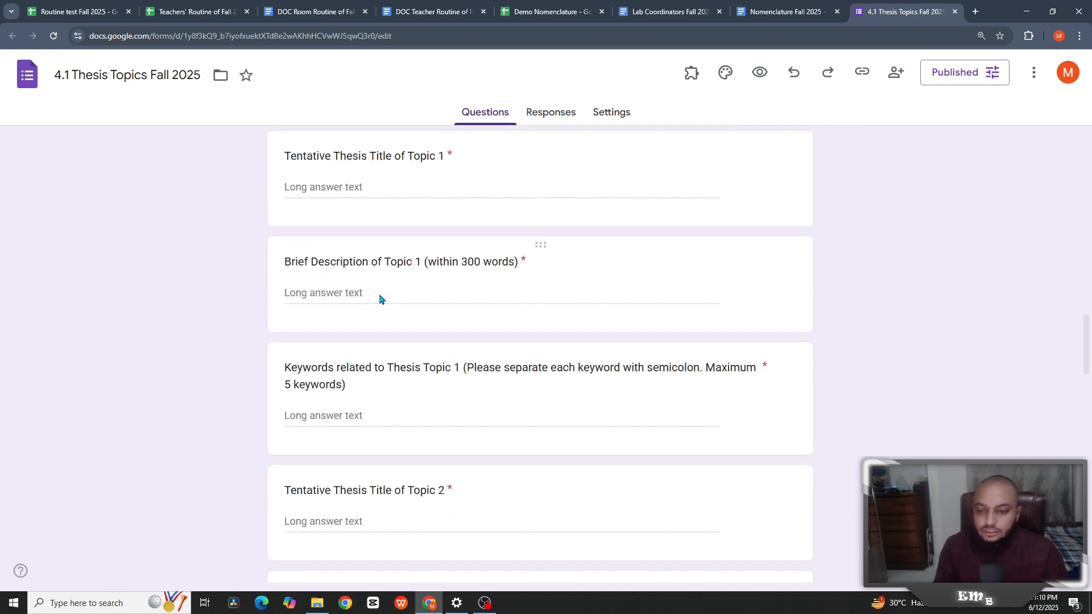
scroll(312, 276, "down", 3)
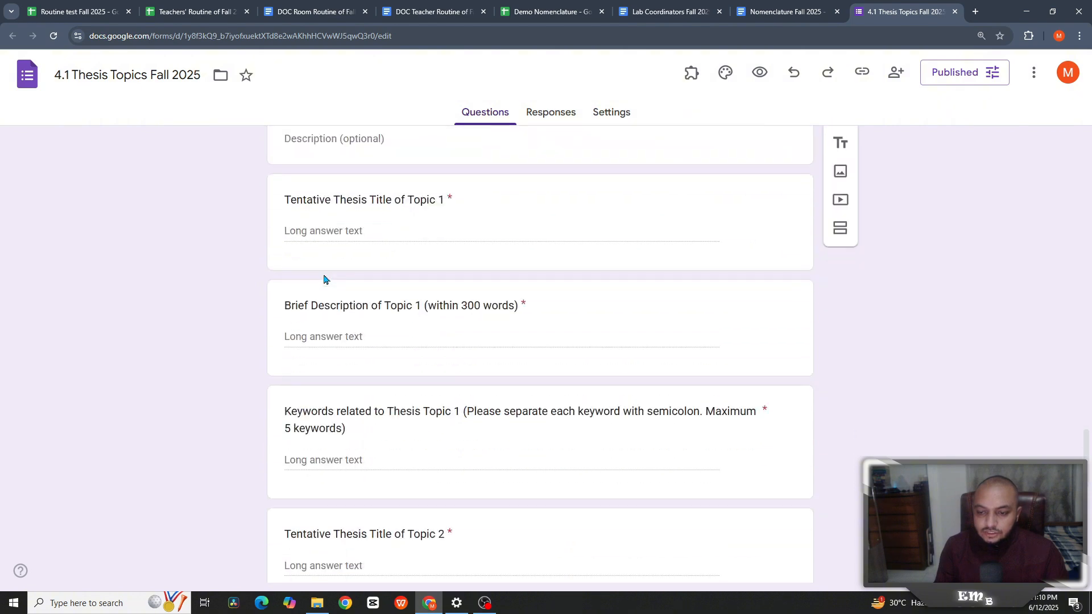
scroll(418, 239, "down", 5)
scroll(418, 330, "down", 5)
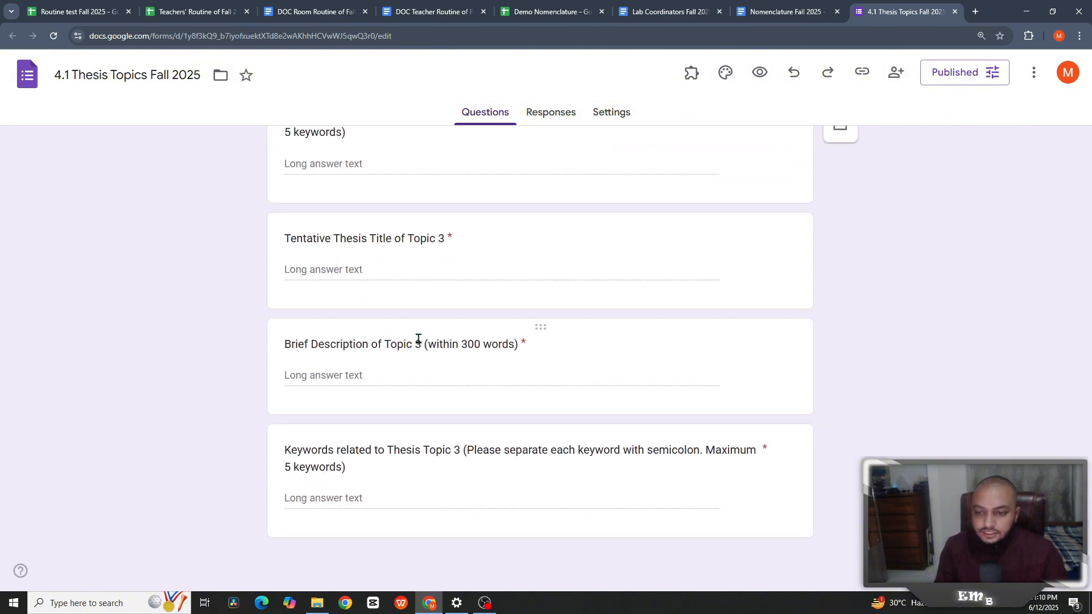
scroll(419, 341, "up", 15)
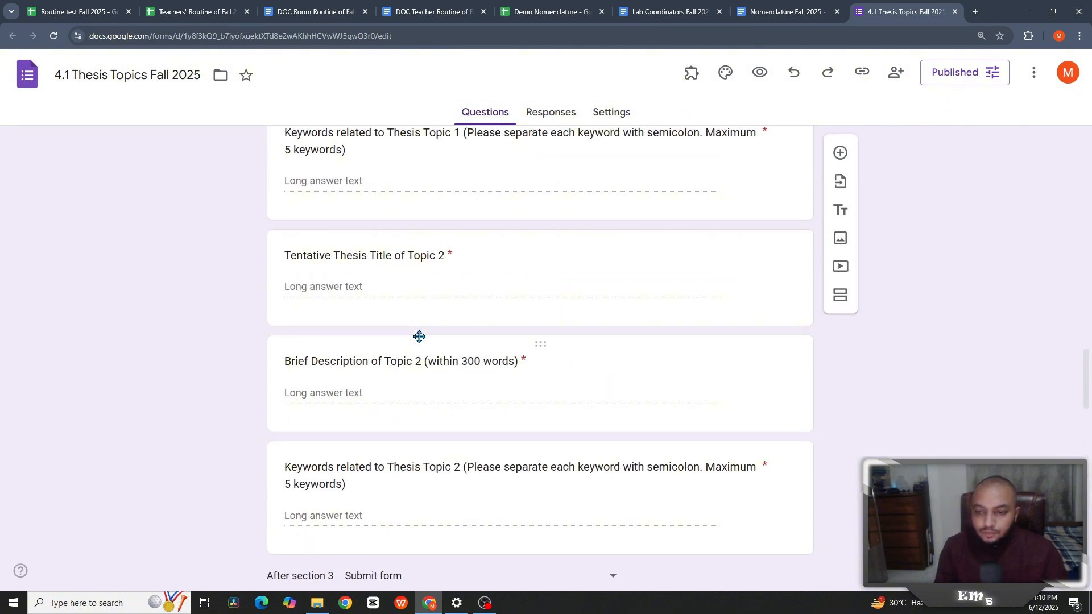
scroll(421, 333, "up", 5)
scroll(447, 317, "down", 9)
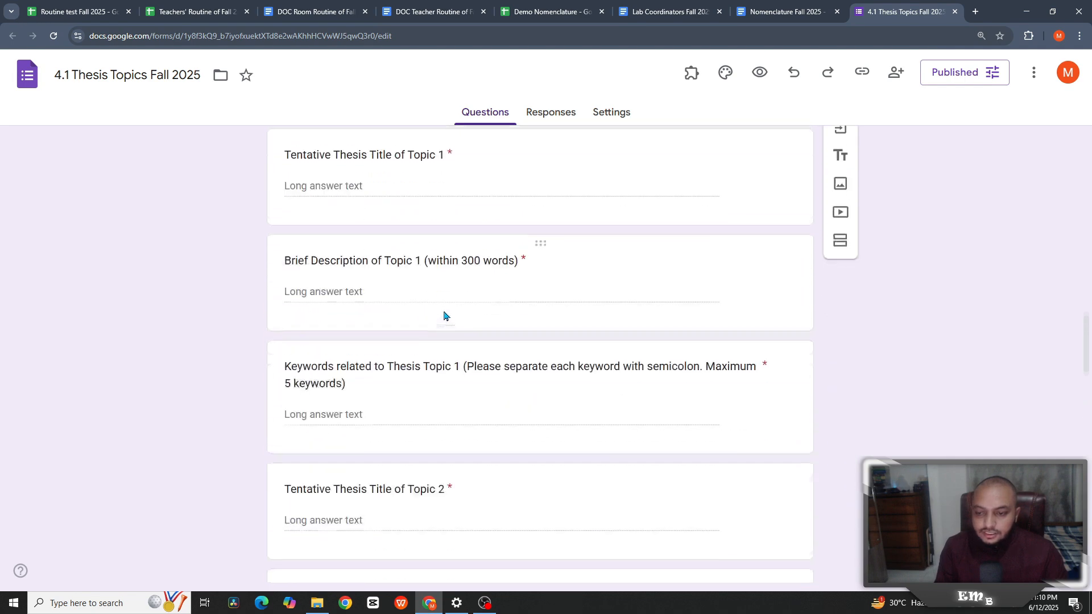
scroll(454, 332, "up", 20)
- Preview the form, choose the second faculty member, enter a respondent email and reach their topics section
left_click(762, 78)
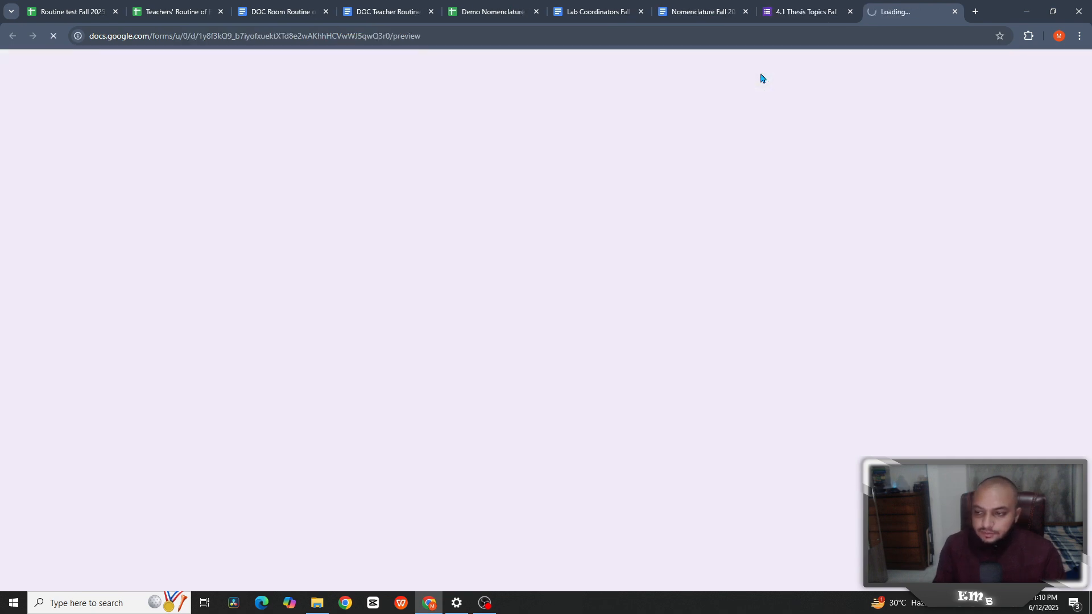
scroll(456, 270, "down", 2)
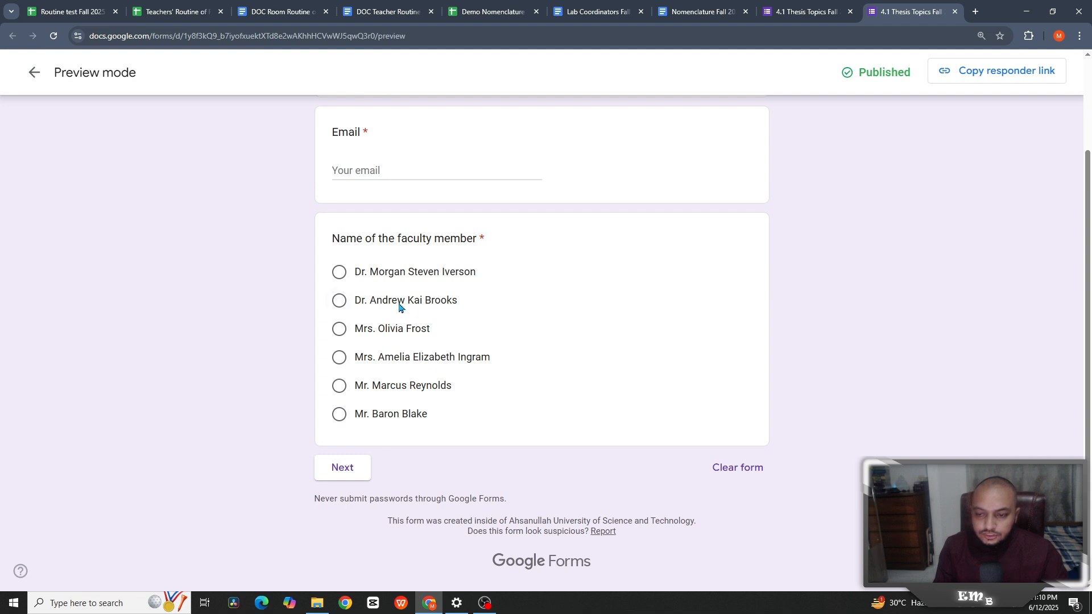
left_click(340, 302)
left_click(344, 473)
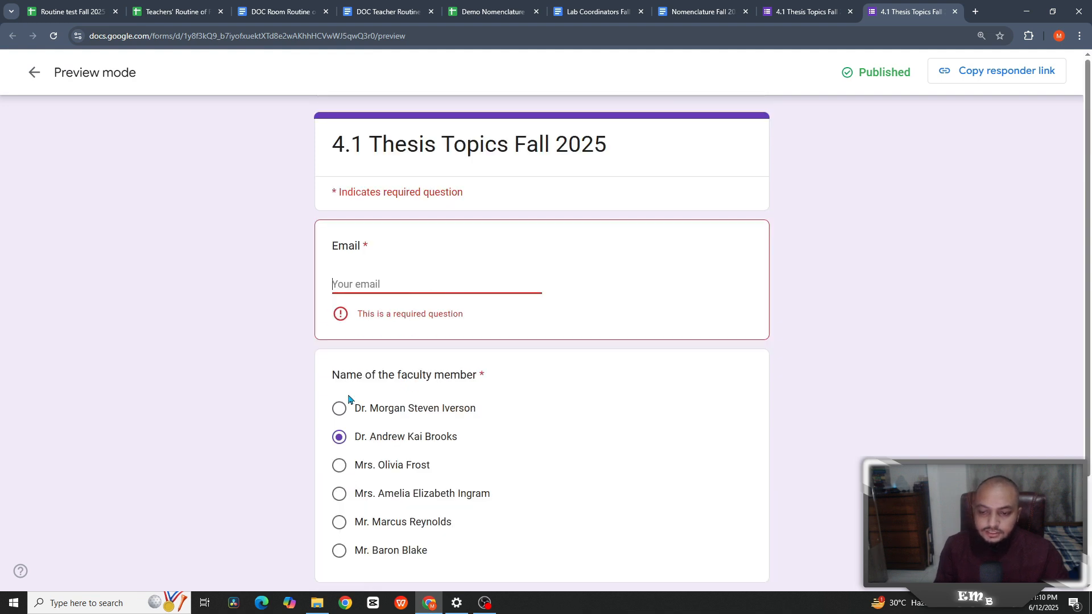
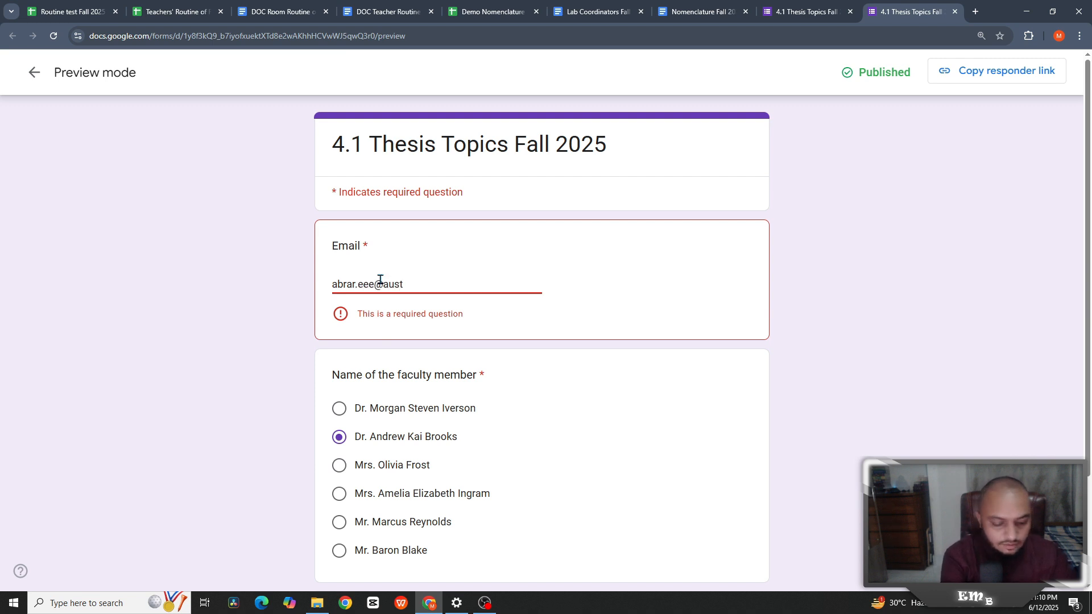
scroll(408, 405, "down", 2)
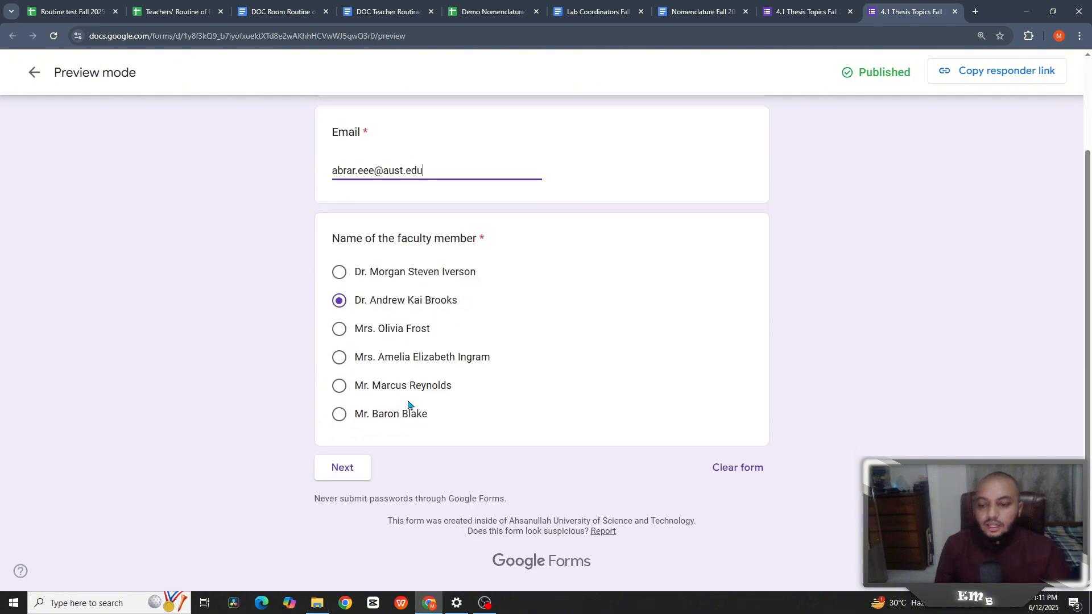
left_click(360, 458)
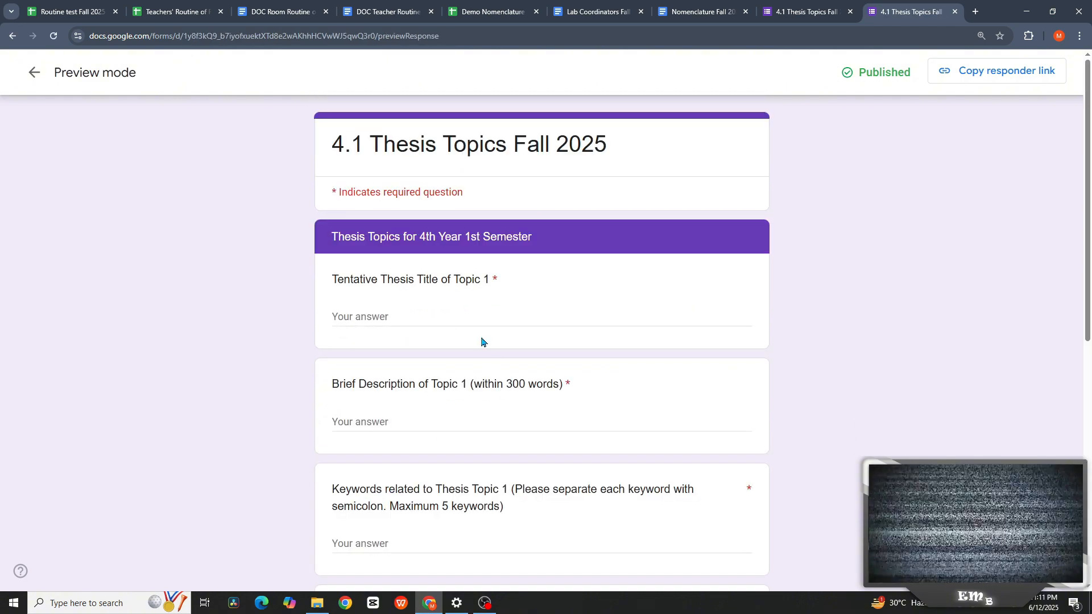
scroll(503, 305, "down", 1)
scroll(503, 305, "down", 8)
scroll(501, 290, "up", 8)
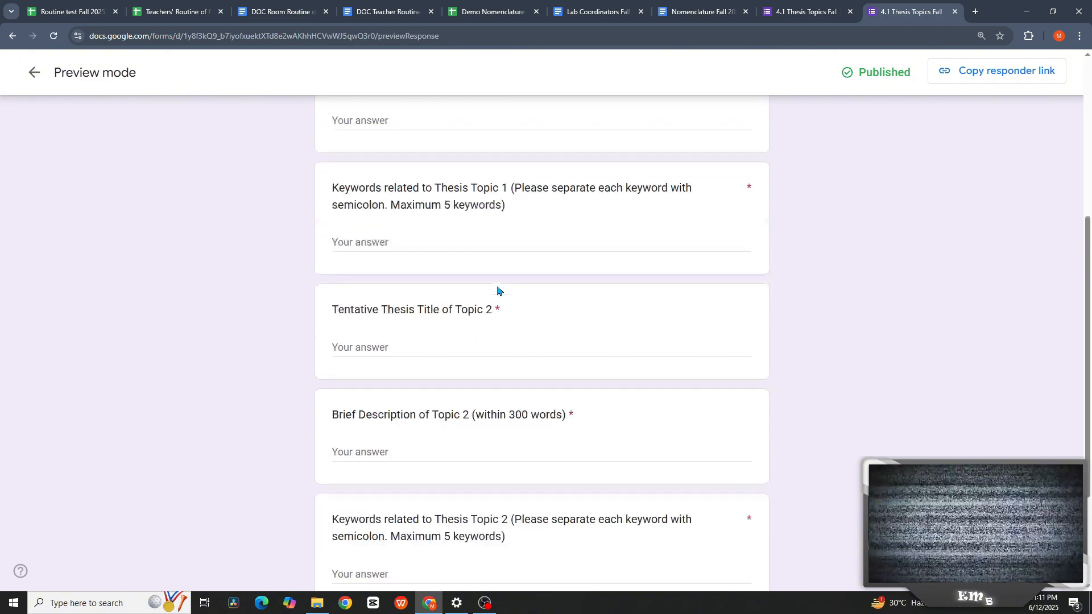
- Check the faculty group counts on the 4.1 Thesis sheet, then return to the preview
left_click(490, 13)
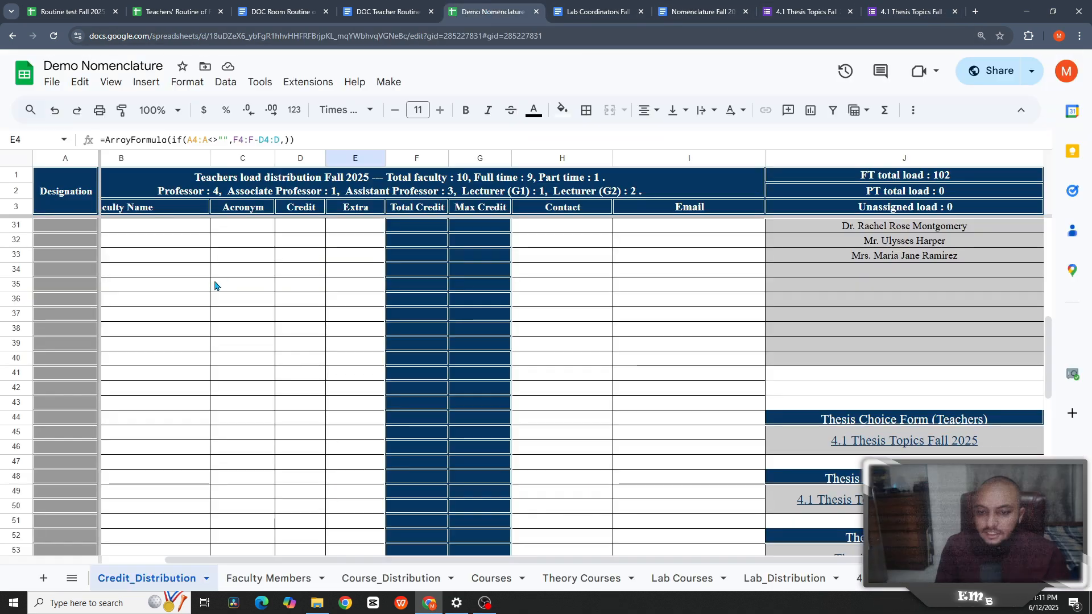
left_click(855, 575)
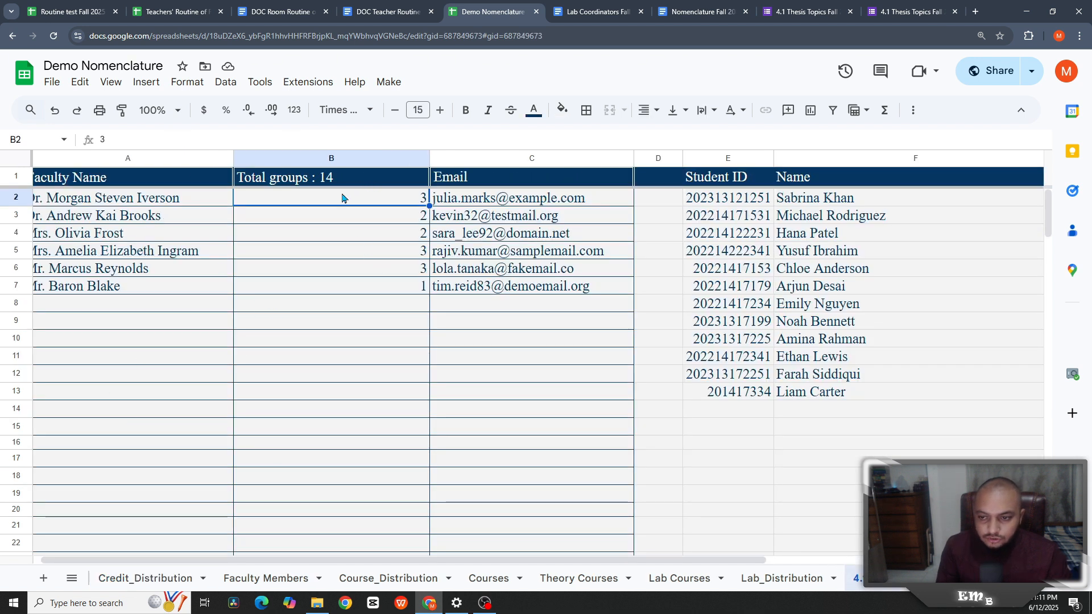
left_click(906, 7)
- Go back, choose the first faculty member instead and confirm their thesis topics section appears
scroll(493, 268, "down", 8)
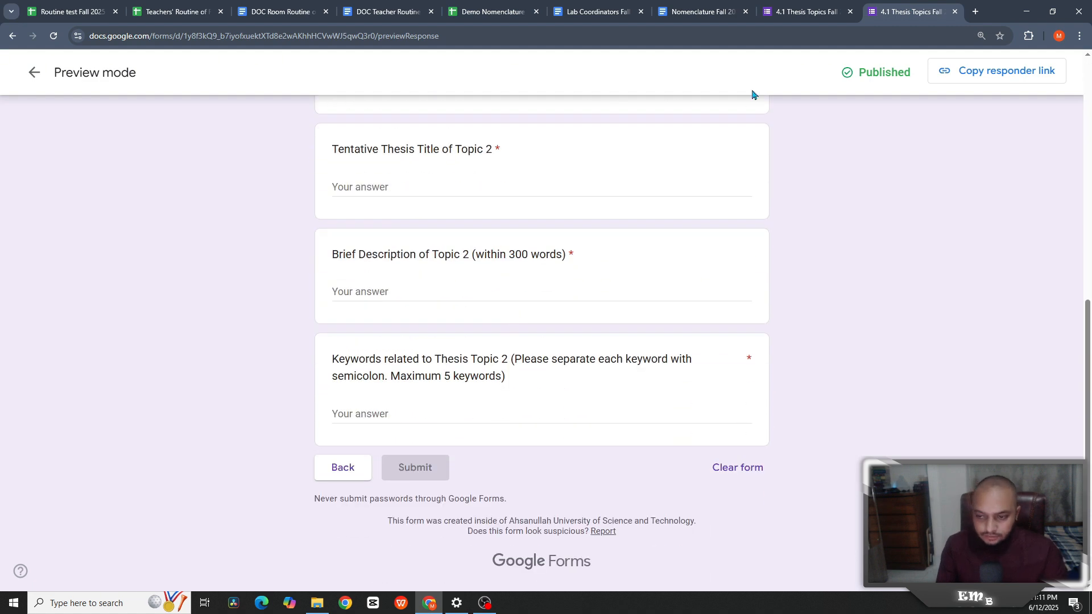
left_click(343, 479)
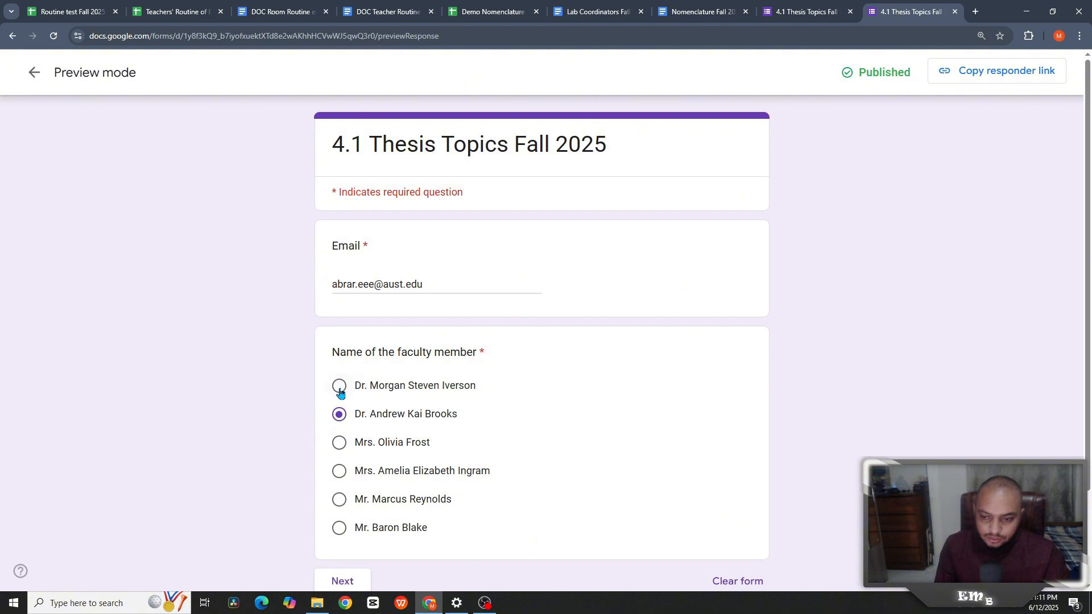
left_click(339, 385)
scroll(398, 398, "down", 2)
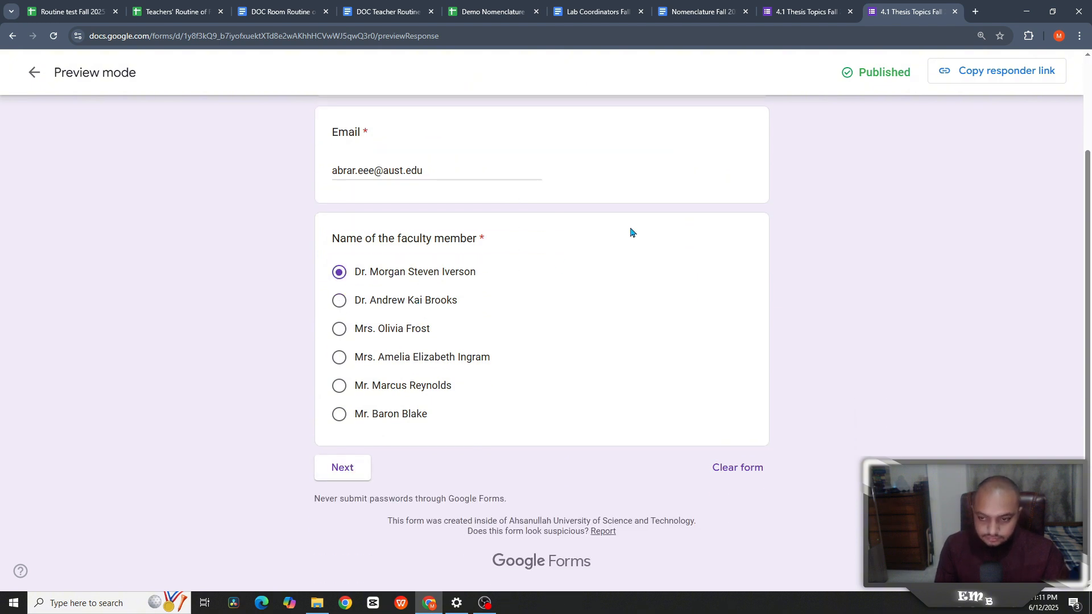
scroll(491, 302, "up", 1)
scroll(377, 311, "down", 1)
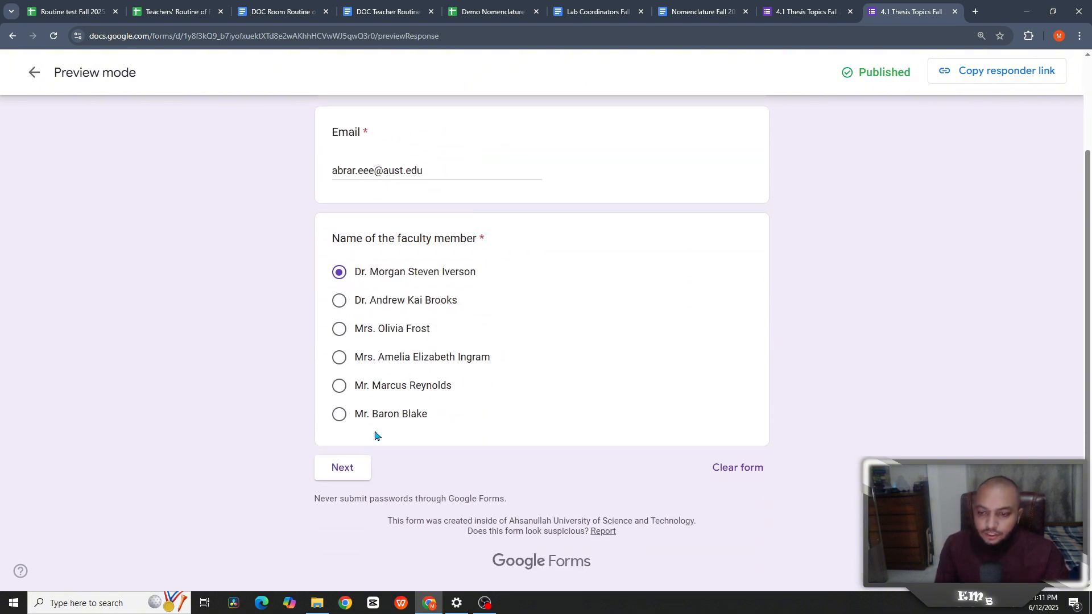
left_click(344, 467)
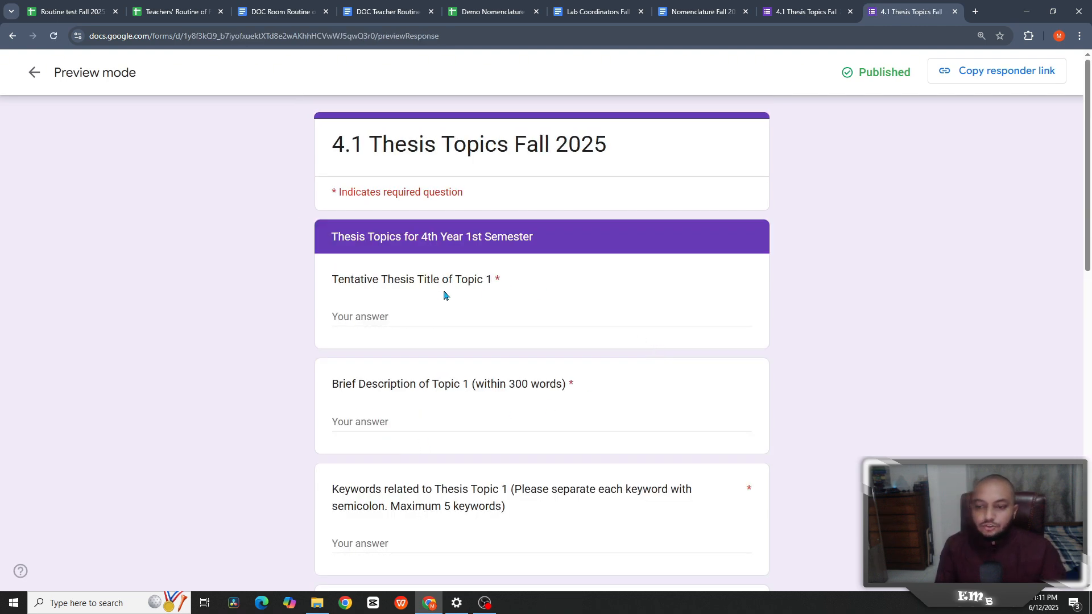
scroll(442, 312, "down", 14)
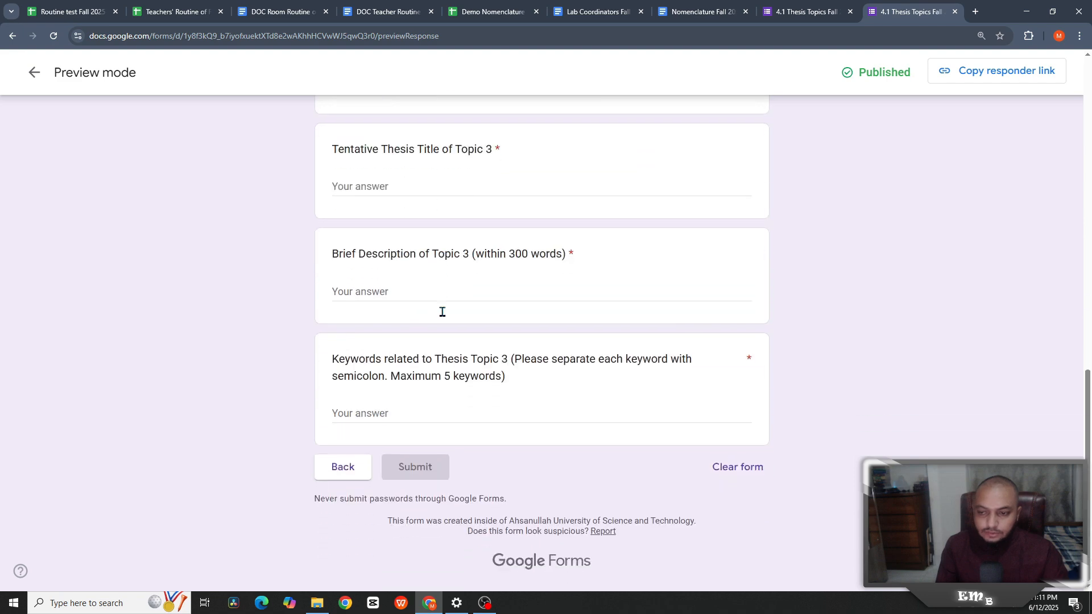
left_click(359, 475)
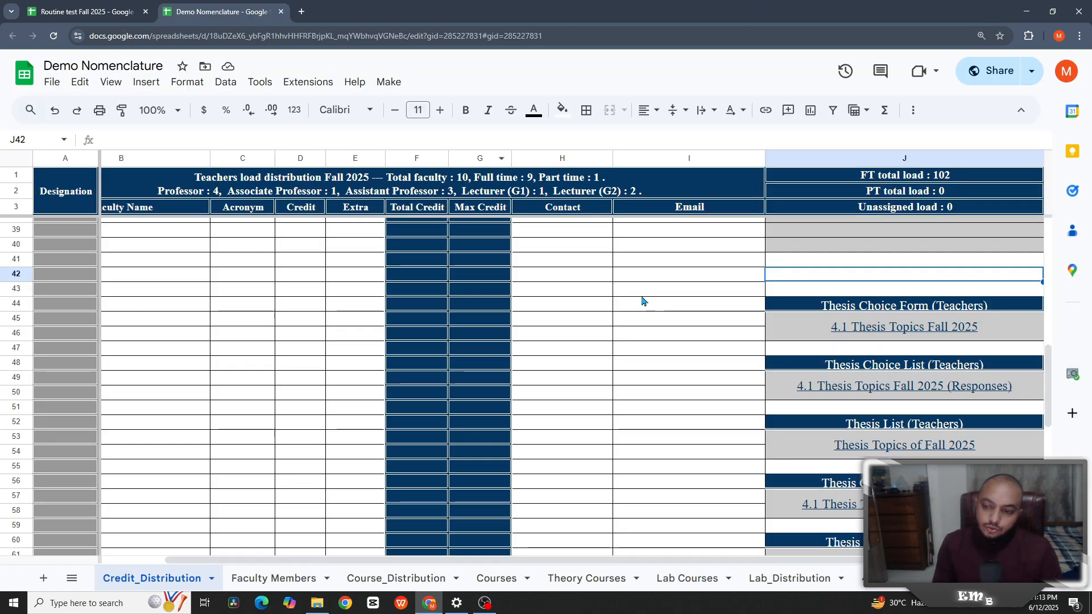
- Look over the custom menu of thesis actions without running anything
left_click(637, 290)
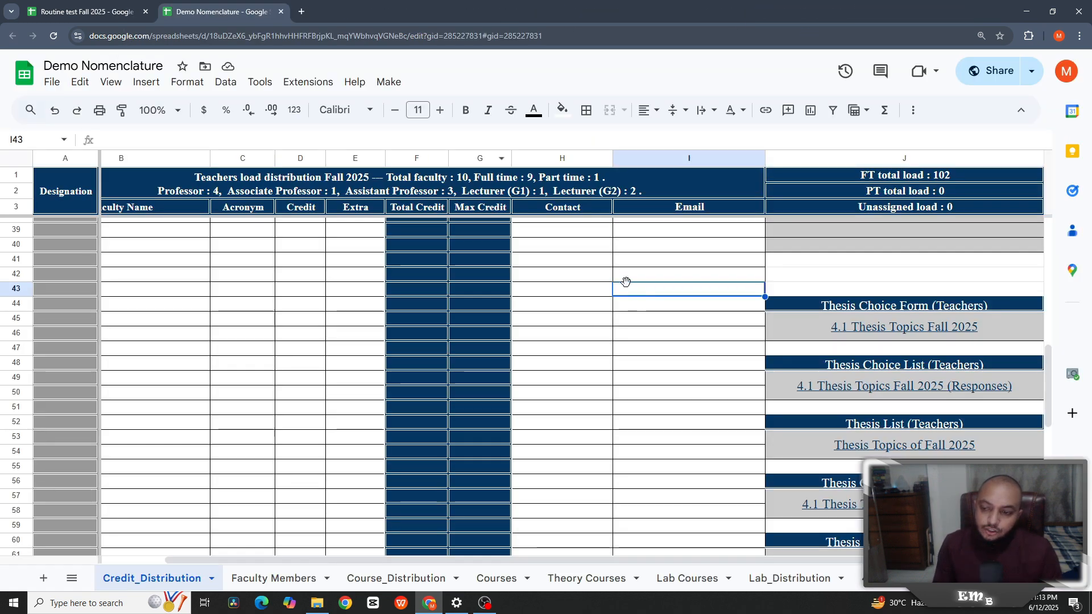
left_click(390, 83)
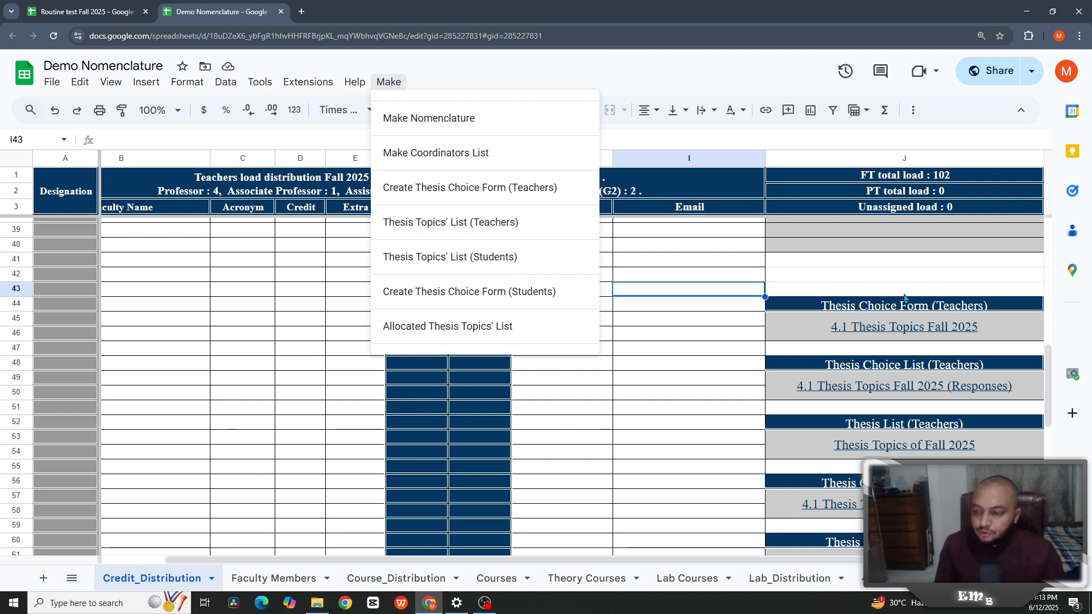
left_click(854, 275)
- Open the Thesis Topics of Fall 2025 documents from the column J links
scroll(858, 466, "down", 3)
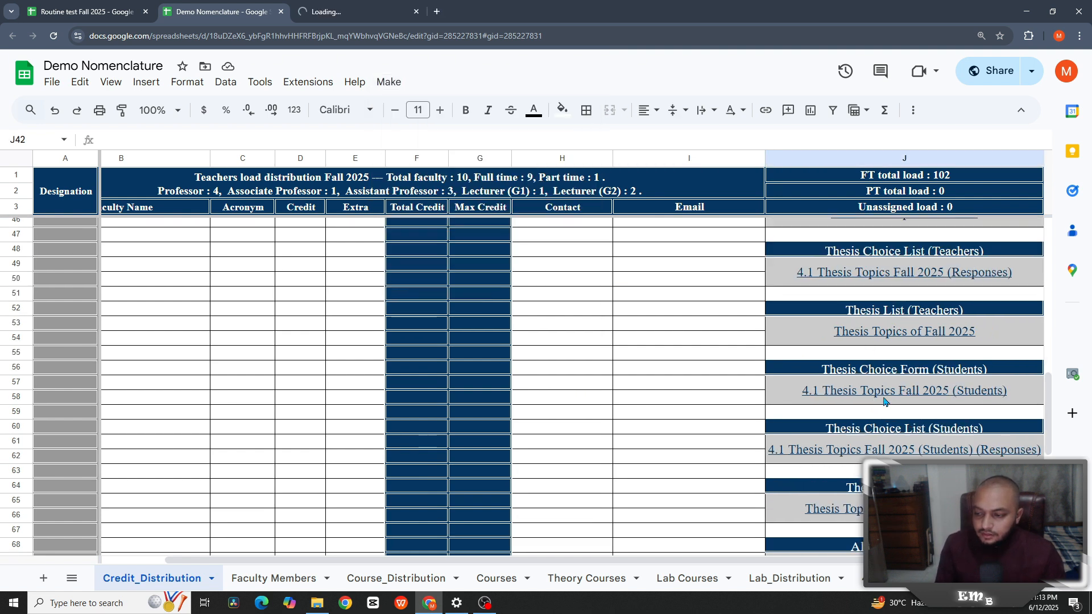
left_click(905, 332)
left_click(871, 360)
left_click(739, 459)
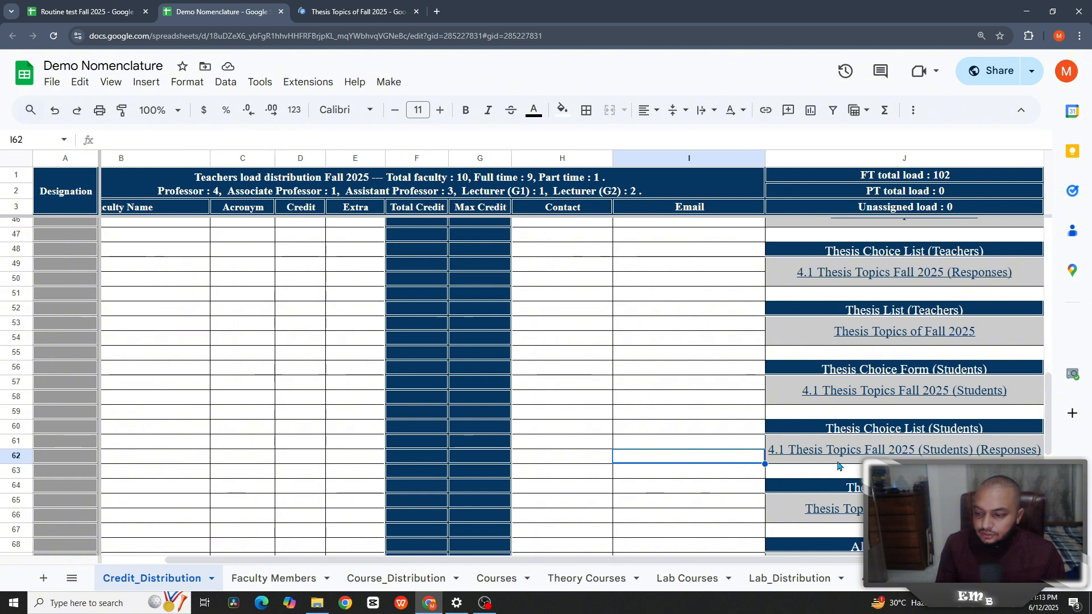
- Review the students' thesis topics document's group formation notice and its flagged date
left_click(847, 487)
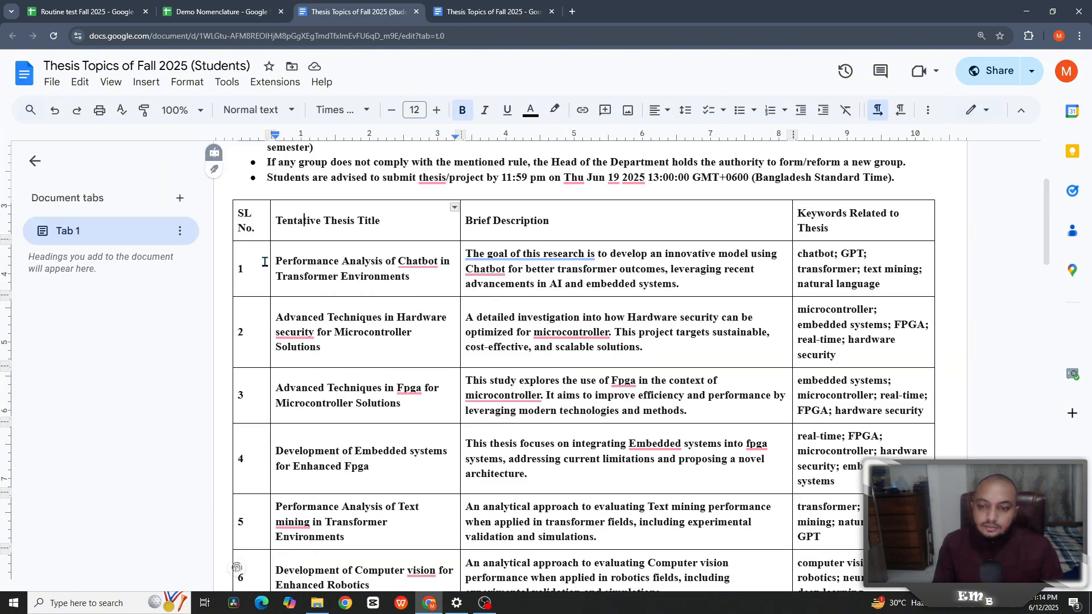
scroll(264, 224, "up", 4)
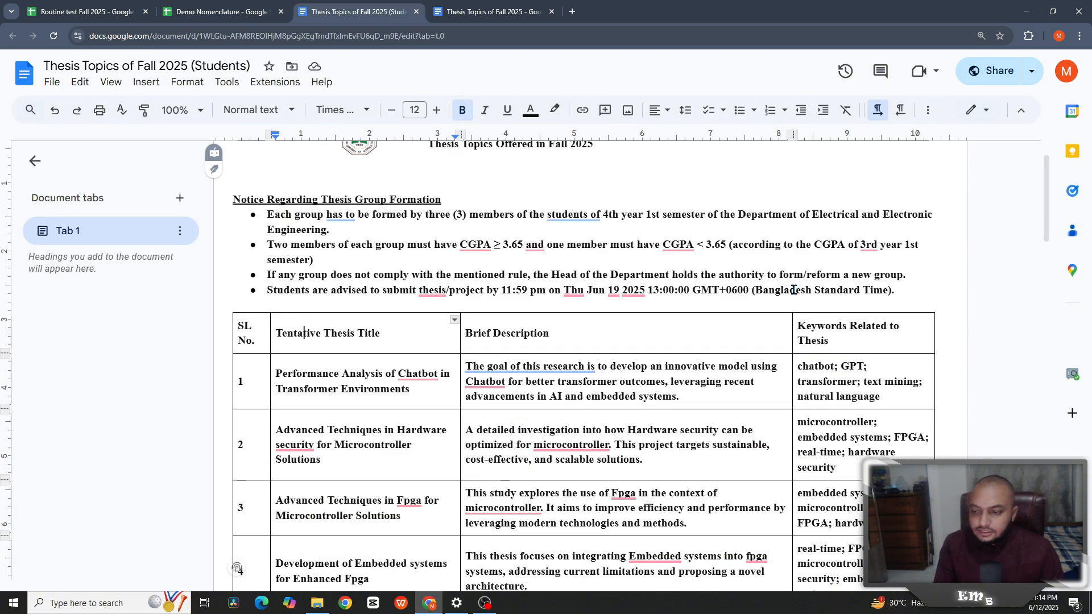
left_click_drag(267, 215, 796, 291)
left_click(697, 246)
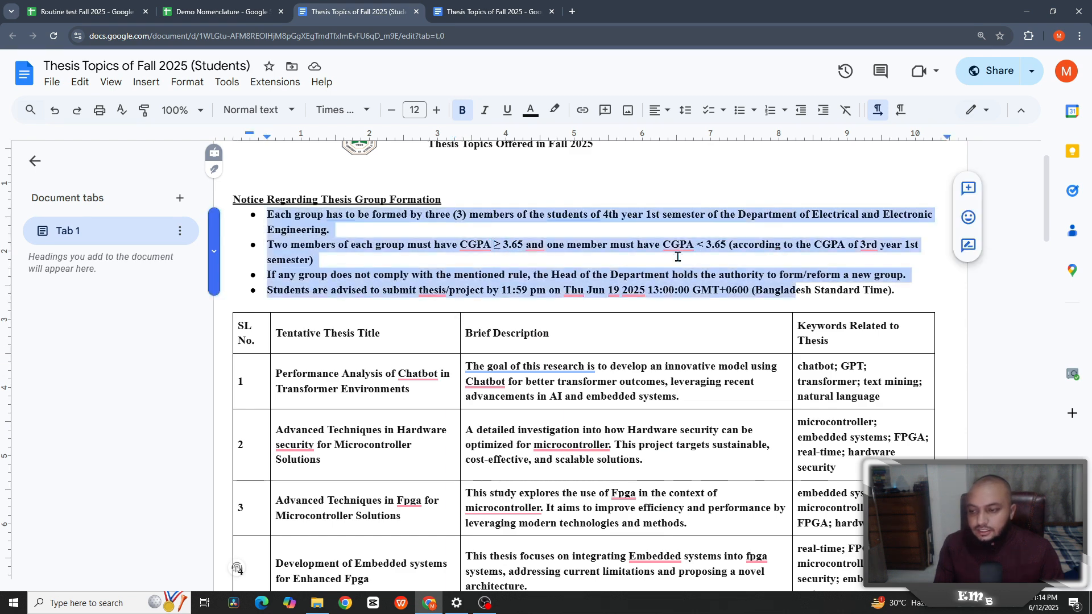
left_click(624, 288)
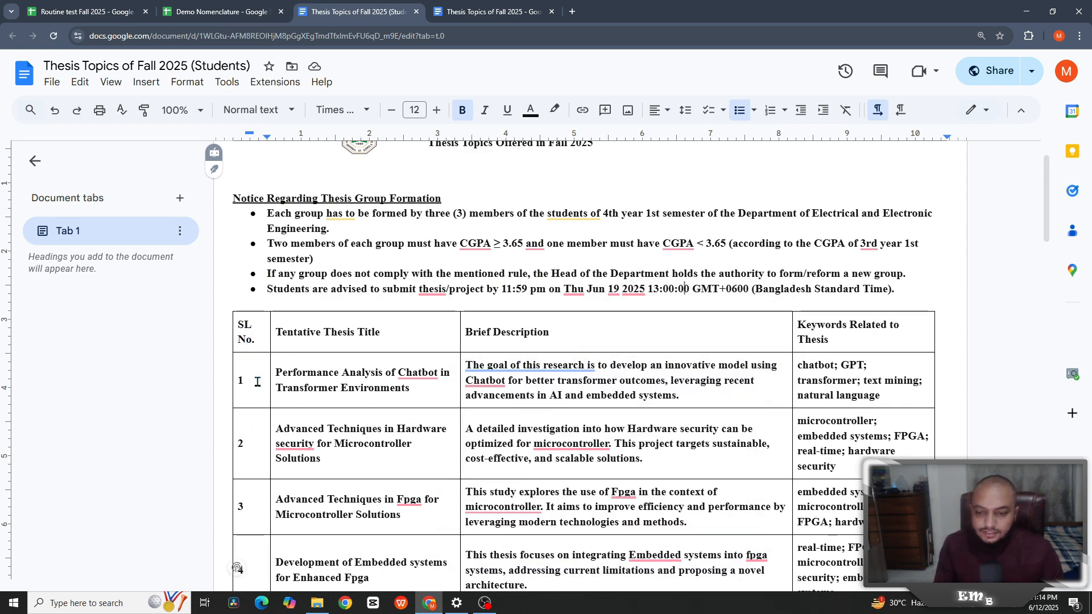
scroll(251, 378, "down", 7)
scroll(256, 379, "up", 6)
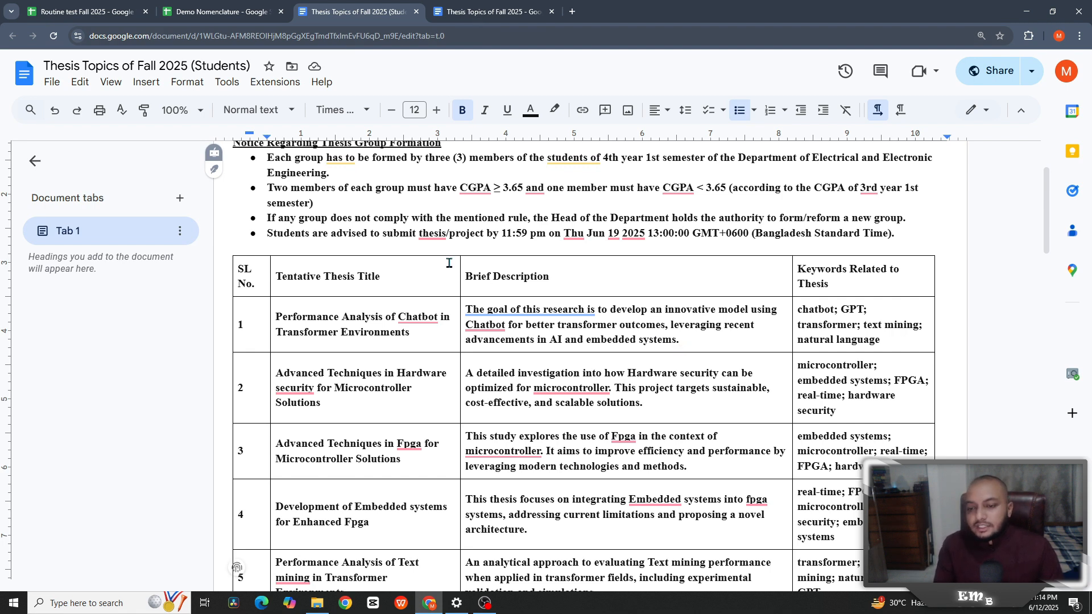
- Look over the faculty version of the topics, then close both Thesis Topics documents
key("ctrl+Tab")
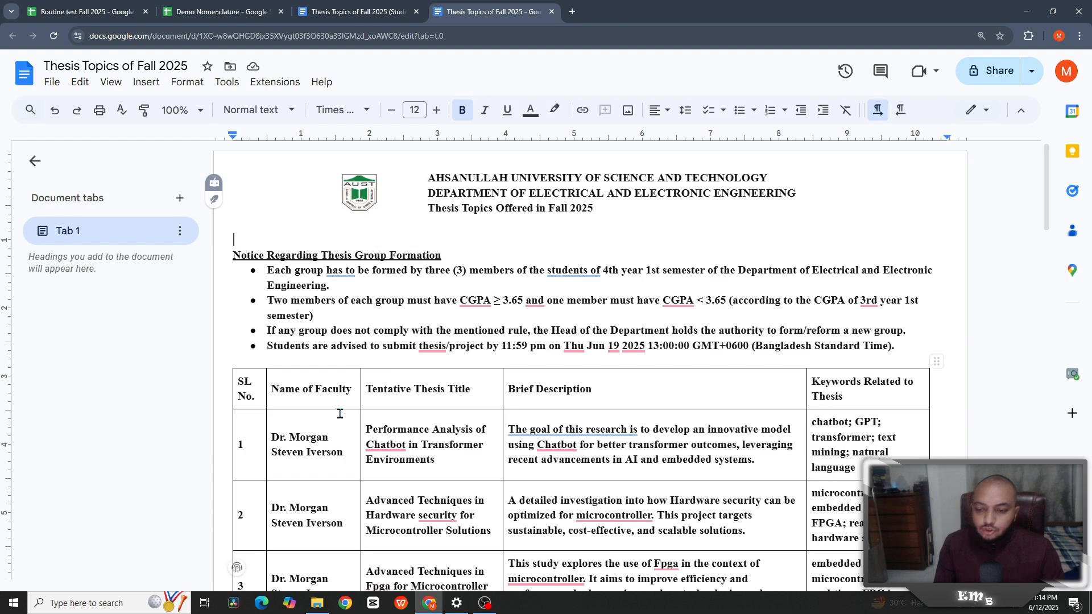
scroll(339, 414, "down", 2)
scroll(342, 398, "up", 3)
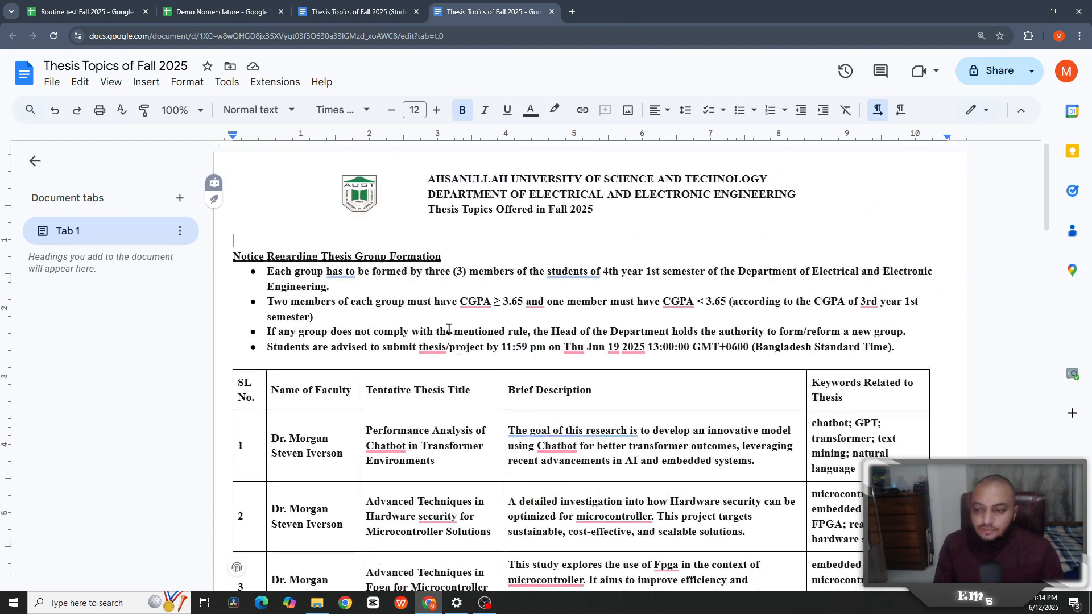
left_click(416, 11)
left_click(416, 11)
left_click(700, 277)
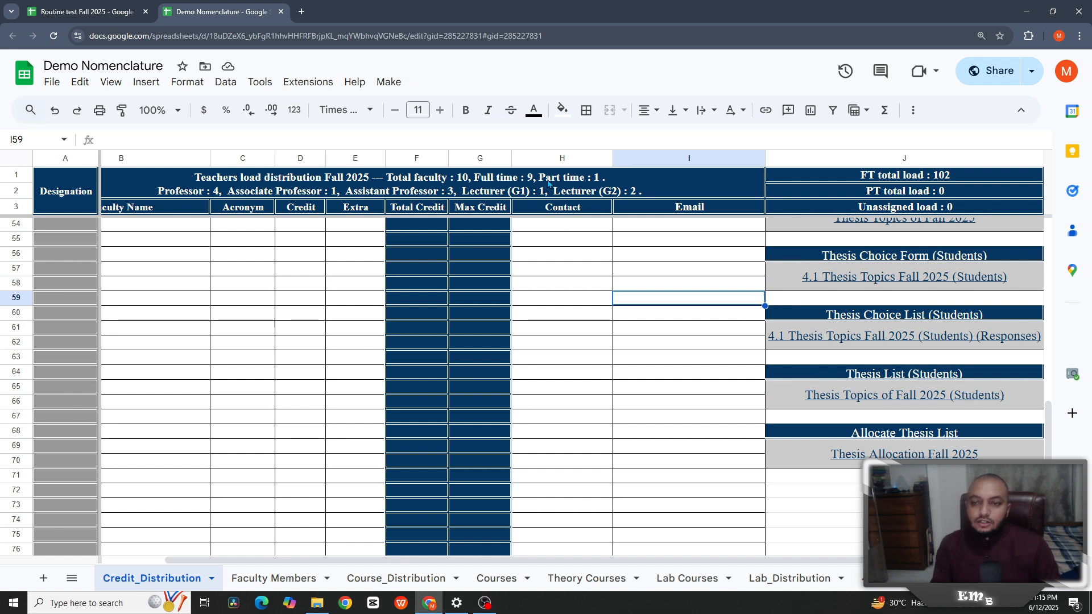
- Check the Make menu, then preview the 4.1 Thesis Topics Fall 2025 (Students) form link
left_click(390, 84)
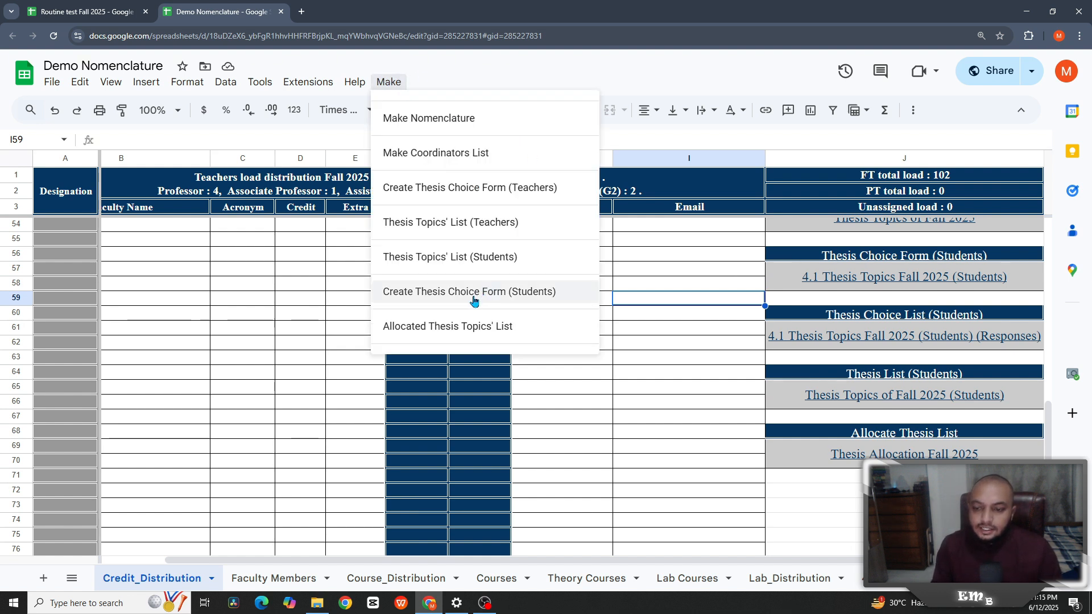
left_click(643, 286)
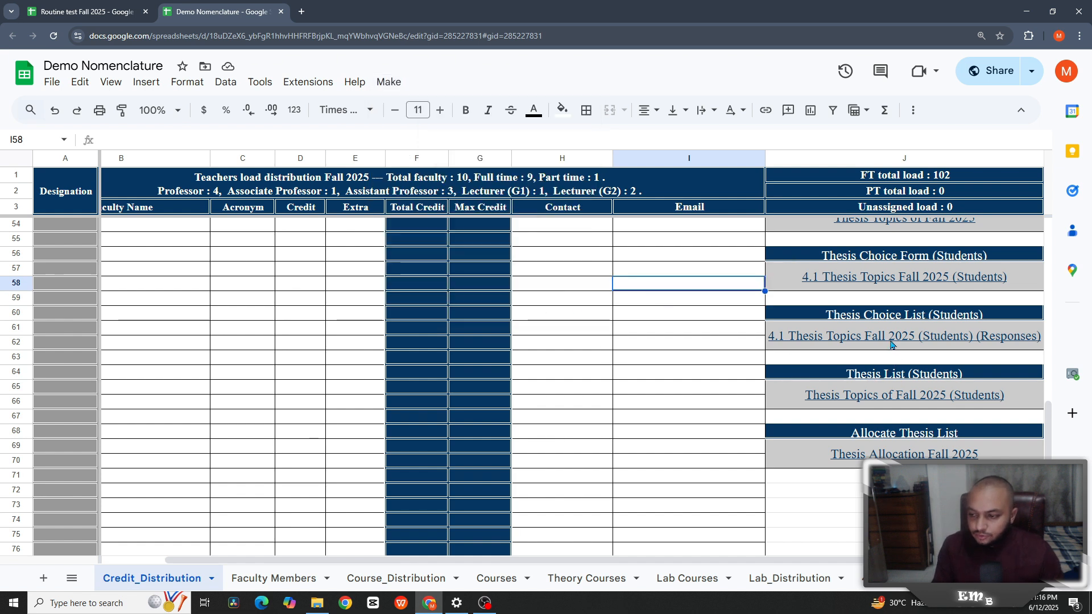
left_click(876, 368, "ctrl")
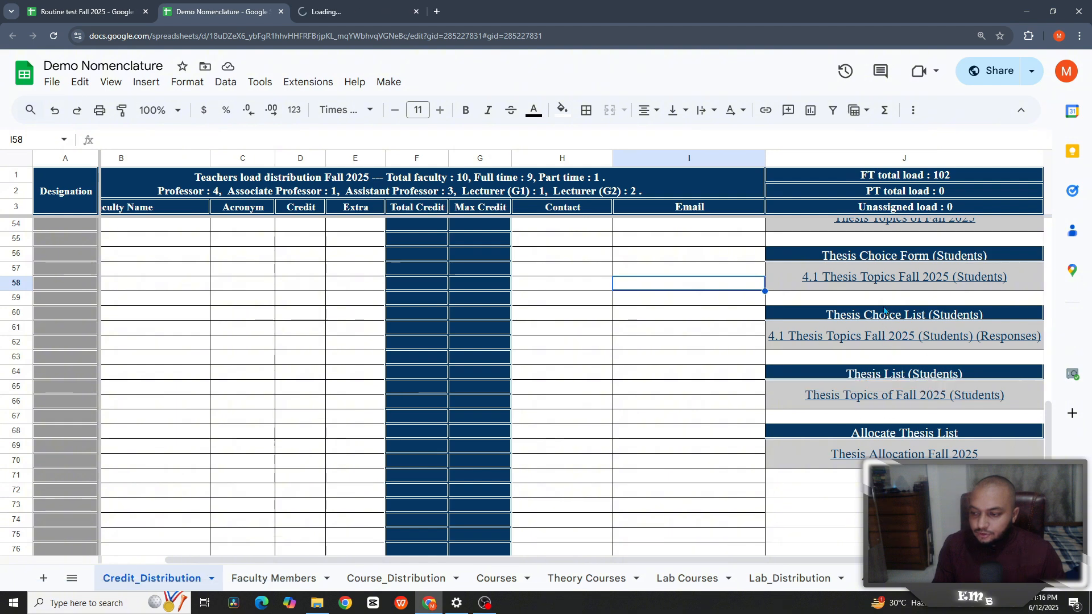
- Open the 4.1 Thesis Topics Fall 2025 (Students) form and read its description
mouse_move(885, 286)
left_click(871, 308)
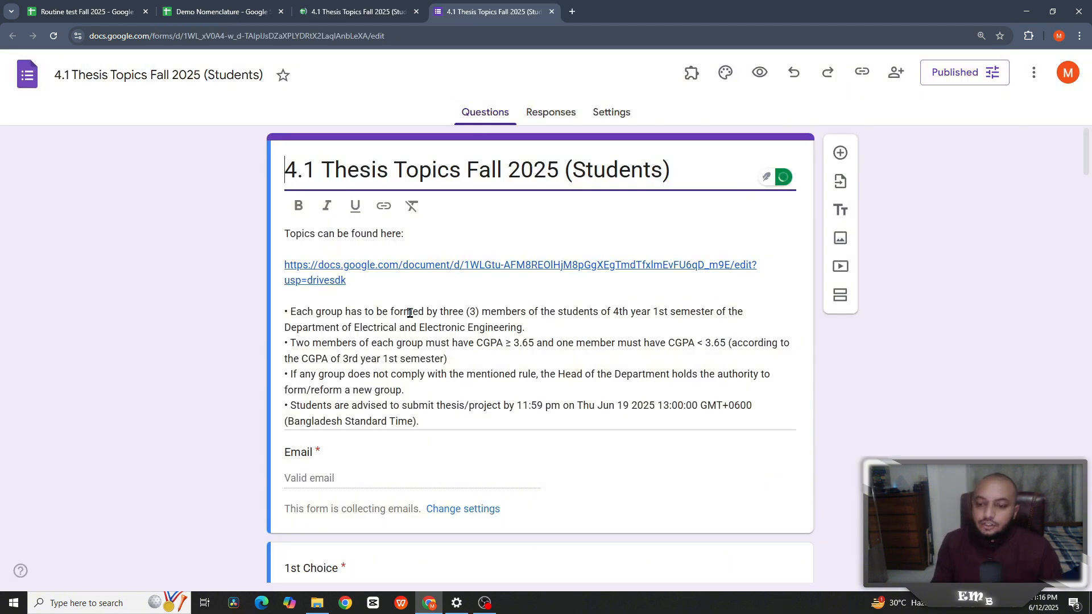
left_click(326, 270)
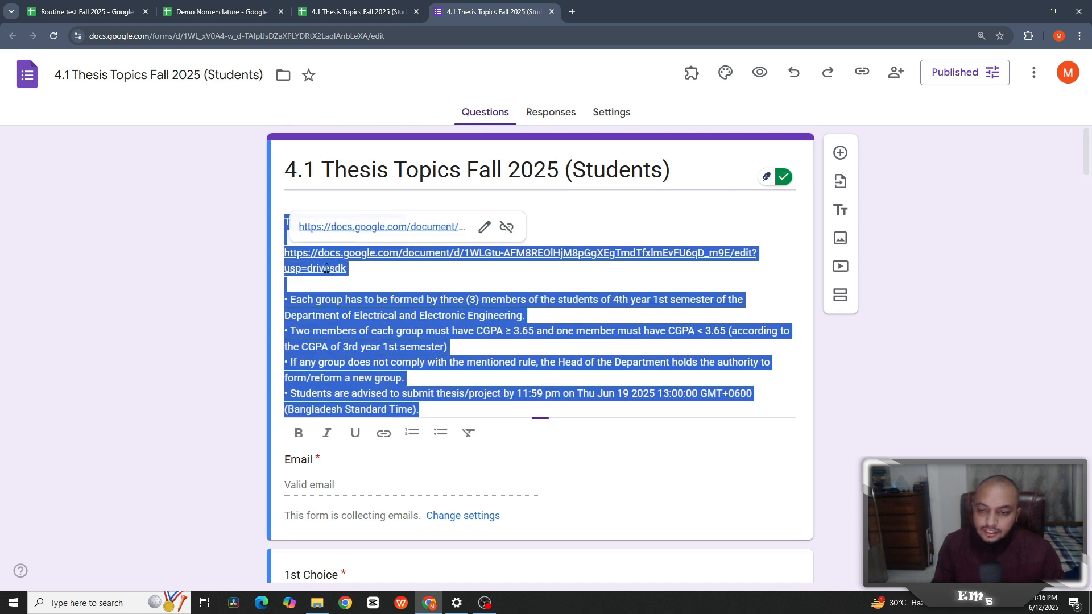
left_click(384, 260)
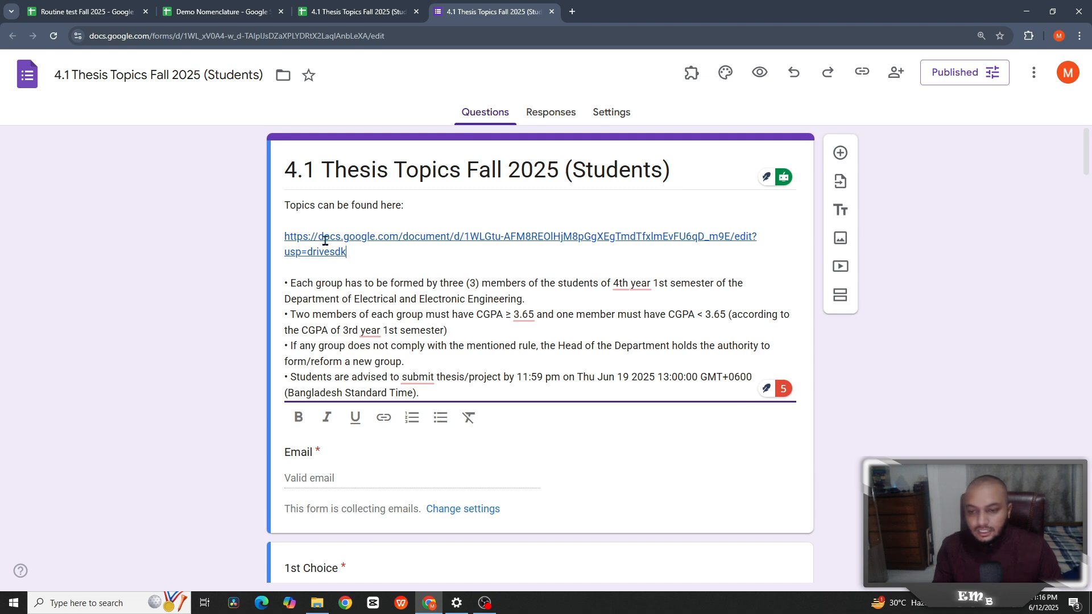
- Scroll through the topic choice and student ID questions, then view the responses spreadsheet
scroll(357, 305, "down", 3)
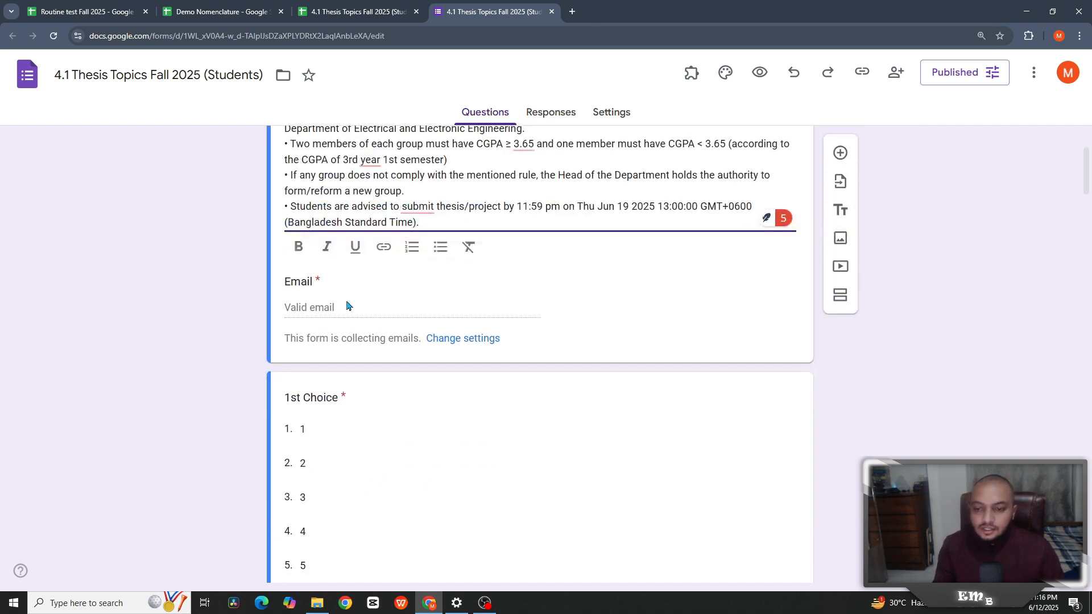
scroll(353, 302, "down", 4)
scroll(322, 250, "down", 6)
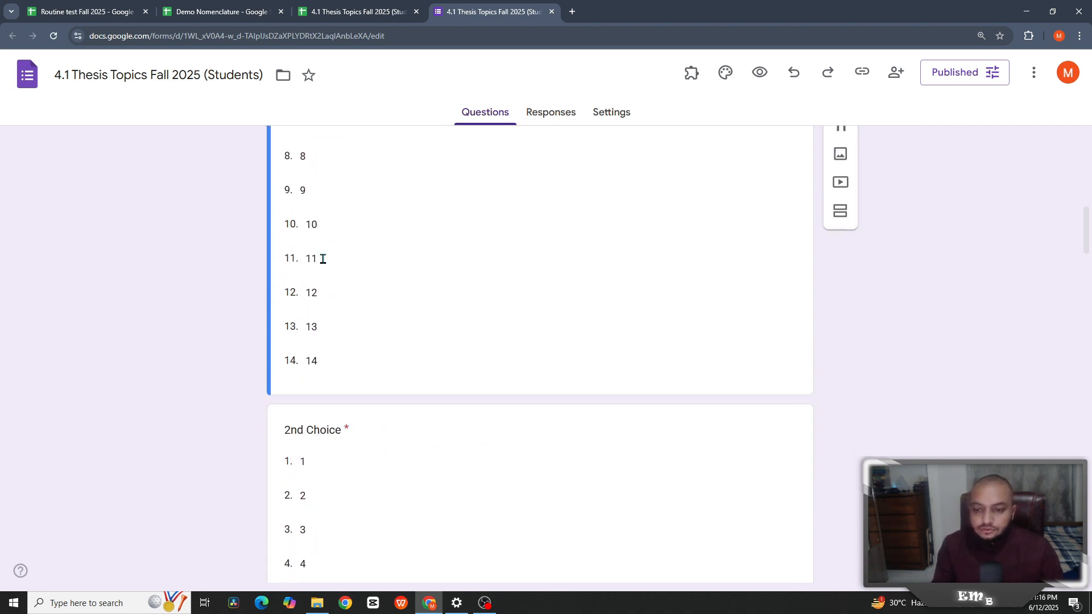
scroll(324, 272, "up", 3)
scroll(325, 270, "up", 3)
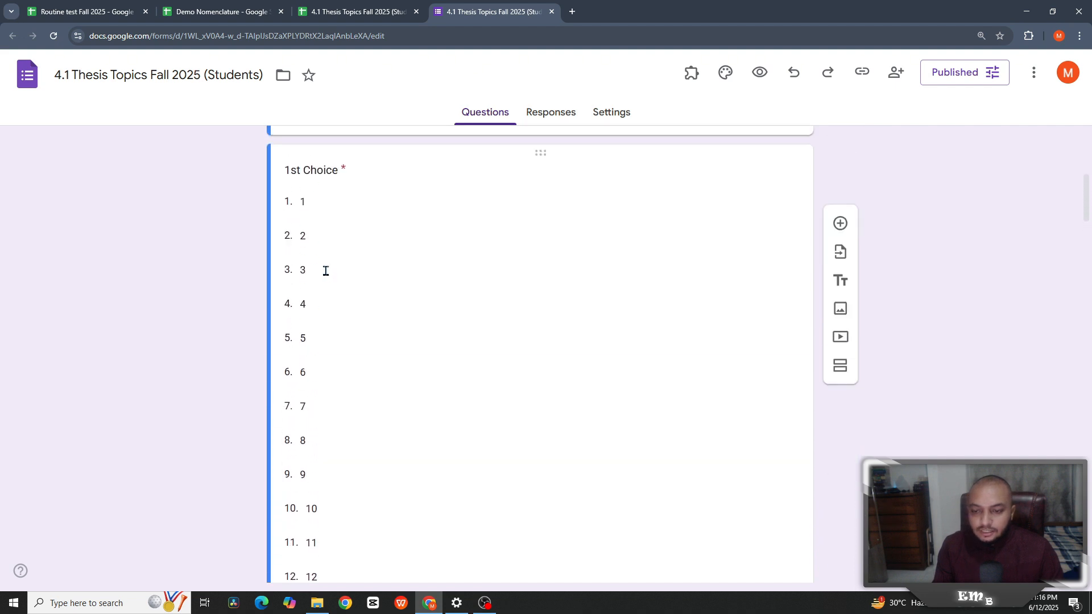
scroll(325, 256, "down", 7)
scroll(327, 261, "up", 6)
scroll(325, 260, "down", 20)
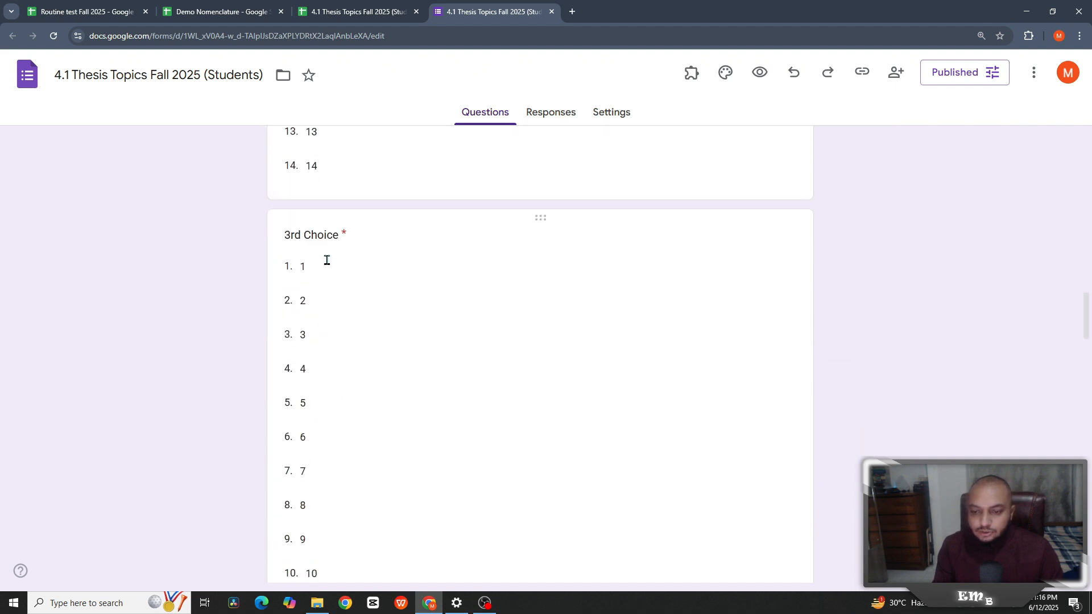
scroll(342, 282, "down", 3)
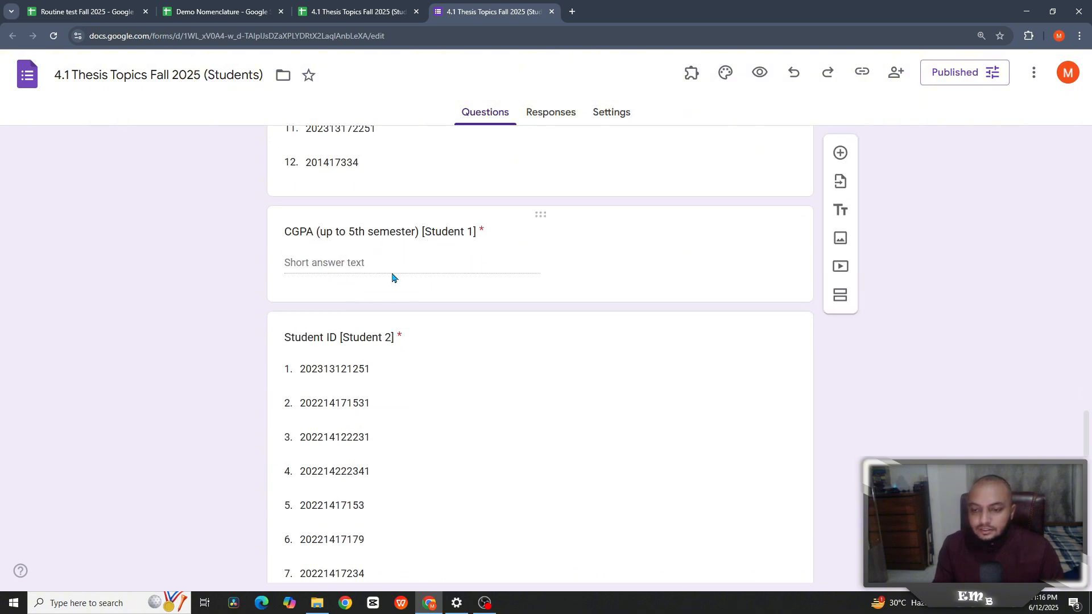
scroll(434, 287, "down", 10)
scroll(501, 342, "up", 6)
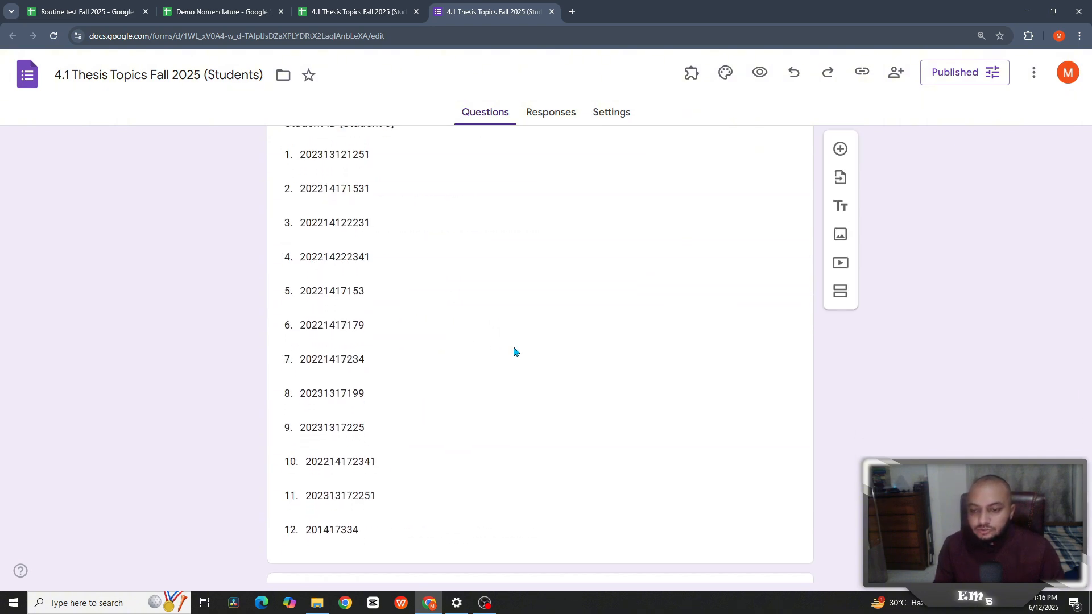
scroll(514, 351, "down", 6)
key("ctrl+shift+Tab")
left_click_drag(413, 565, 622, 572)
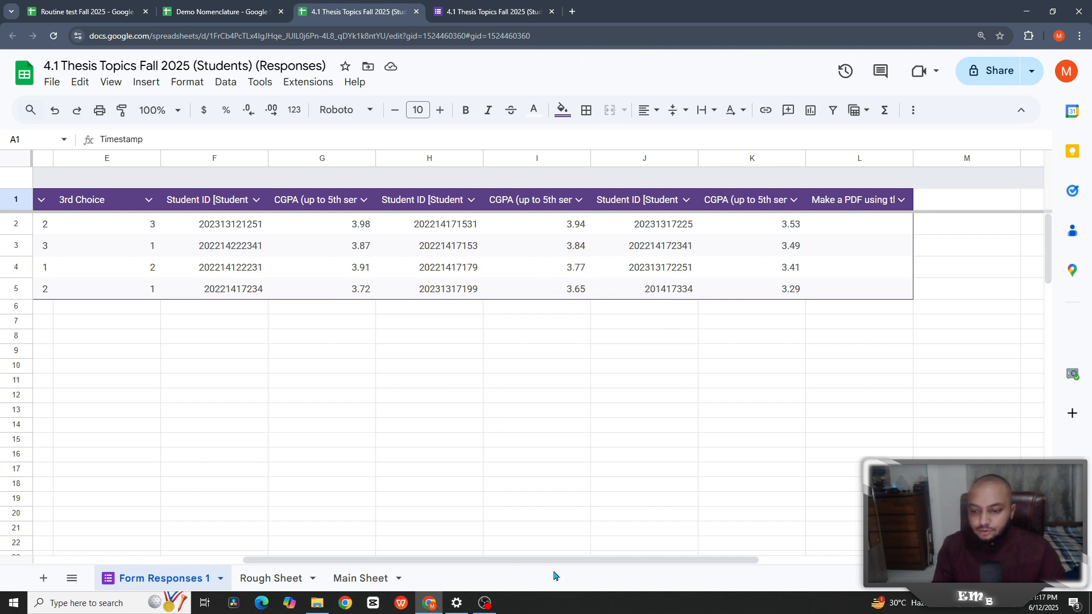
left_click_drag(548, 560, 339, 555)
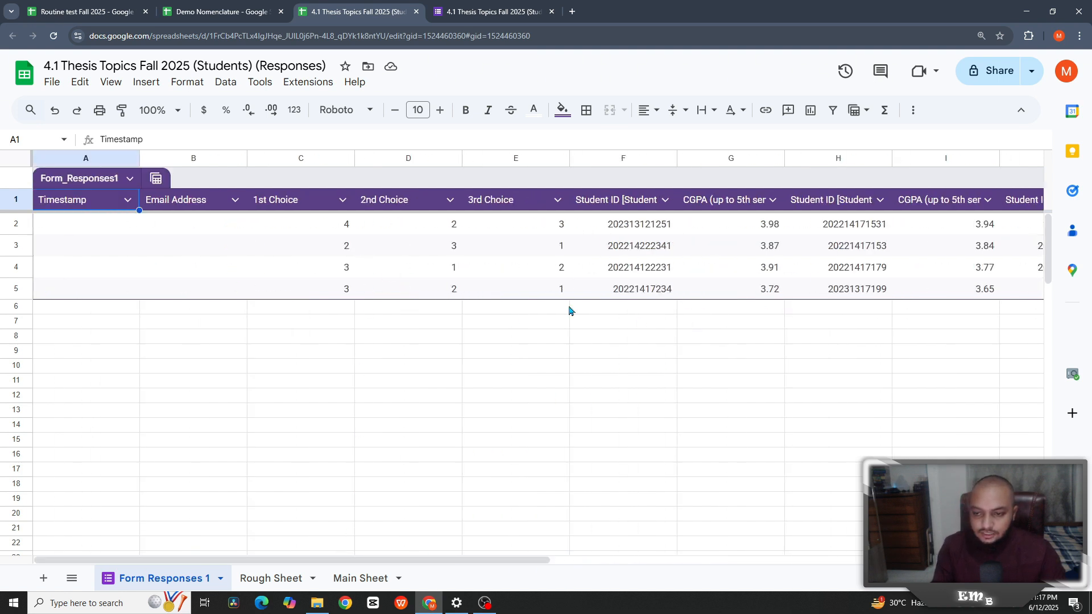
left_click(375, 576)
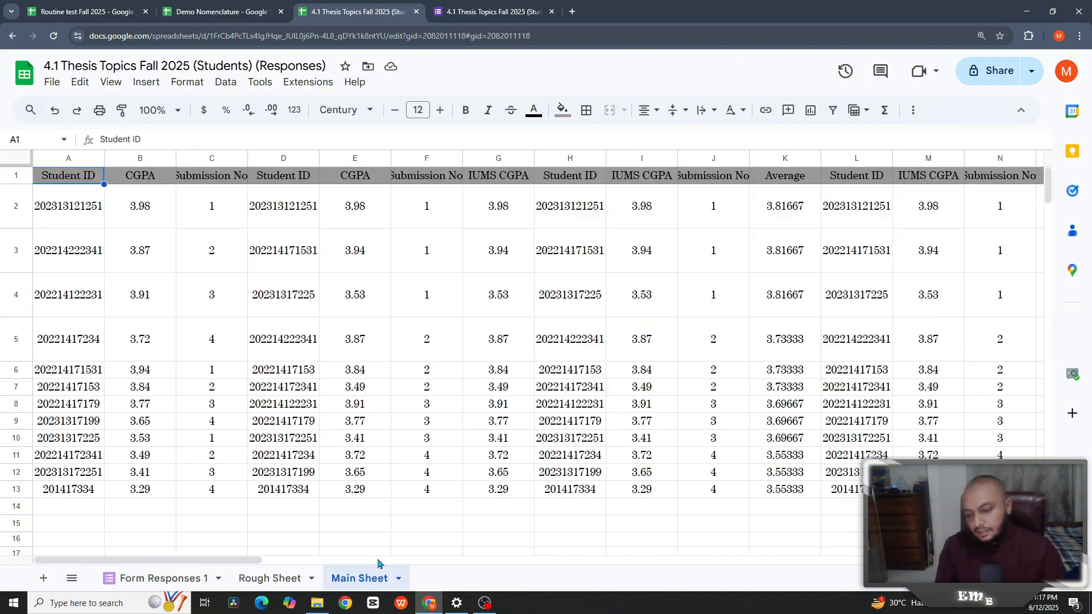
left_click_drag(257, 564, 477, 562)
left_click(389, 204)
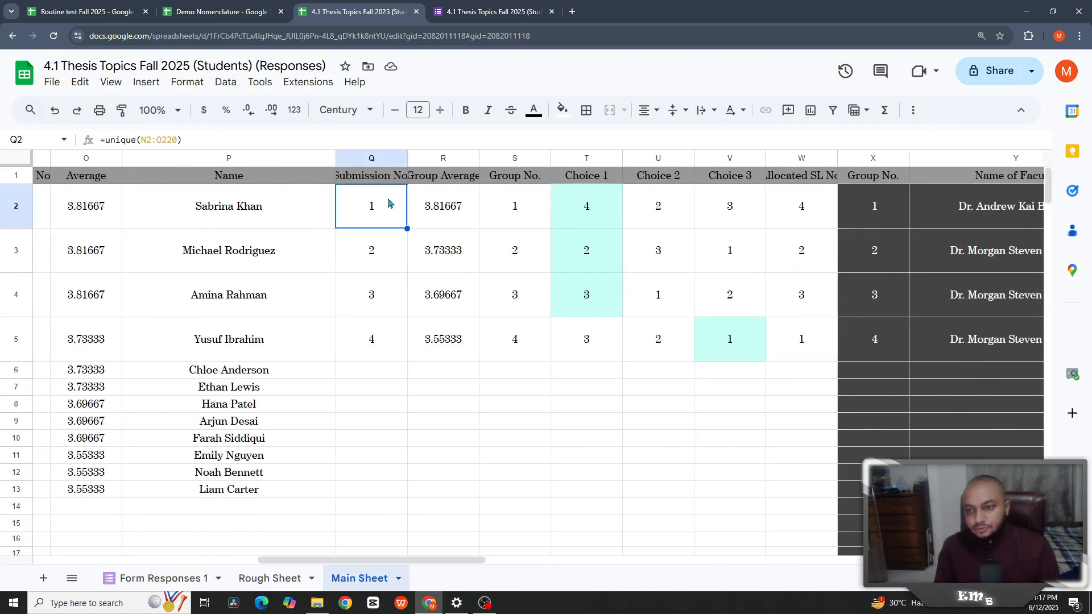
left_click(434, 214)
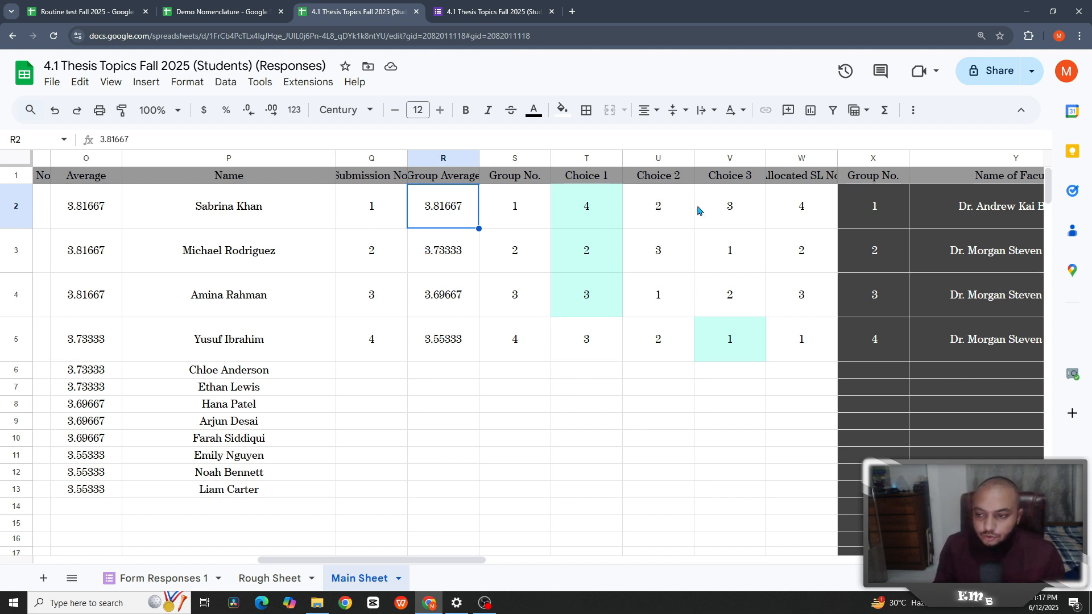
key("Right")
key("Right")
key("Right")
key("Right")
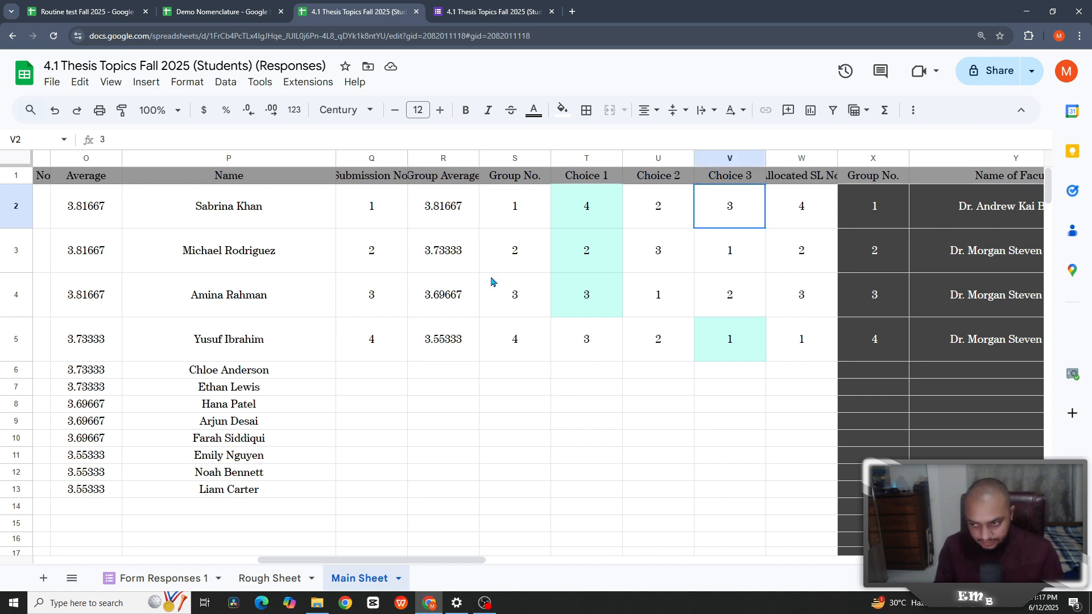
key("Right")
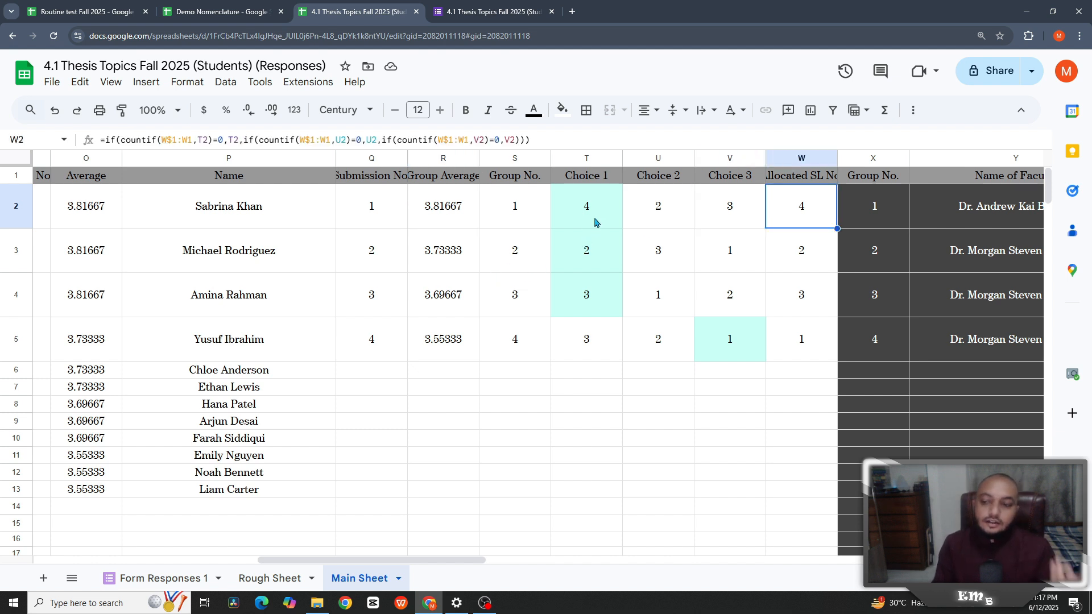
left_click(595, 222)
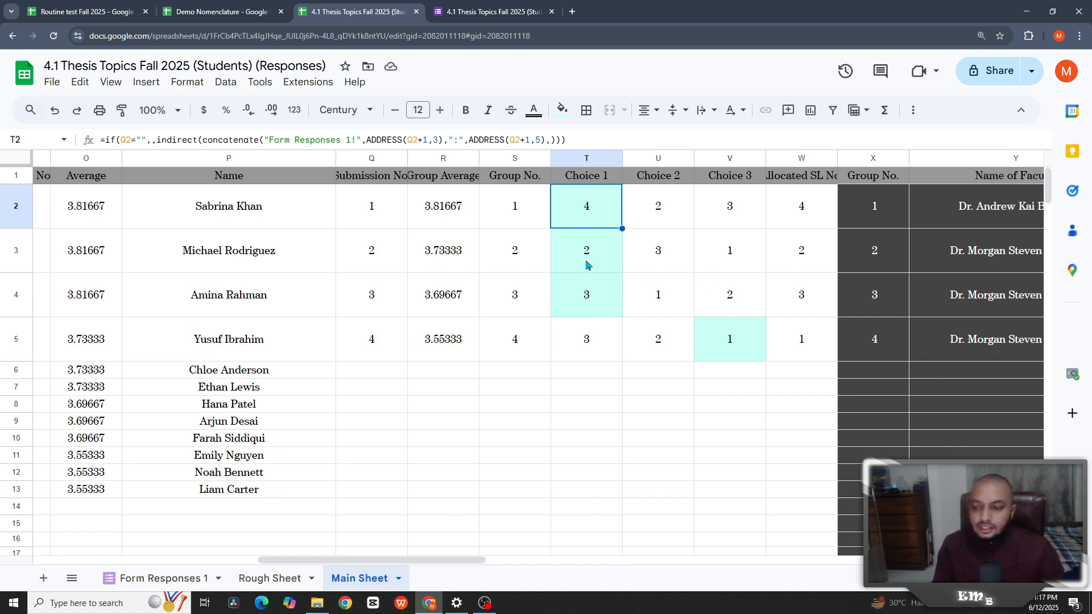
key("Down")
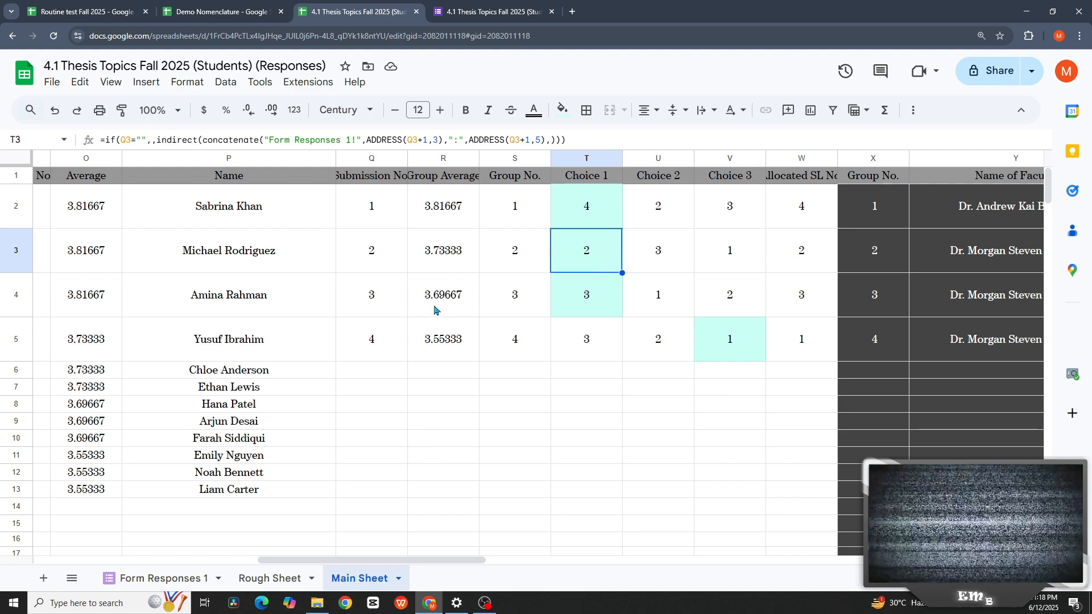
left_click(450, 299)
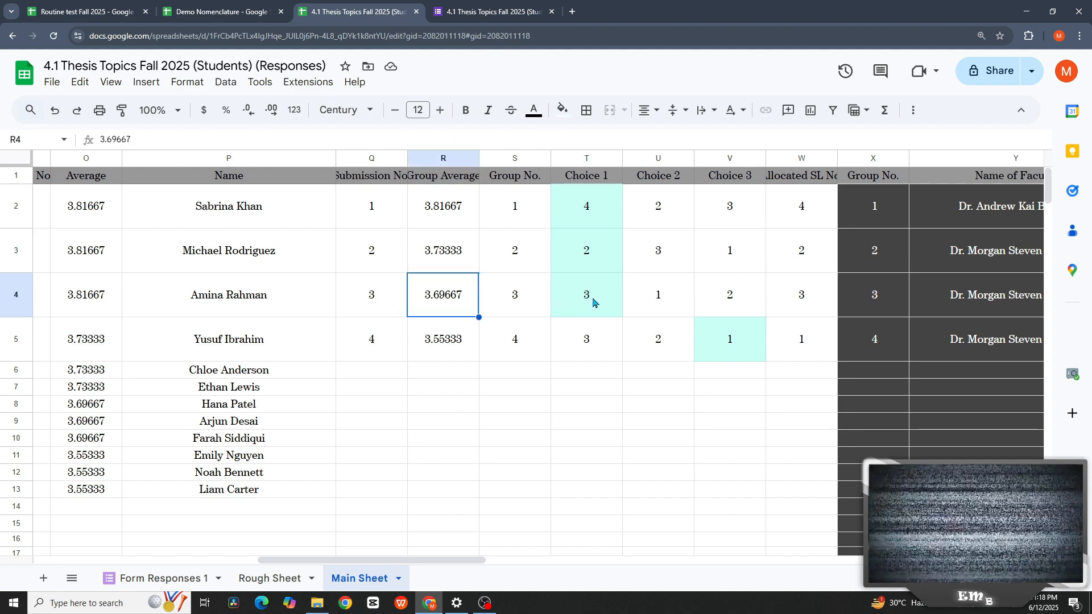
left_click(697, 297)
left_click(586, 300)
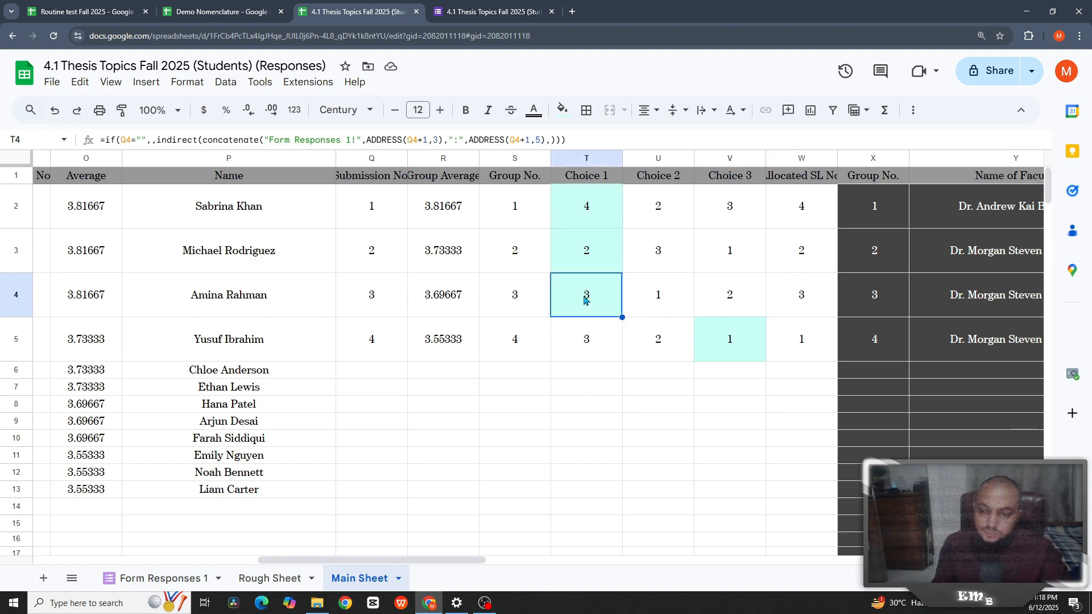
left_click(791, 301)
key("Left")
key("Down")
key("Down")
key("Down")
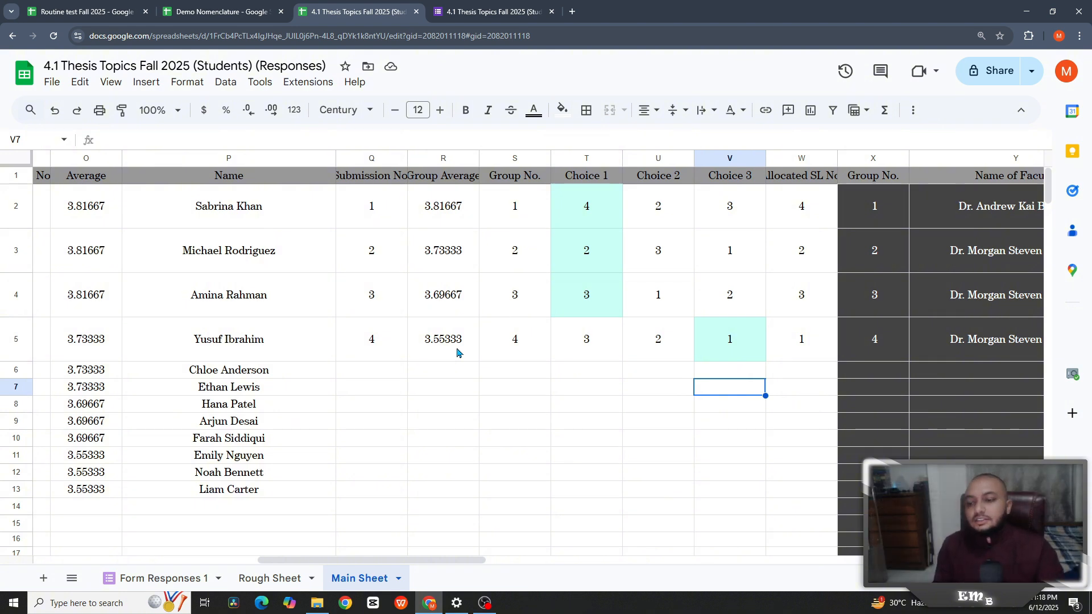
left_click(734, 341)
left_click(581, 335)
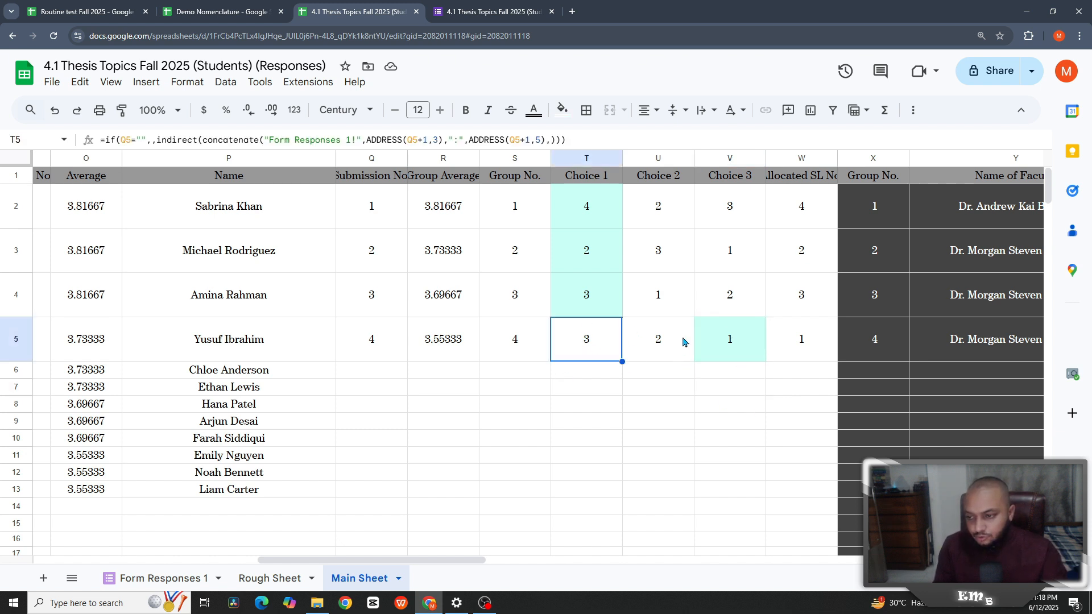
left_click(672, 345)
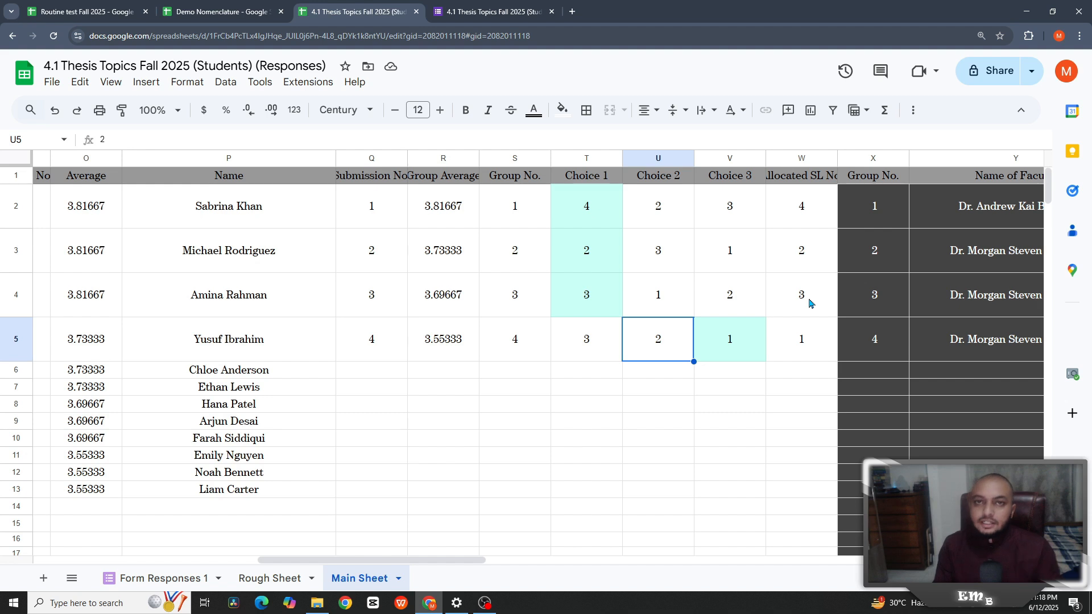
left_click(800, 344)
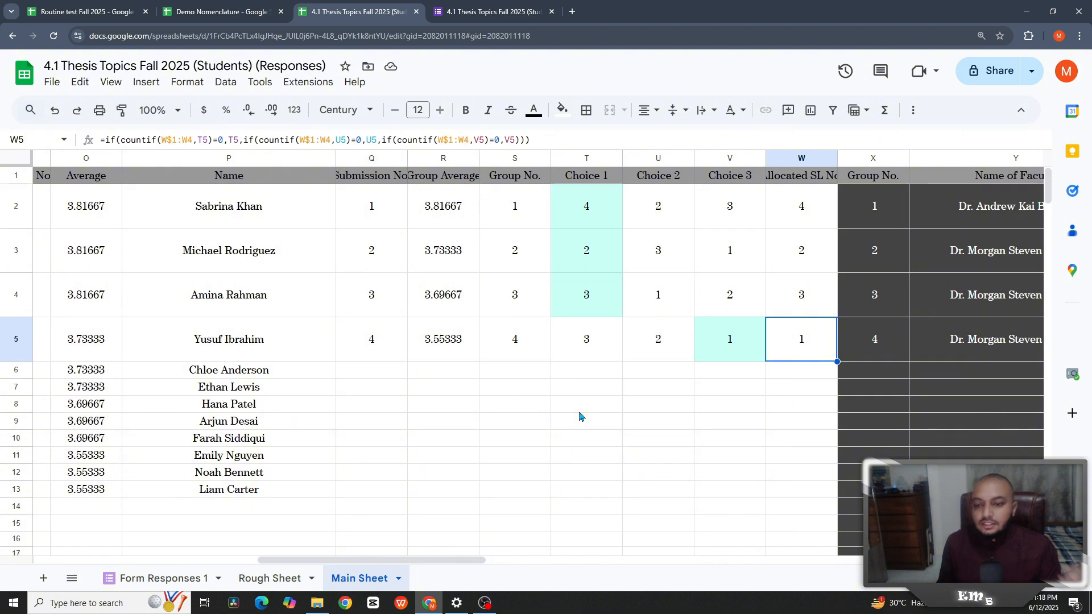
- Open the Apps Script project bound to the Demo Nomenclature spreadsheet
left_click(239, 12)
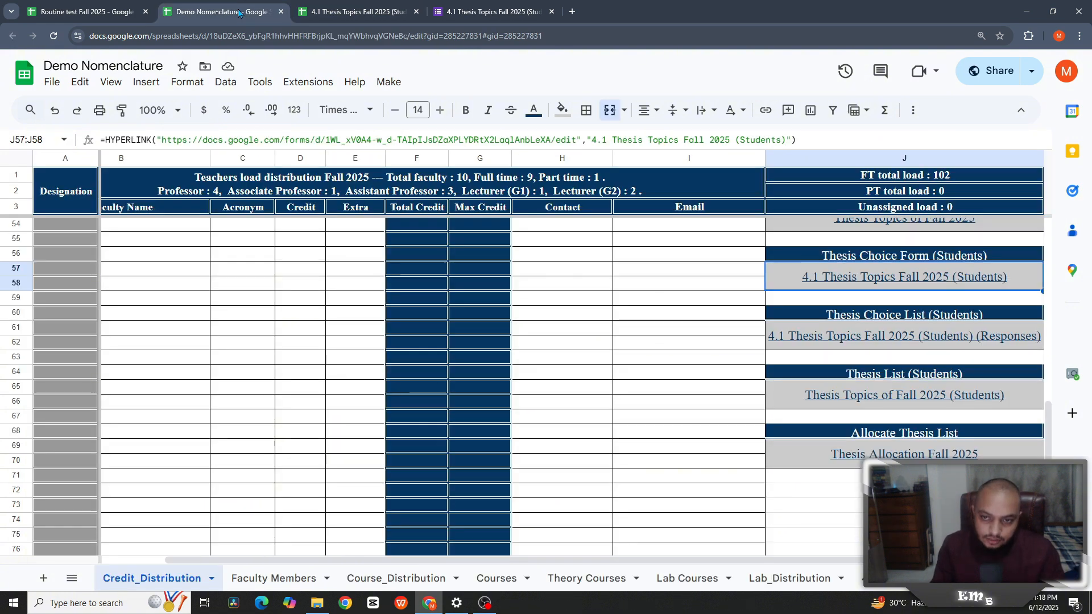
left_click(308, 83)
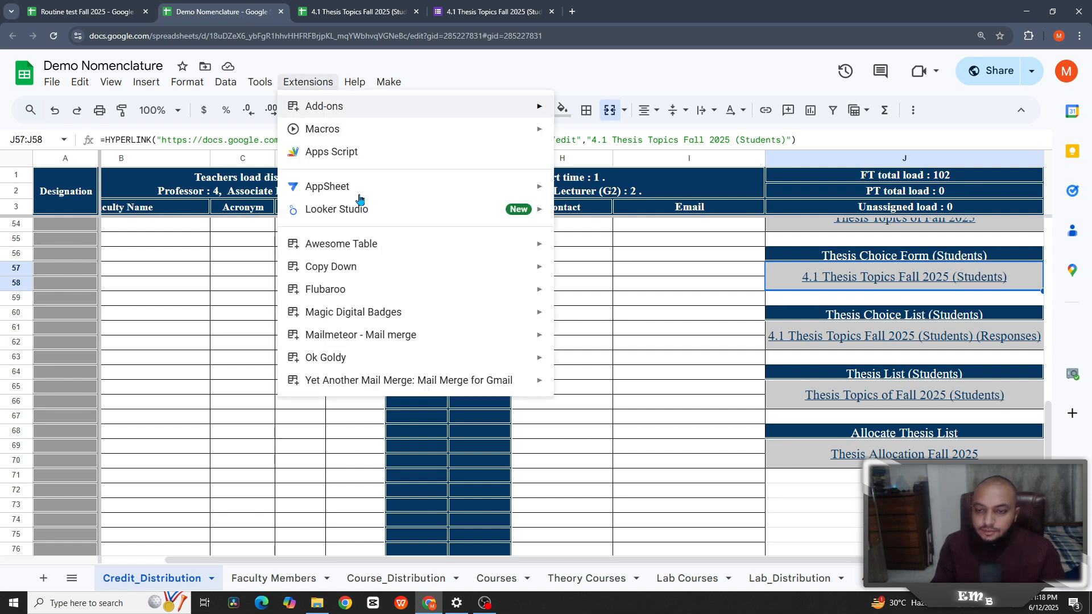
left_click(356, 164)
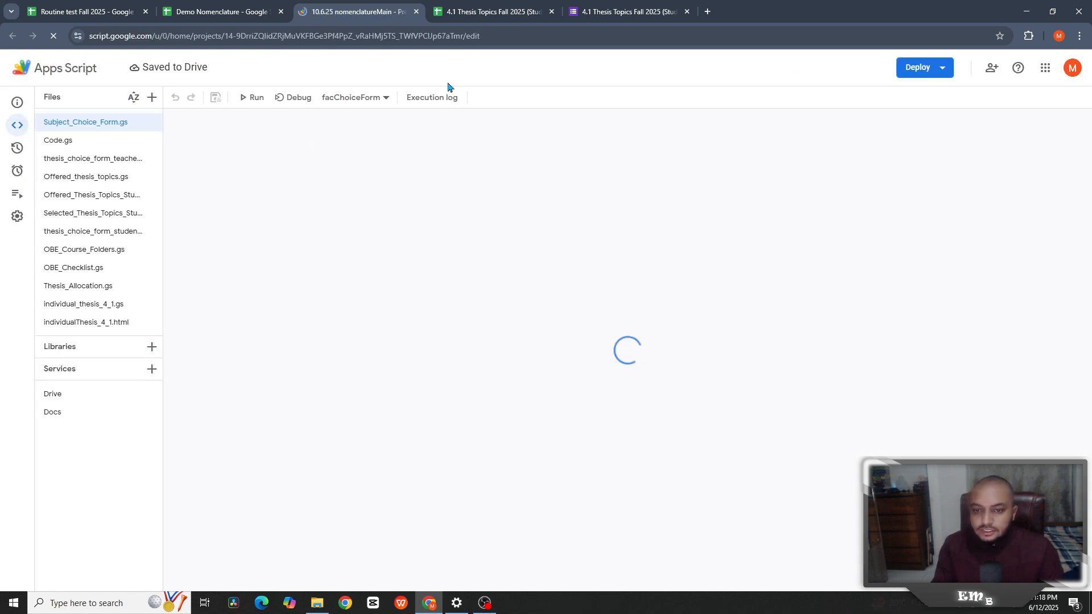
- Create a new web app deployment described 'Thesis Allocation Status' and open its URL
left_click(950, 73)
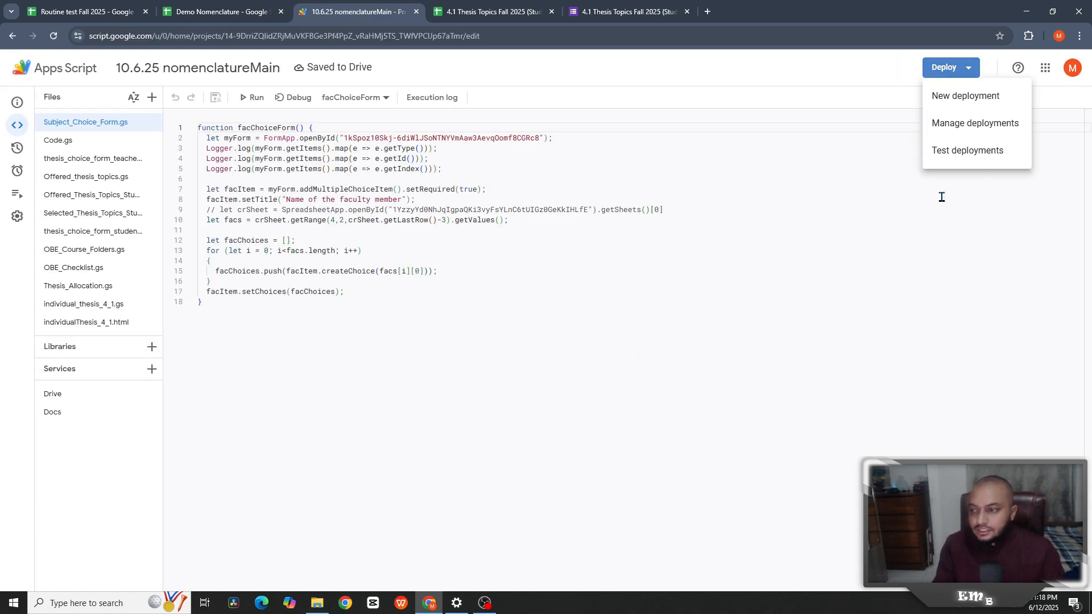
left_click(958, 104)
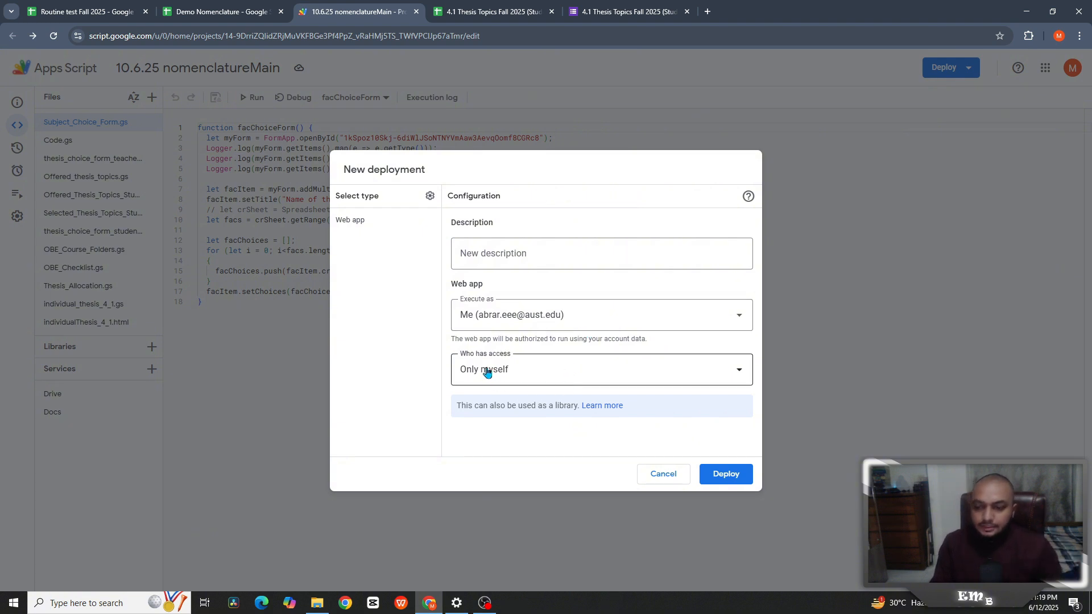
left_click(549, 257)
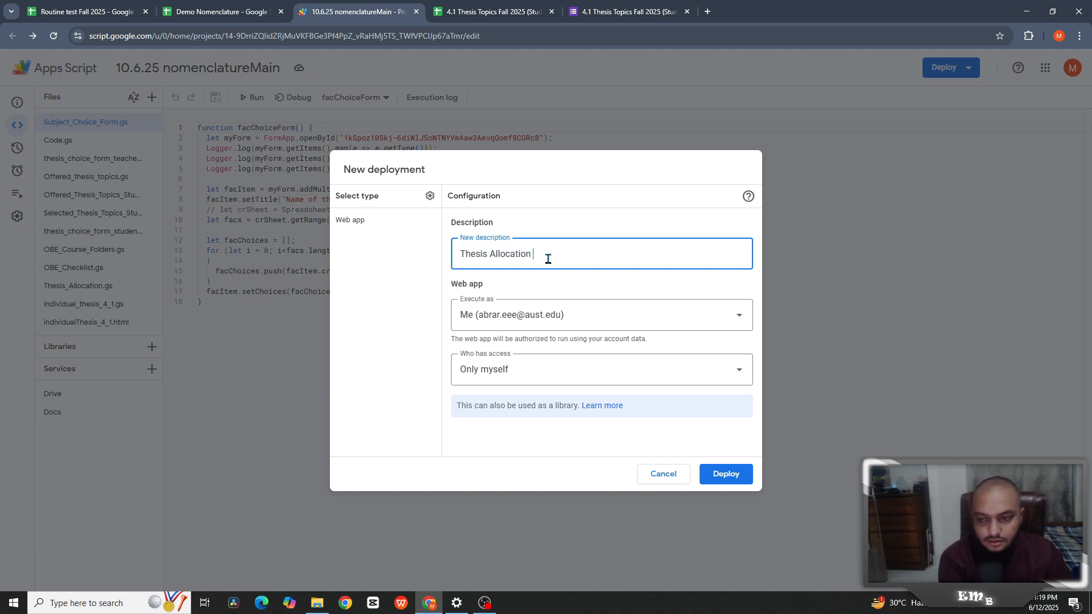
type("Thesis Allocation Status")
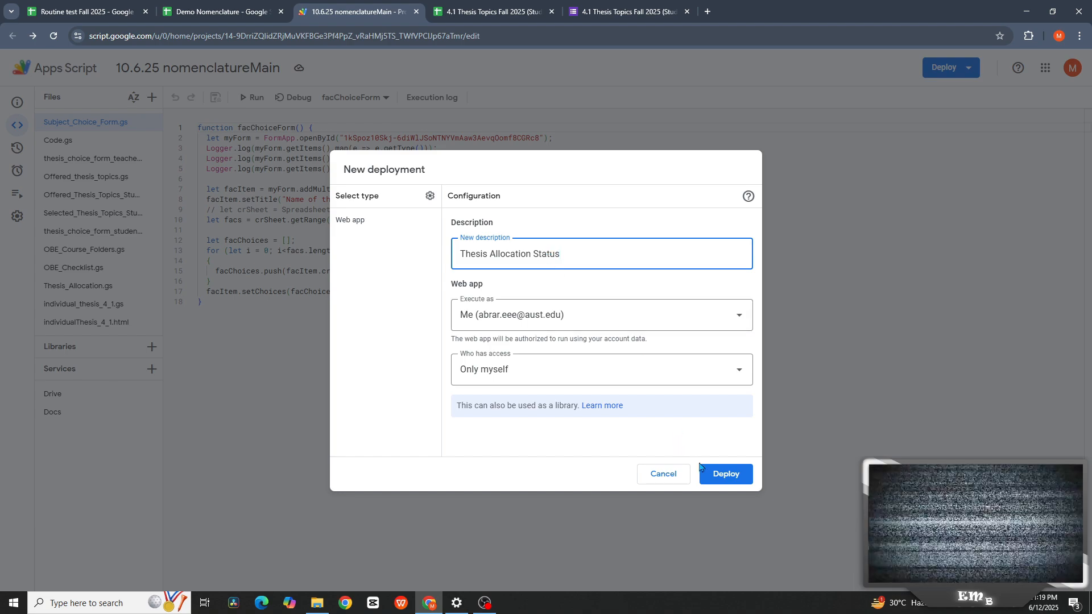
left_click(721, 474)
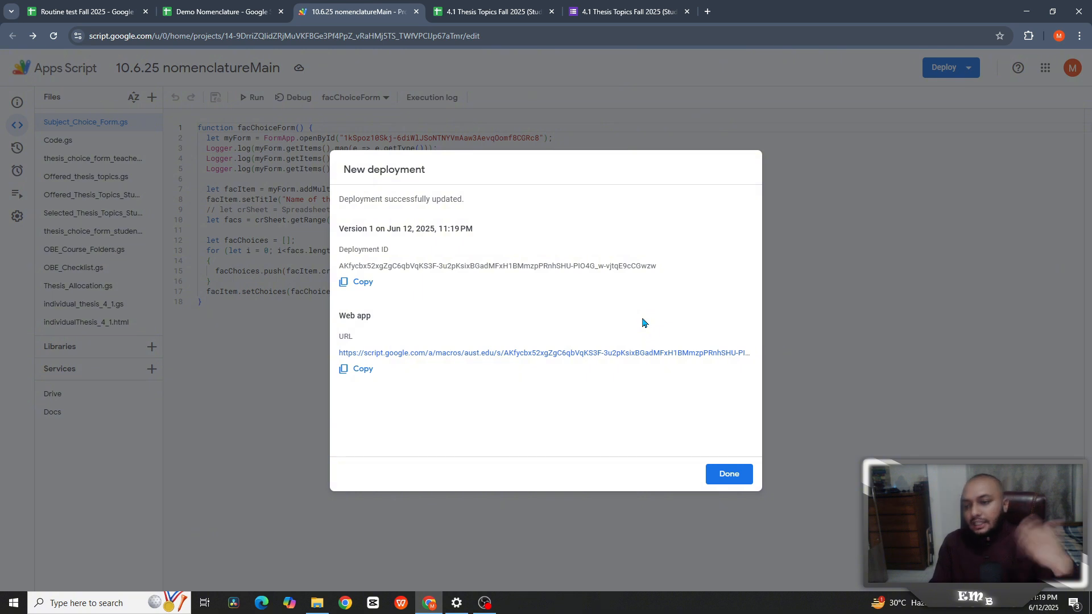
left_click(552, 354)
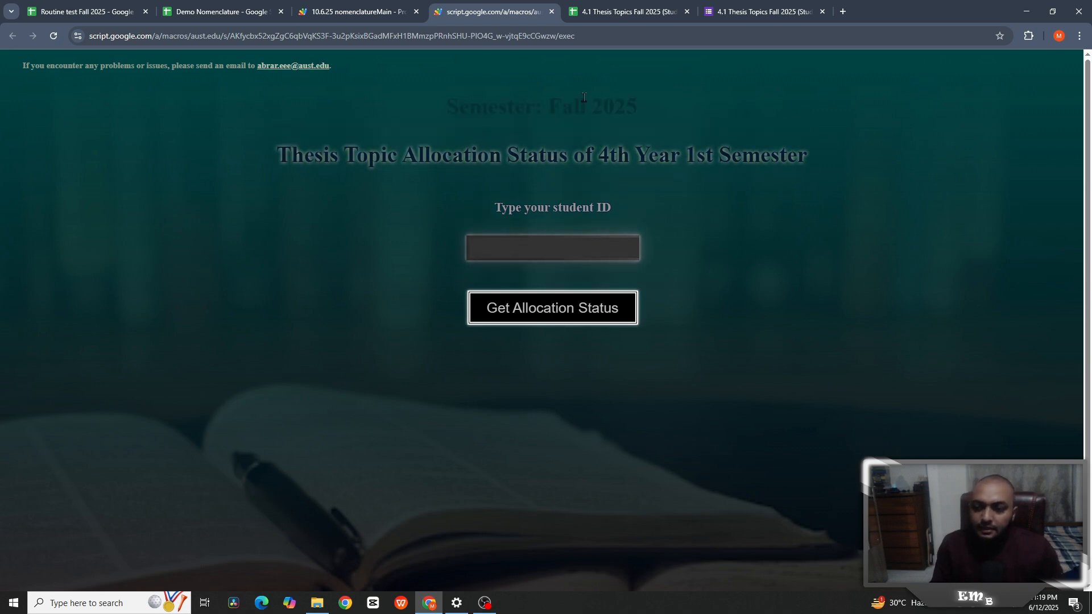
- Copy the first student's ID from cell L2 of the responses sheet
left_click(609, 14)
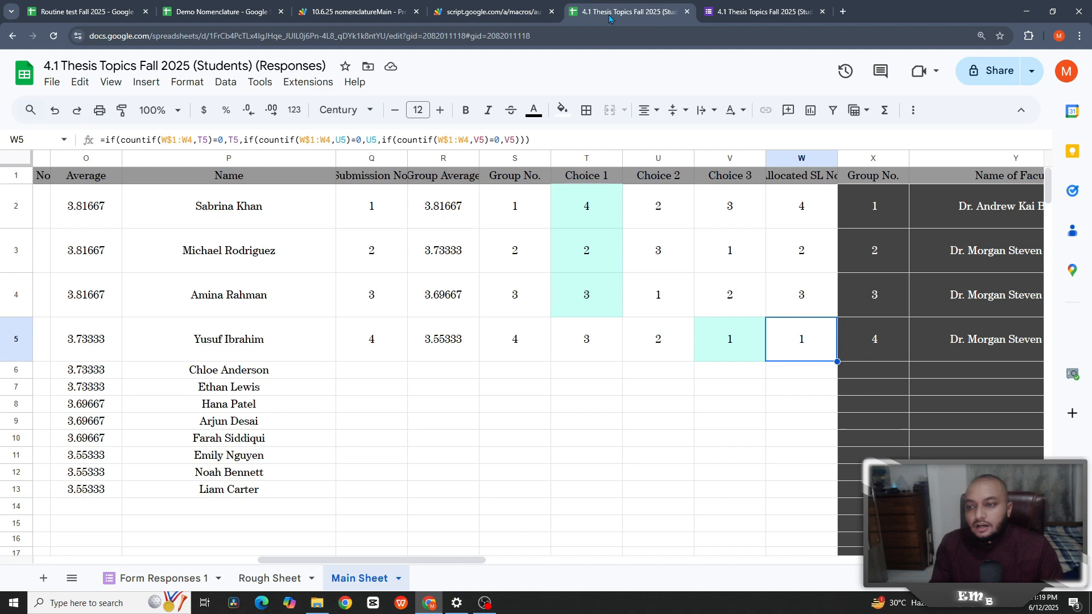
left_click(117, 218)
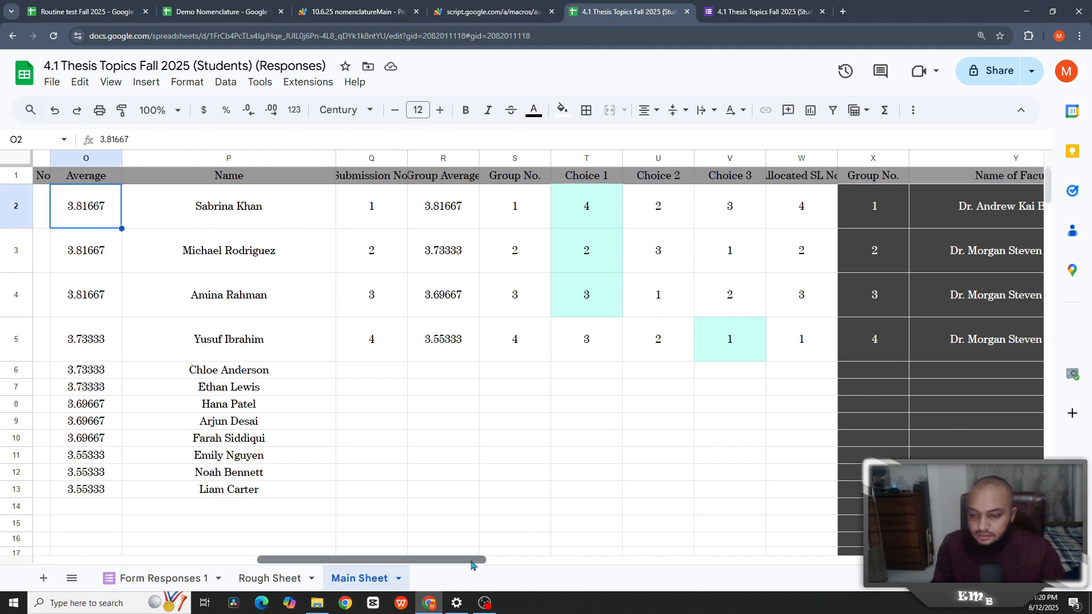
left_click_drag(471, 565, 384, 565)
left_click(271, 220)
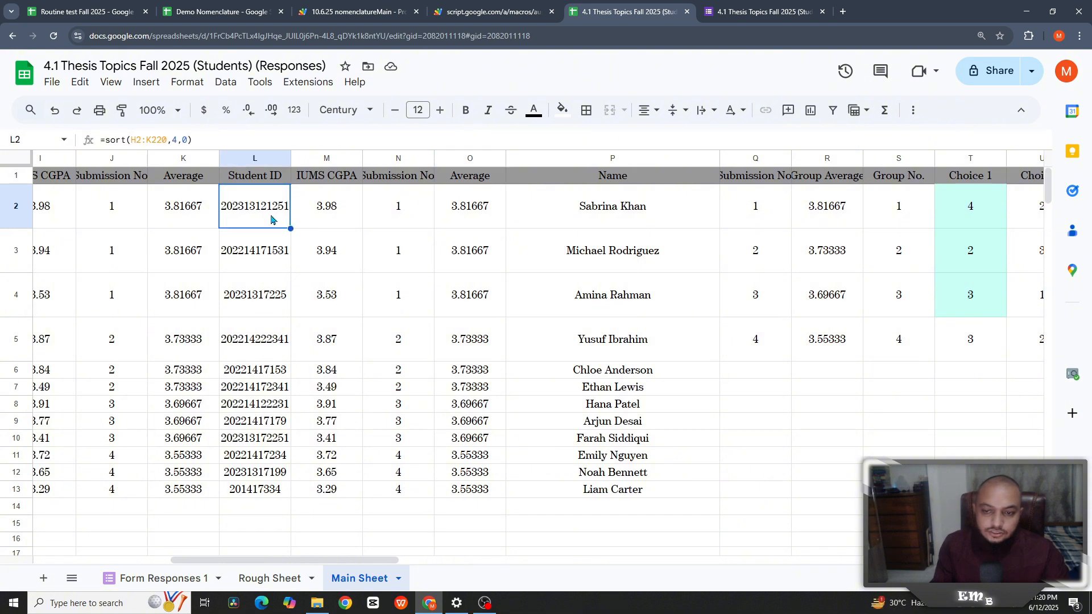
left_click(738, 12)
- Look up that ID on the allocation status page, then return to the responses sheet
left_click(482, 8)
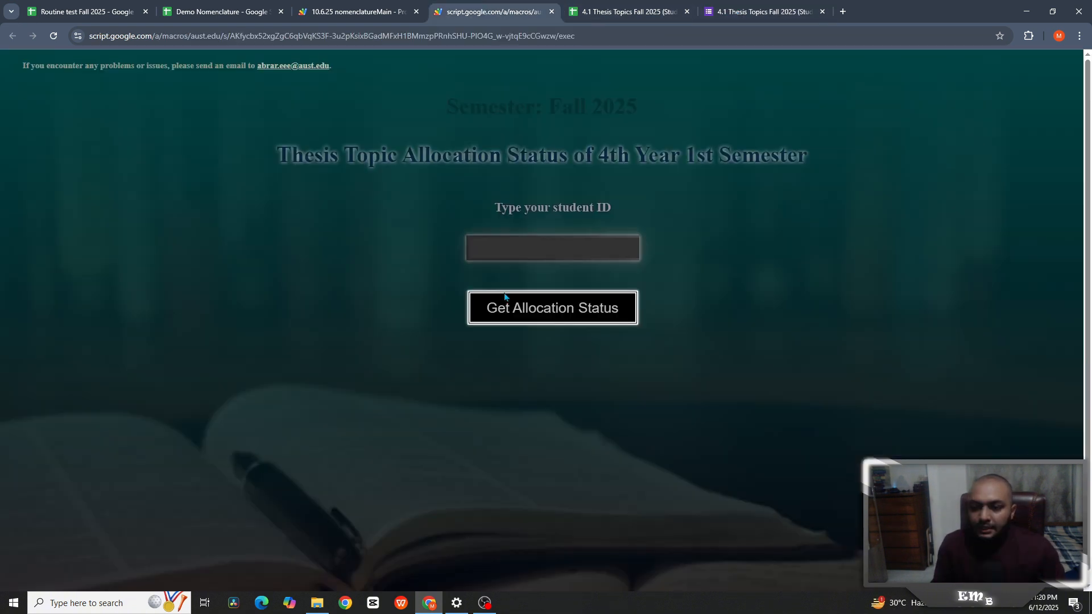
left_click(512, 254)
key("ctrl+v")
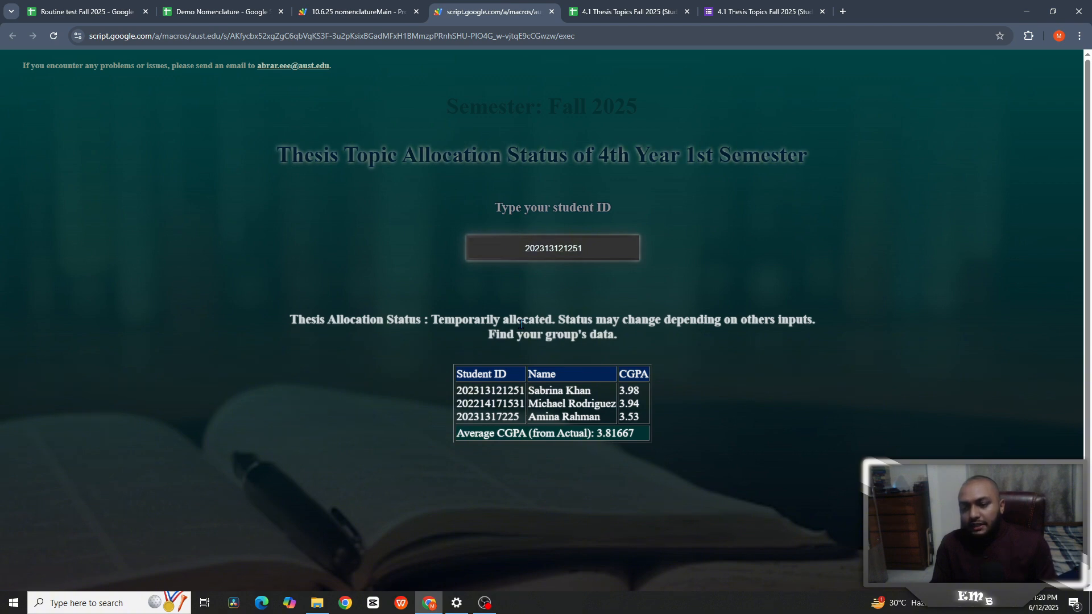
left_click(599, 17)
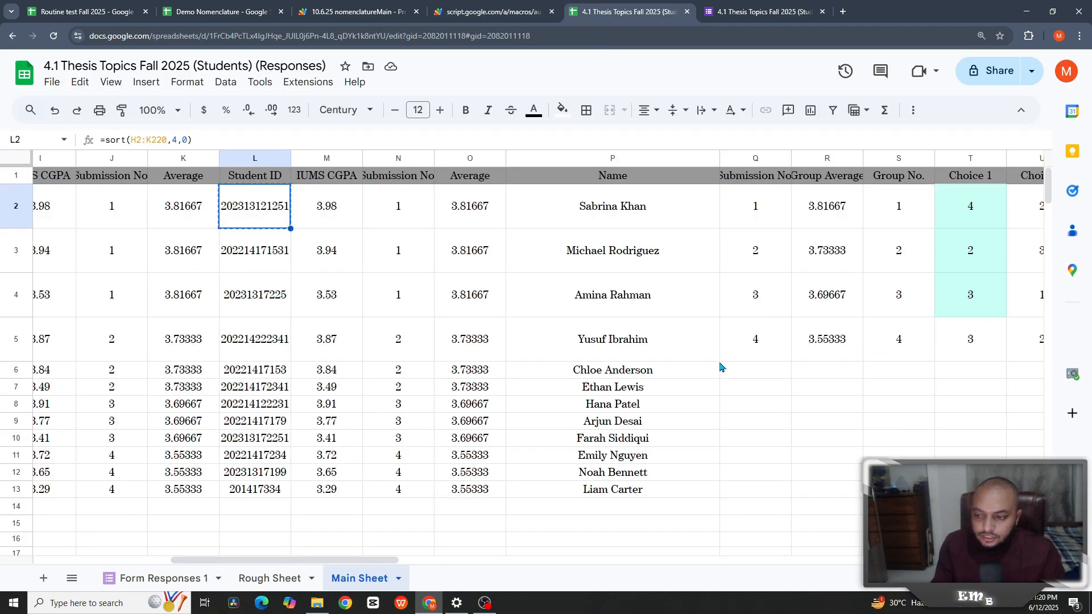
left_click_drag(387, 567, 476, 566)
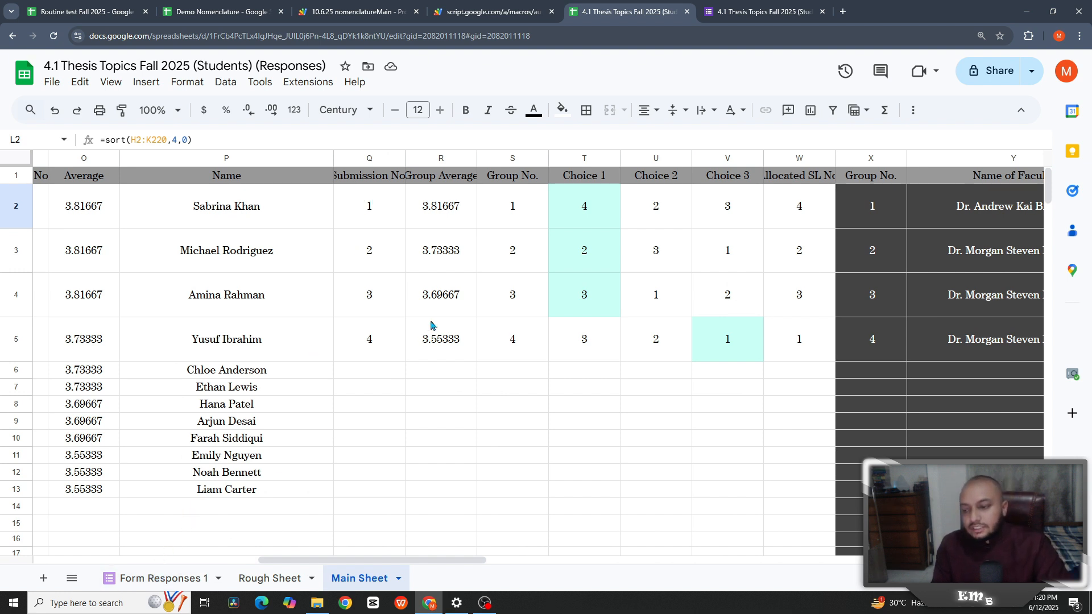
left_click(176, 579)
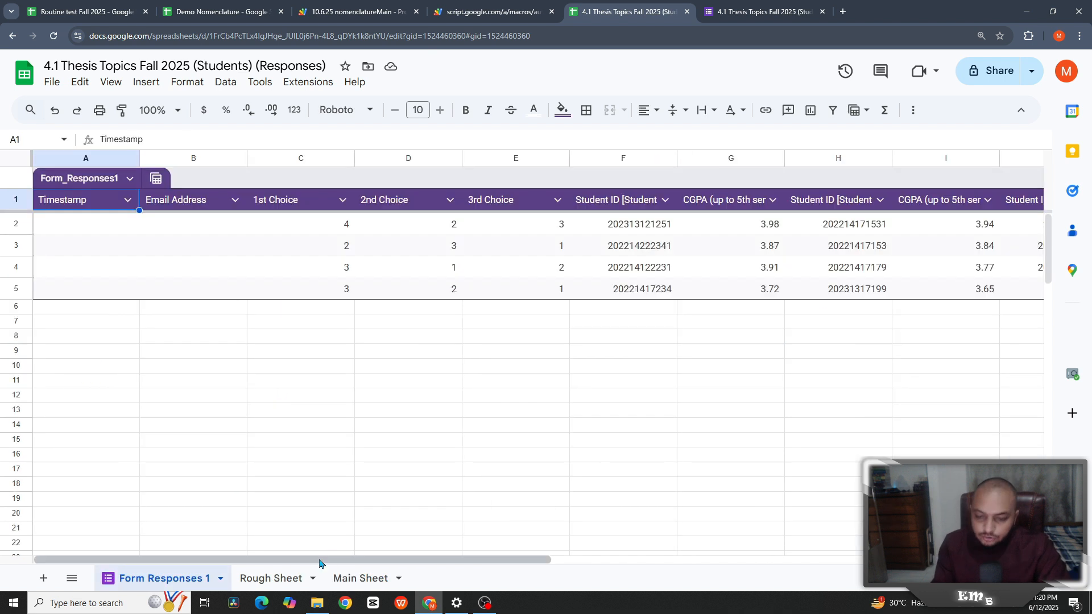
left_click(345, 225)
type("1")
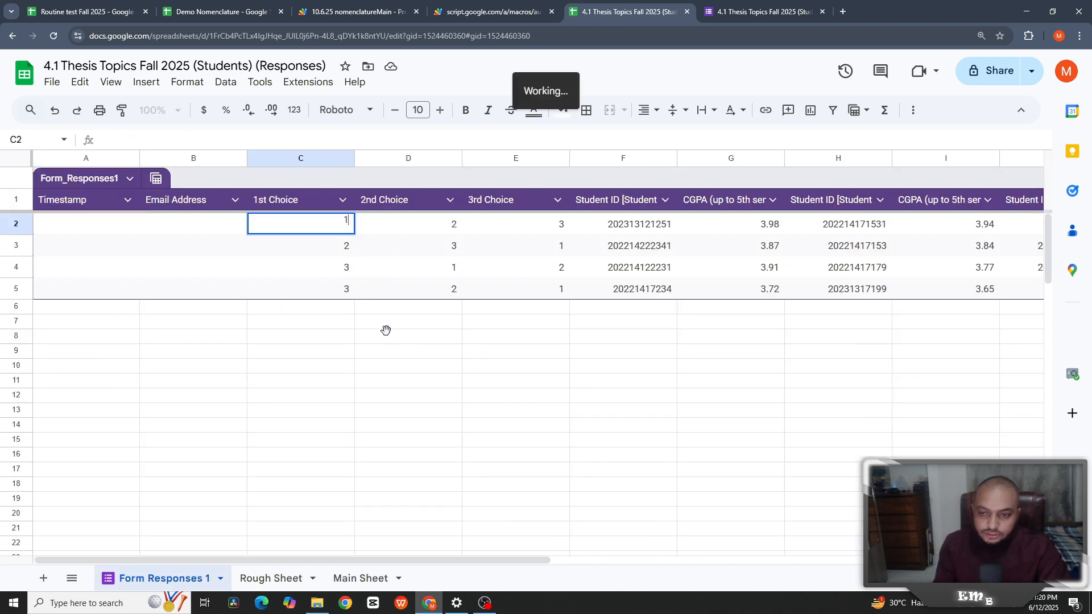
left_click(355, 578)
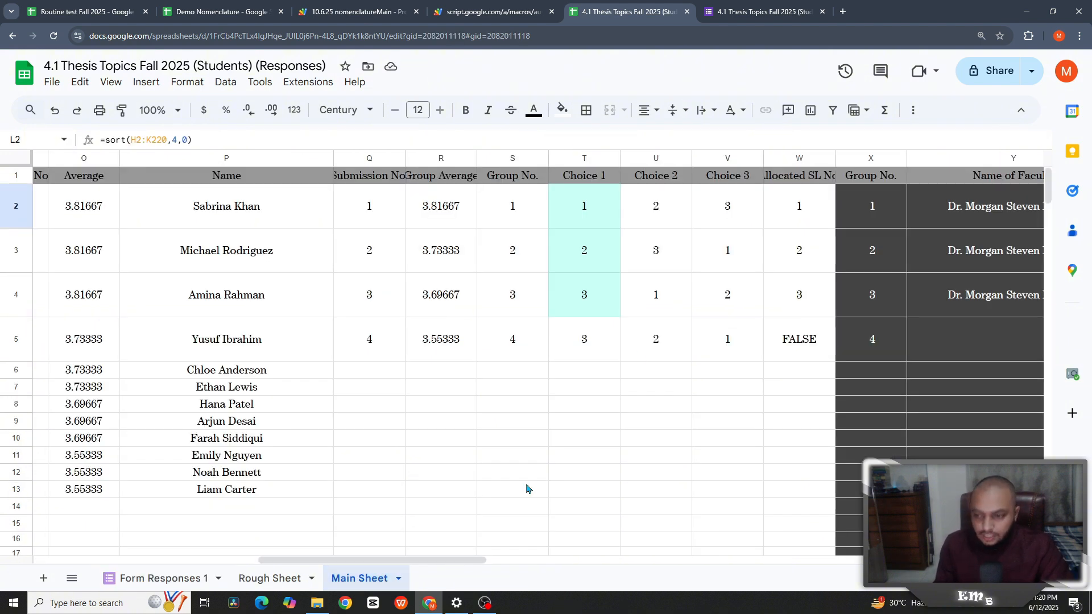
left_click(724, 344)
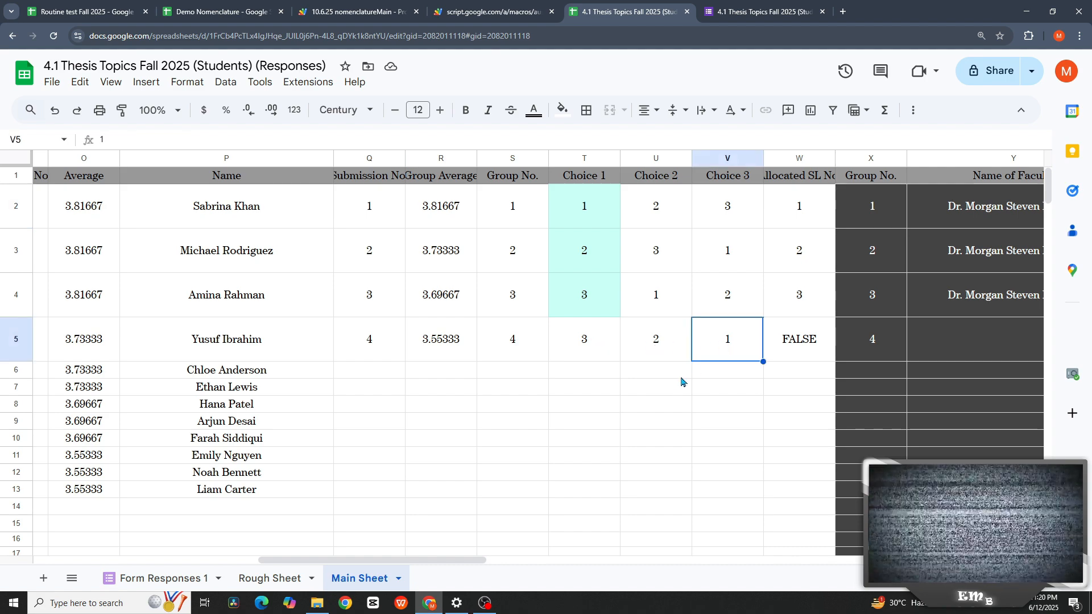
left_click(606, 348)
left_click(629, 349)
left_click(705, 347)
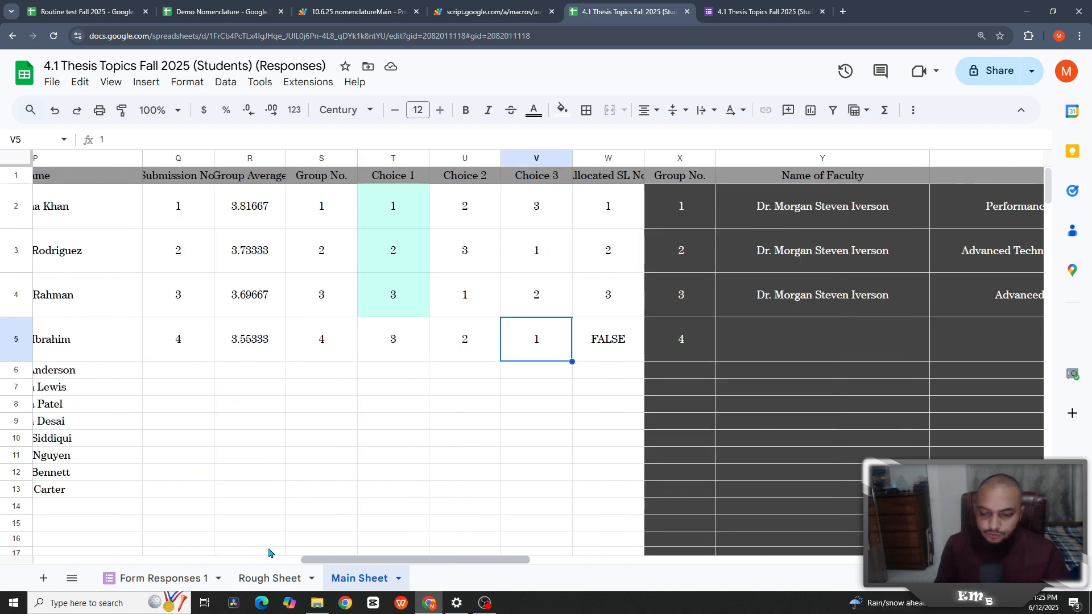
left_click_drag(446, 560, 227, 561)
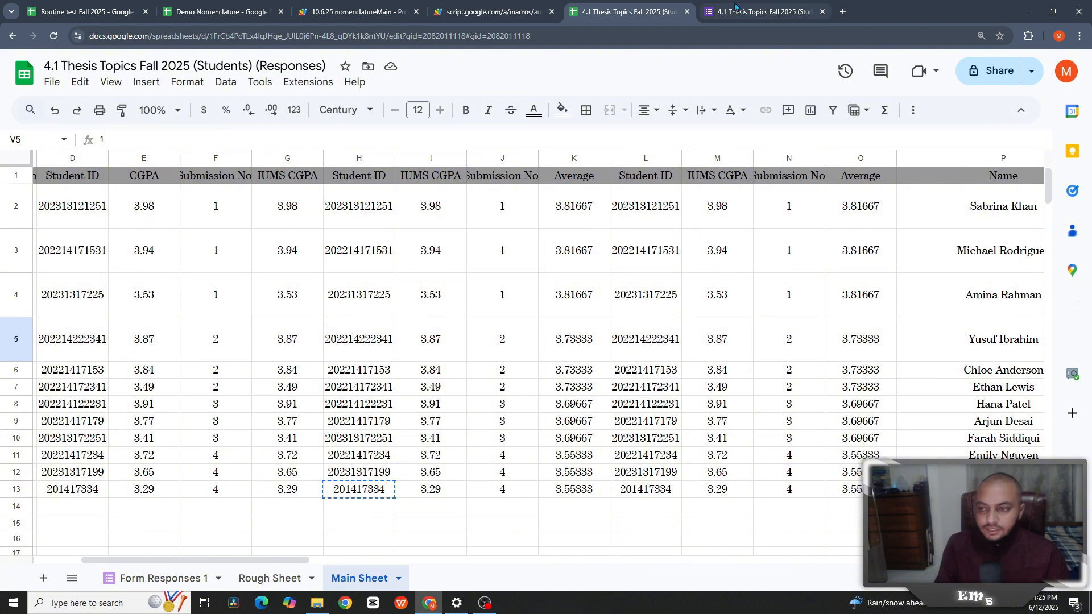
- Get the allocation status for a previously used student ID, then return to Demo Nomenclature
left_click(768, 11)
left_click(491, 12)
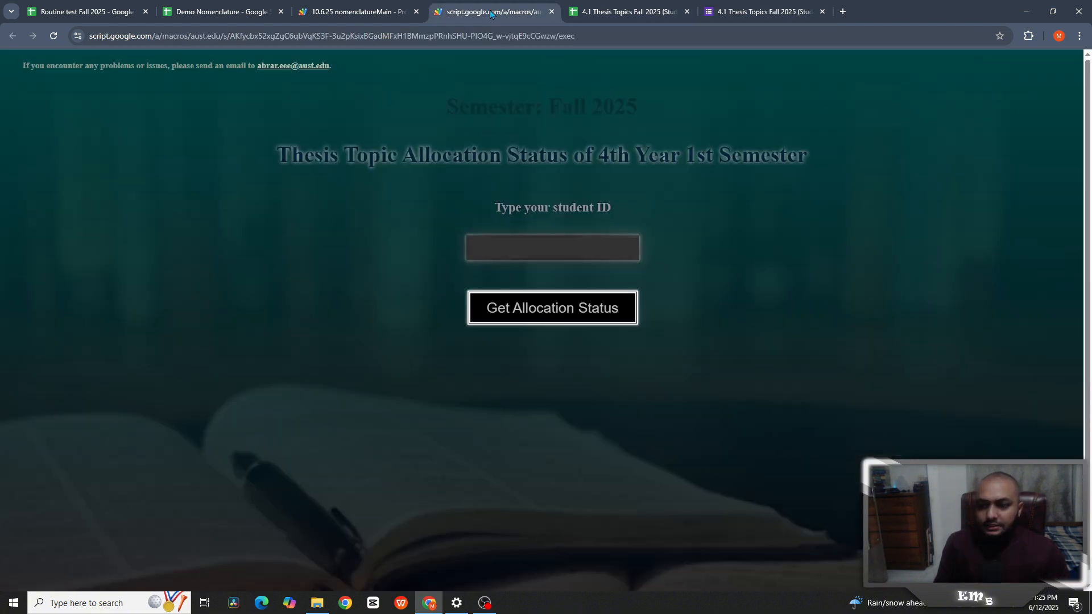
left_click(512, 239)
left_click(561, 276)
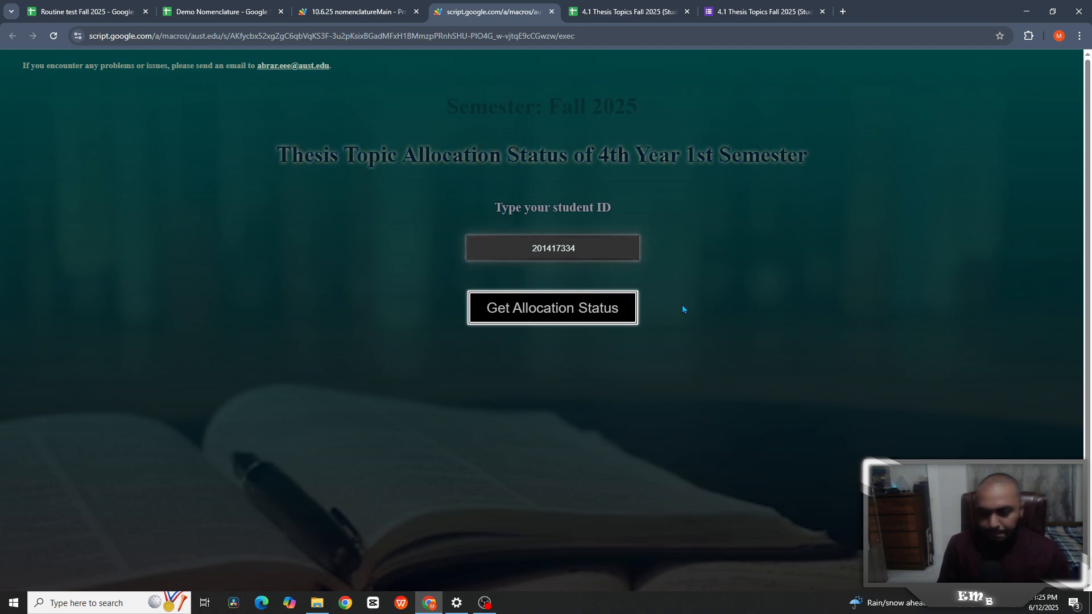
left_click(572, 310)
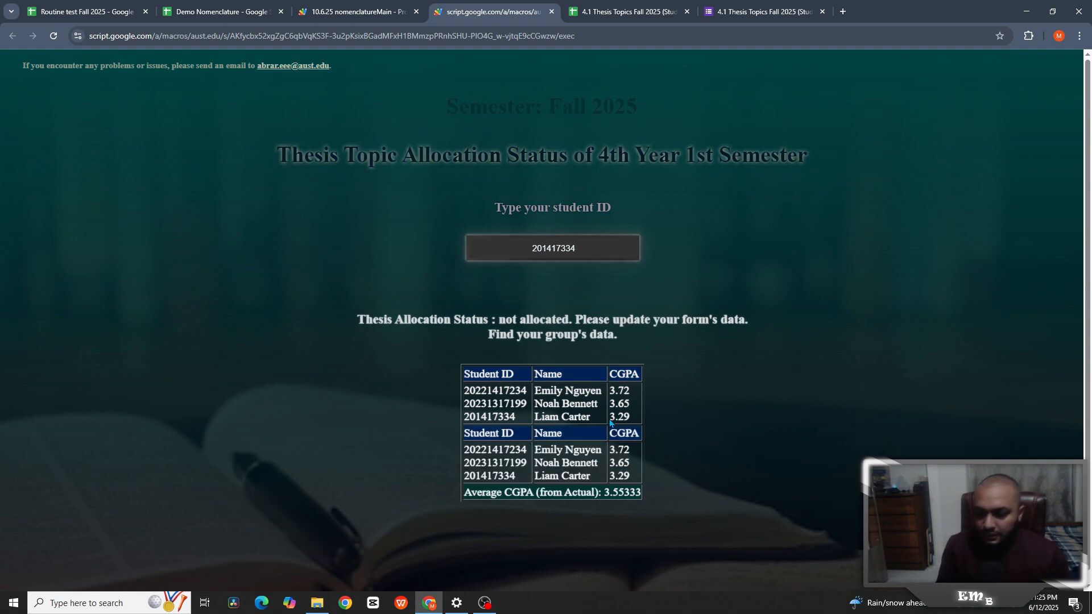
left_click(54, 36)
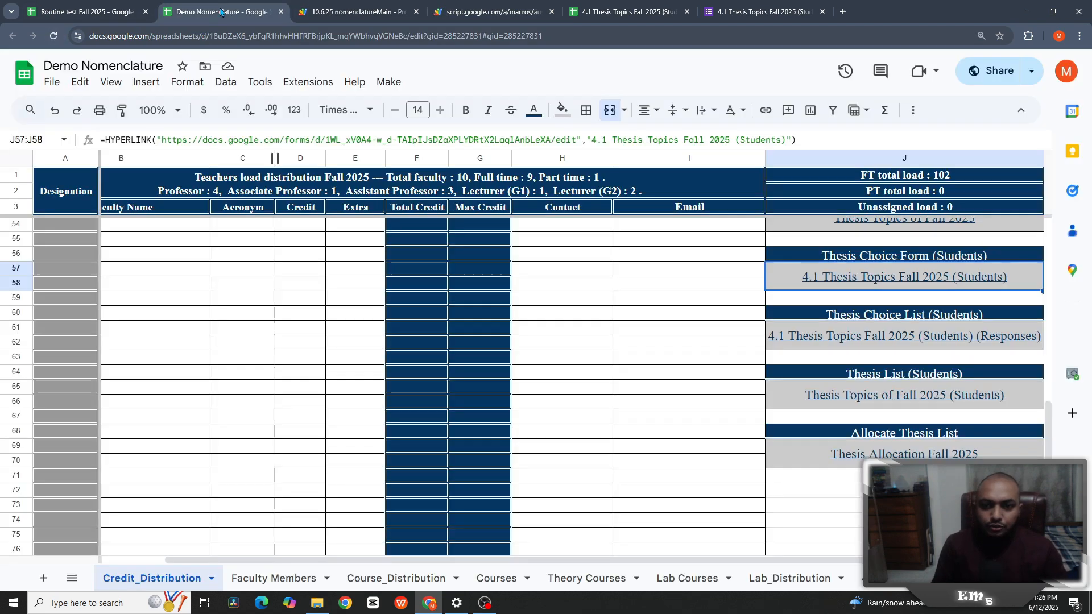
left_click(222, 12)
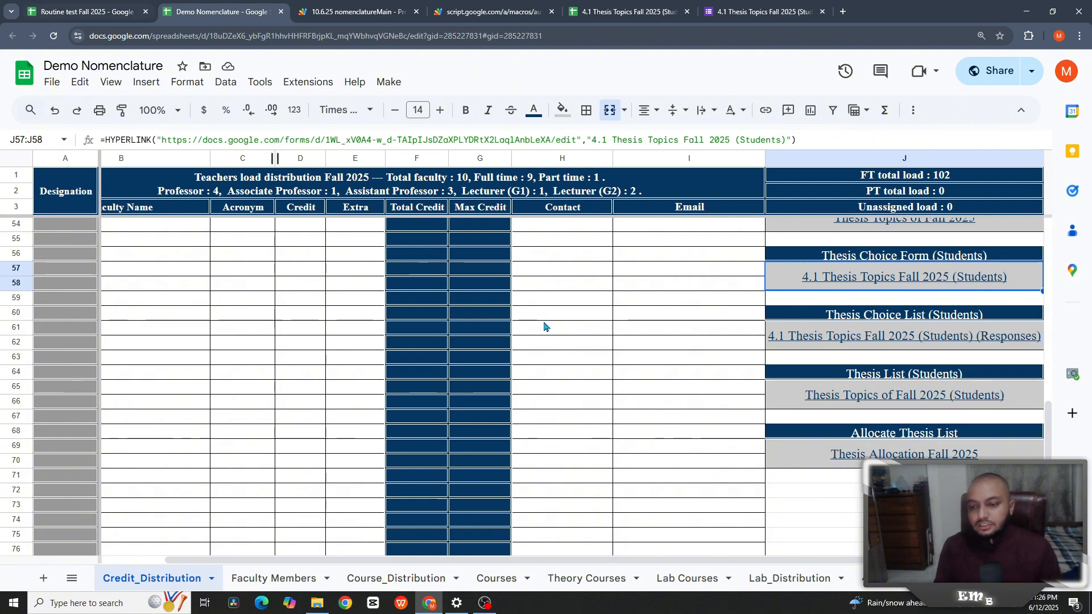
- From the Routine test Fall 2025 Info sheet, follow the 4th Year Overlapping Checker link
key("ctrl+shift+Tab")
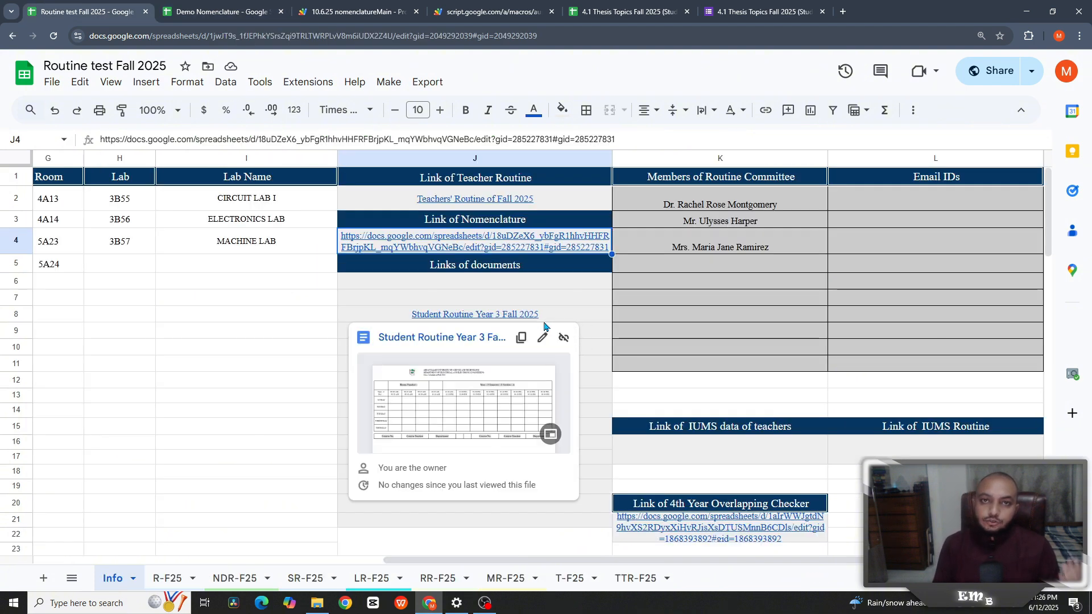
left_click(669, 272)
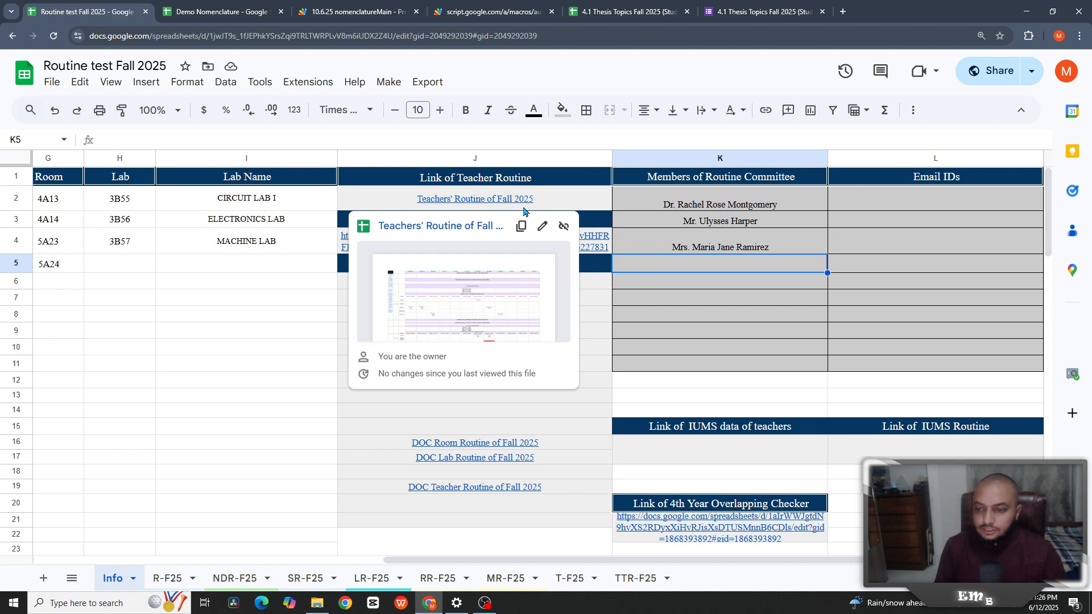
left_click(285, 367)
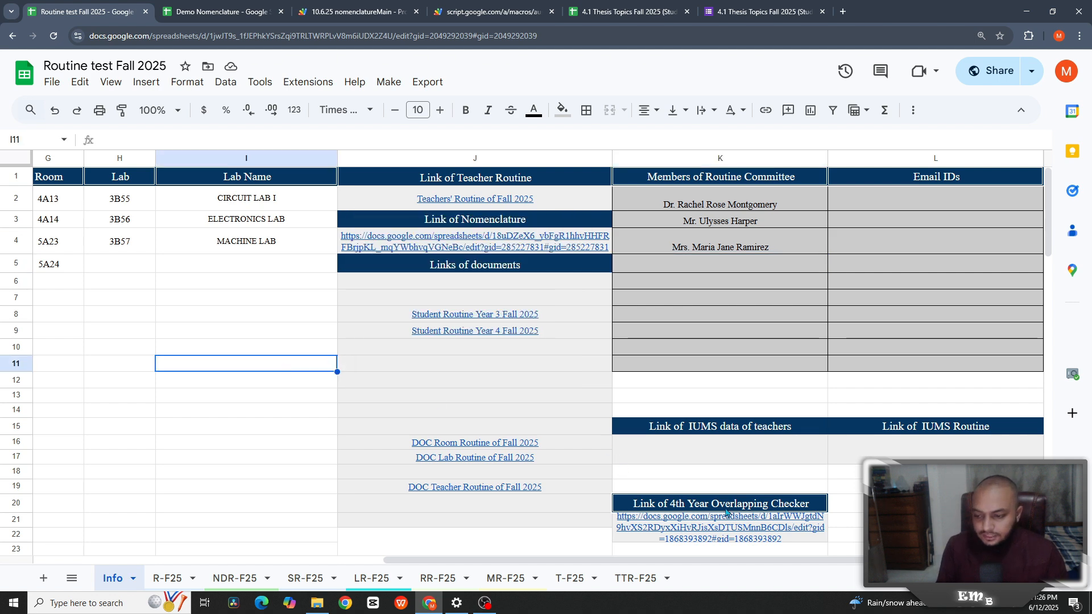
scroll(727, 512, "down", 1)
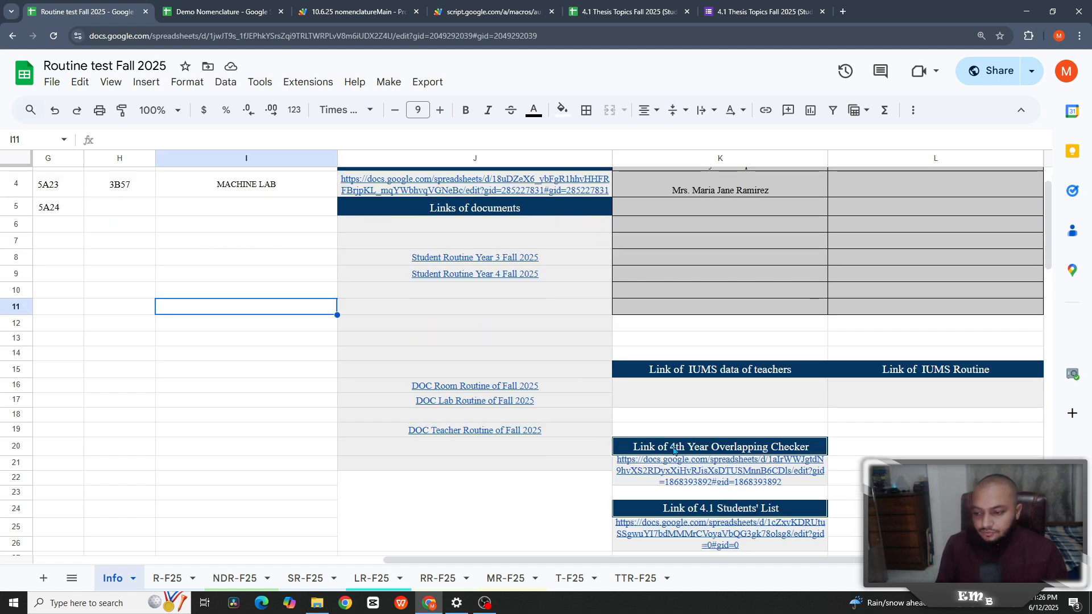
left_click(738, 476)
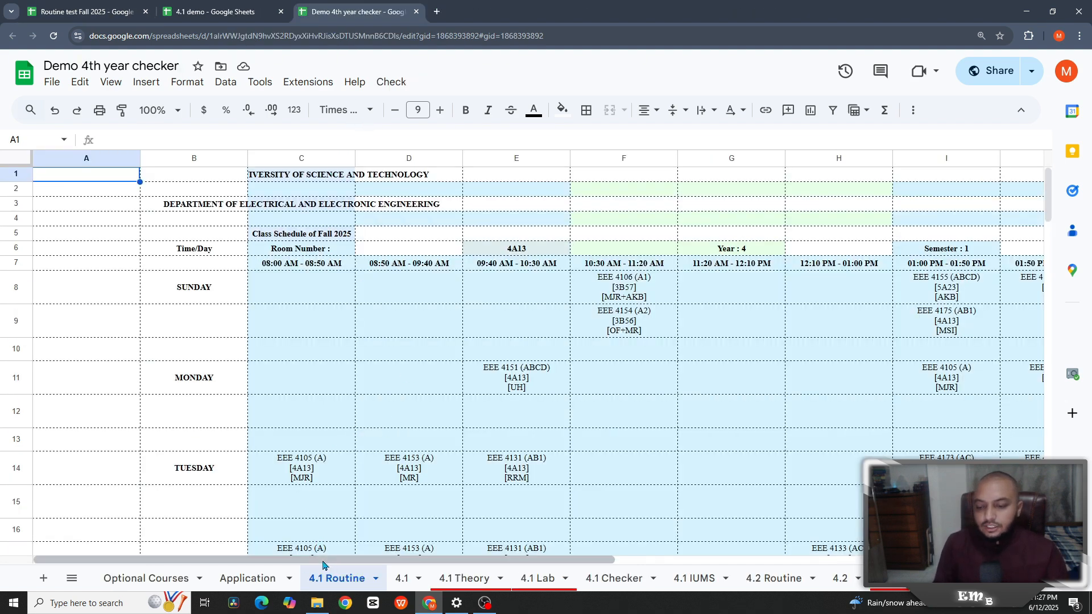
- Scroll through the 4.1, 4.1 Theory and 4.1 Lab sheets, finishing on 4.1 Checker
left_click_drag(323, 565, 567, 561)
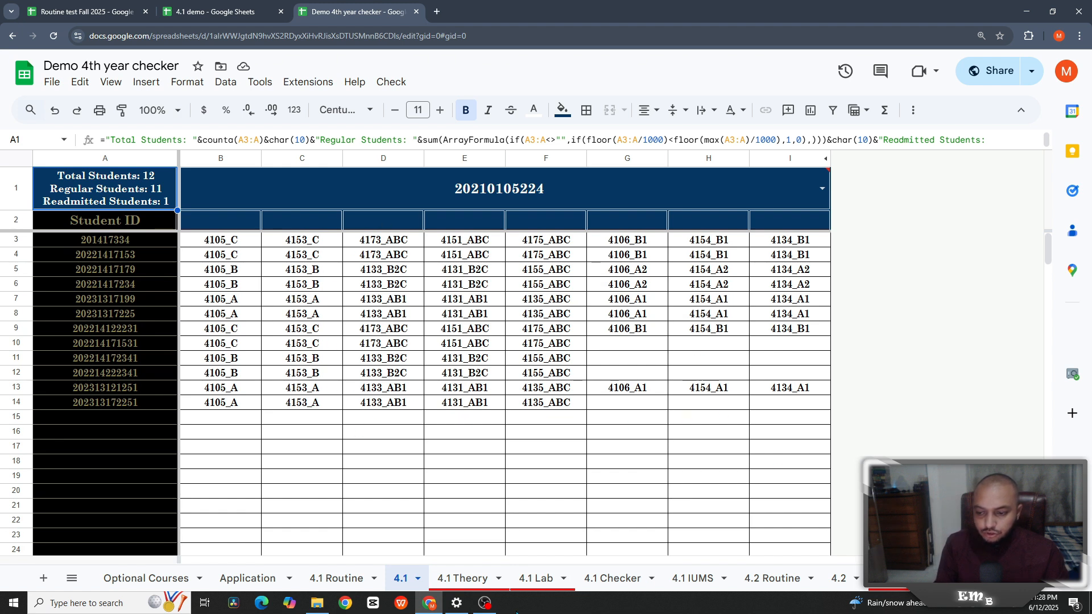
left_click(460, 578)
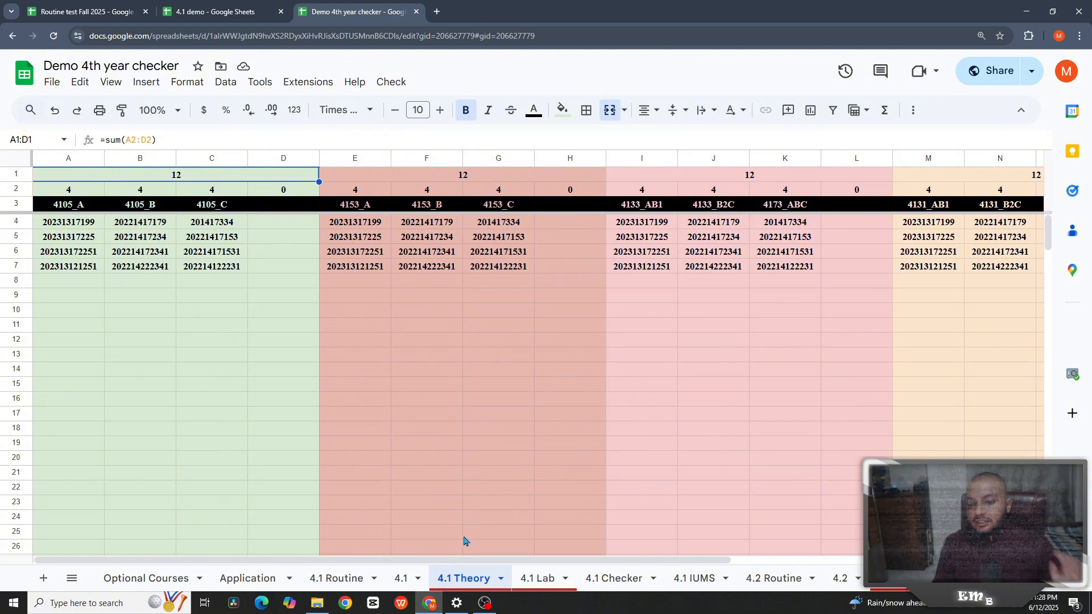
left_click_drag(443, 562, 289, 521)
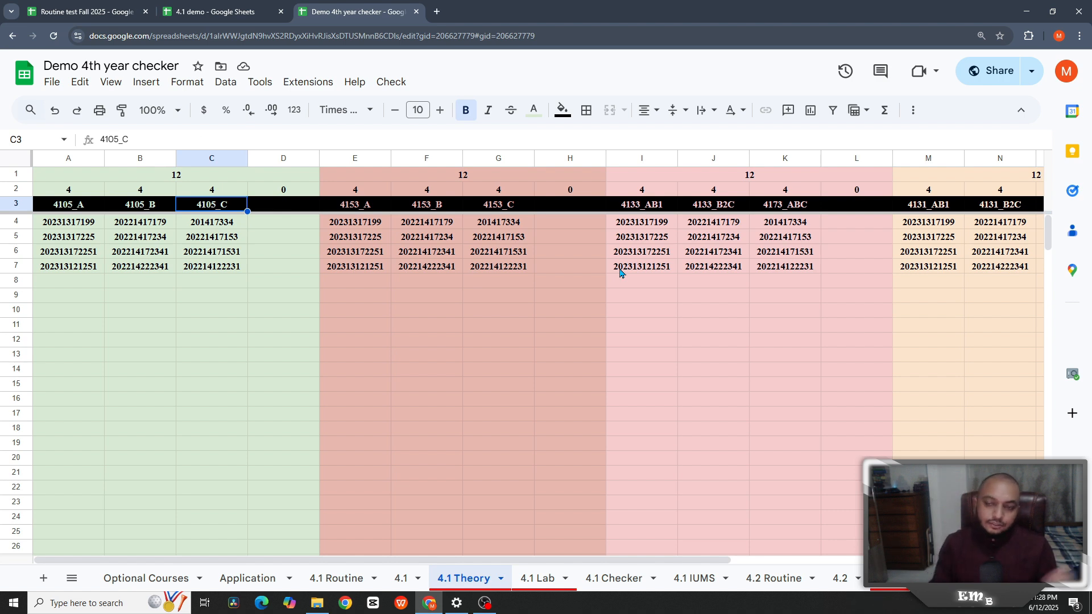
left_click(546, 566)
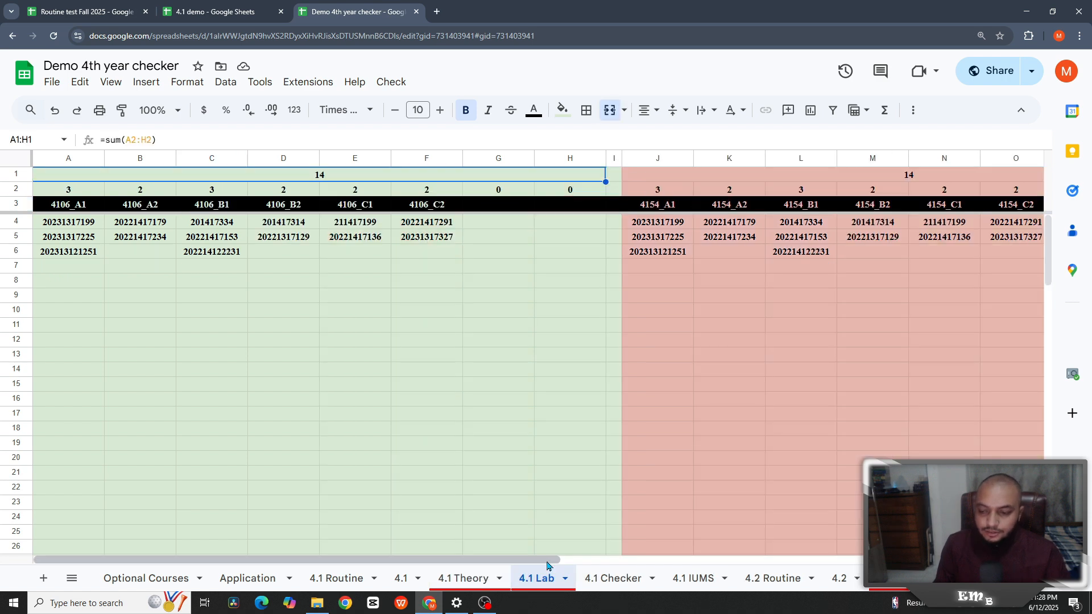
scroll(609, 572, "right", 2)
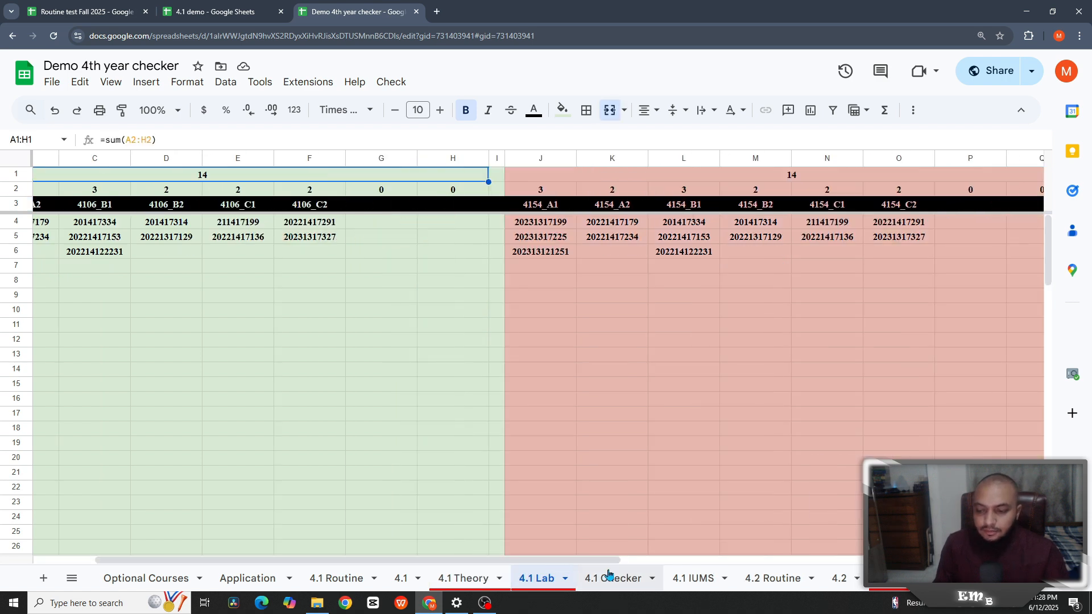
left_click(608, 572)
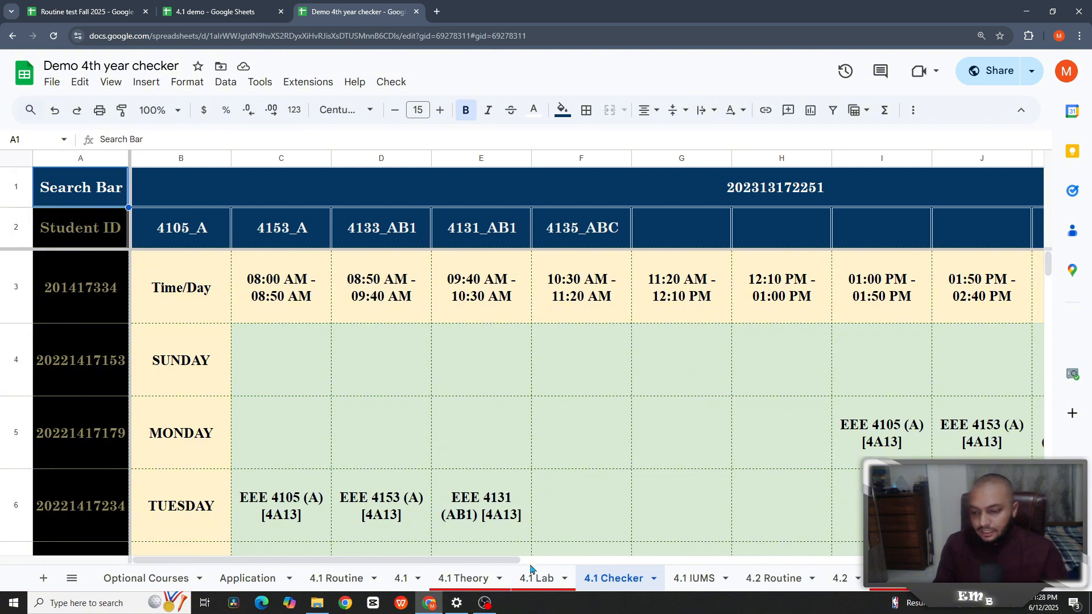
left_click_drag(515, 561, 531, 563)
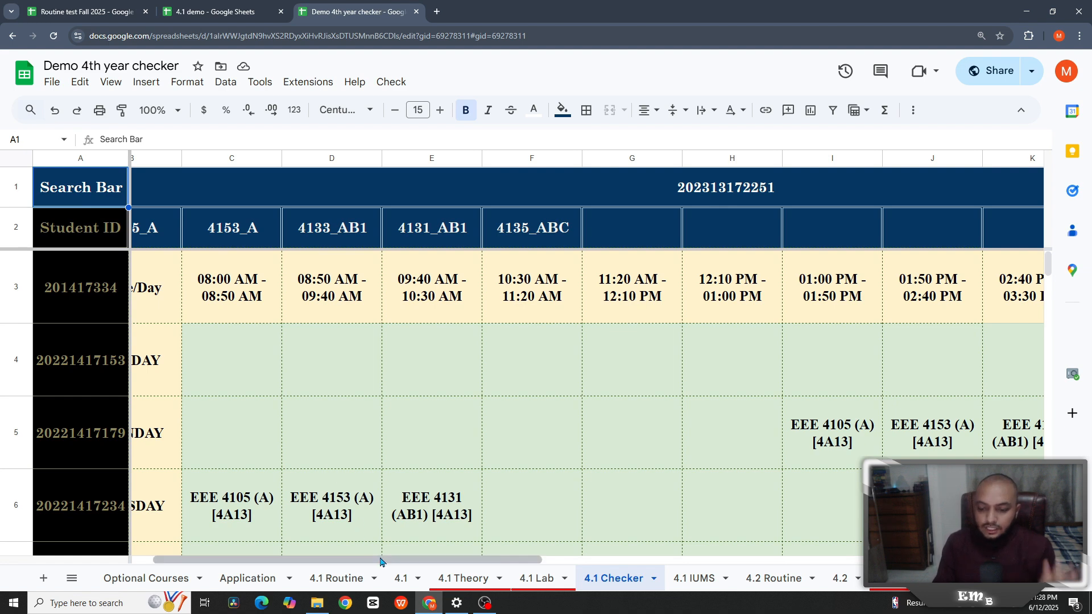
left_click_drag(383, 564, 862, 570)
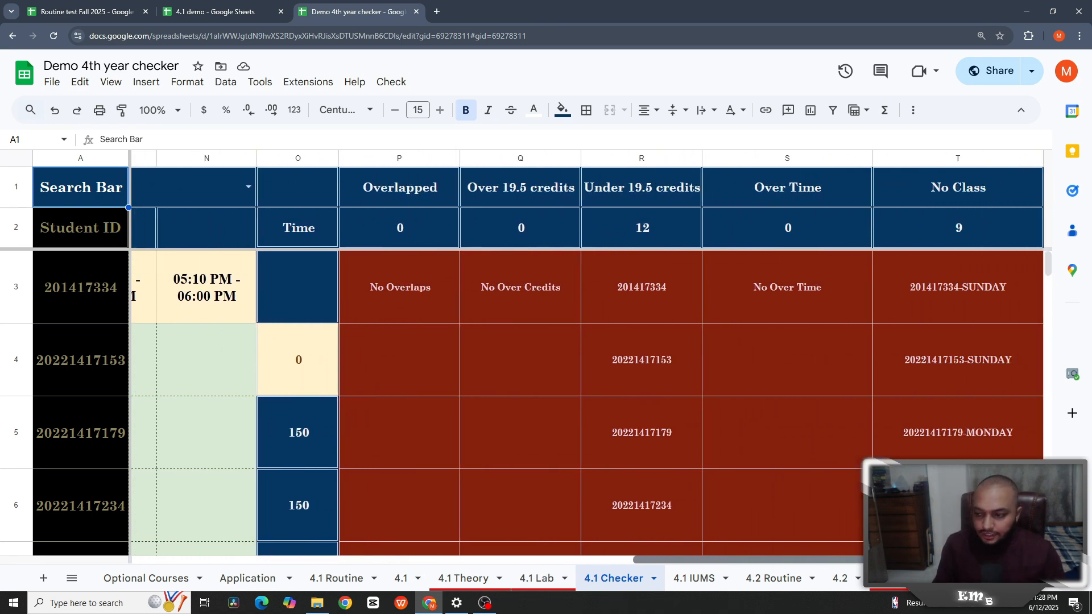
scroll(783, 537, "left", 10)
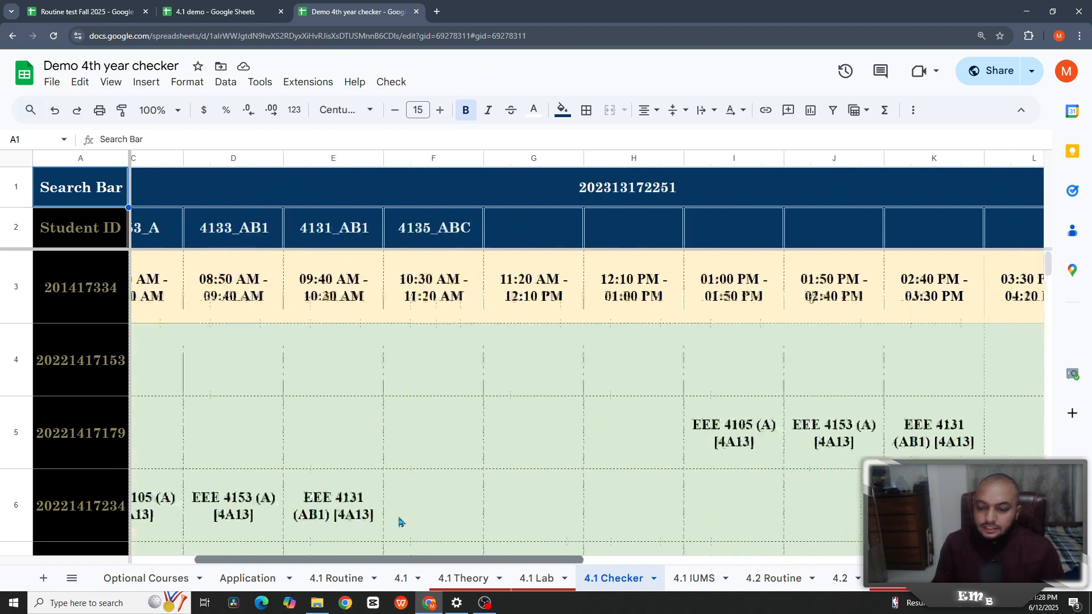
scroll(400, 522, "left", 3)
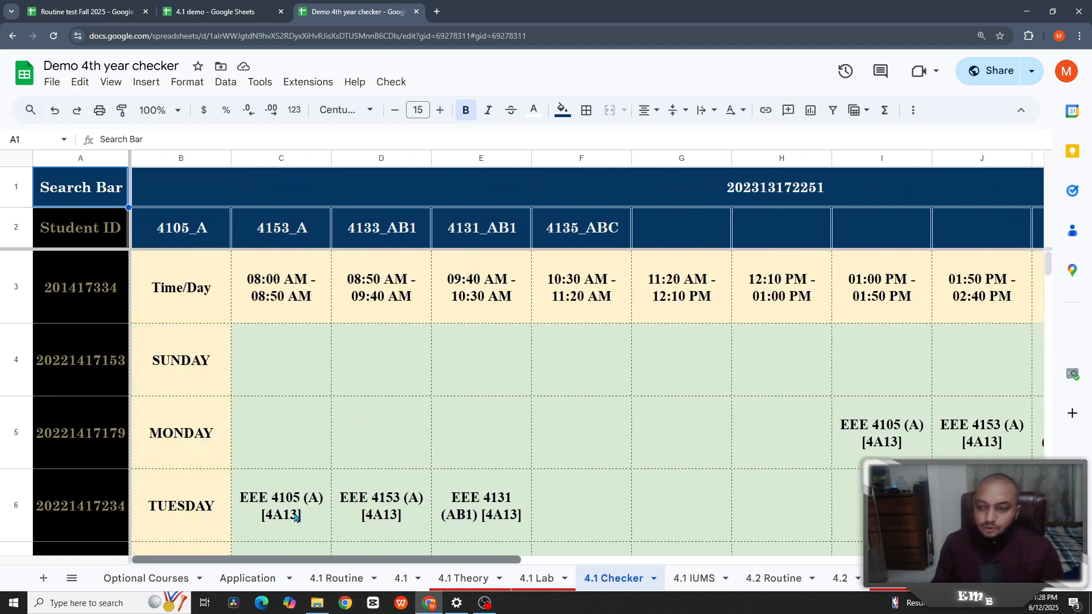
- Run Check > Check 4.1 and view results: 0 overlaps, 12 students under 19.5 credits
left_click(383, 83)
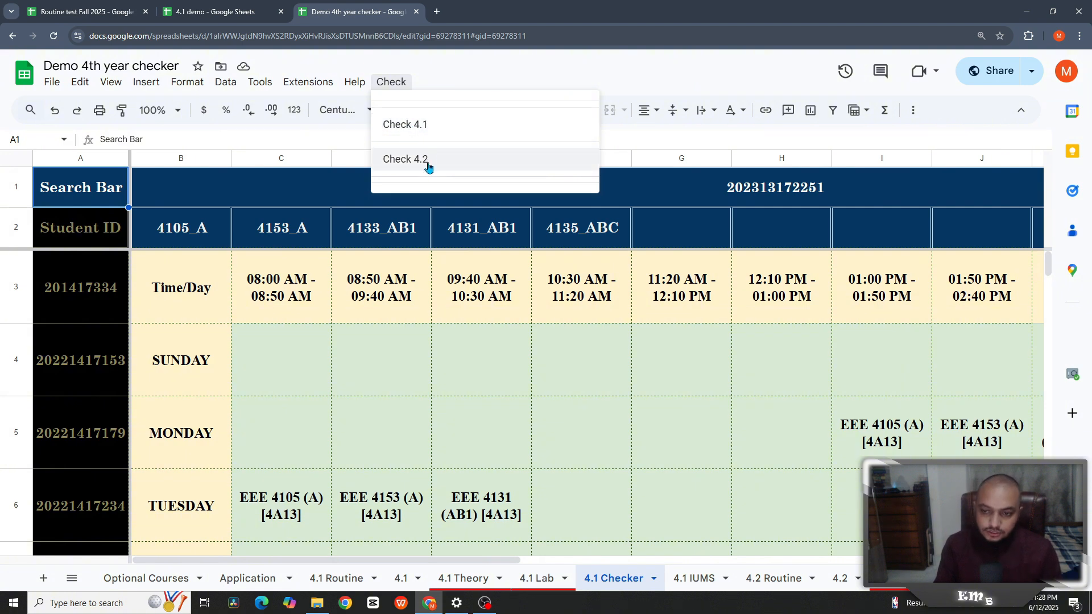
left_click(435, 136)
scroll(868, 251, "down", 1)
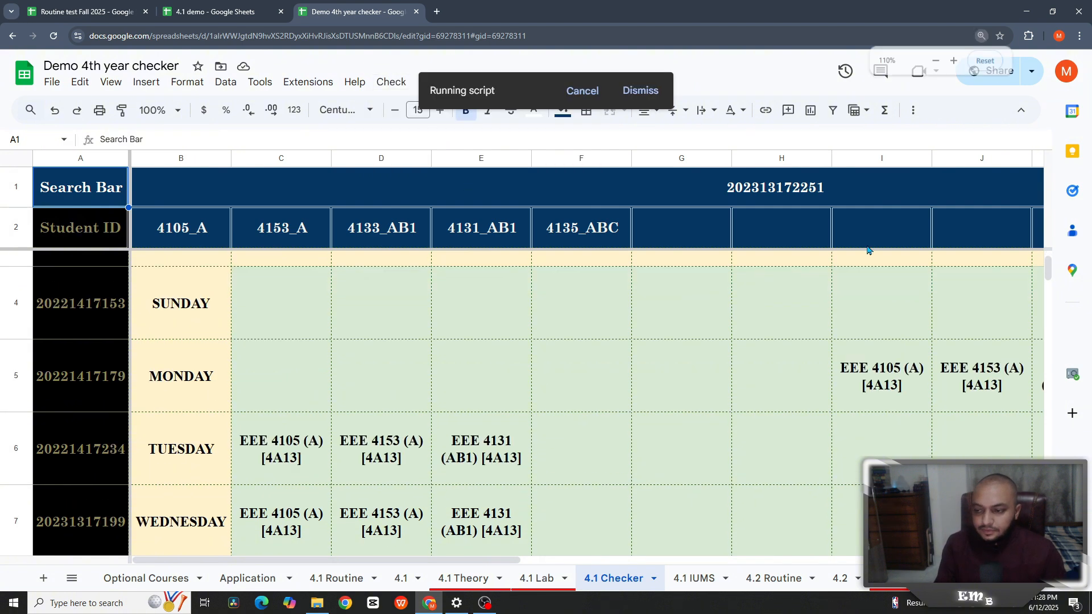
key("ctrl+minus")
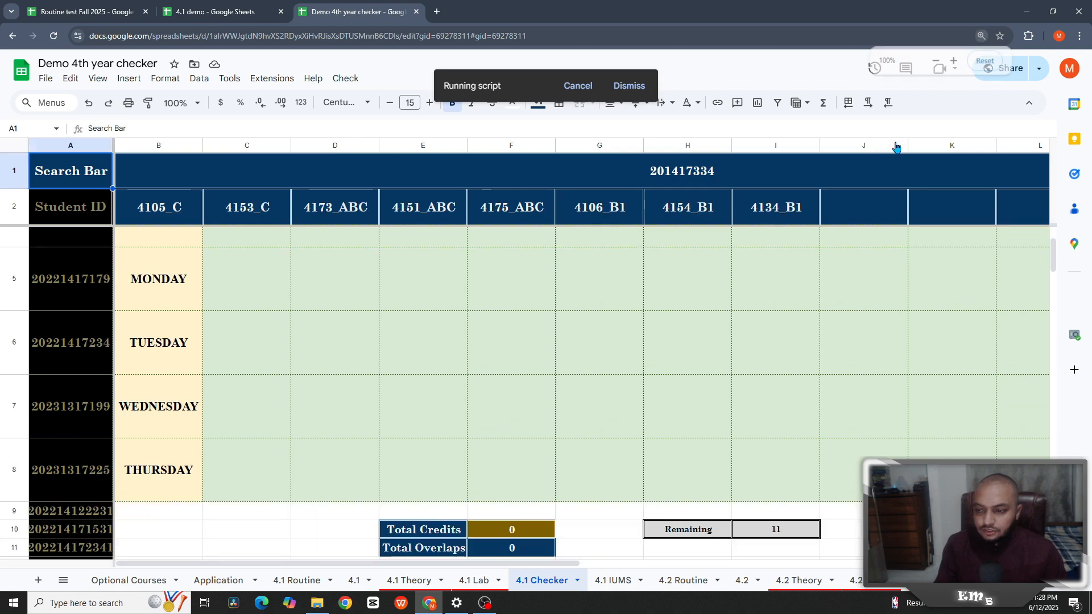
key("ctrl+minus")
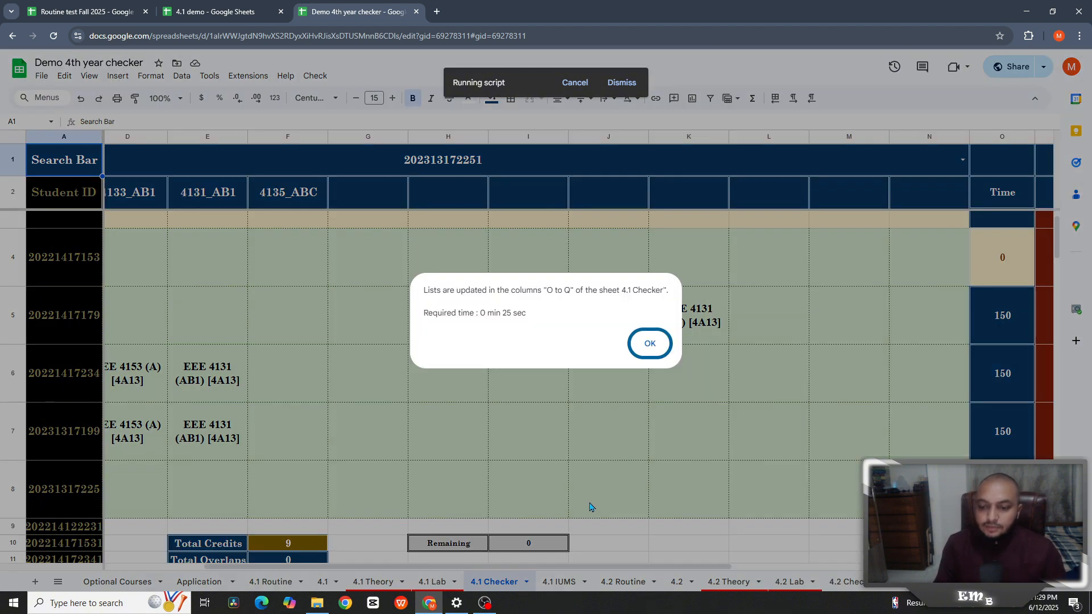
key("Return")
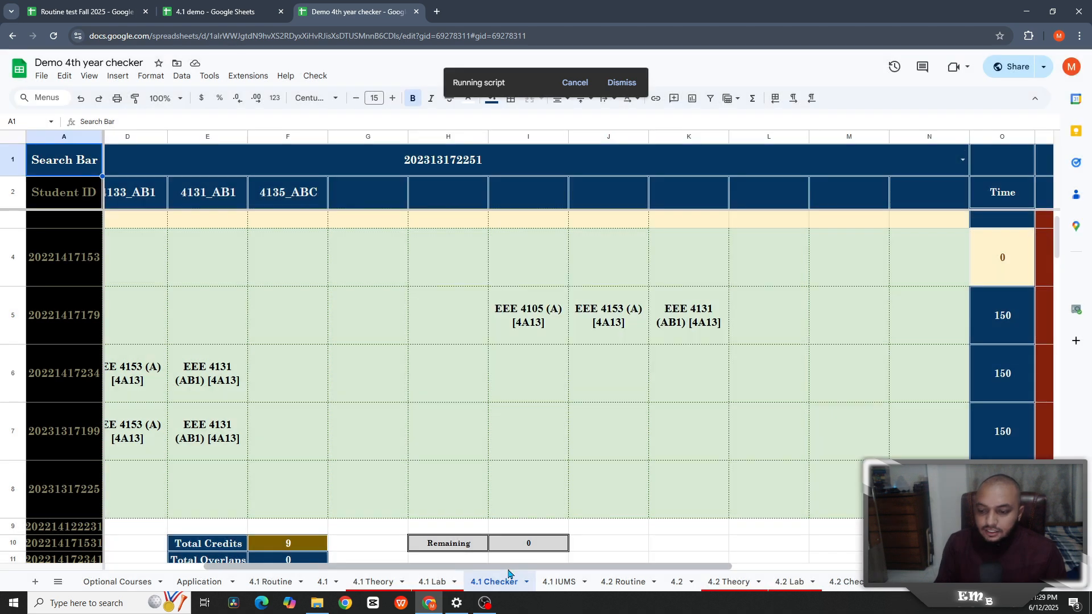
left_click_drag(509, 567, 887, 591)
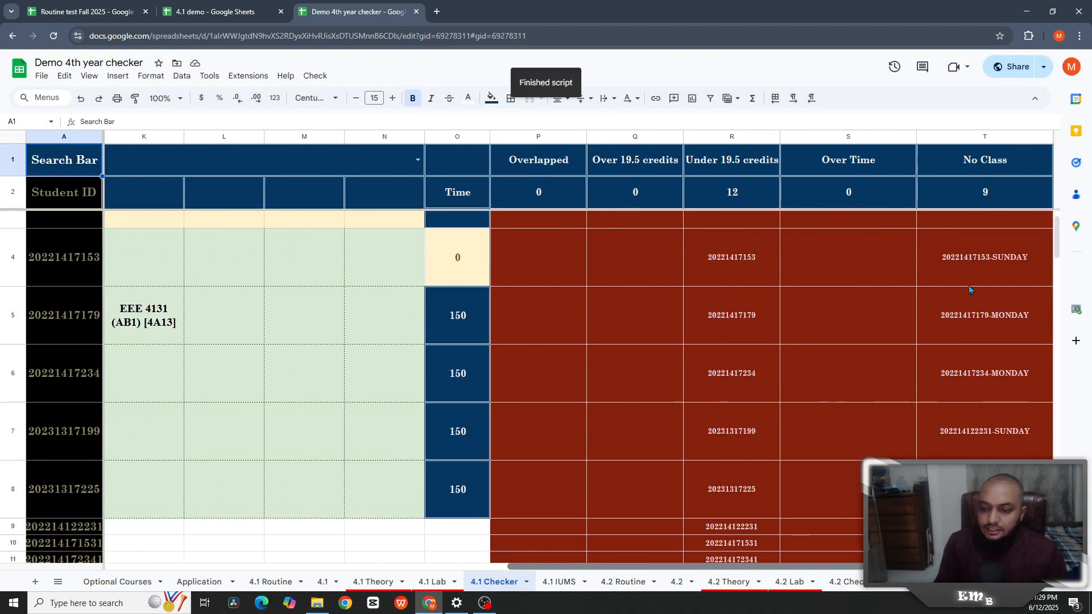
- Inspect the Under 19.5 count and T2's COUNTA/REGEXMATCH formula giving No Class 9
left_click(723, 170)
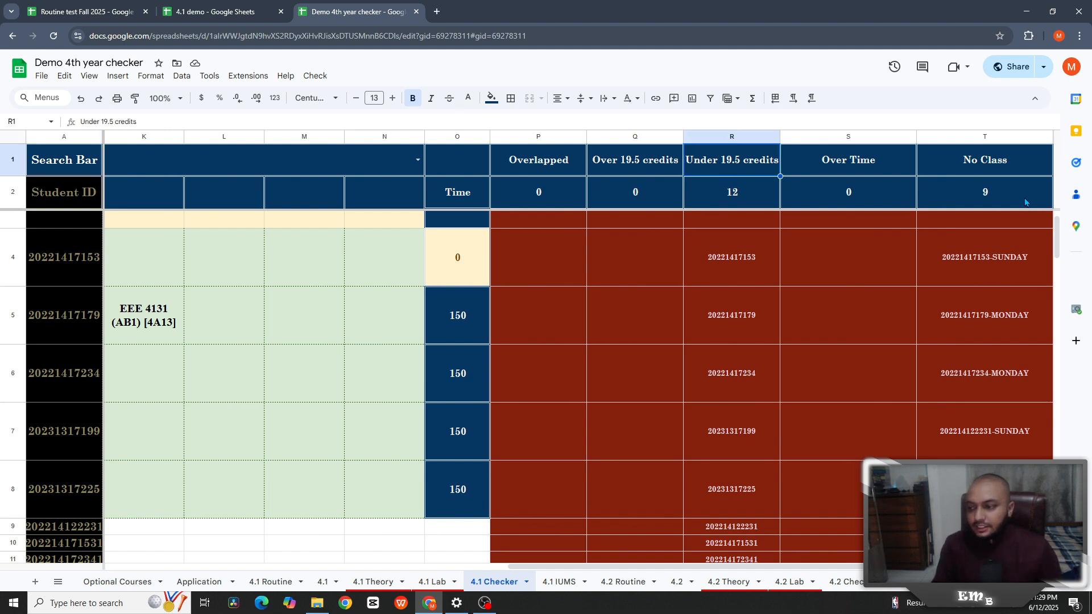
left_click(1009, 172)
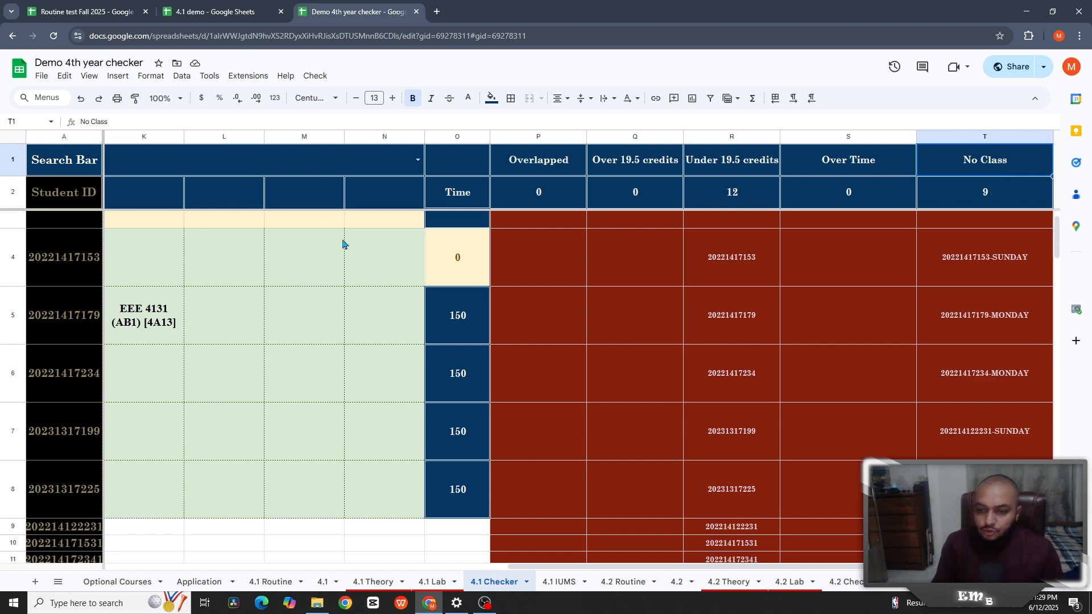
key("Down")
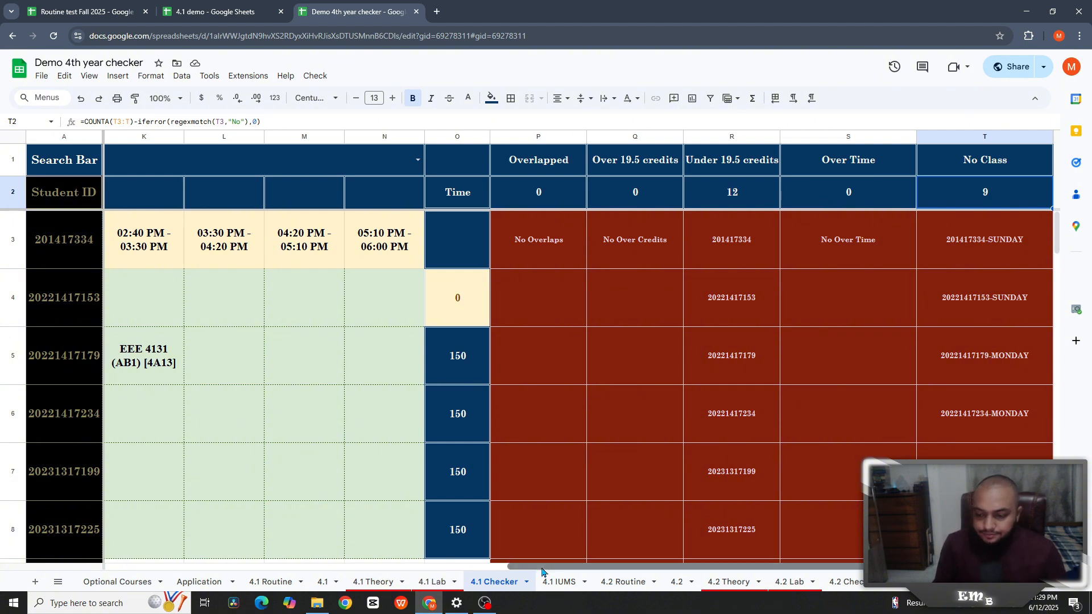
left_click_drag(501, 567, 603, 577)
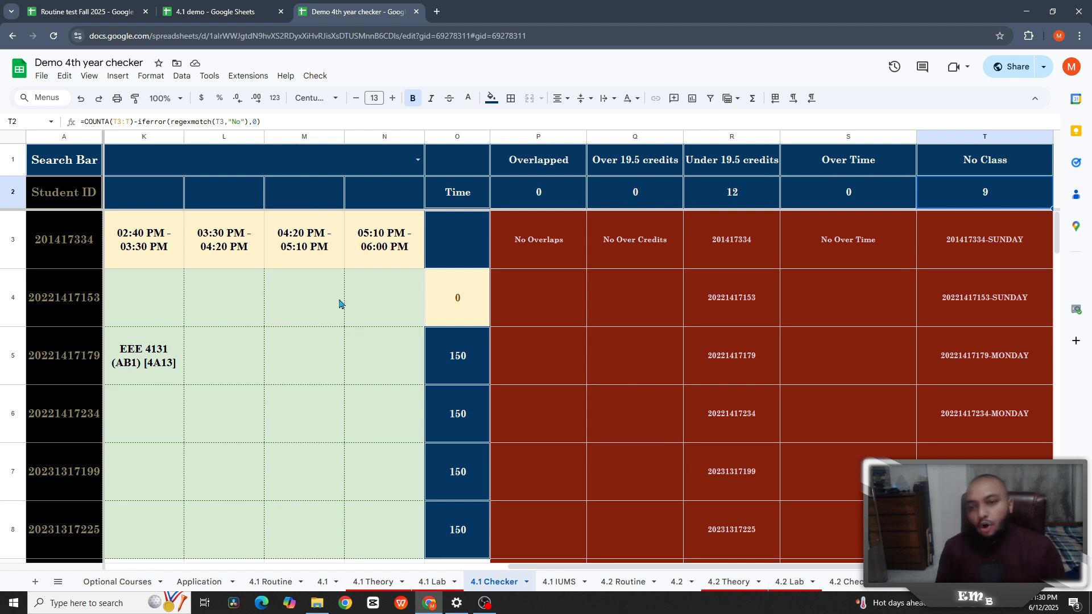
- Open the checker's Apps Script project and launch its web app via Test deployments
left_click(248, 76)
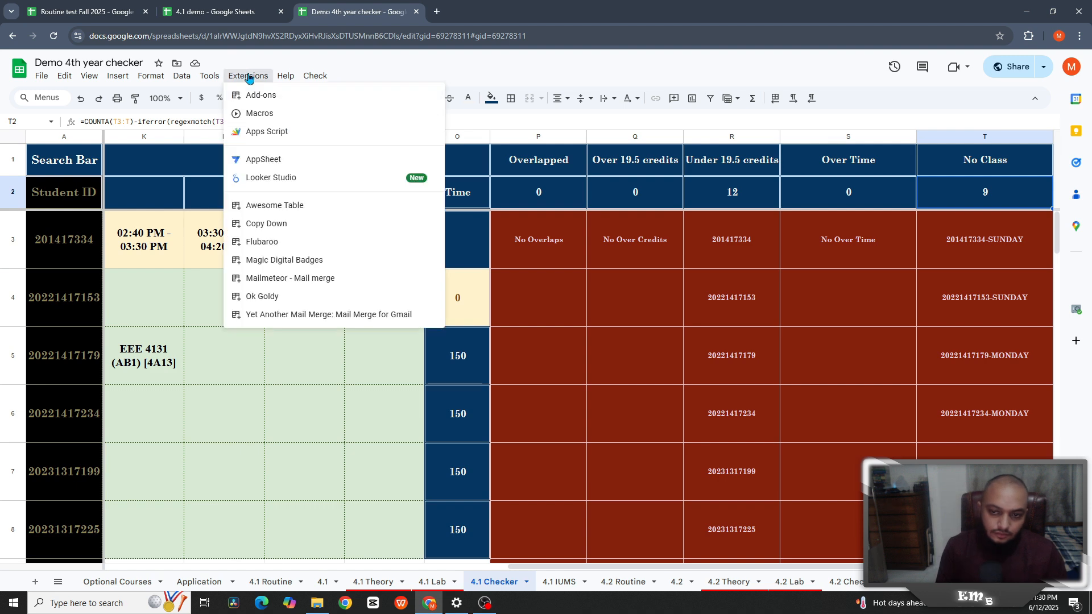
left_click(272, 135)
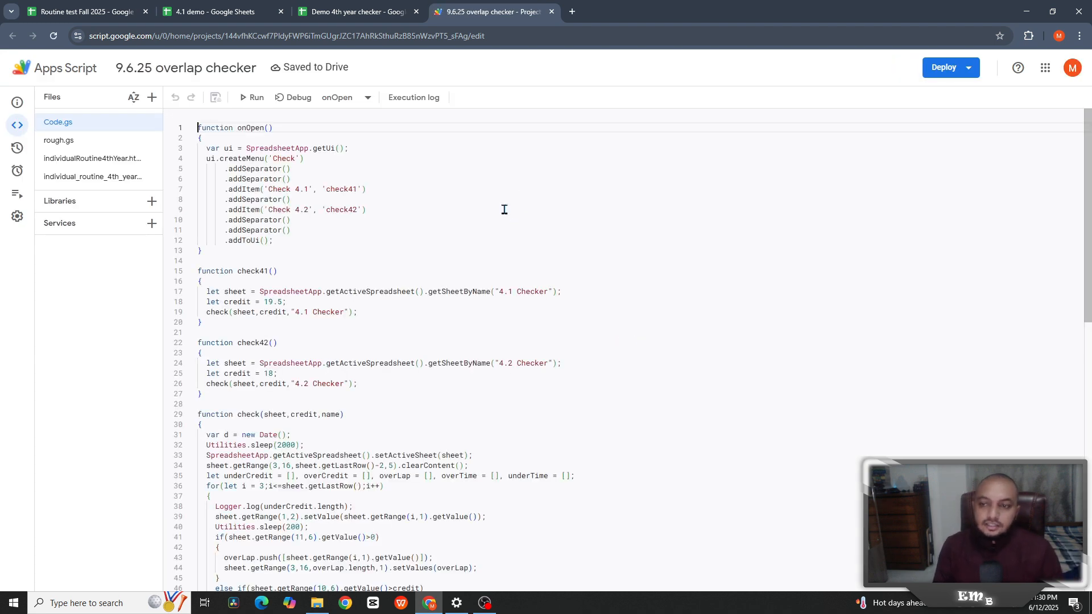
left_click(948, 71)
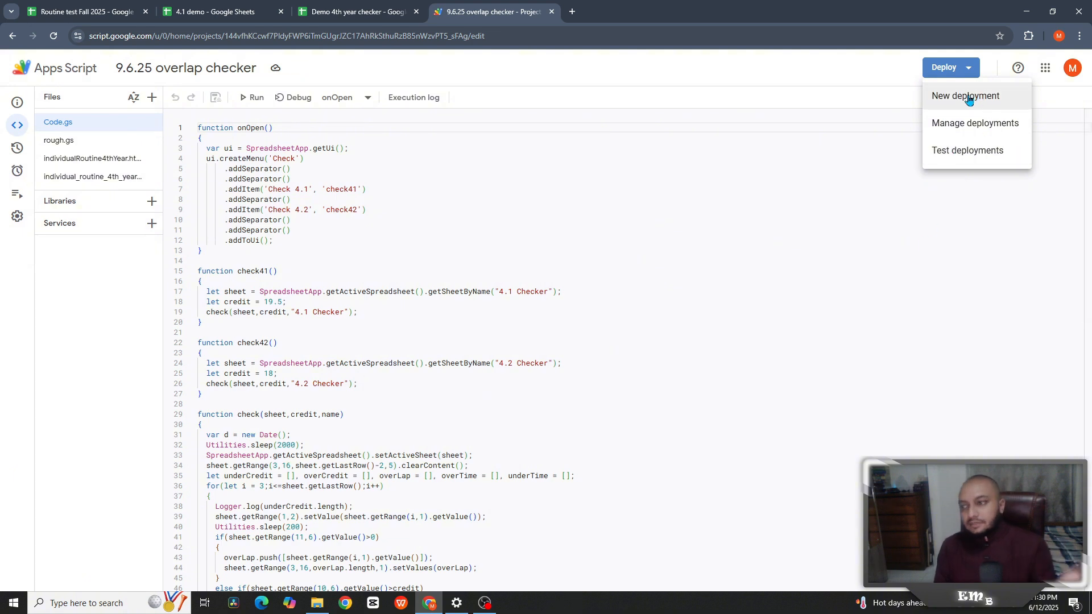
left_click(964, 150)
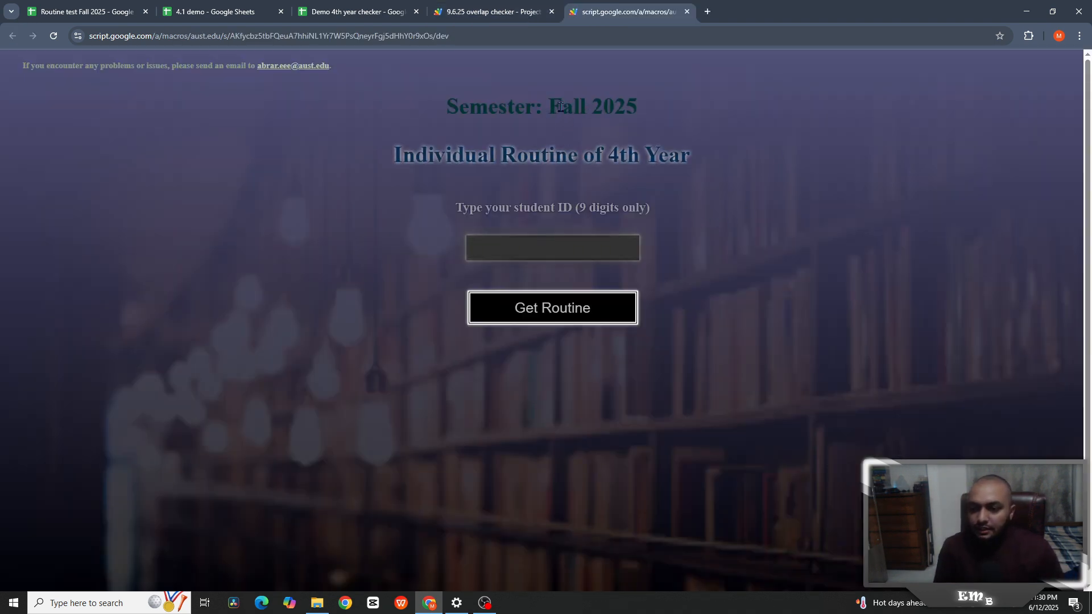
- Request the Fall 2025 routine PDF for a previously used student ID
left_click_drag(551, 106, 650, 110)
left_click_drag(654, 214, 578, 209)
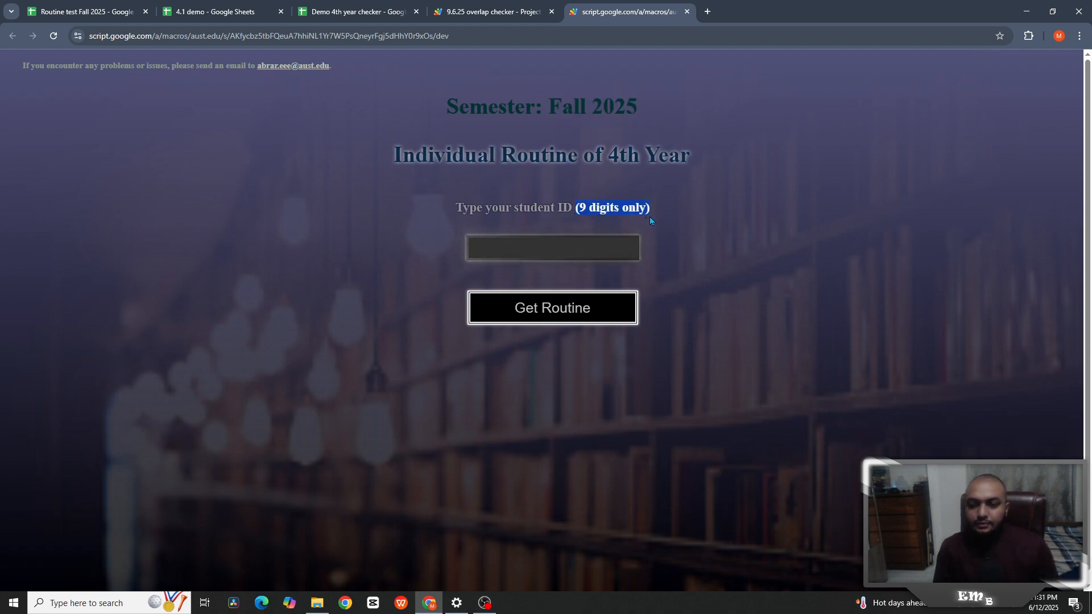
left_click(525, 243)
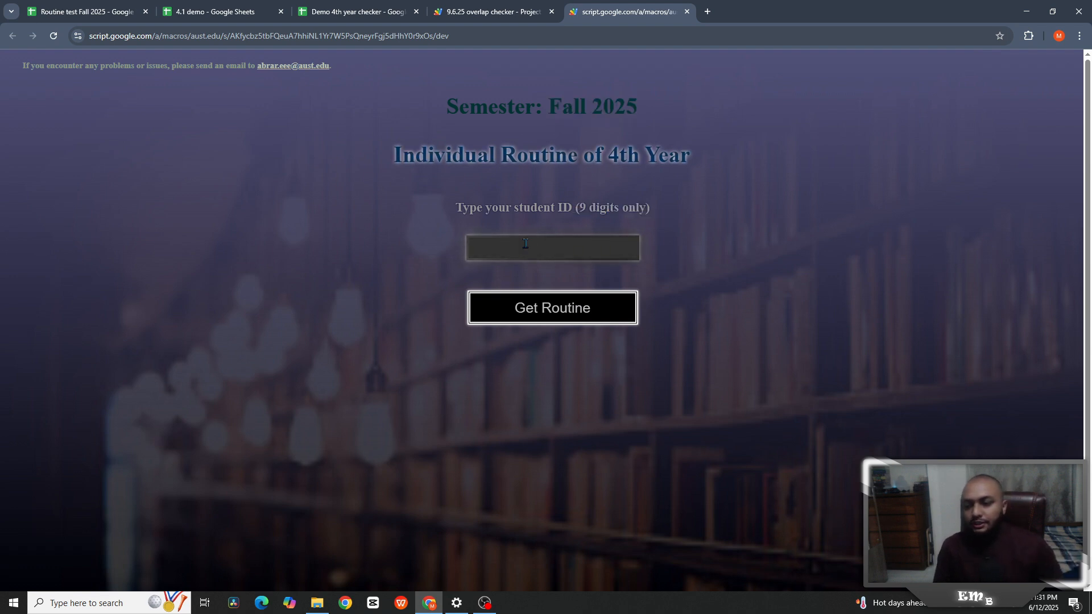
left_click(573, 245)
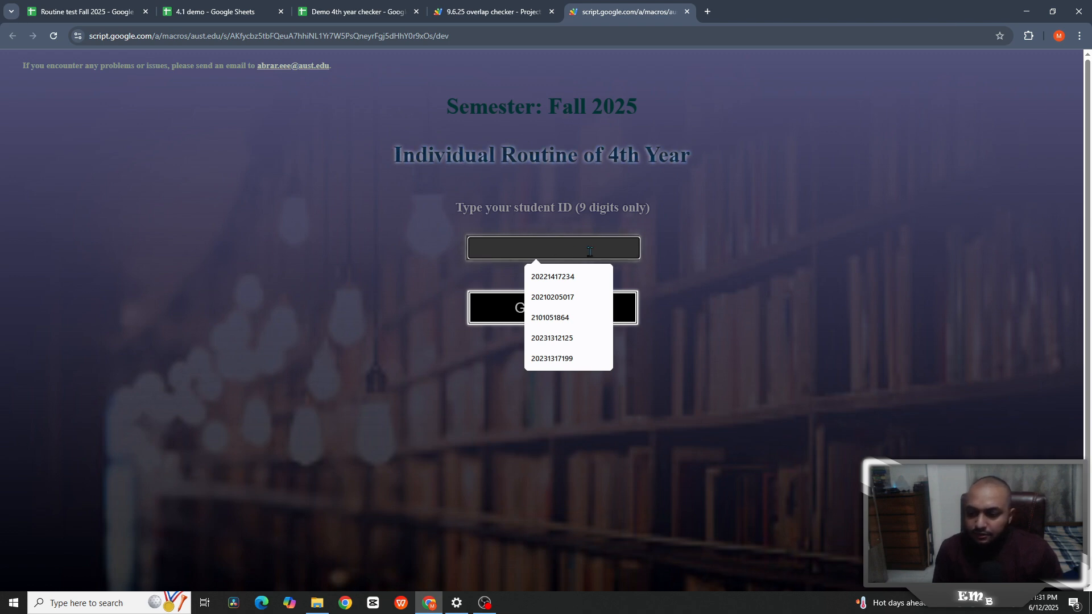
left_click(571, 360)
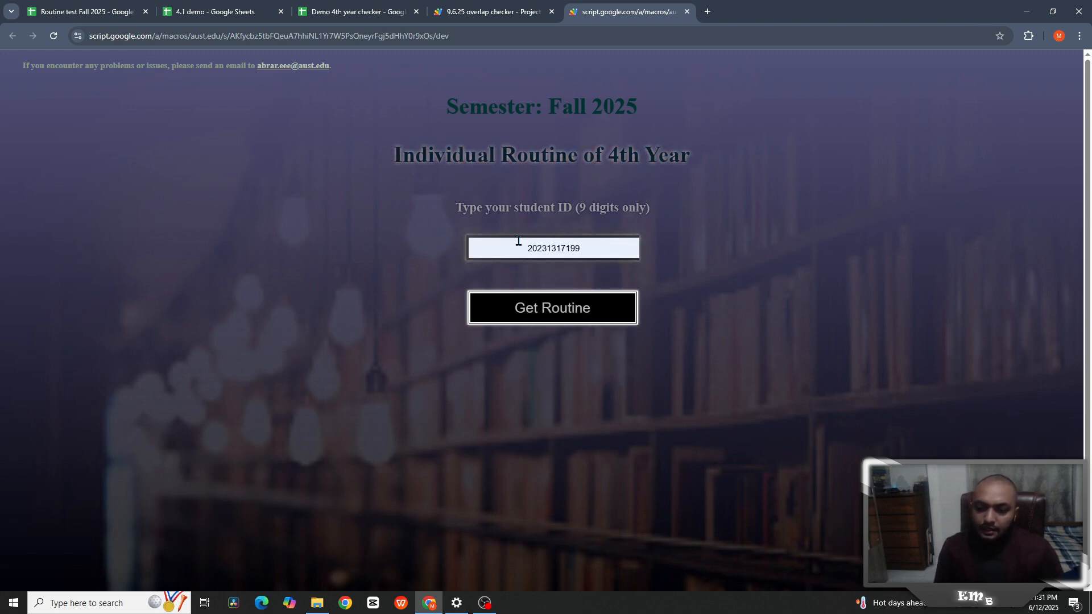
left_click_drag(592, 246, 499, 246)
left_click(554, 311)
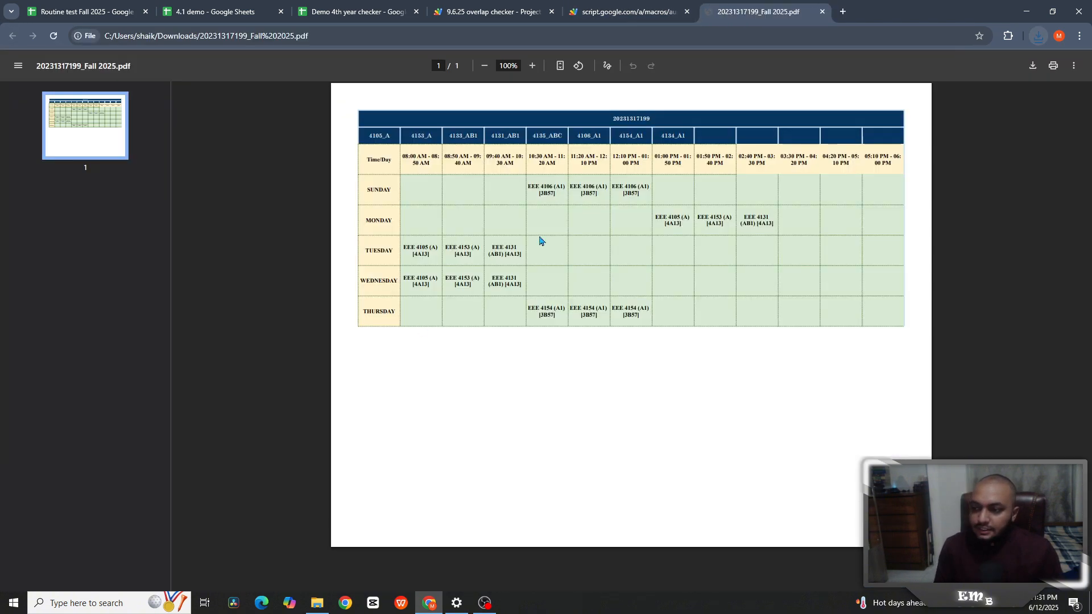
- Review the generated routine PDF, then go back to the Demo 4th year checker spreadsheet
scroll(621, 181, "up", 3)
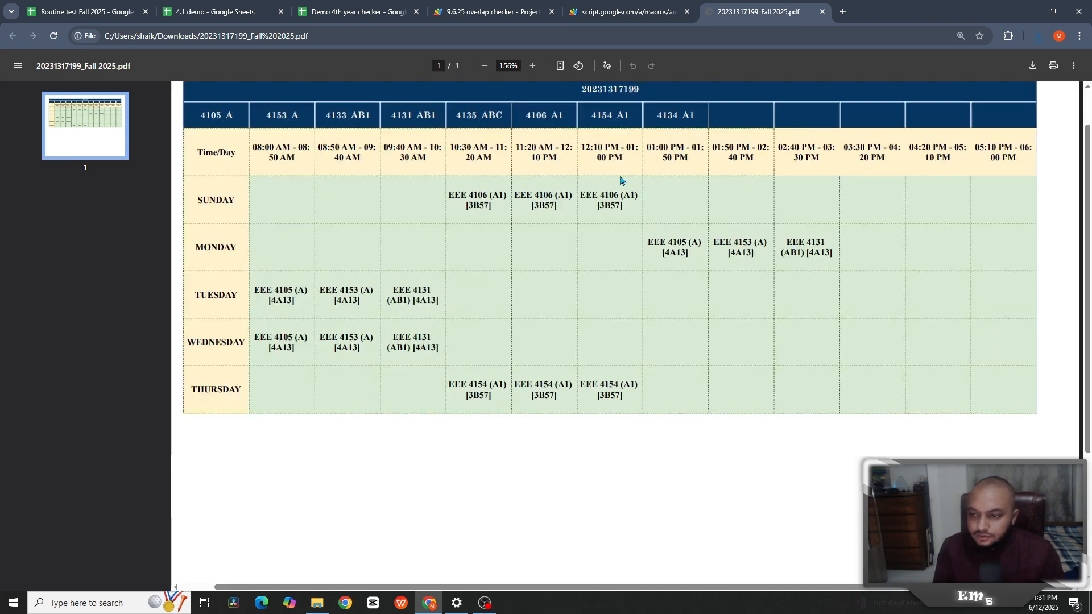
scroll(655, 233, "down", 4)
scroll(660, 227, "up", 2)
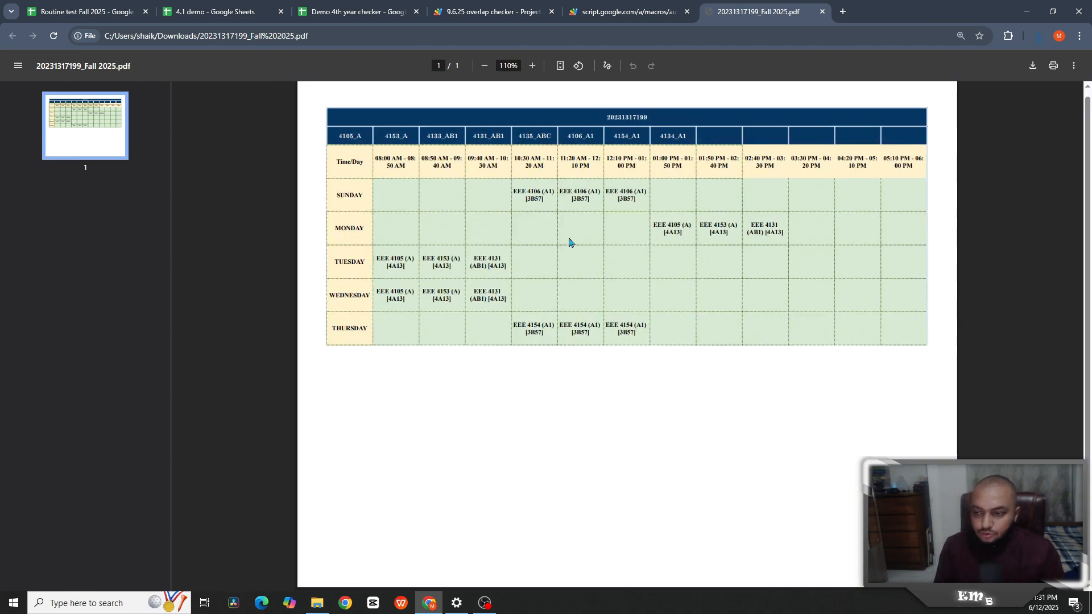
left_click(623, 11)
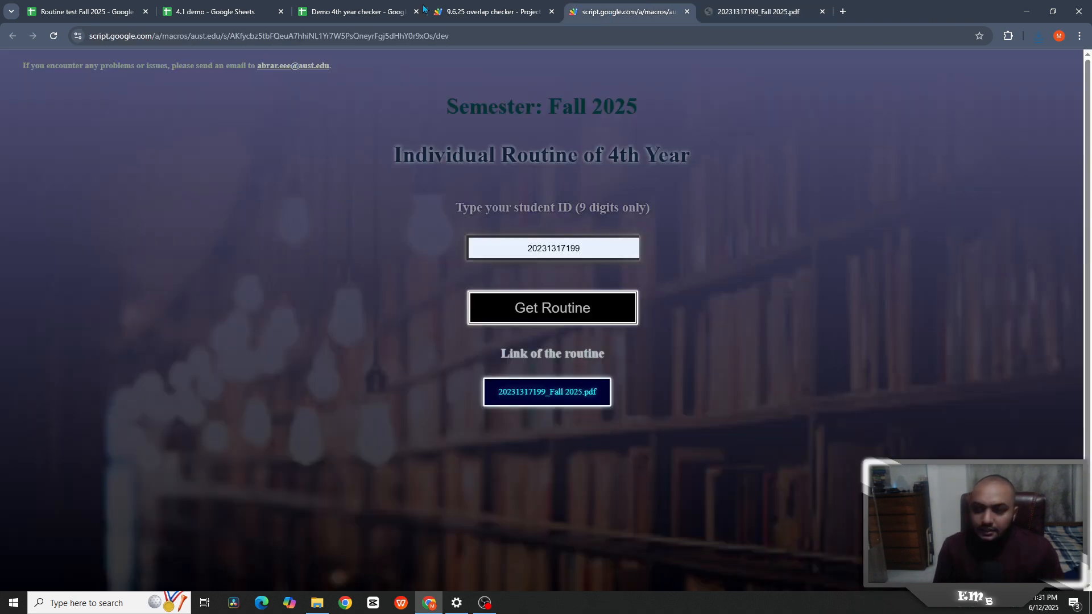
left_click(359, 12)
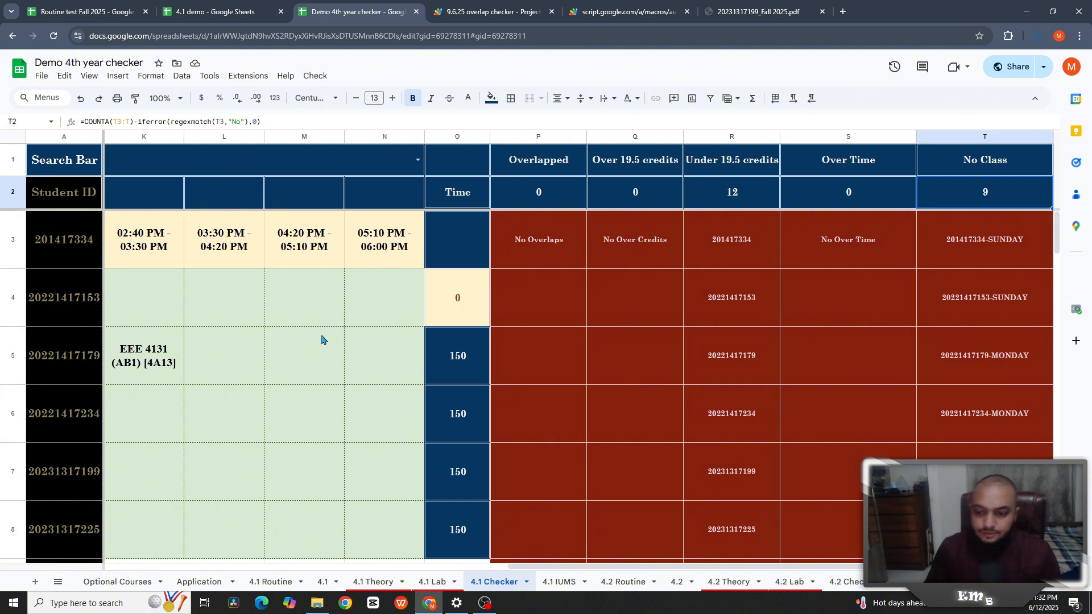
- Bring up the Routine test Fall 2025 spreadsheet and scroll its Info sheet back left
left_click(91, 9)
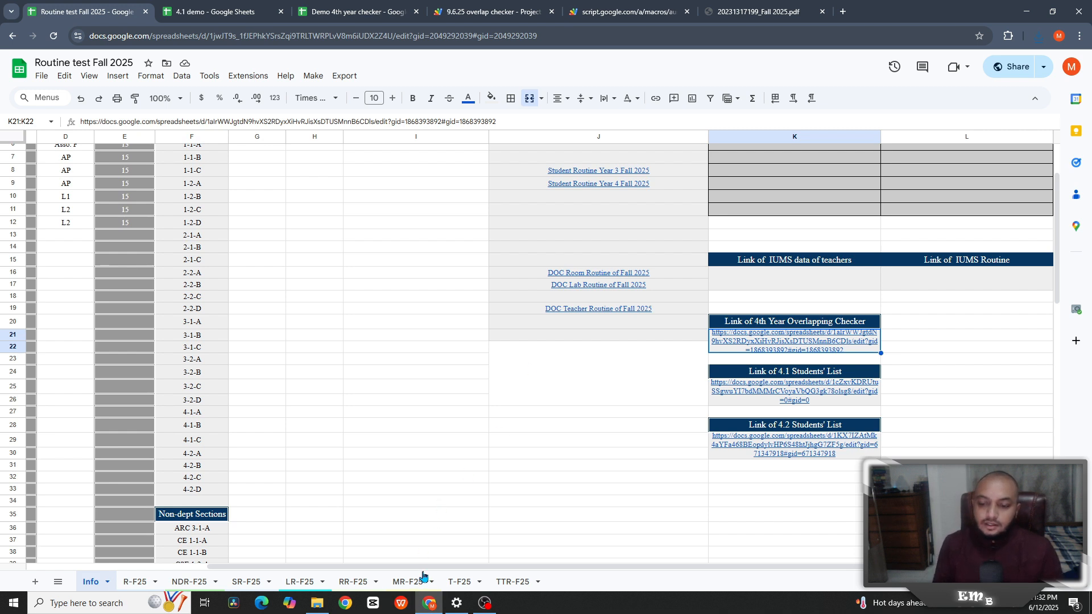
left_click_drag(427, 568, 211, 560)
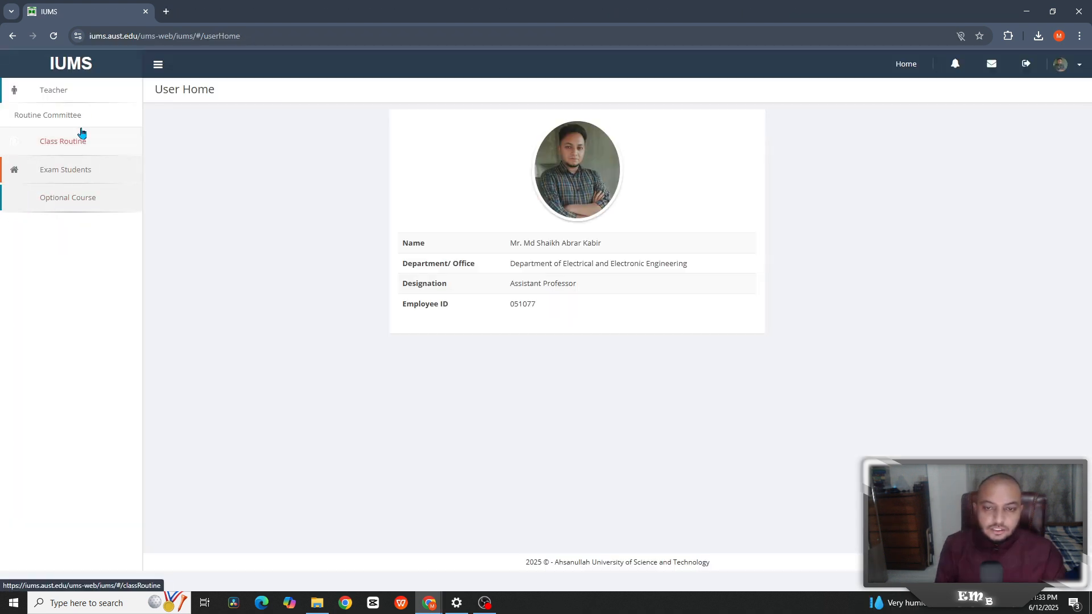
- Load the empty Fall 2024 1st-year, section A routine, then check Sunday 08:00's course list without changing it
left_click(81, 140)
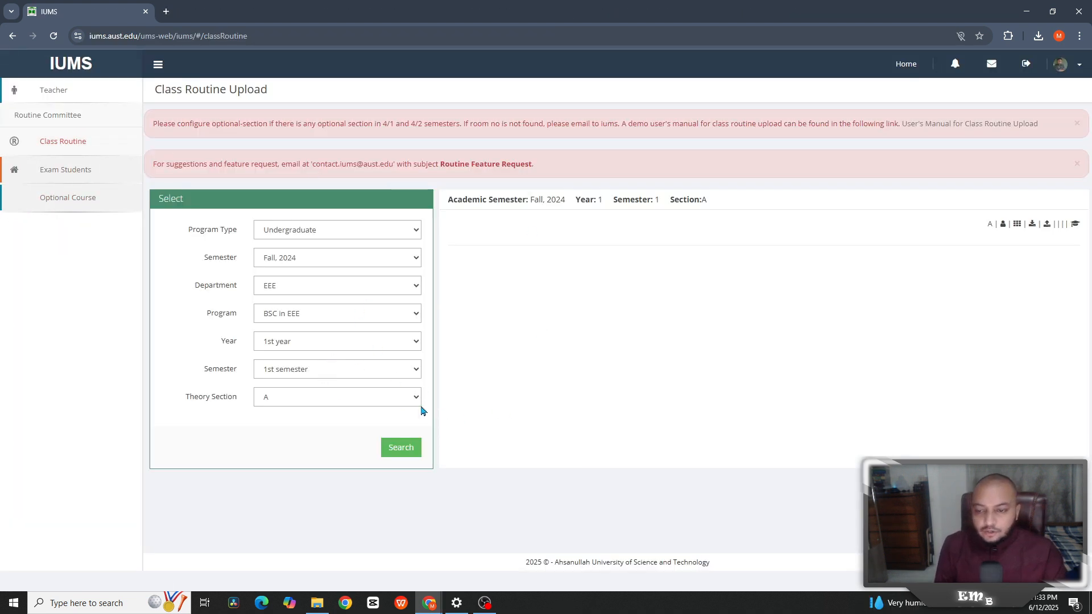
left_click(394, 450)
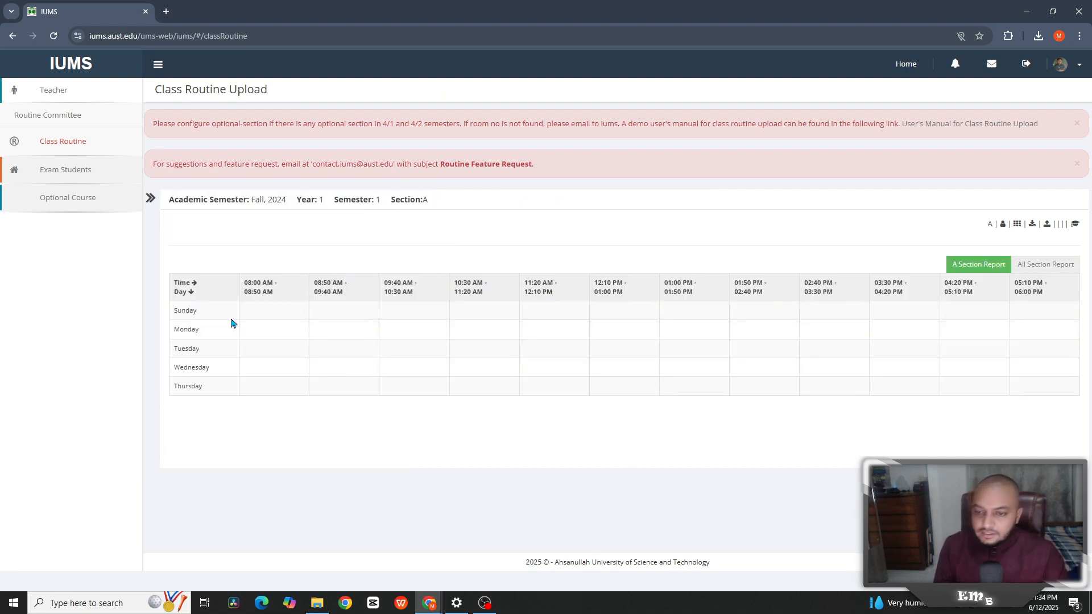
left_click(305, 310)
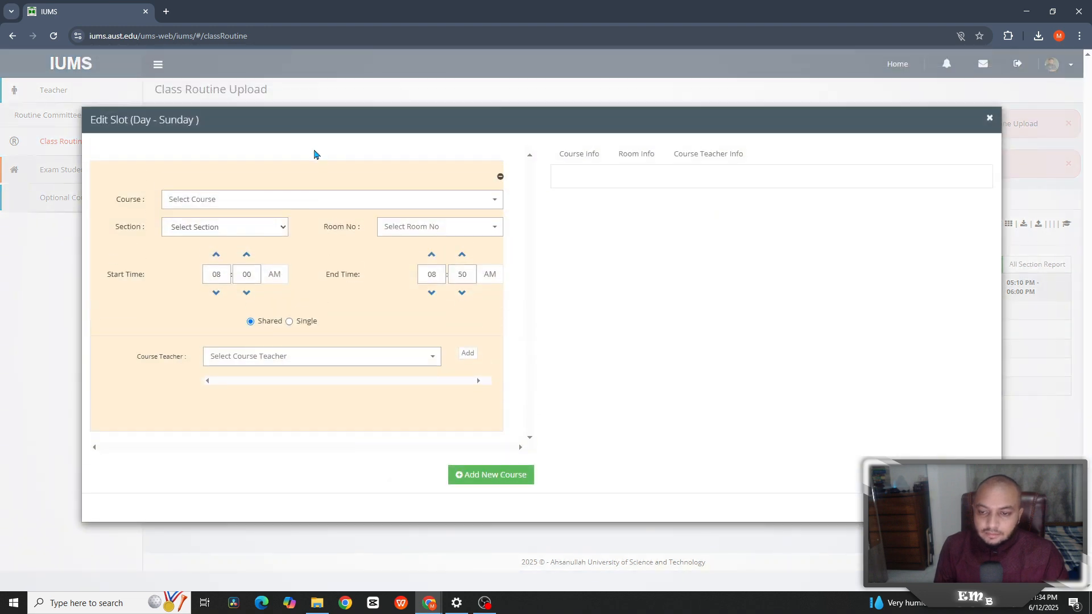
left_click(237, 204)
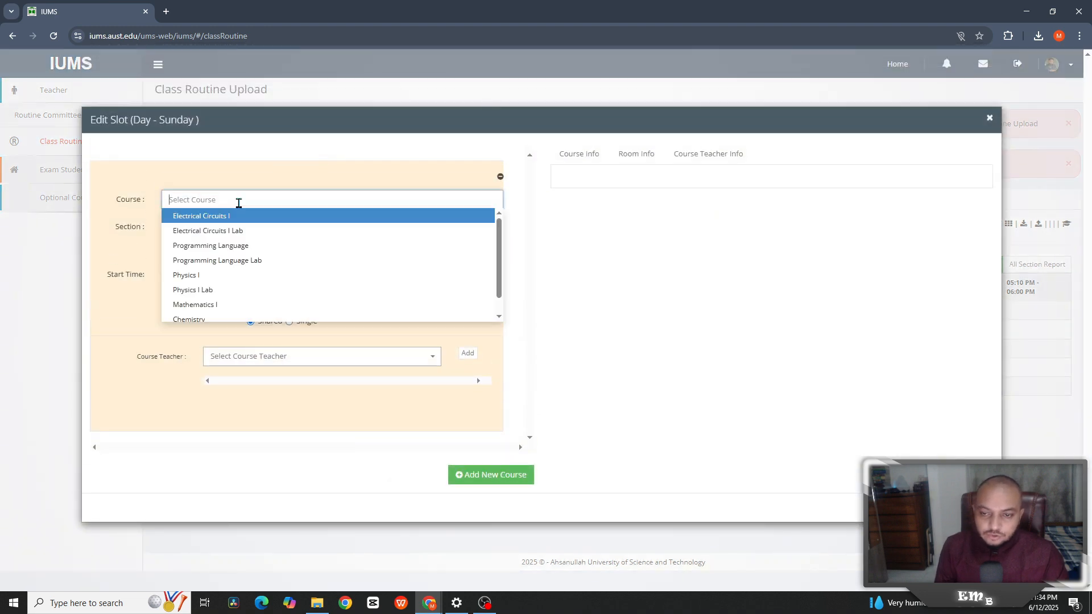
left_click(141, 309)
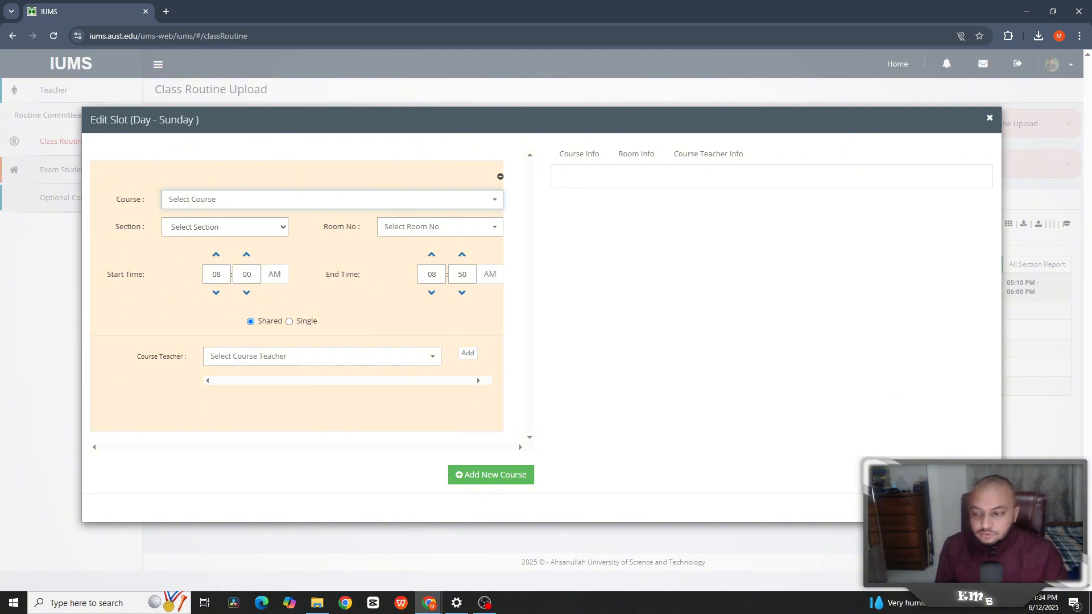
left_click(990, 119)
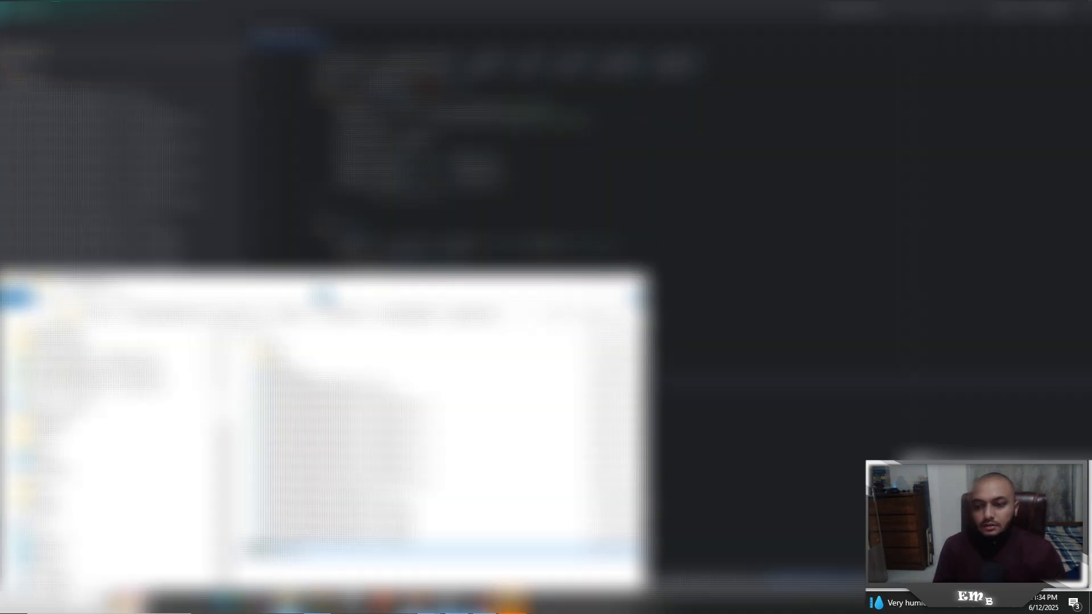
- Check the generated IUMS ROUTINE .xls files, then move the file window aside to reveal routine.py
scroll(569, 239, "down", 4)
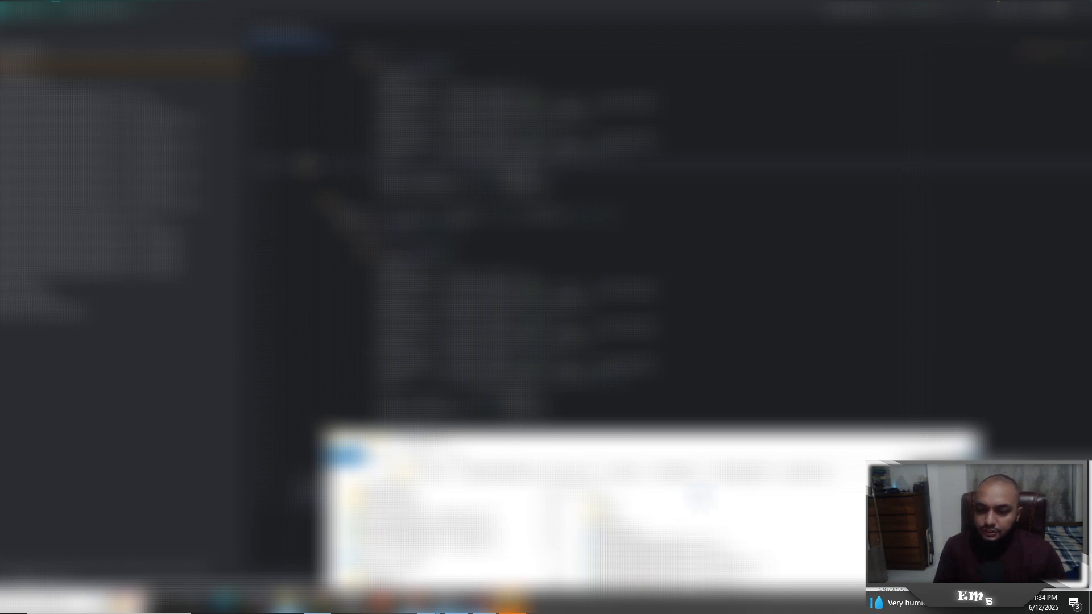
left_click_drag(659, 444, 644, 0)
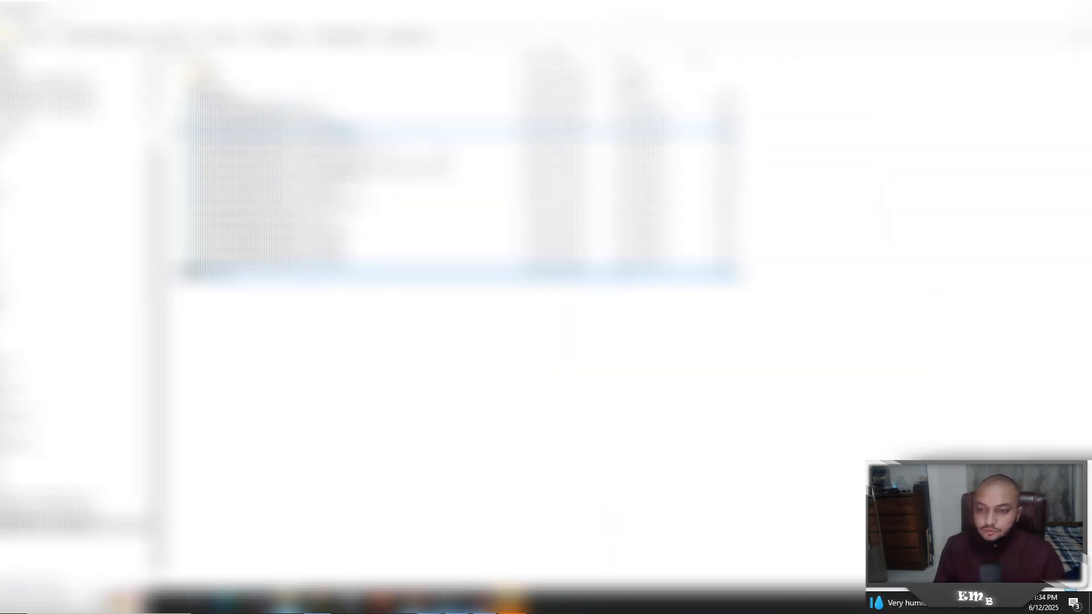
left_click(341, 117)
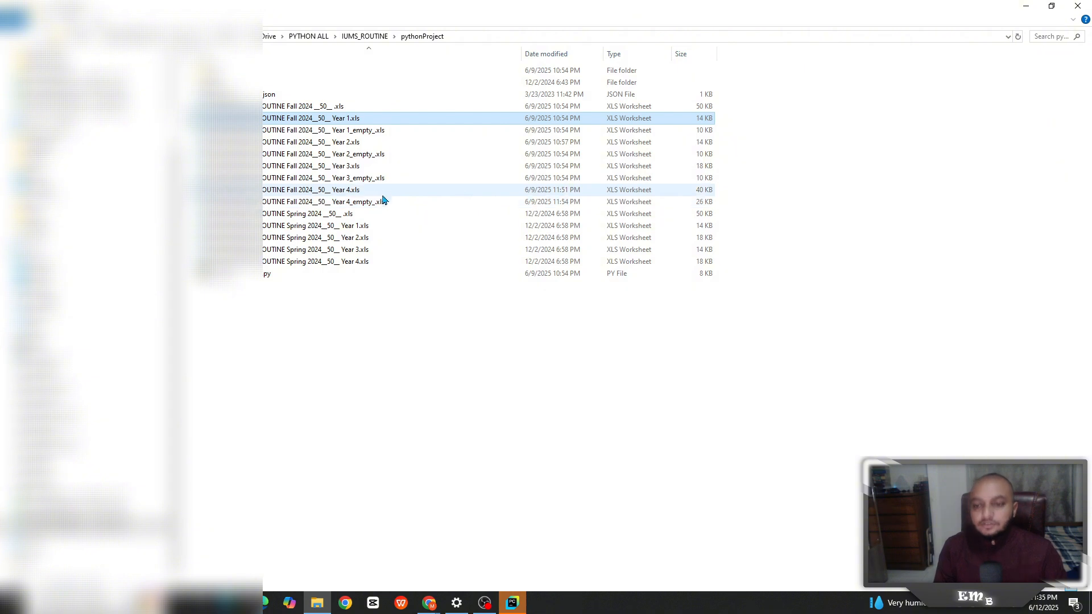
double_click(561, 23)
left_click_drag(552, 48, 0, 318)
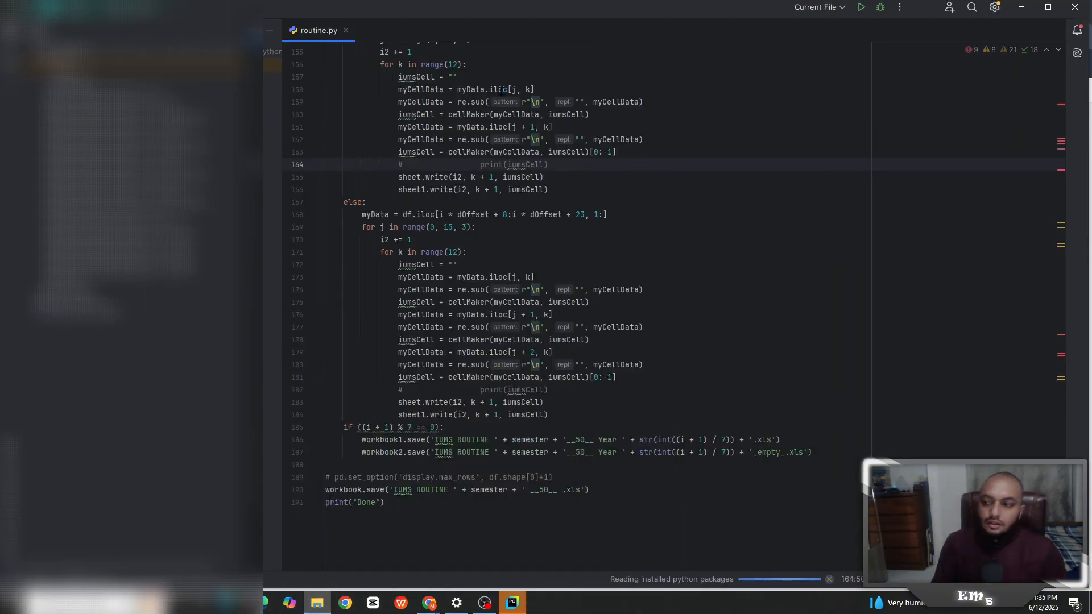